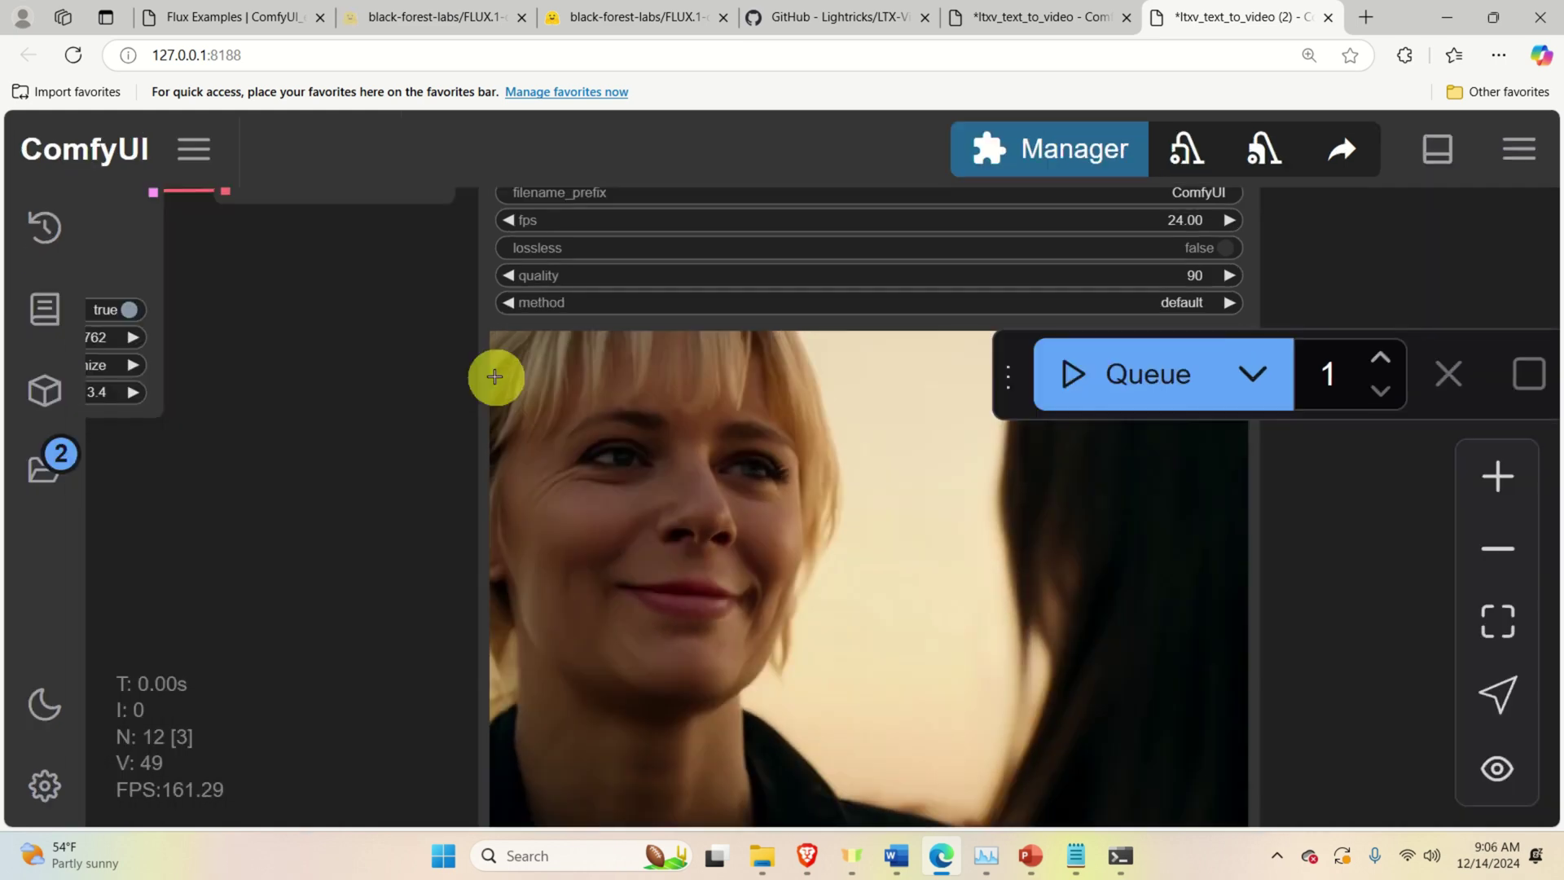
Examine the generated video of the blonde woman and the prompt, latent video and sampler nodes of its workflow.
{"action": "scroll", "coordinate": [379, 585], "scroll_direction": "up", "scroll_amount": 1}
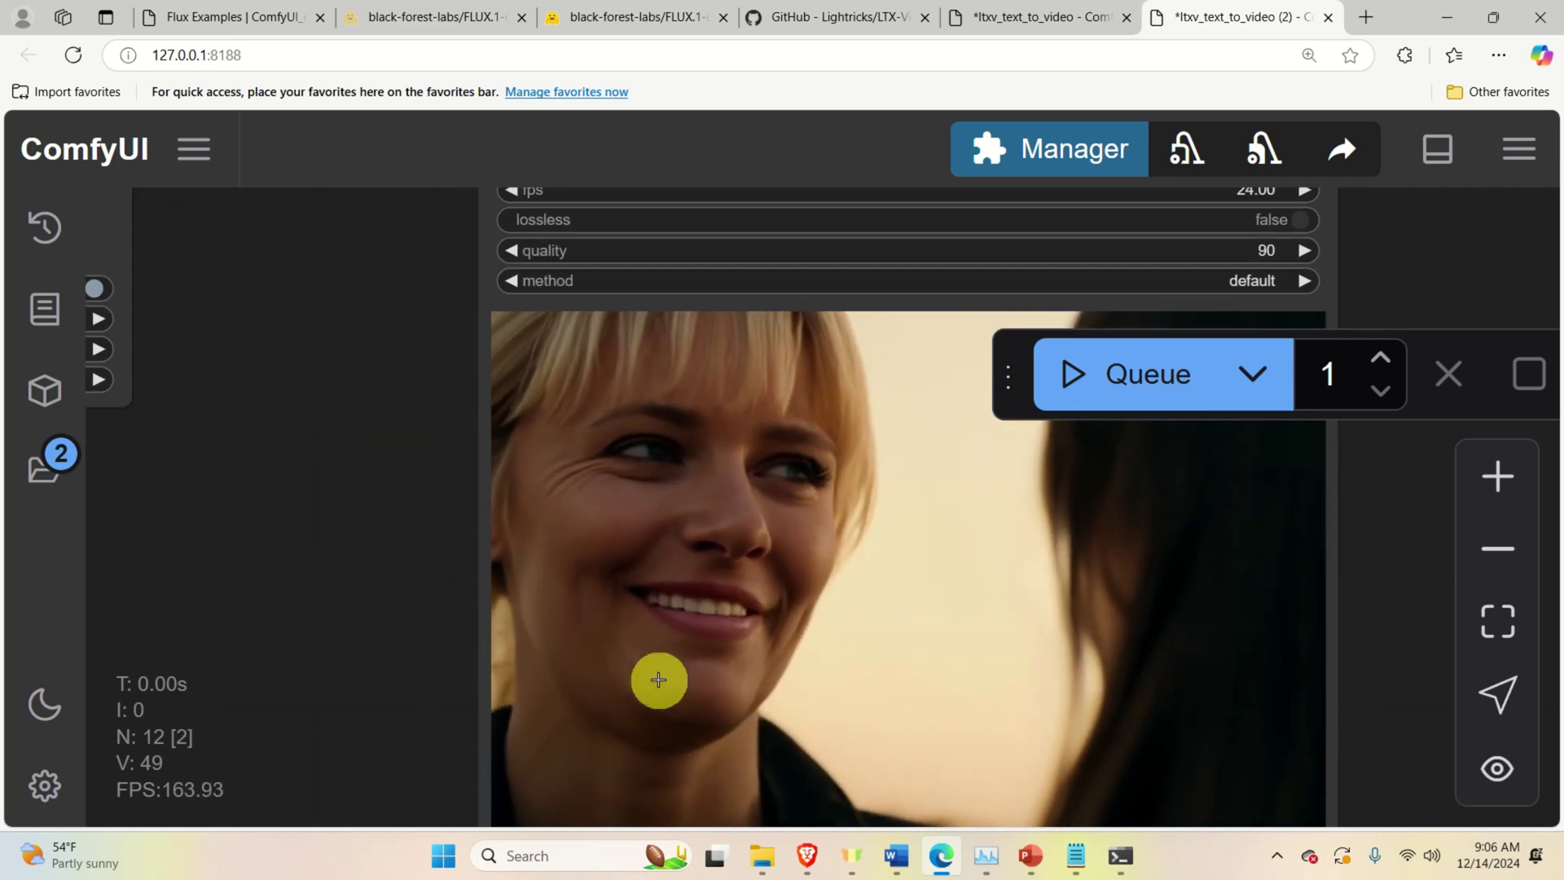
{"action": "scroll", "coordinate": [522, 631], "scroll_direction": "down", "scroll_amount": 3}
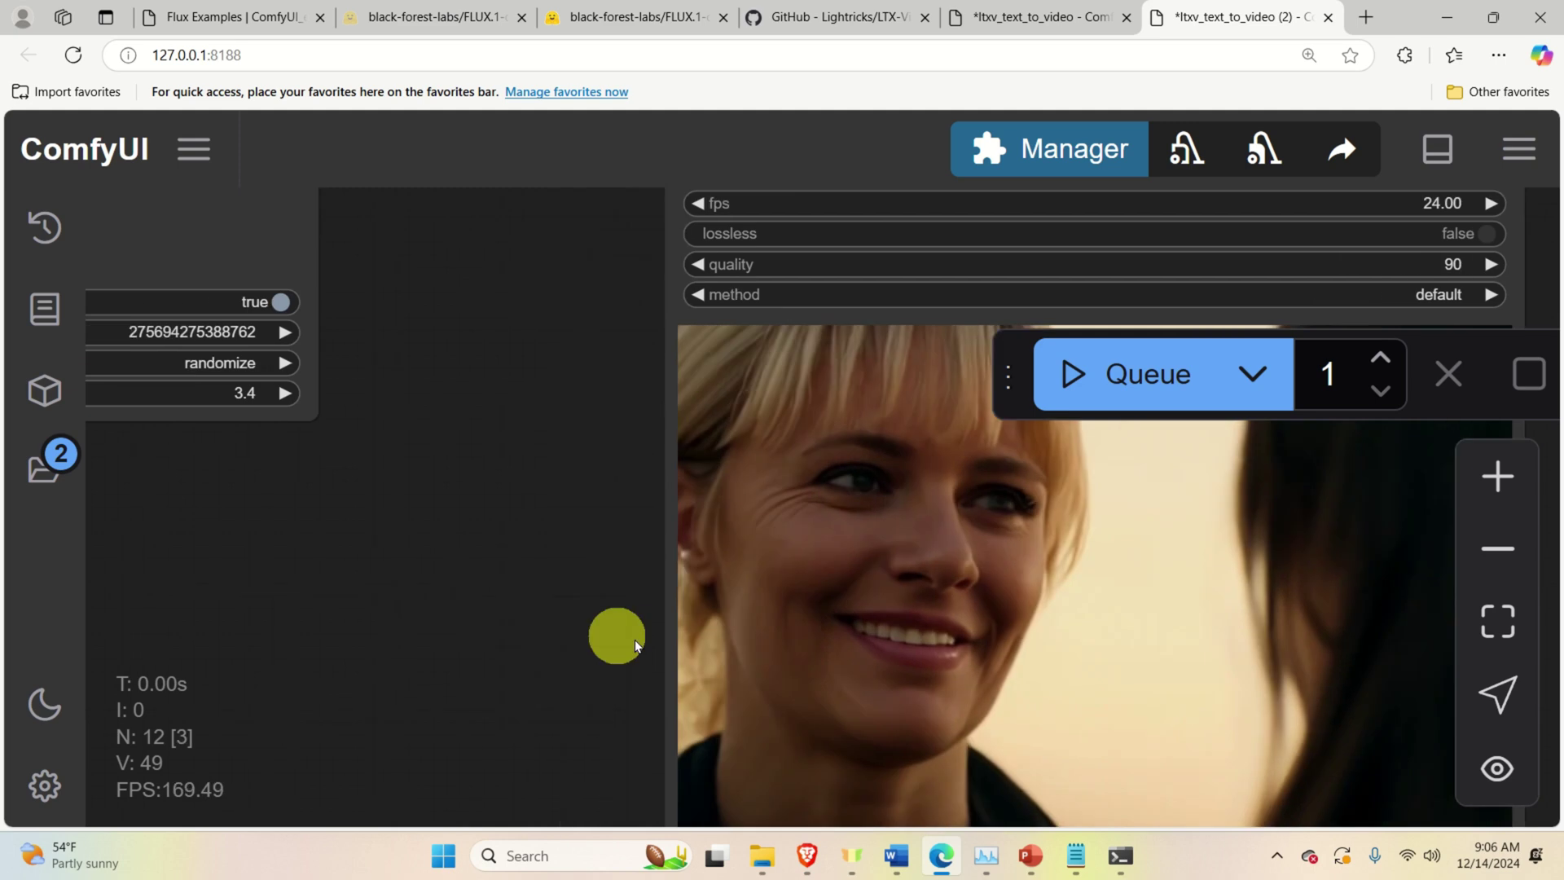
{"action": "scroll", "coordinate": [861, 674], "scroll_direction": "up", "scroll_amount": 3}
{"action": "mouse_move", "coordinate": [653, 686]}
{"action": "left_mouse_down"}
{"action": "mouse_move", "coordinate": [471, 642]}
{"action": "mouse_move", "coordinate": [296, 571]}
{"action": "mouse_move", "coordinate": [290, 590]}
{"action": "left_mouse_up"}
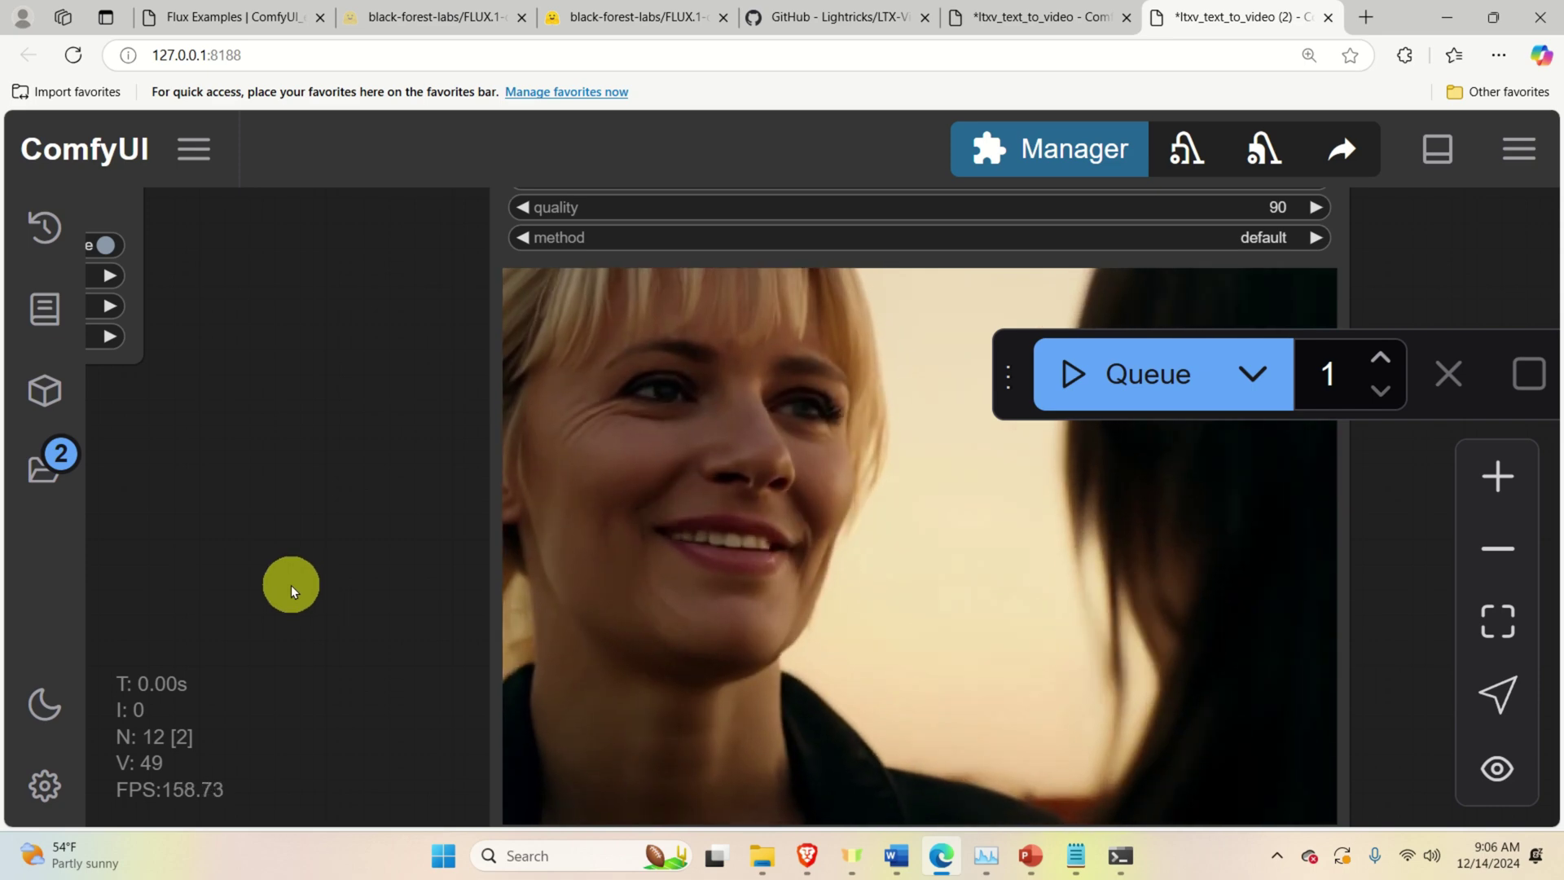
{"action": "left_click_drag", "start_coordinate": [270, 585], "coordinate": [367, 548]}
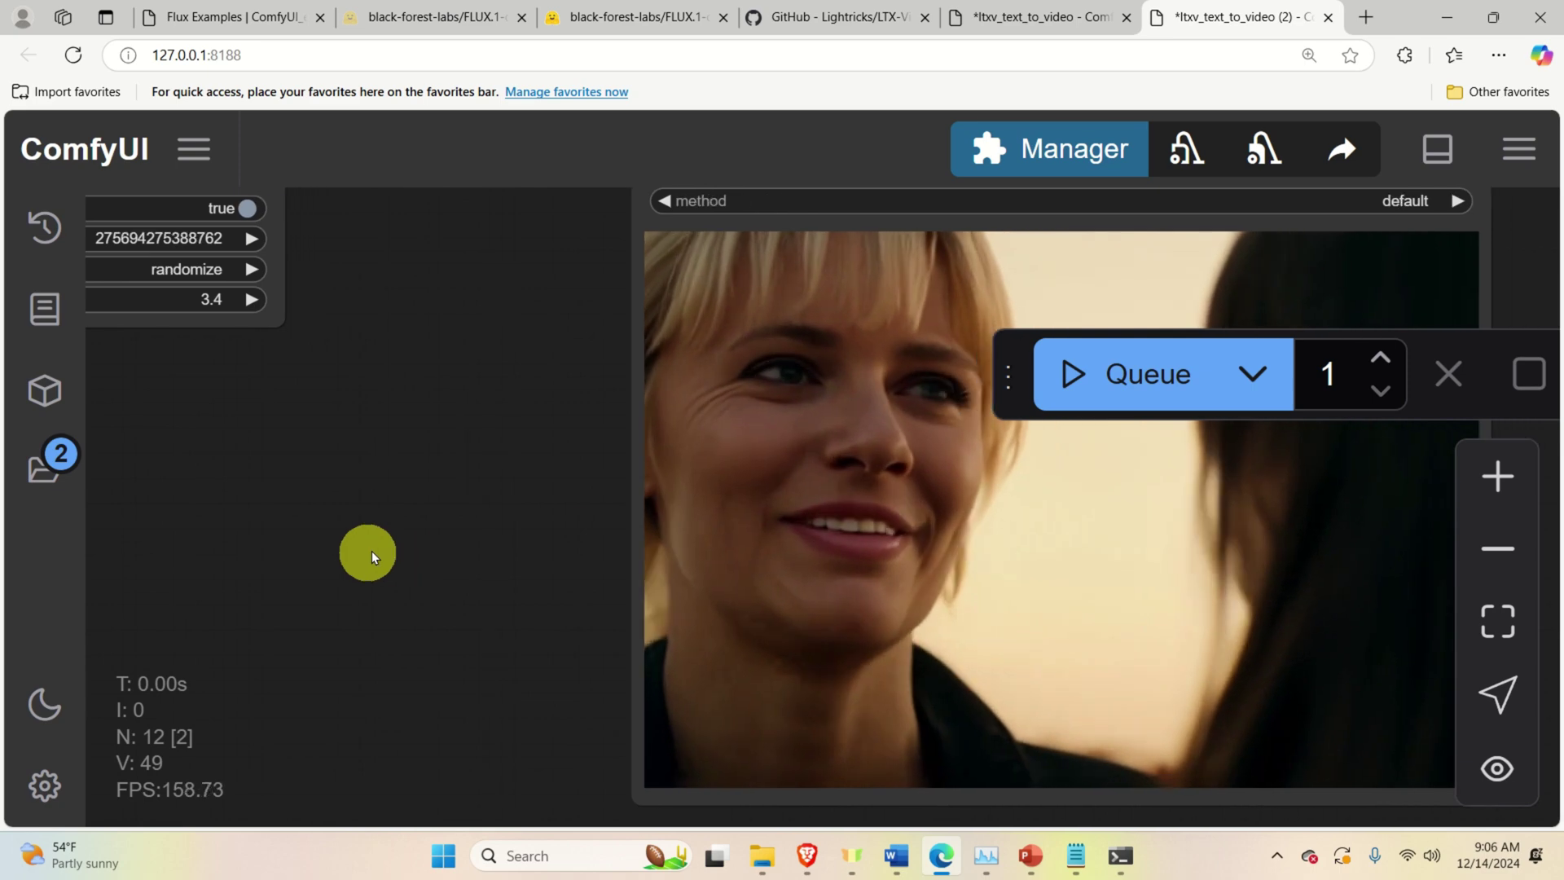
{"action": "left_click_drag", "start_coordinate": [384, 464], "coordinate": [1187, 600]}
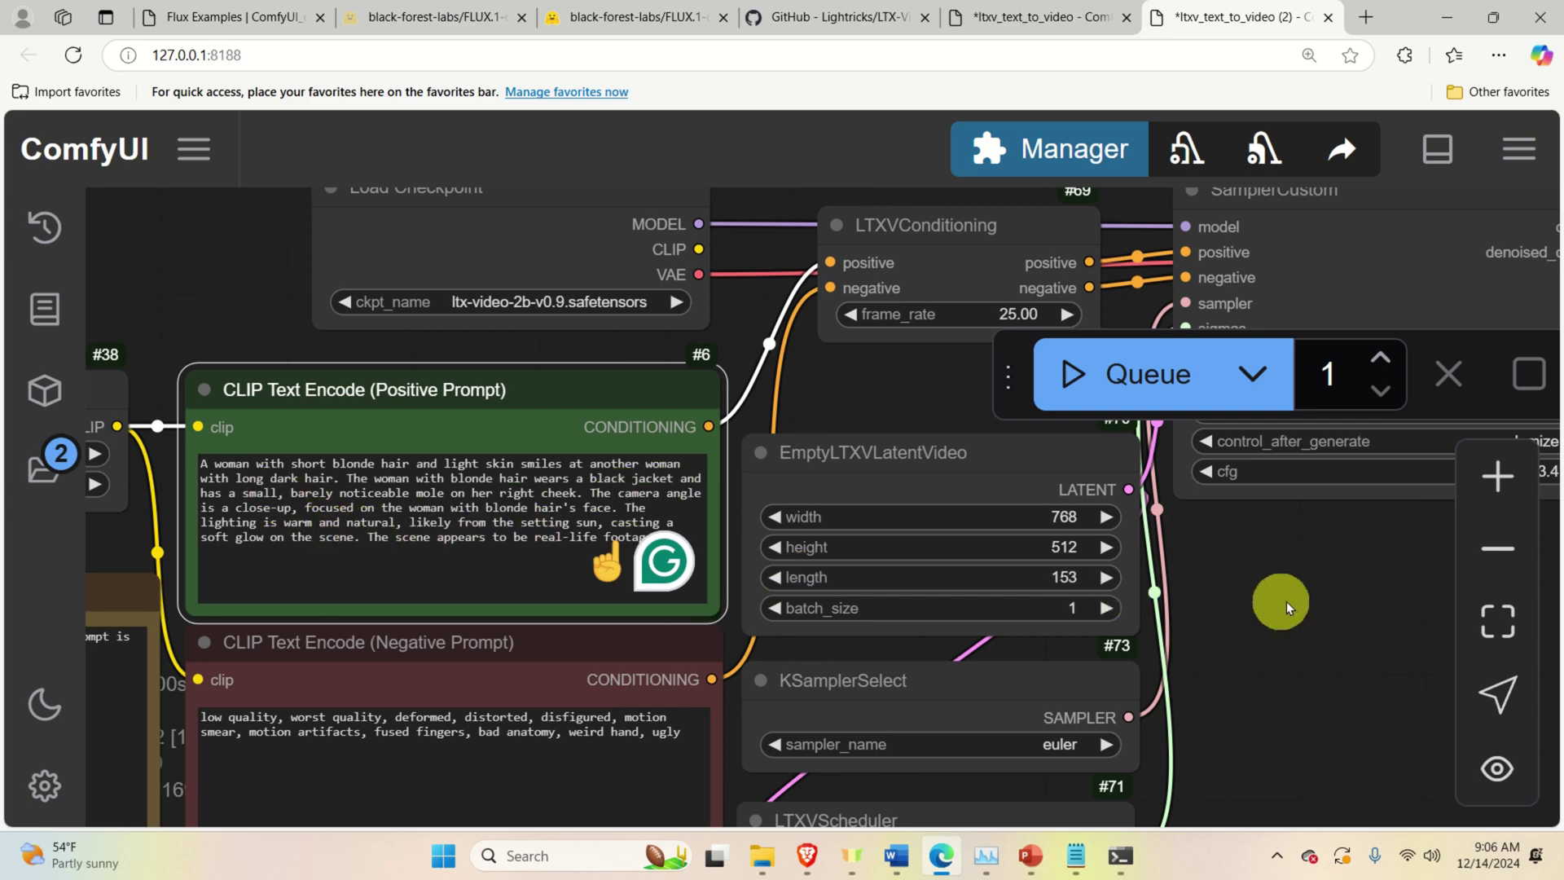
{"action": "left_click_drag", "start_coordinate": [1281, 600], "coordinate": [394, 486]}
{"action": "left_click_drag", "start_coordinate": [716, 544], "coordinate": [237, 481]}
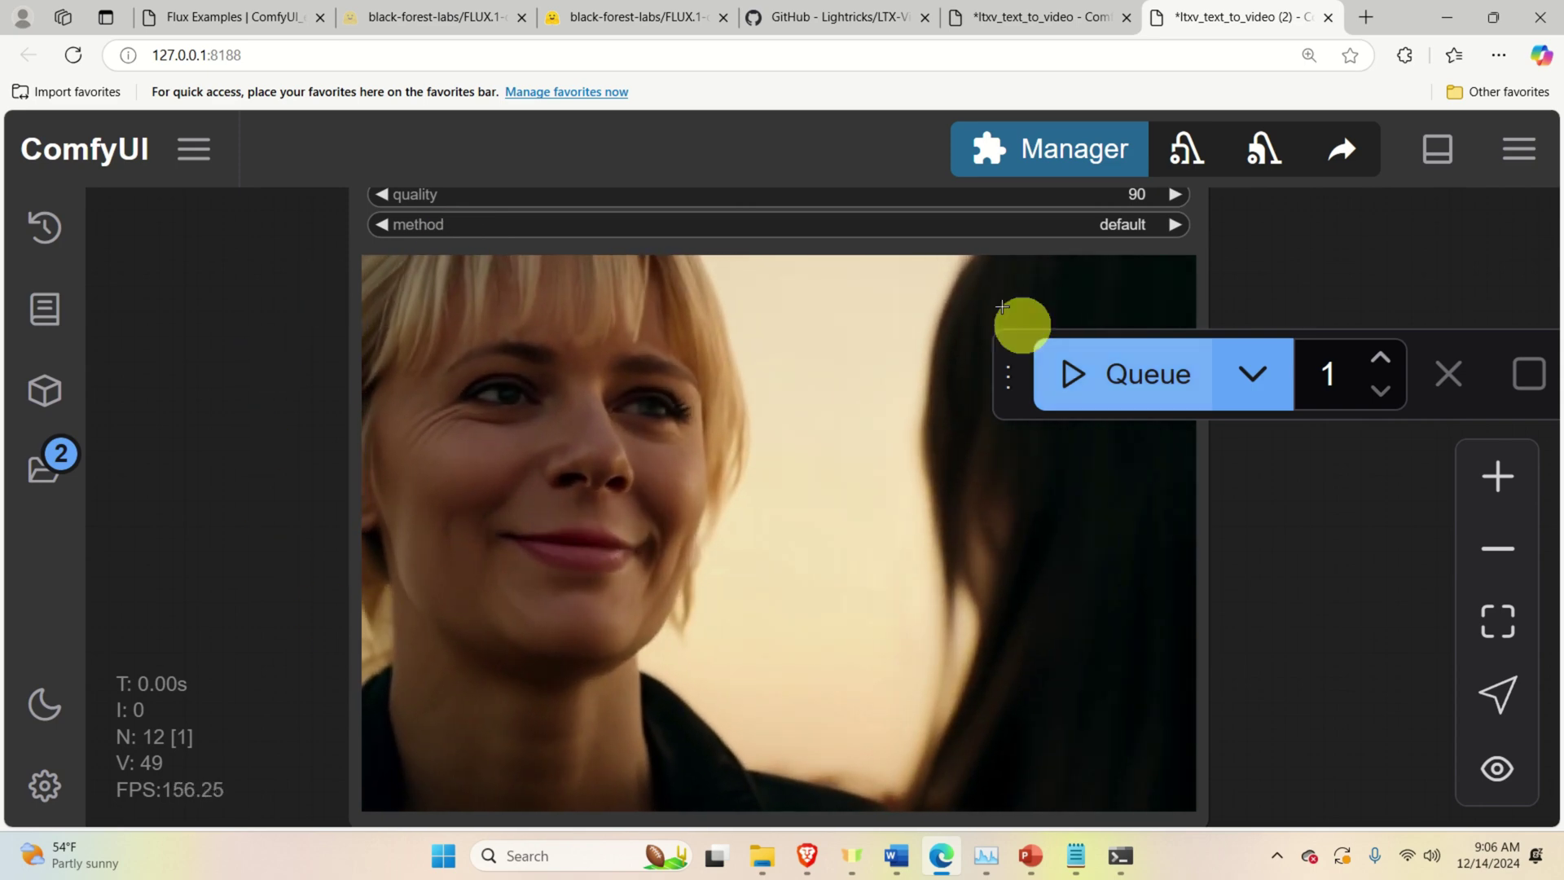
{"action": "left_click_drag", "start_coordinate": [218, 521], "coordinate": [956, 638]}
{"action": "left_click_drag", "start_coordinate": [440, 599], "coordinate": [1128, 628]}
{"action": "left_click", "coordinate": [270, 580]}
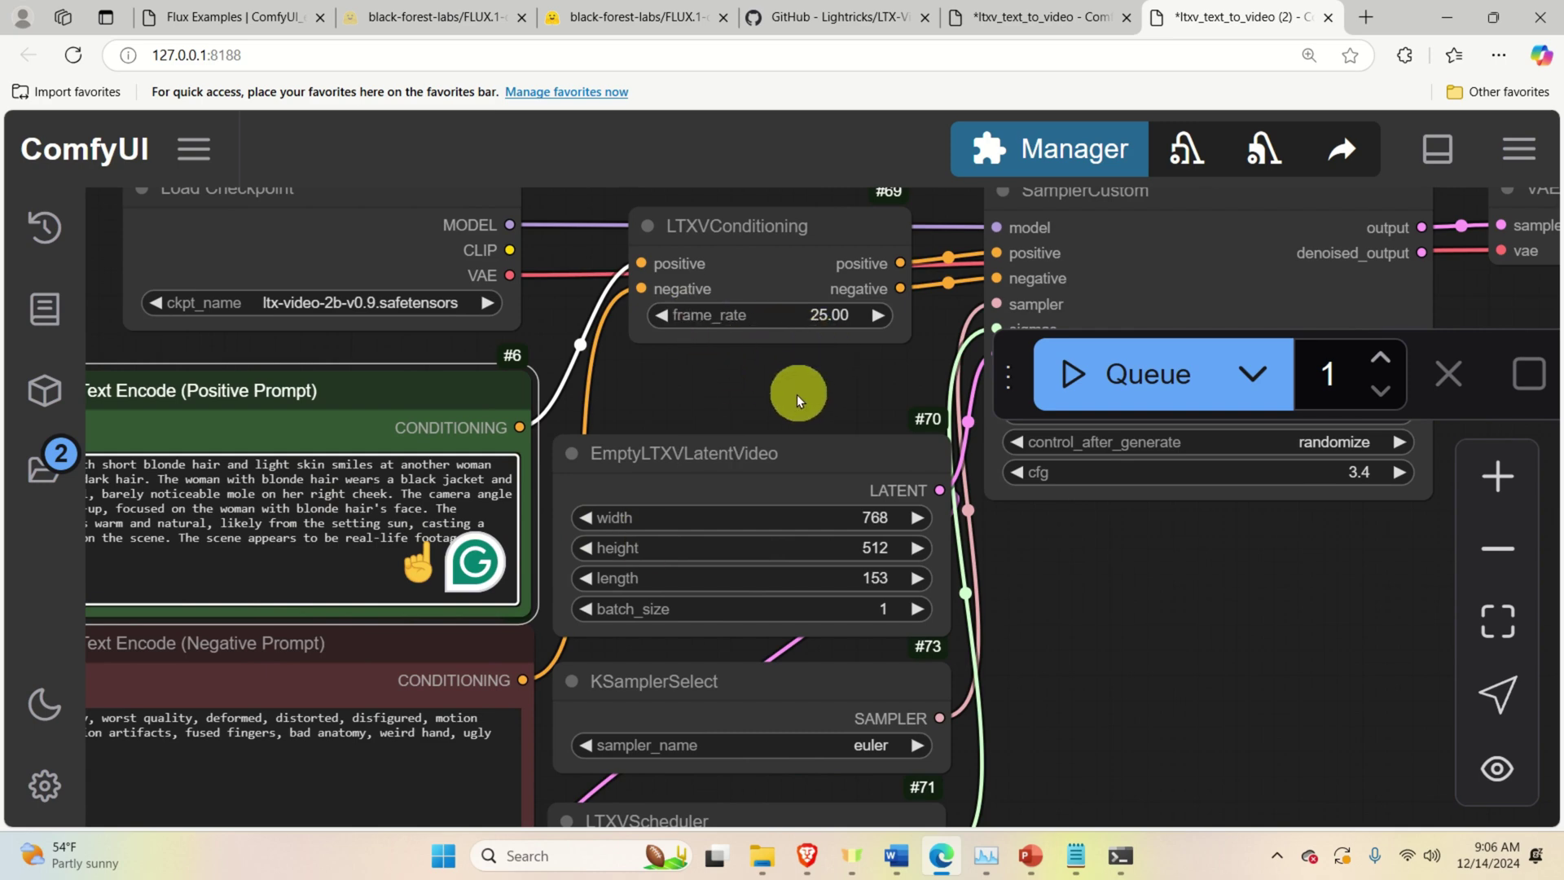
{"action": "left_click_drag", "start_coordinate": [797, 394], "coordinate": [790, 348]}
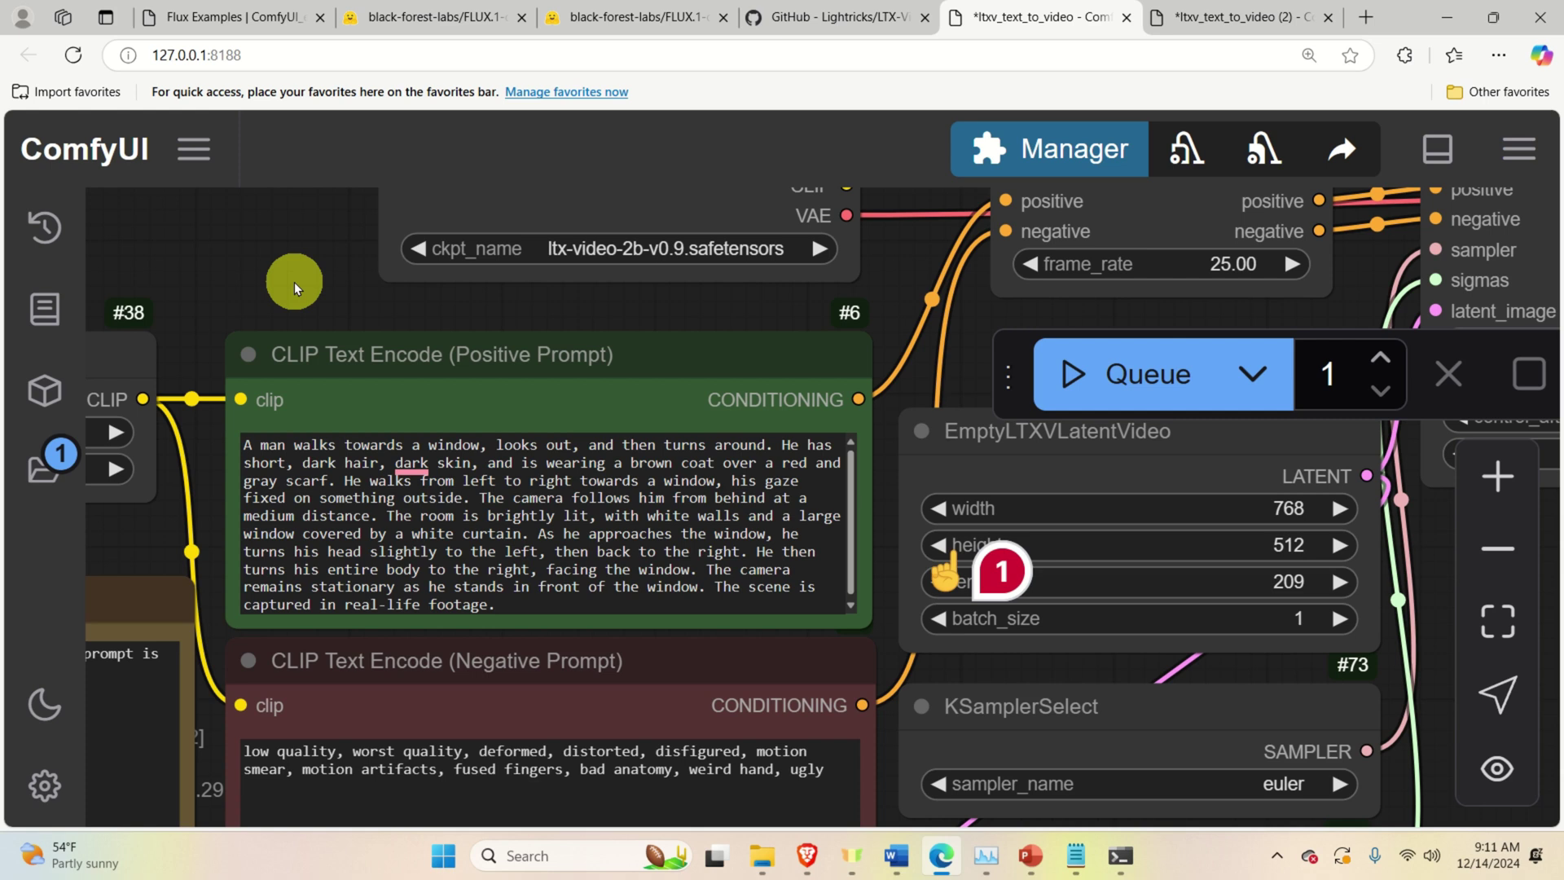
Queue a video generation from the positive prompt about a man walking towards a window.
{"action": "triple_click", "coordinate": [376, 474]}
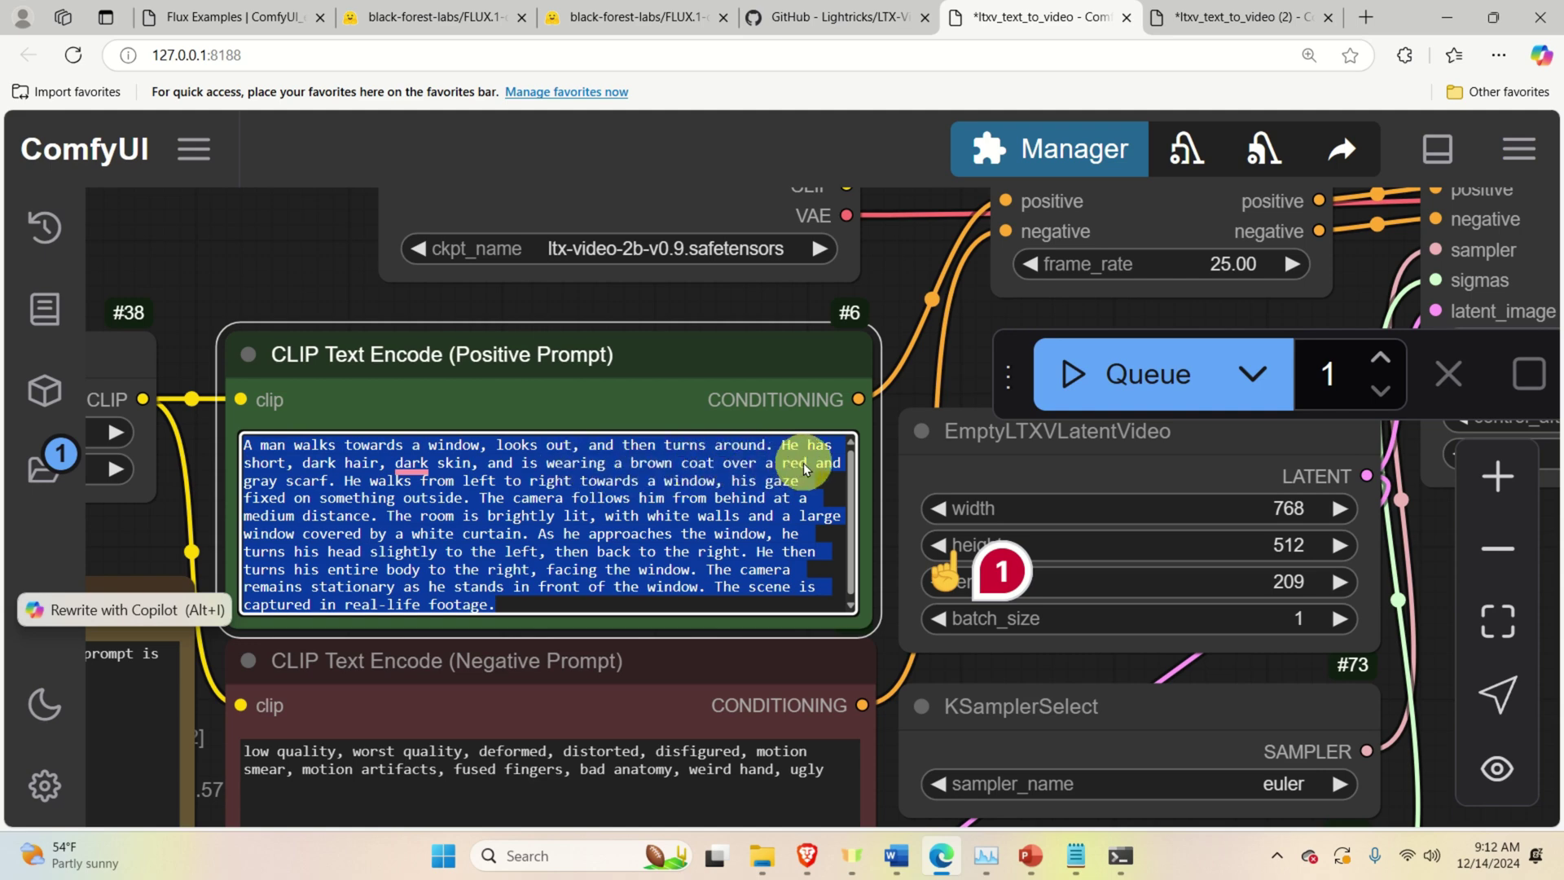
{"action": "left_click", "coordinate": [486, 552]}
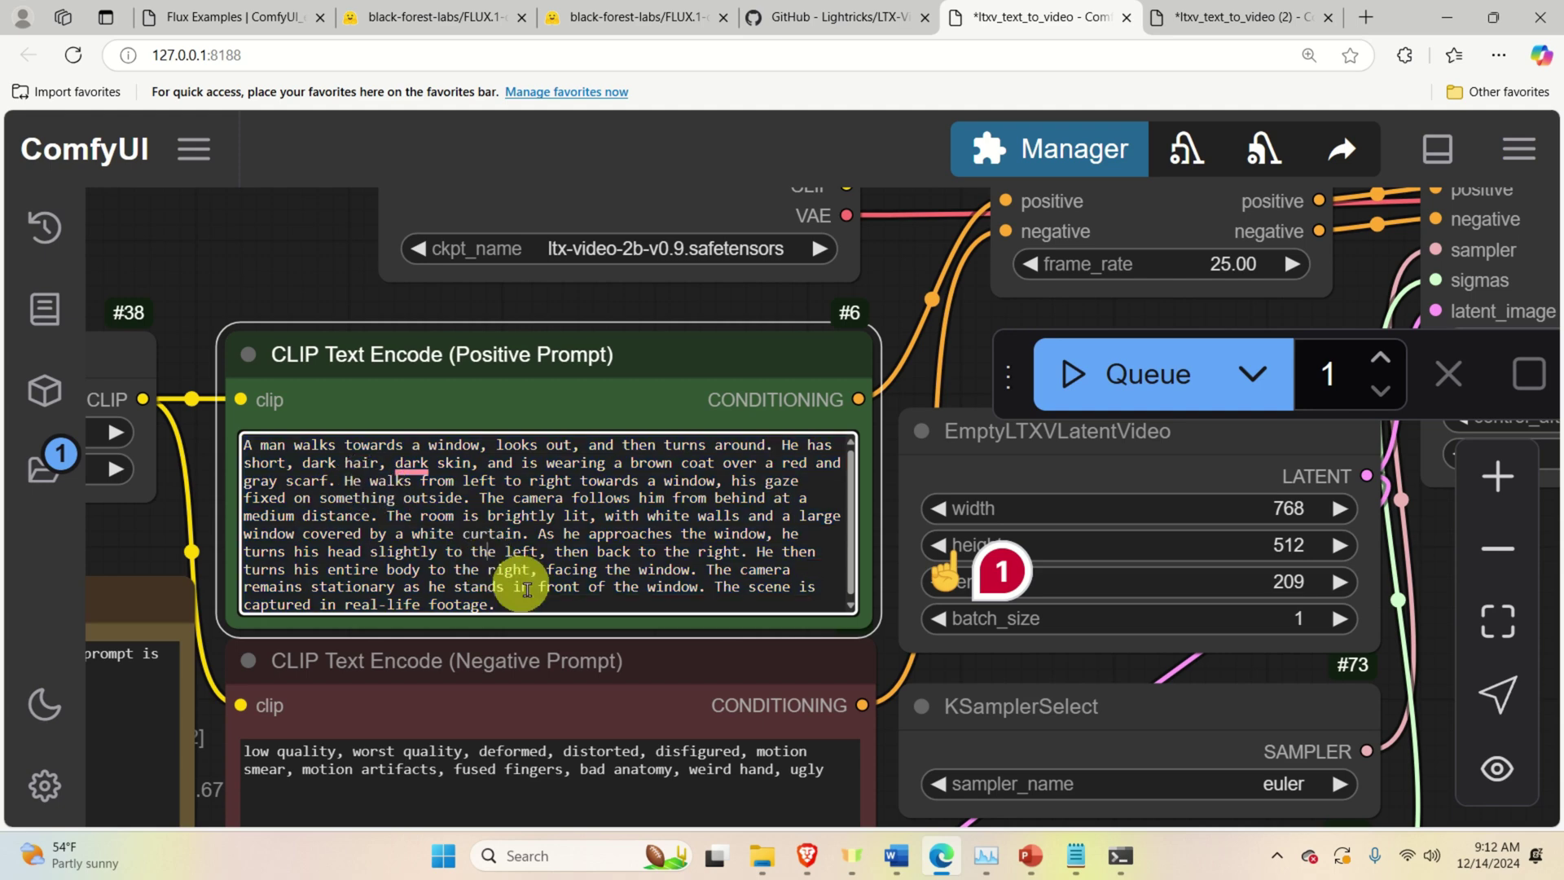
{"action": "left_click", "coordinate": [1164, 397]}
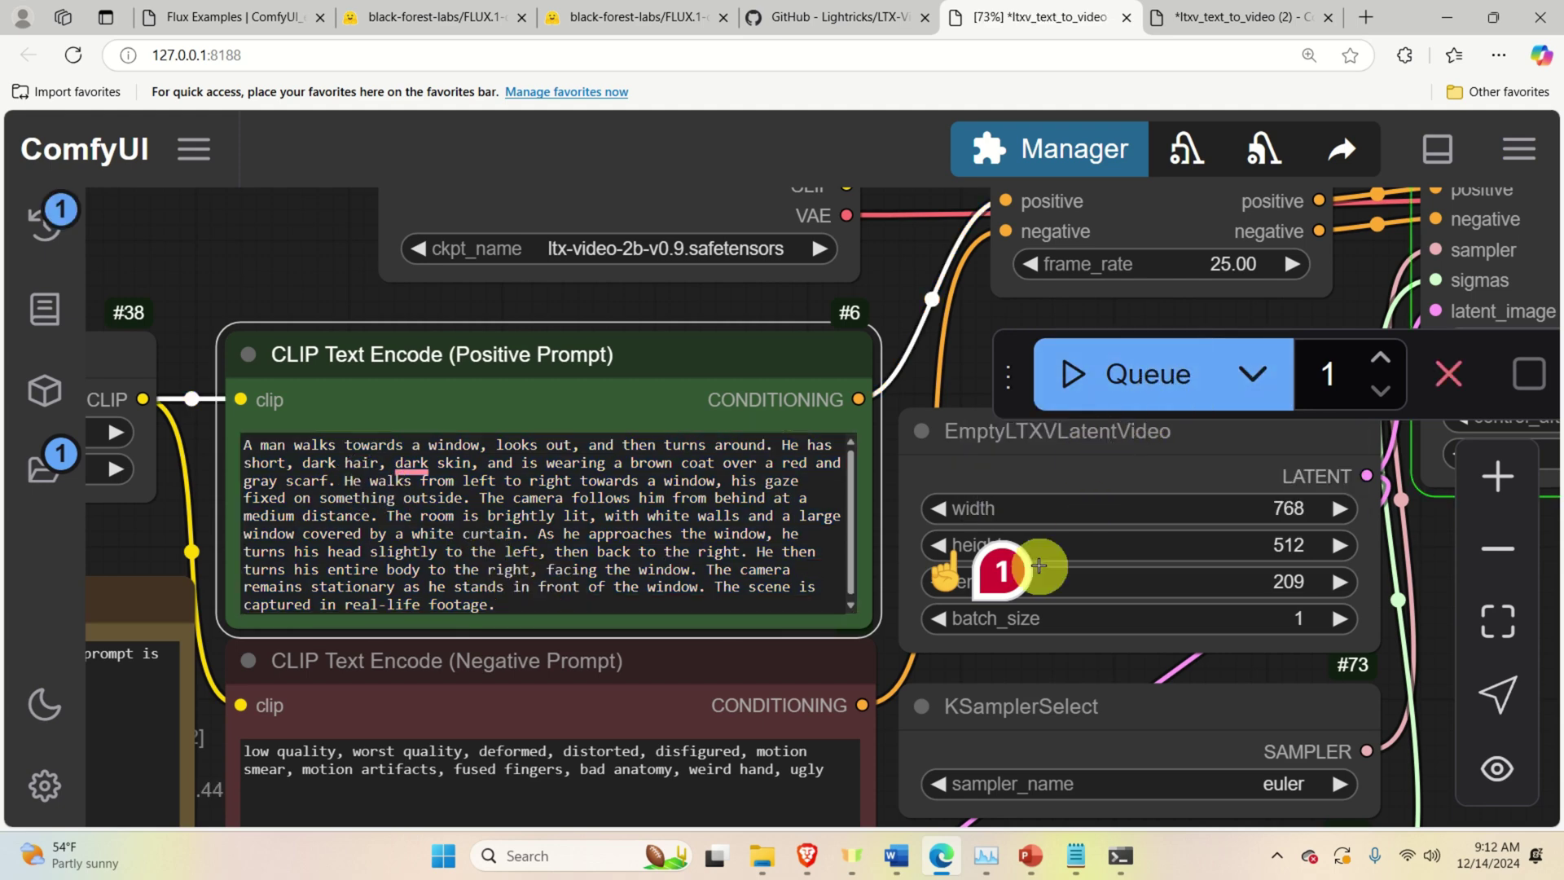
Check the generation progress in the command window and the GPU usage in an enlarged Task Manager.
{"action": "scroll", "coordinate": [1038, 568], "scroll_direction": "down", "scroll_amount": 1}
{"action": "left_click", "coordinate": [1121, 855]}
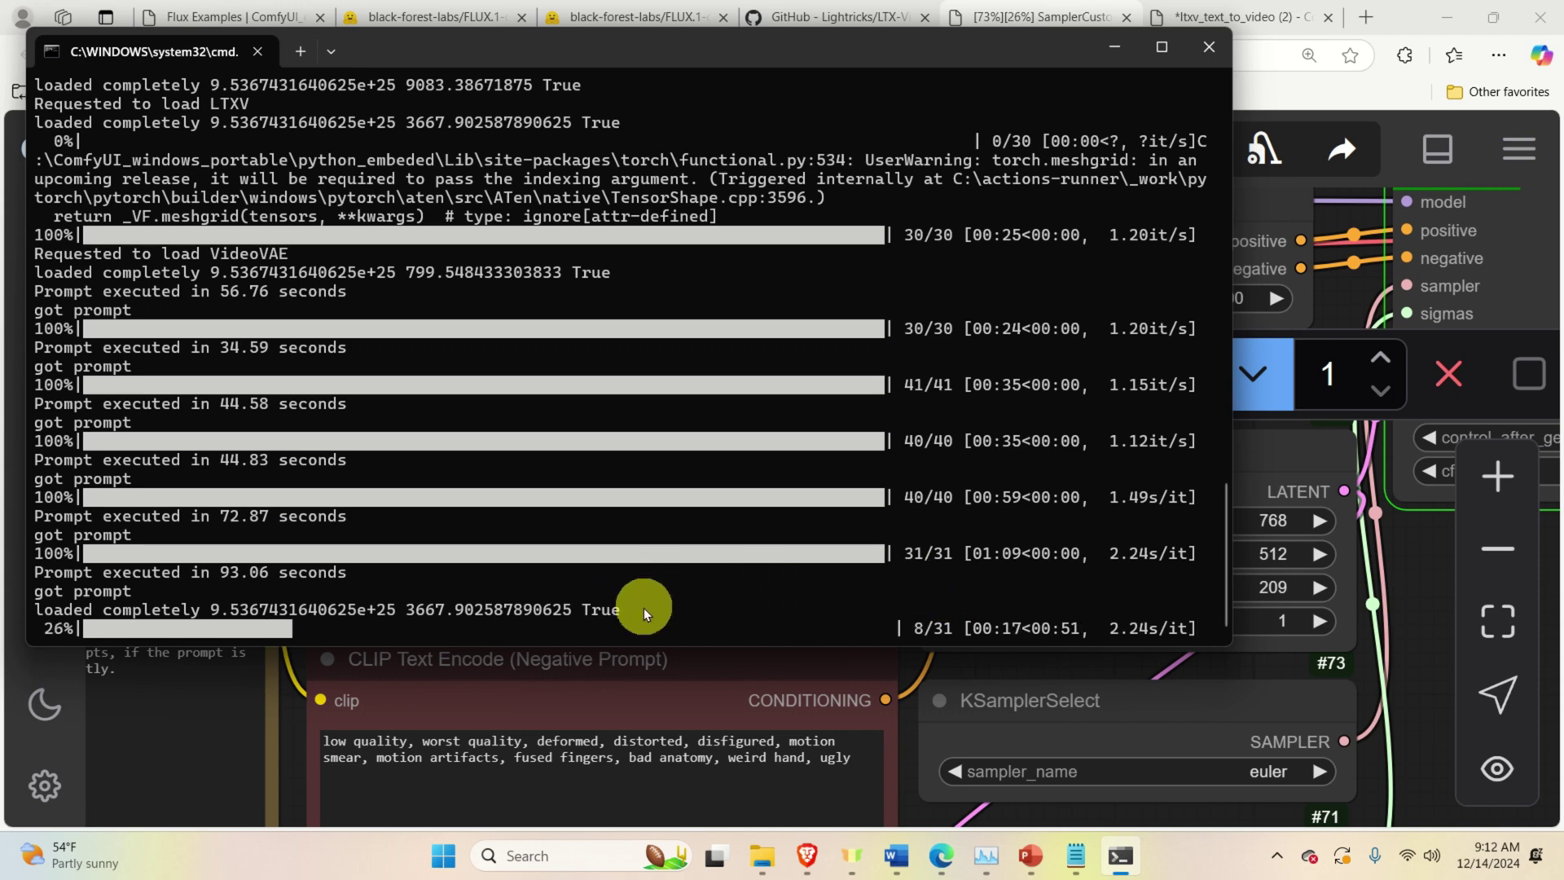
{"action": "left_click", "coordinate": [206, 699]}
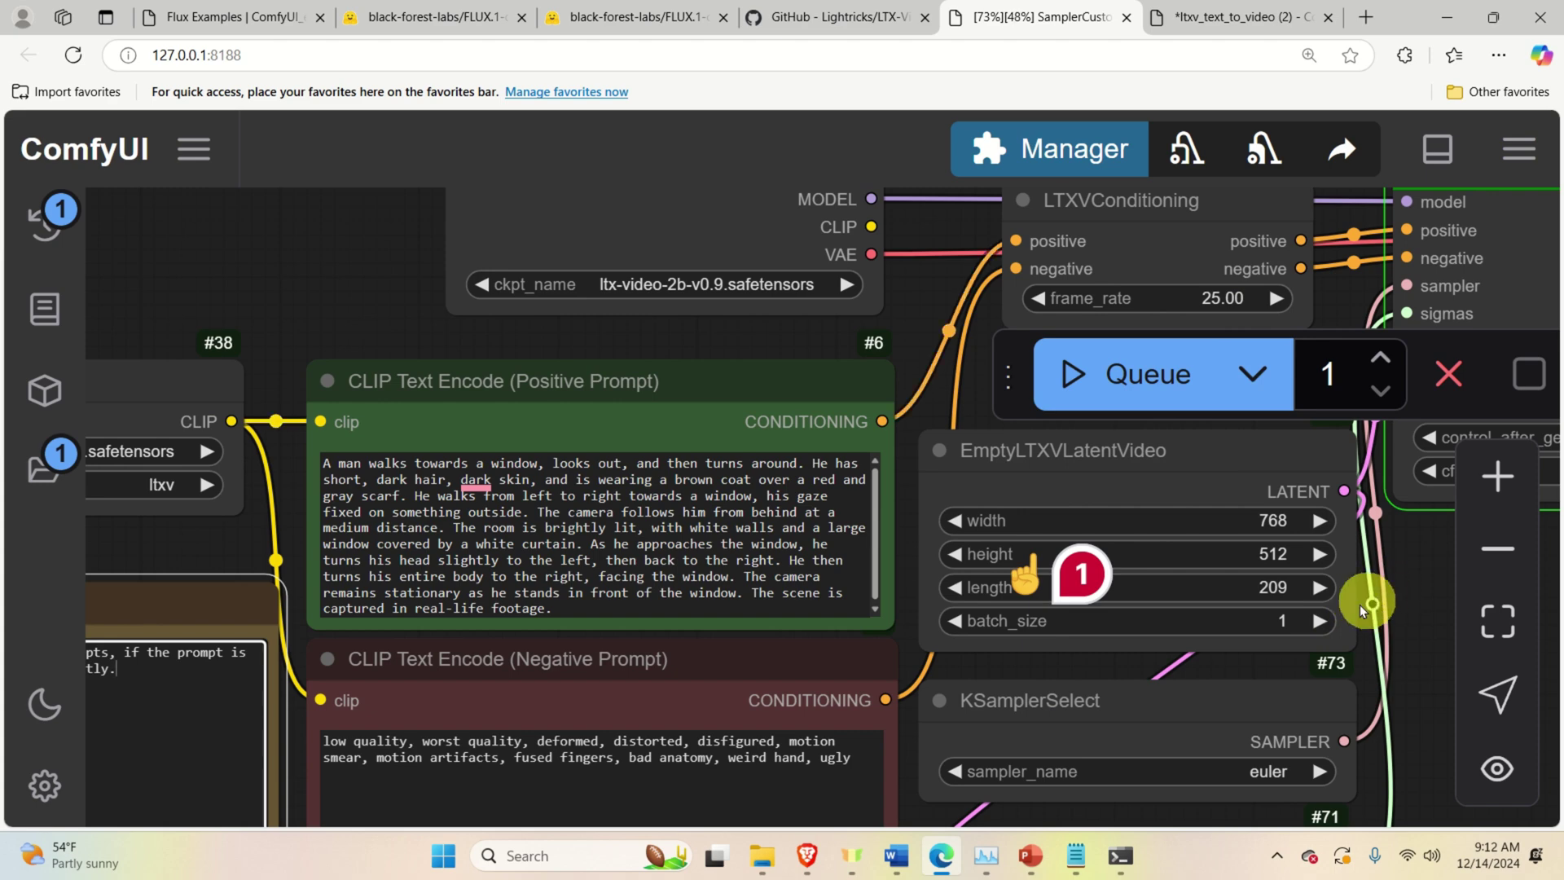
{"action": "left_click", "coordinate": [1130, 868]}
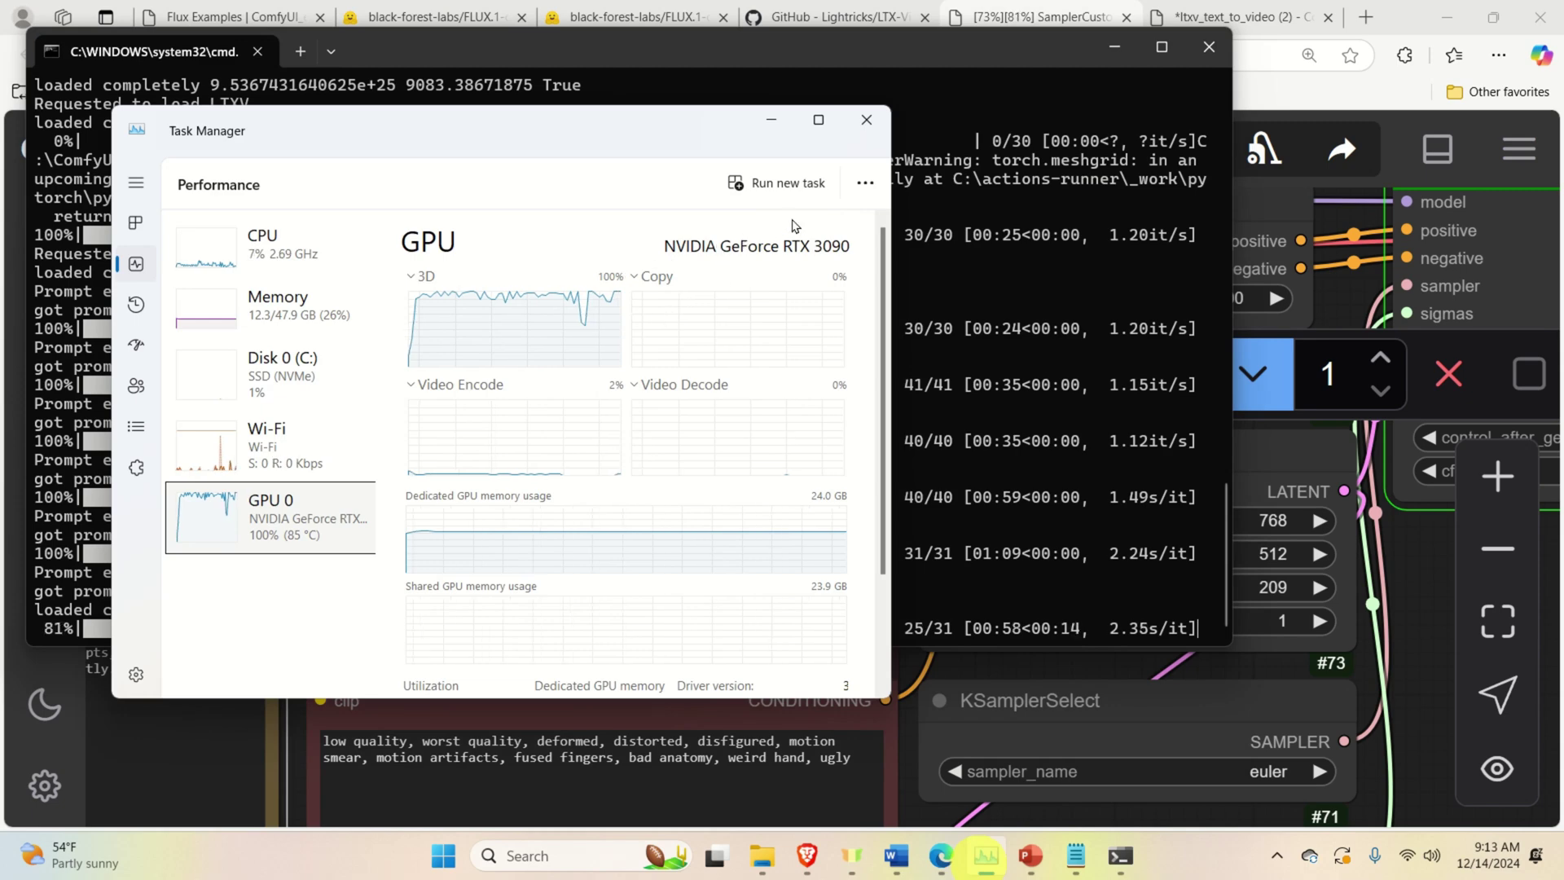
{"action": "left_click_drag", "start_coordinate": [884, 699], "coordinate": [1173, 875]}
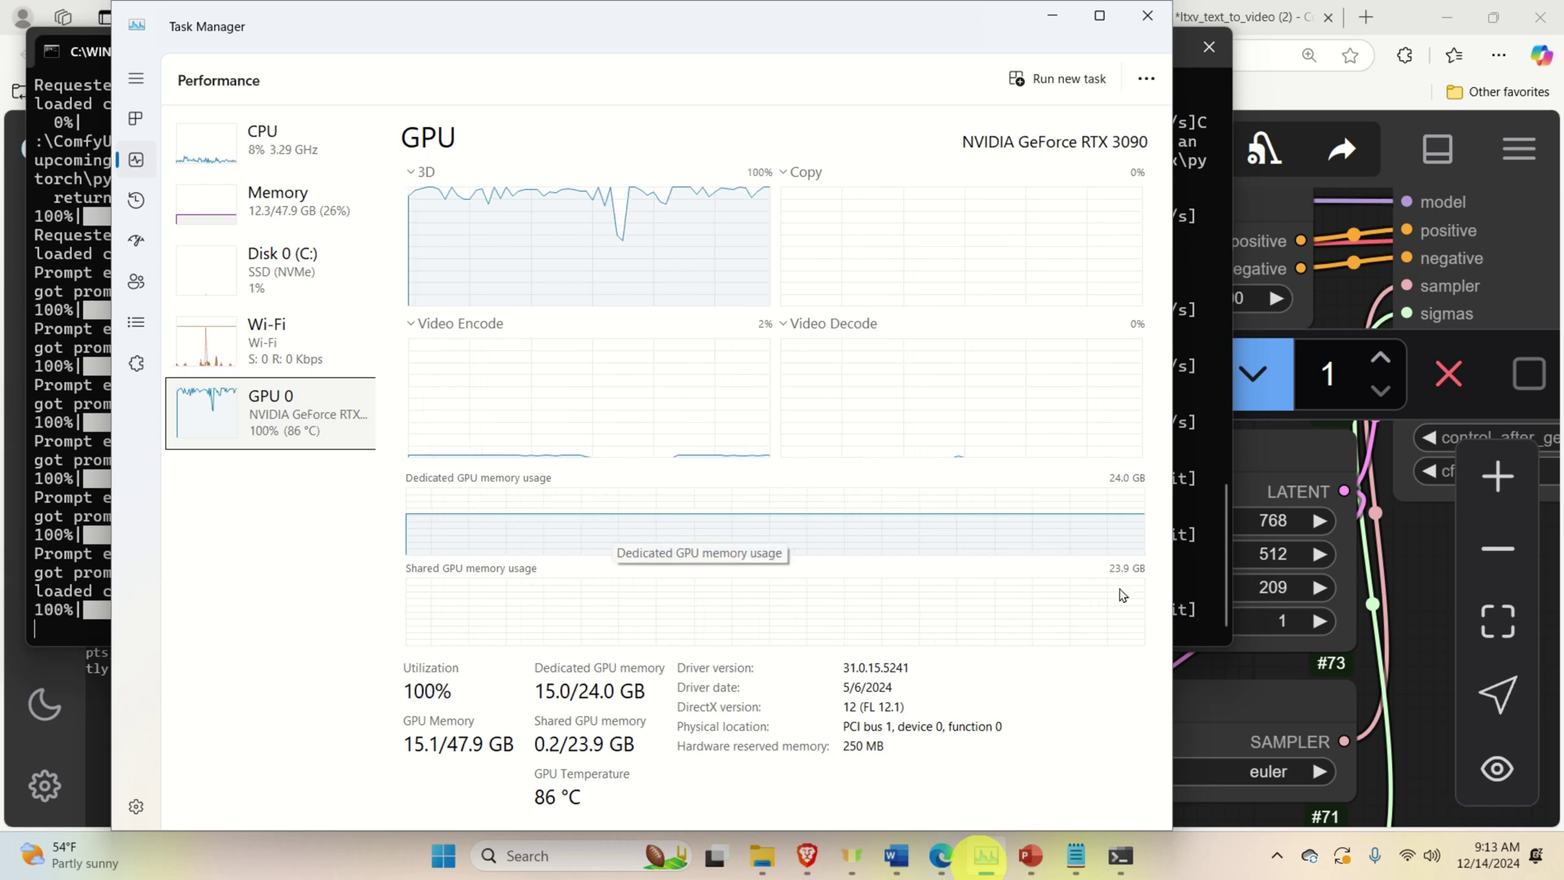
{"action": "left_click", "coordinate": [1122, 857]}
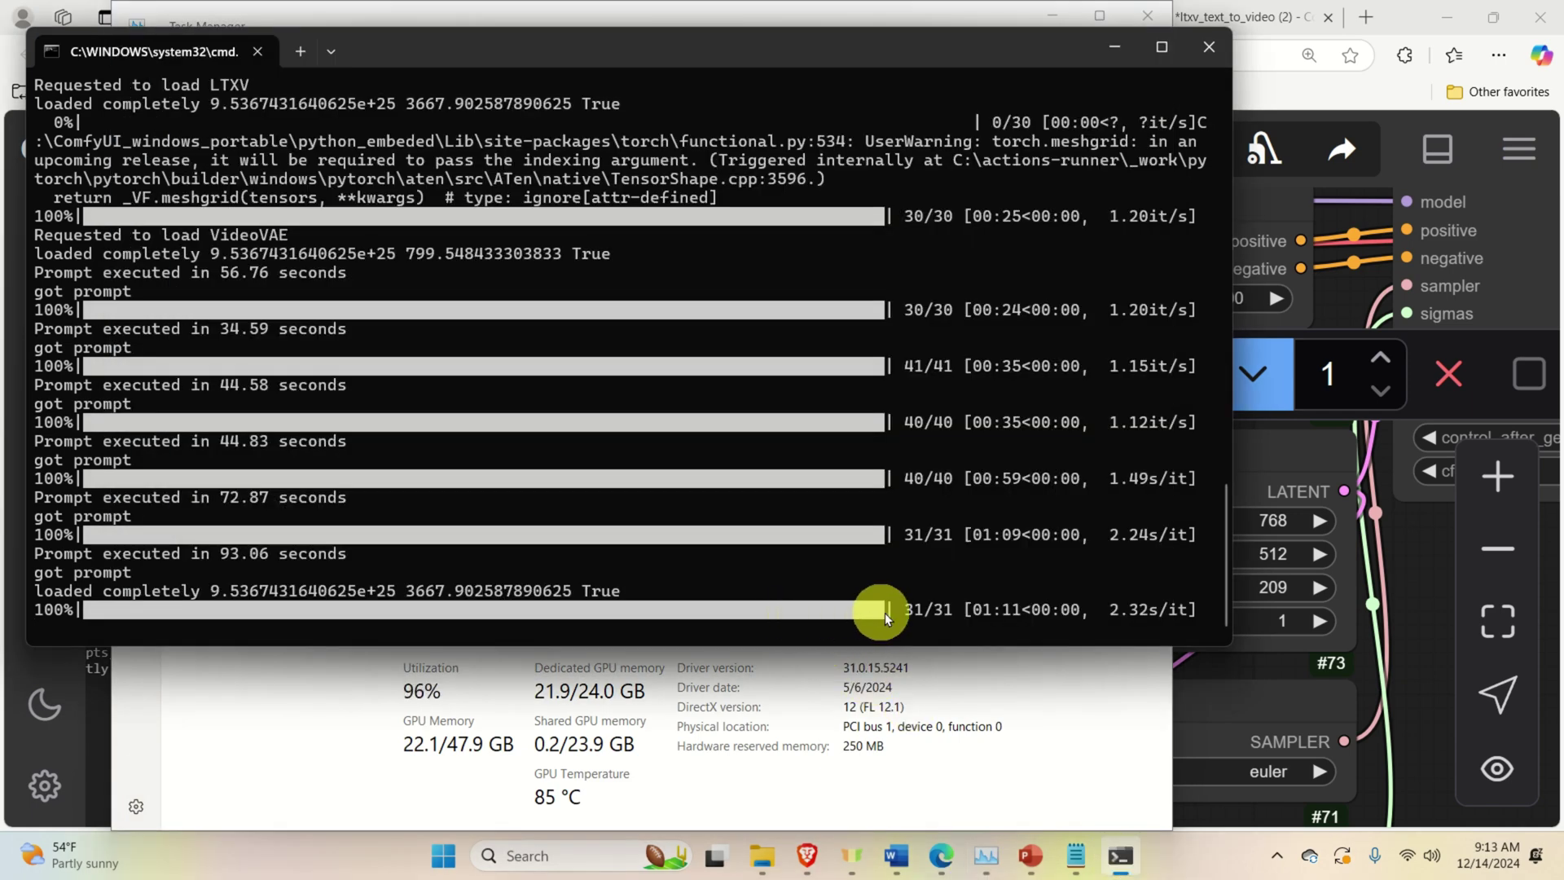
Return to ComfyUI and view the generated video of the man at the end of the workflow.
{"action": "left_click", "coordinate": [1409, 692]}
{"action": "left_click_drag", "start_coordinate": [1404, 676], "coordinate": [1062, 653]}
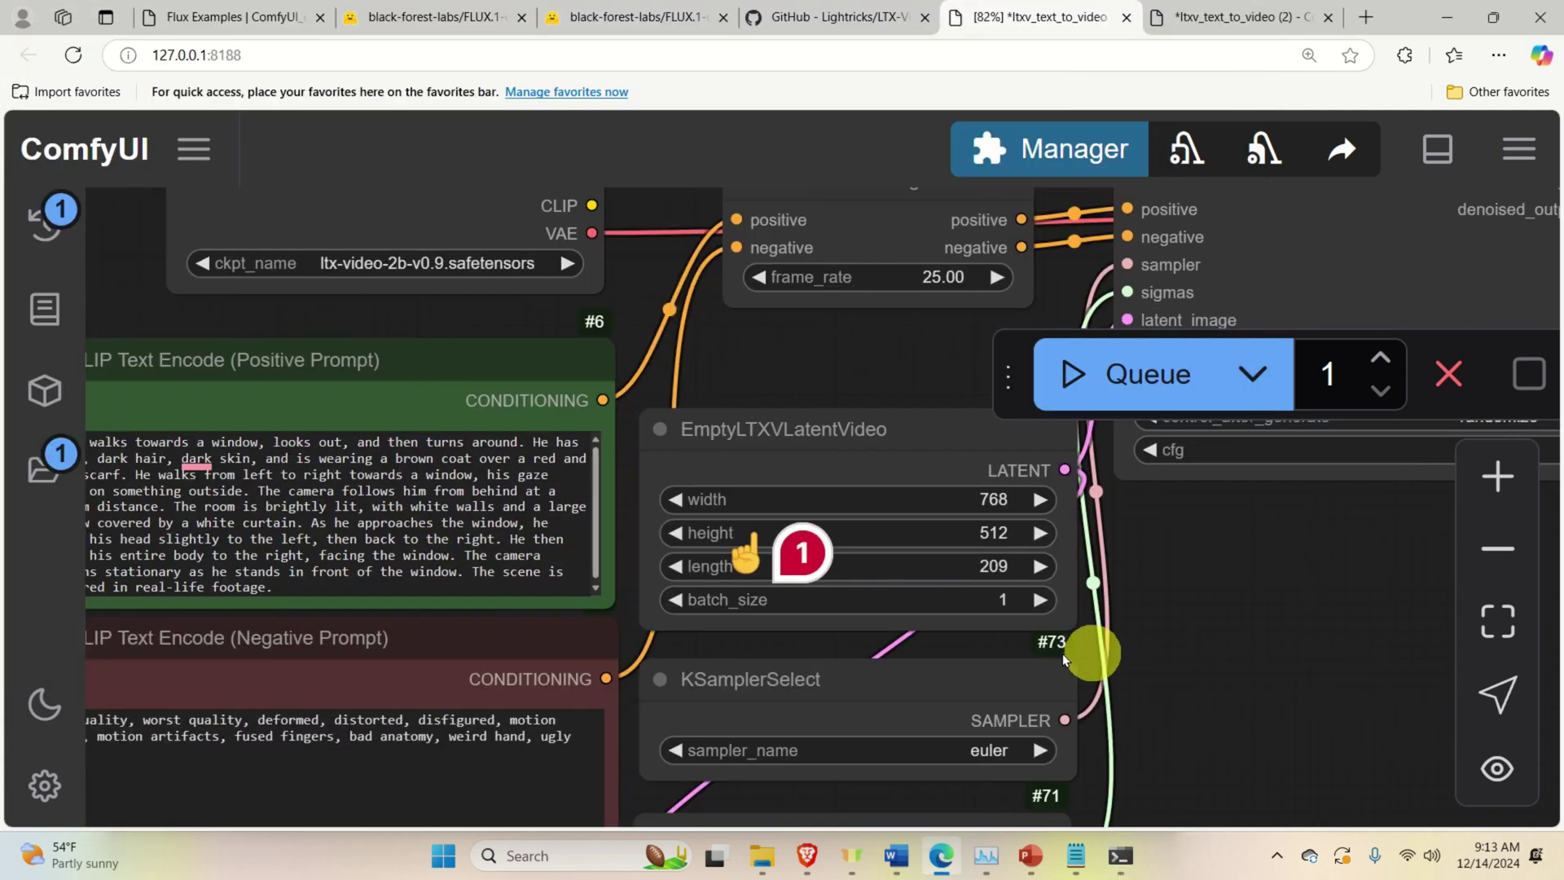
{"action": "scroll", "coordinate": [920, 570], "scroll_direction": "right", "scroll_amount": 5}
{"action": "scroll", "coordinate": [1026, 598], "scroll_direction": "down", "scroll_amount": 5}
{"action": "scroll", "coordinate": [314, 506], "scroll_direction": "up", "scroll_amount": 8}
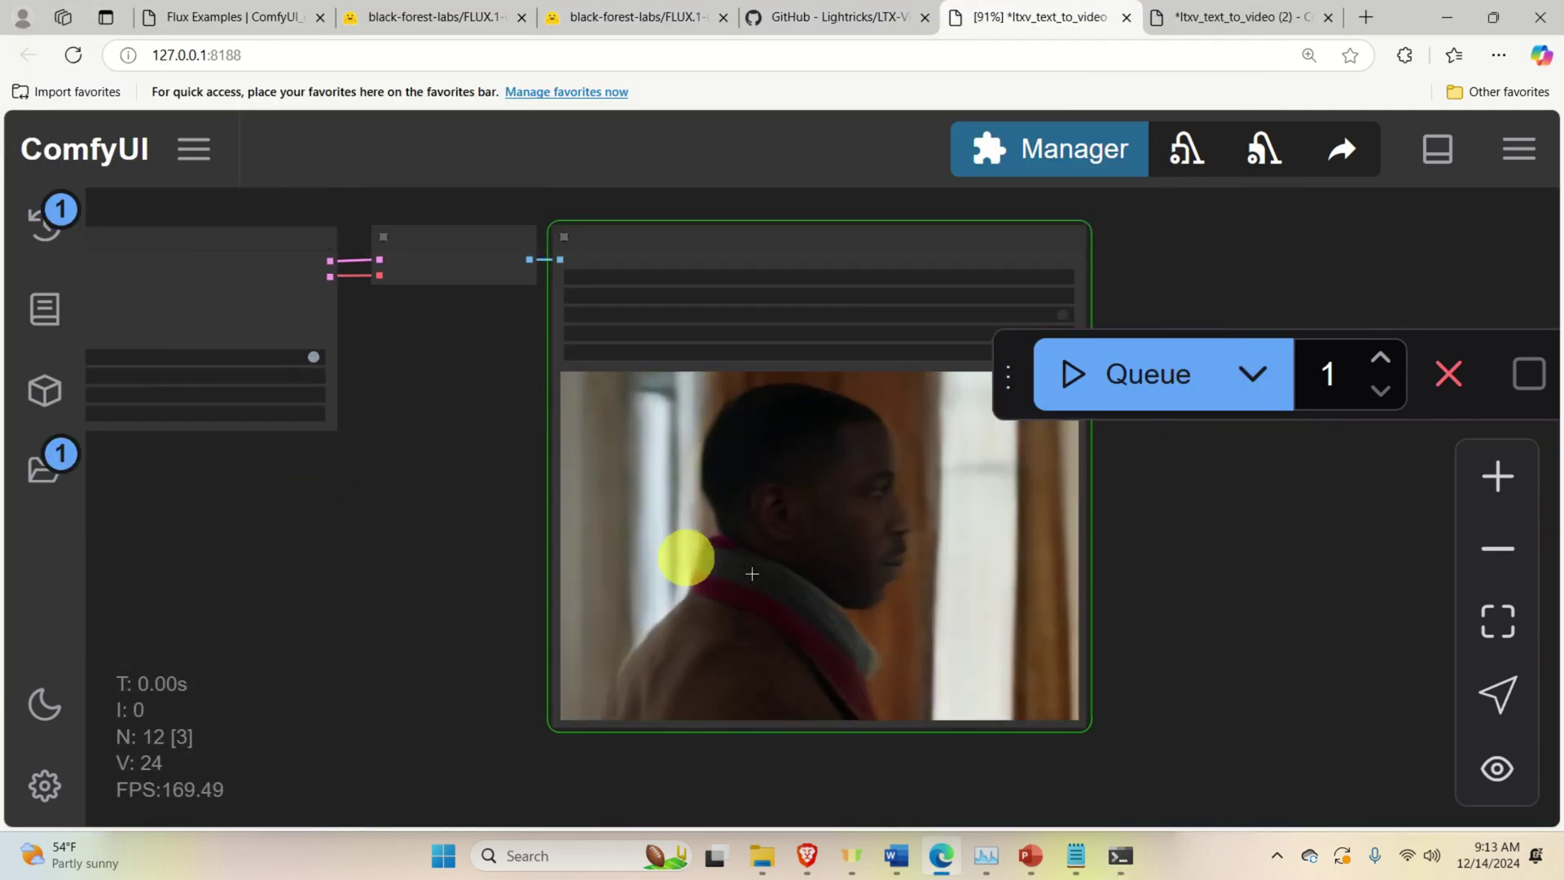
{"action": "scroll", "coordinate": [814, 580], "scroll_direction": "up", "scroll_amount": 2}
{"action": "scroll", "coordinate": [1155, 618], "scroll_direction": "right", "scroll_amount": 2}
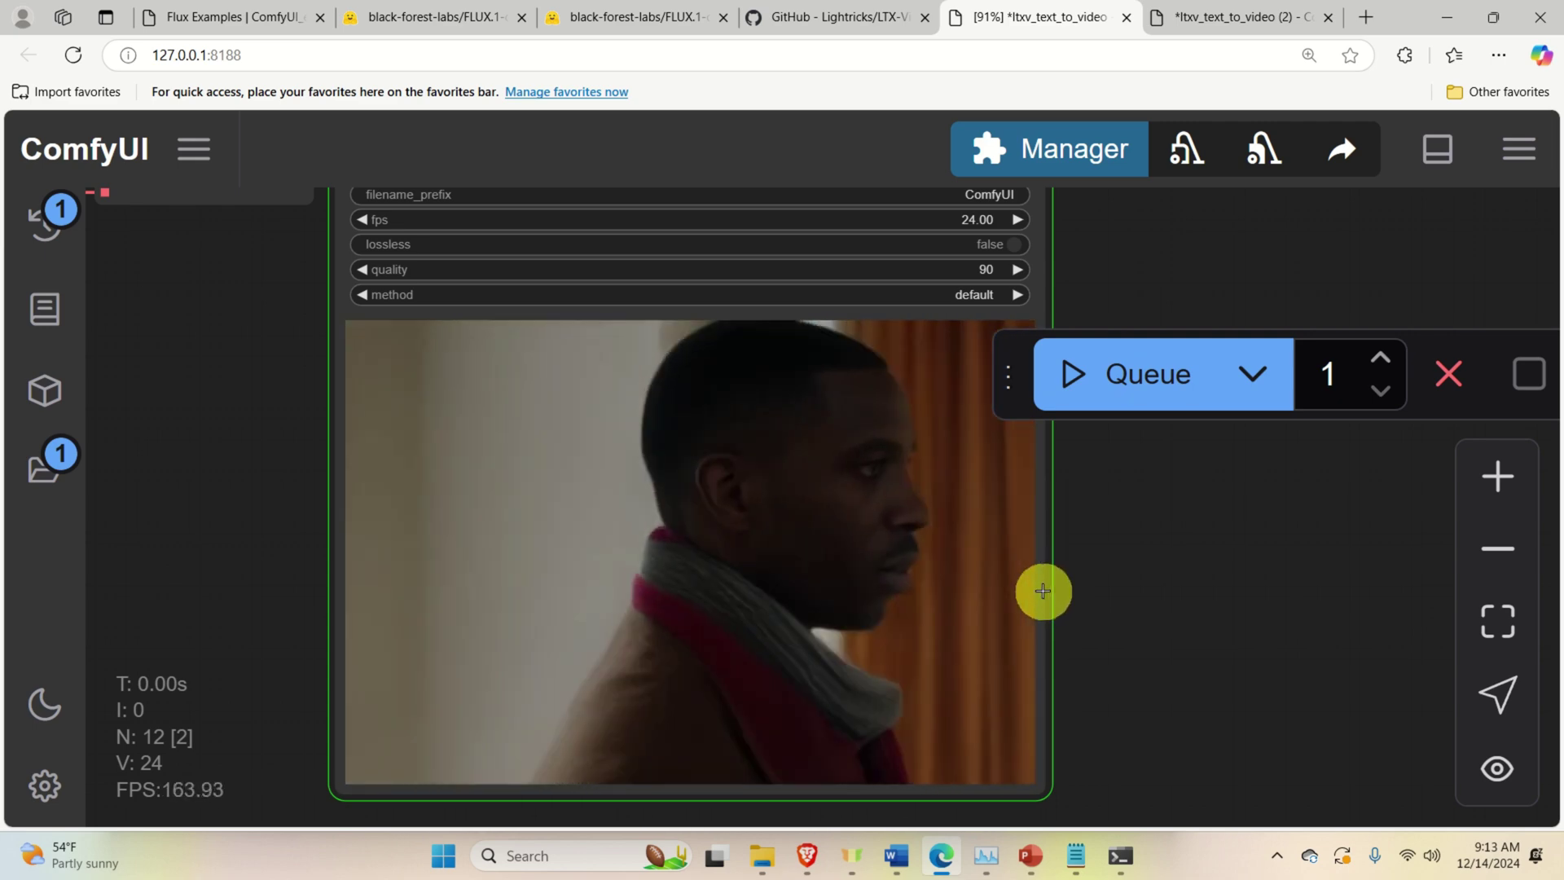
{"action": "scroll", "coordinate": [1098, 594], "scroll_direction": "right", "scroll_amount": 1}
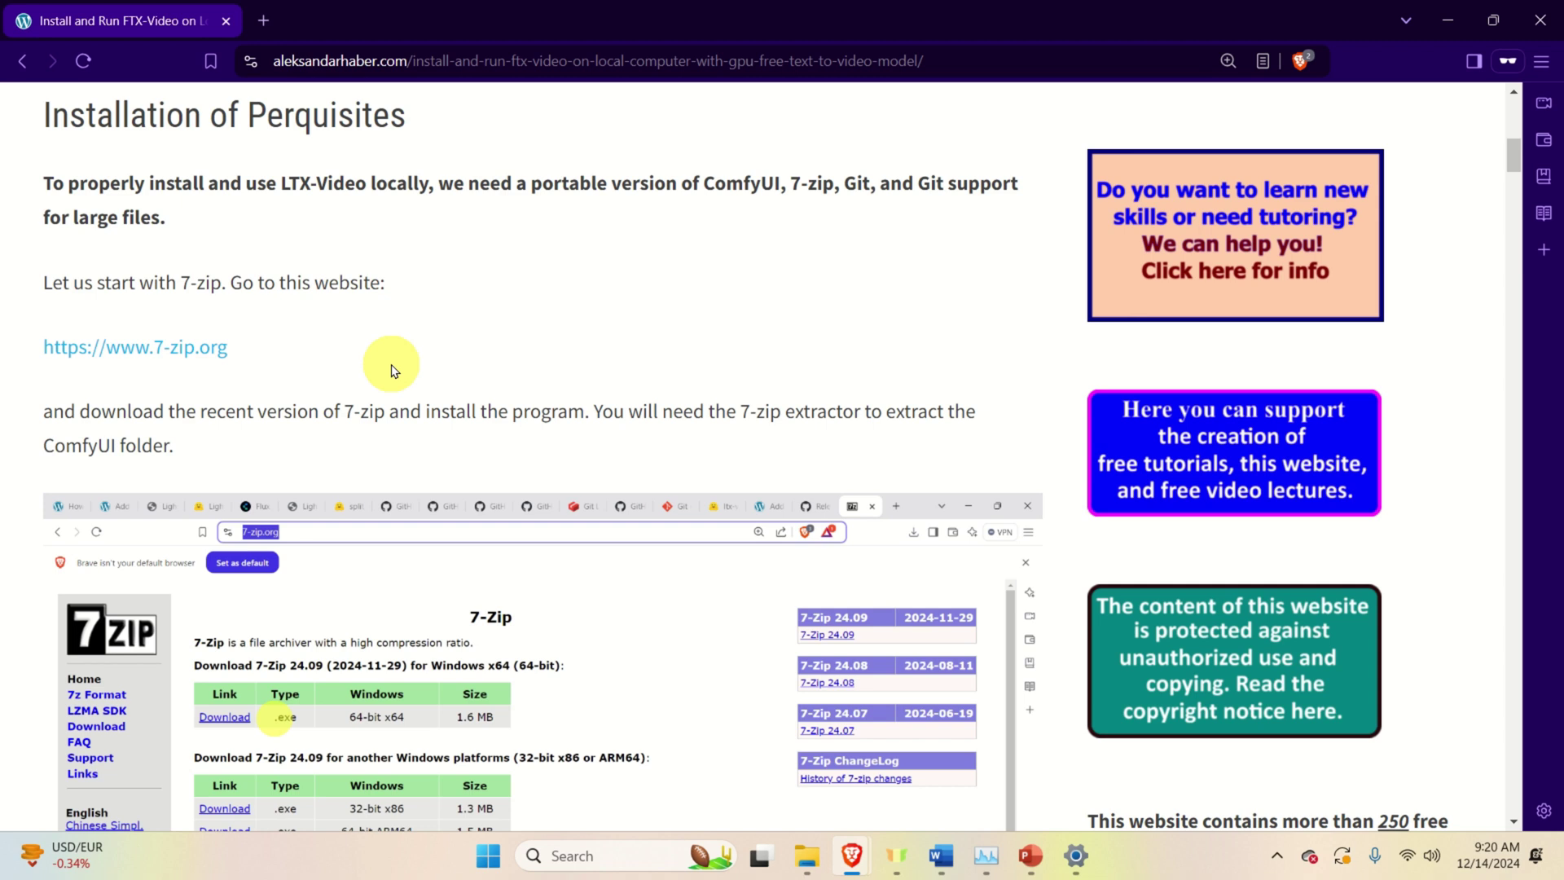
In Brave, open the 7-Zip website from the tutorial and save the 64-bit x64 installer to Downloads.
{"action": "right_click", "coordinate": [196, 356]}
{"action": "left_click", "coordinate": [231, 362]}
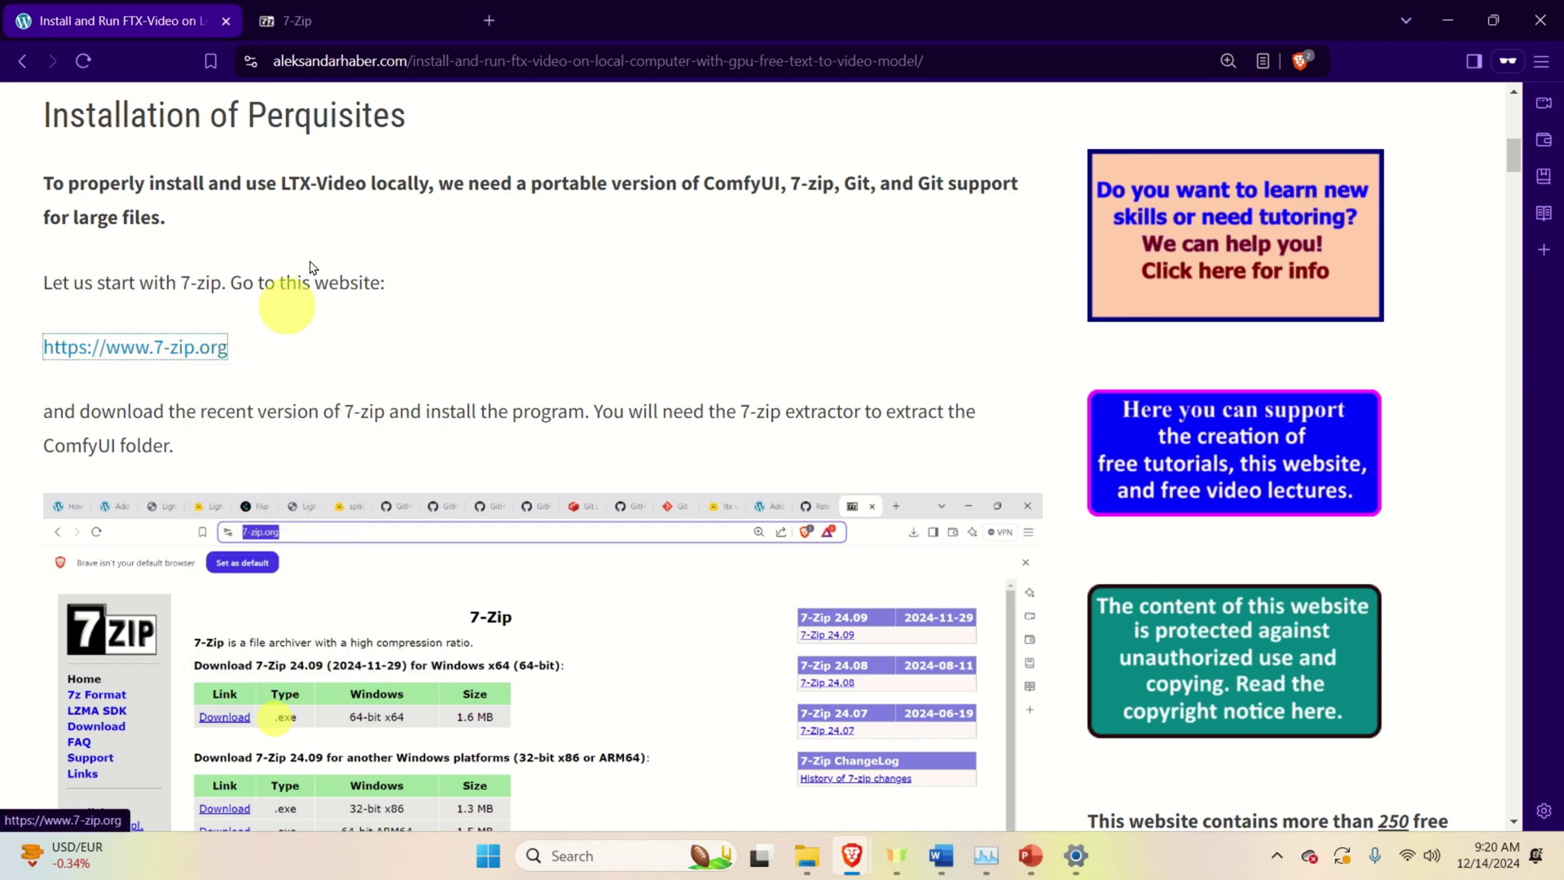
{"action": "left_click", "coordinate": [368, 24]}
{"action": "left_click", "coordinate": [280, 306]}
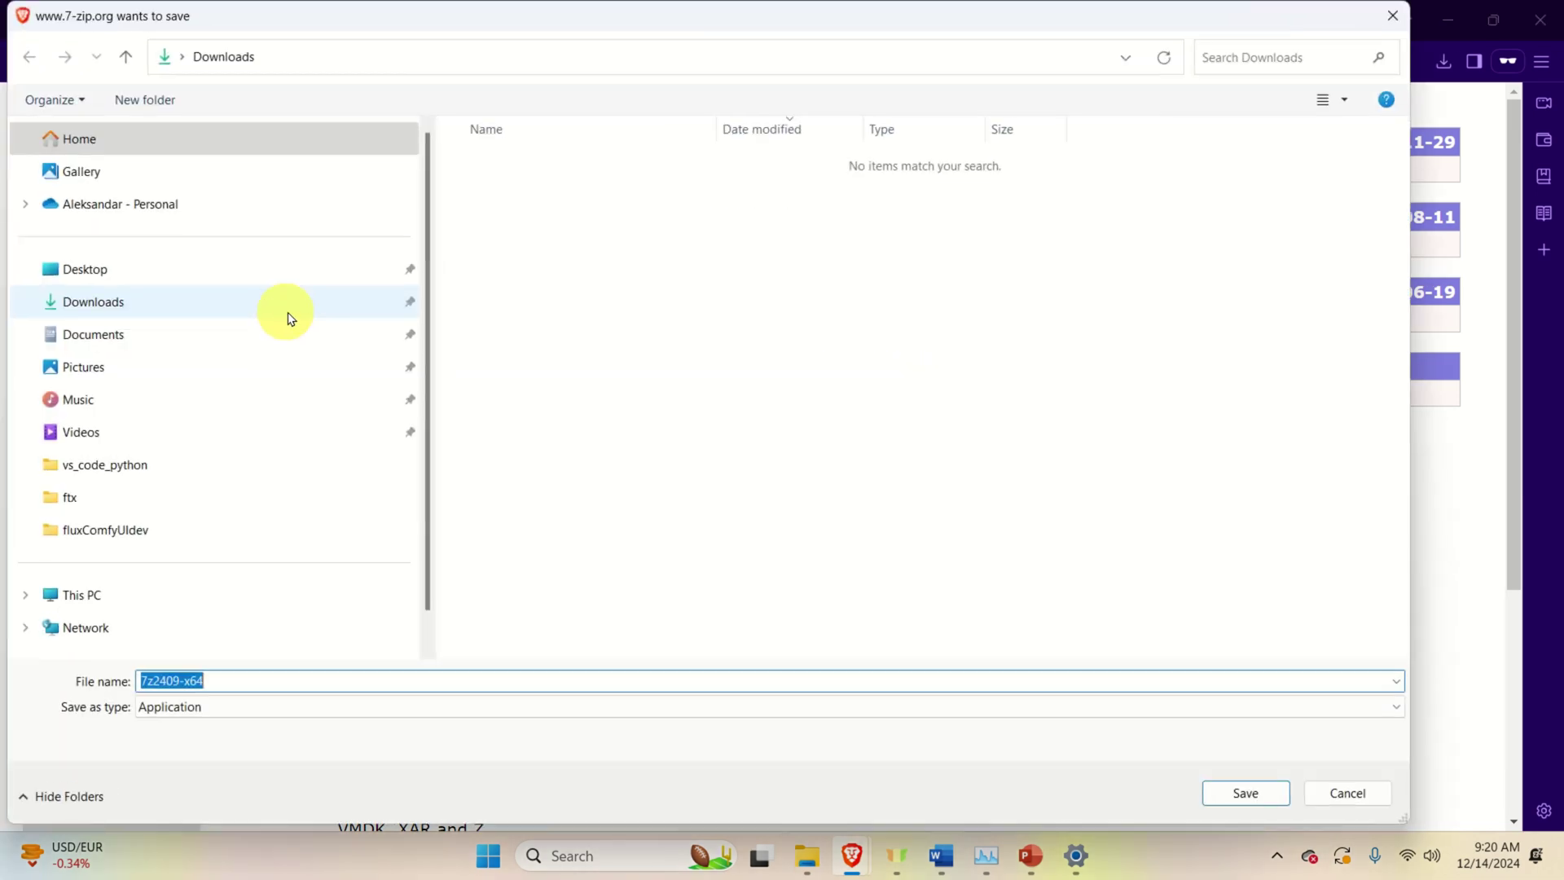
{"action": "left_click", "coordinate": [1244, 792]}
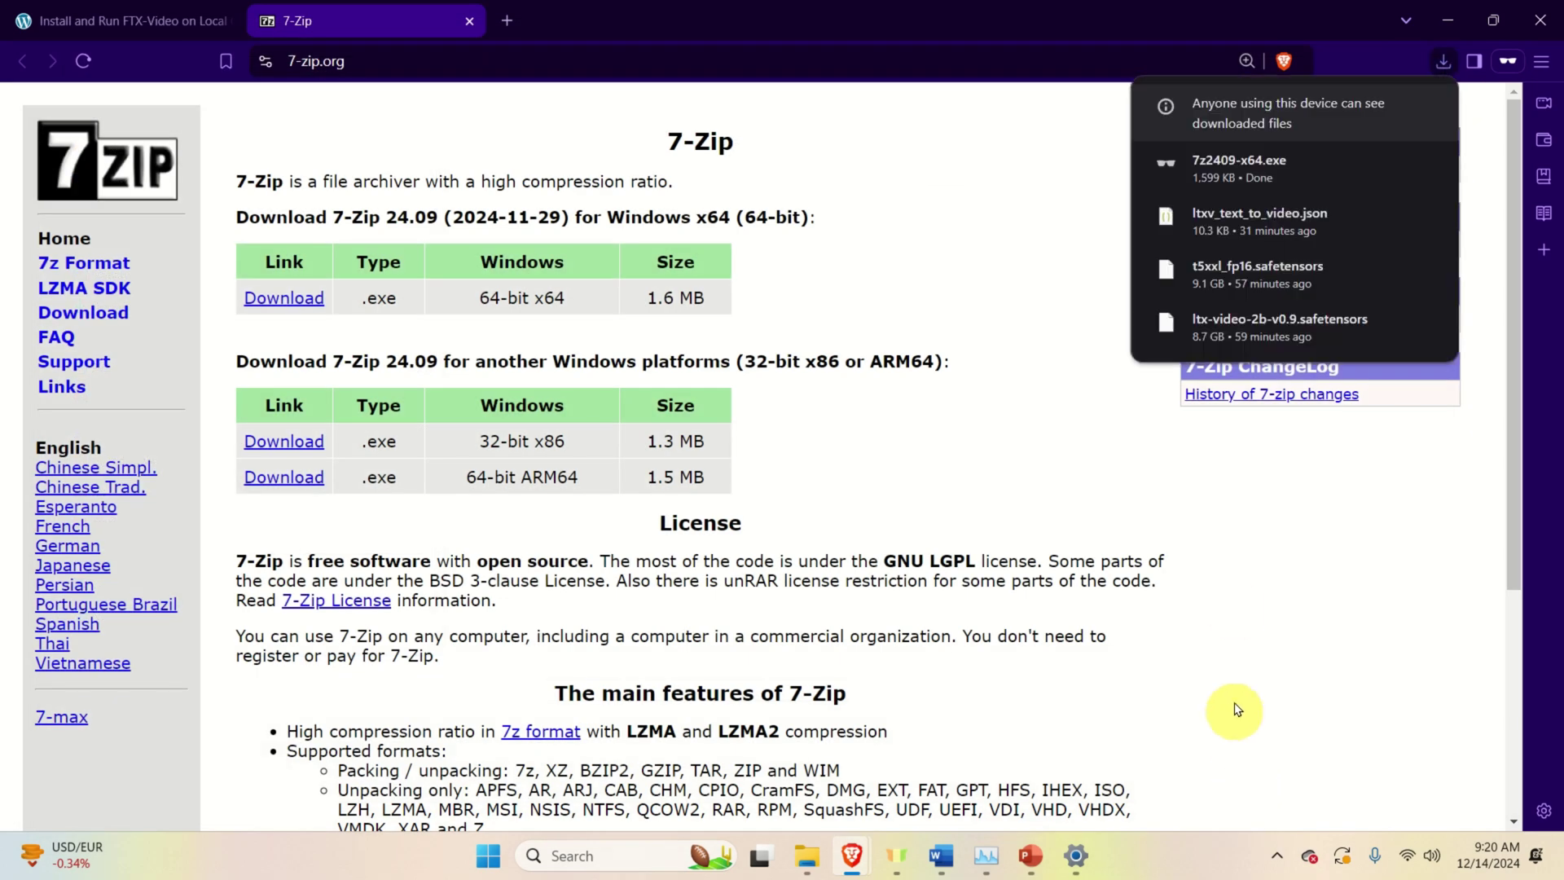
Run the 7z2409-x64 installer with destination C:\Program Files\7-Zip\, then put away the Downloads window and the 7-Zip page.
{"action": "left_click", "coordinate": [1382, 162]}
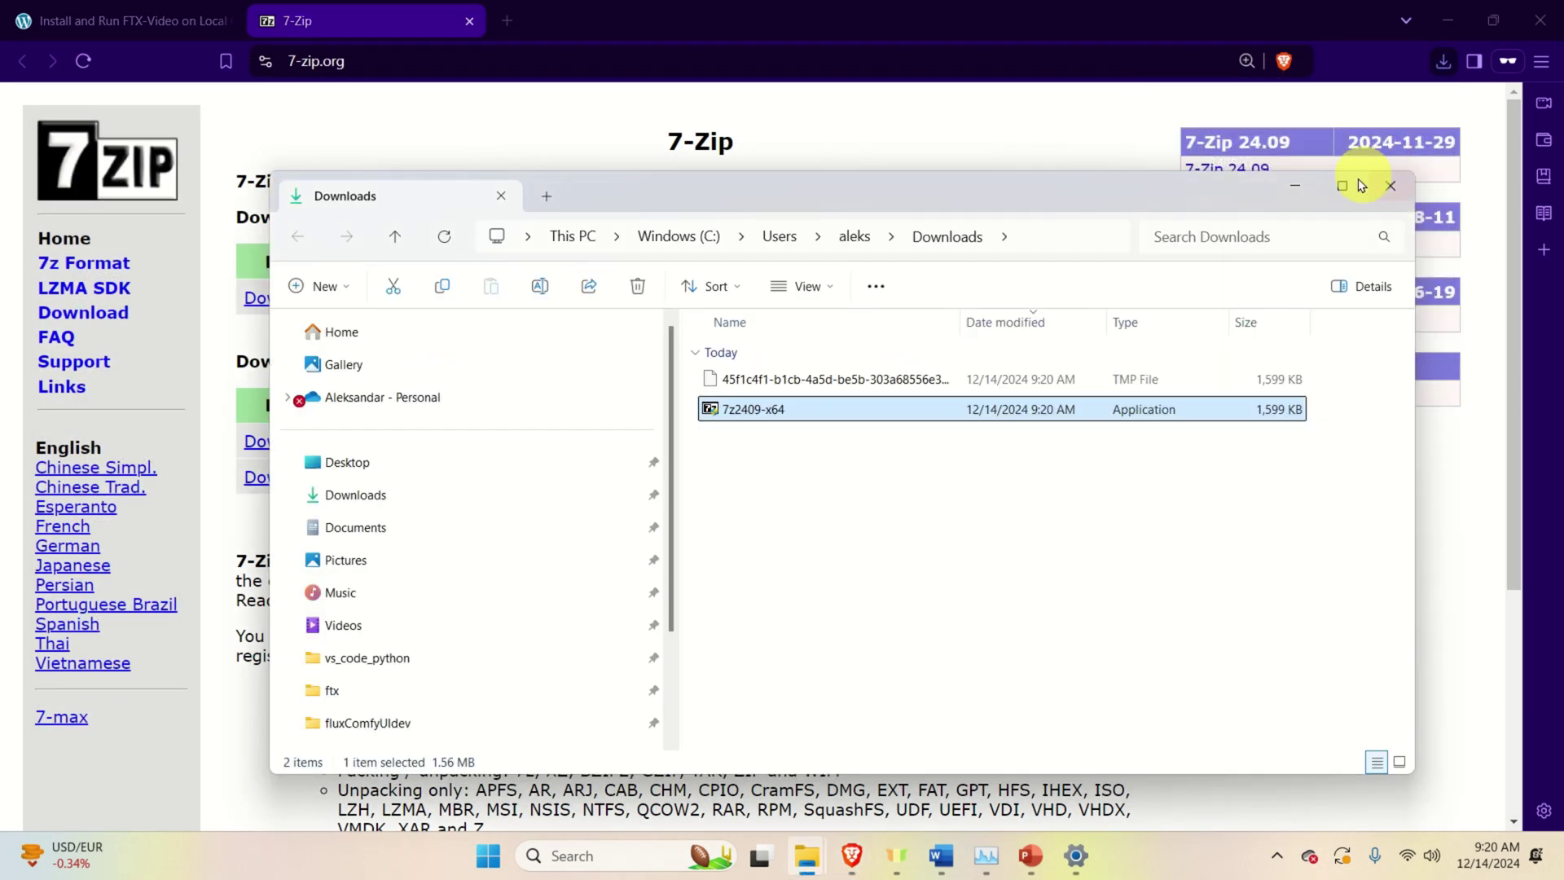
{"action": "double_click", "coordinate": [862, 410]}
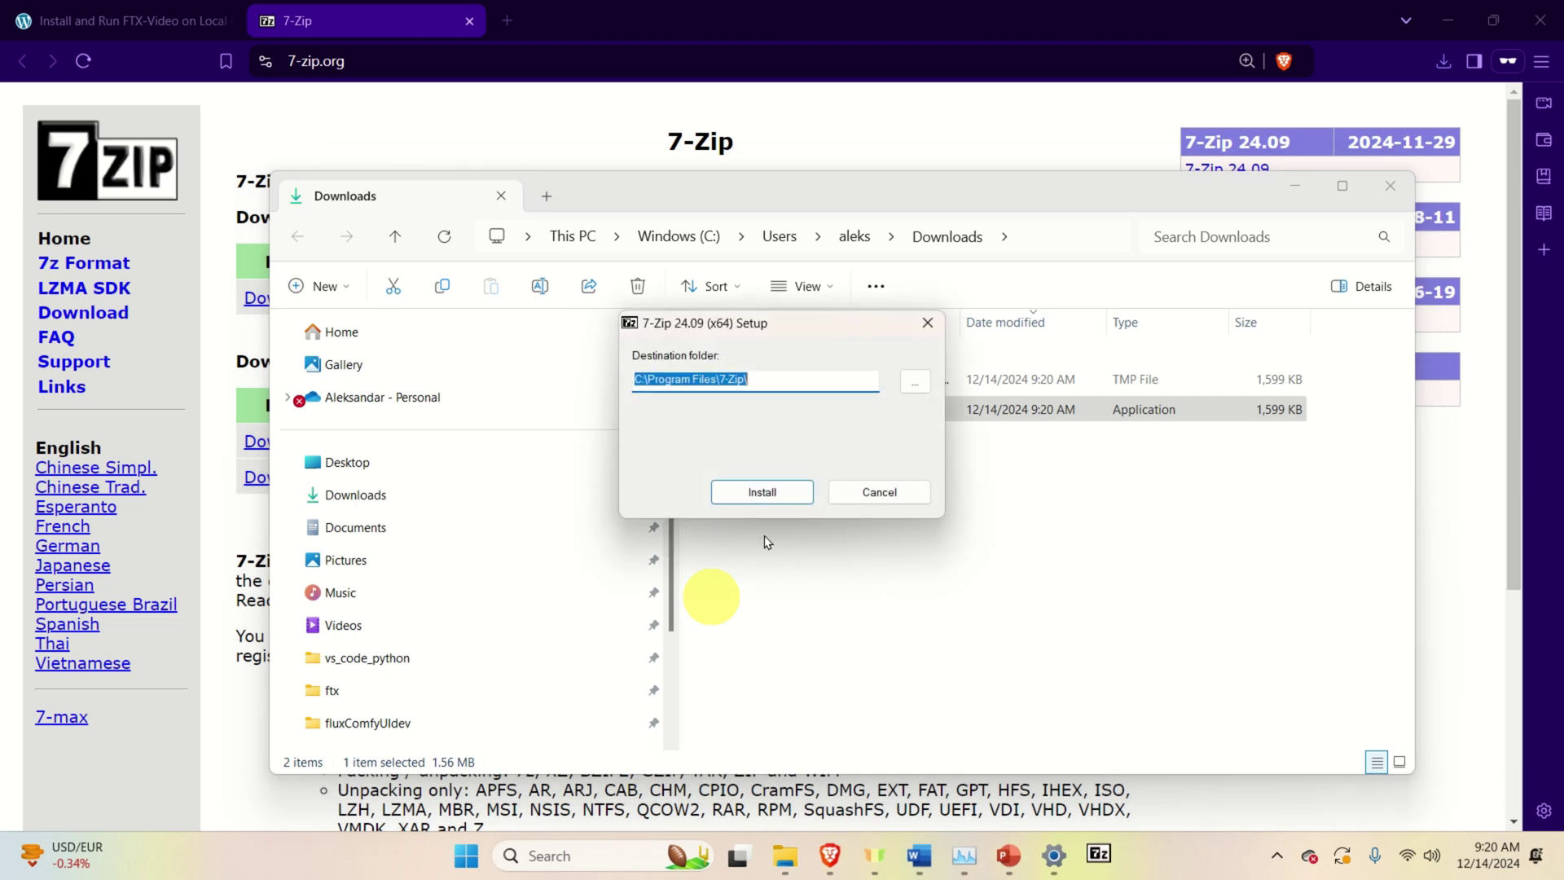
{"action": "left_click", "coordinate": [764, 492]}
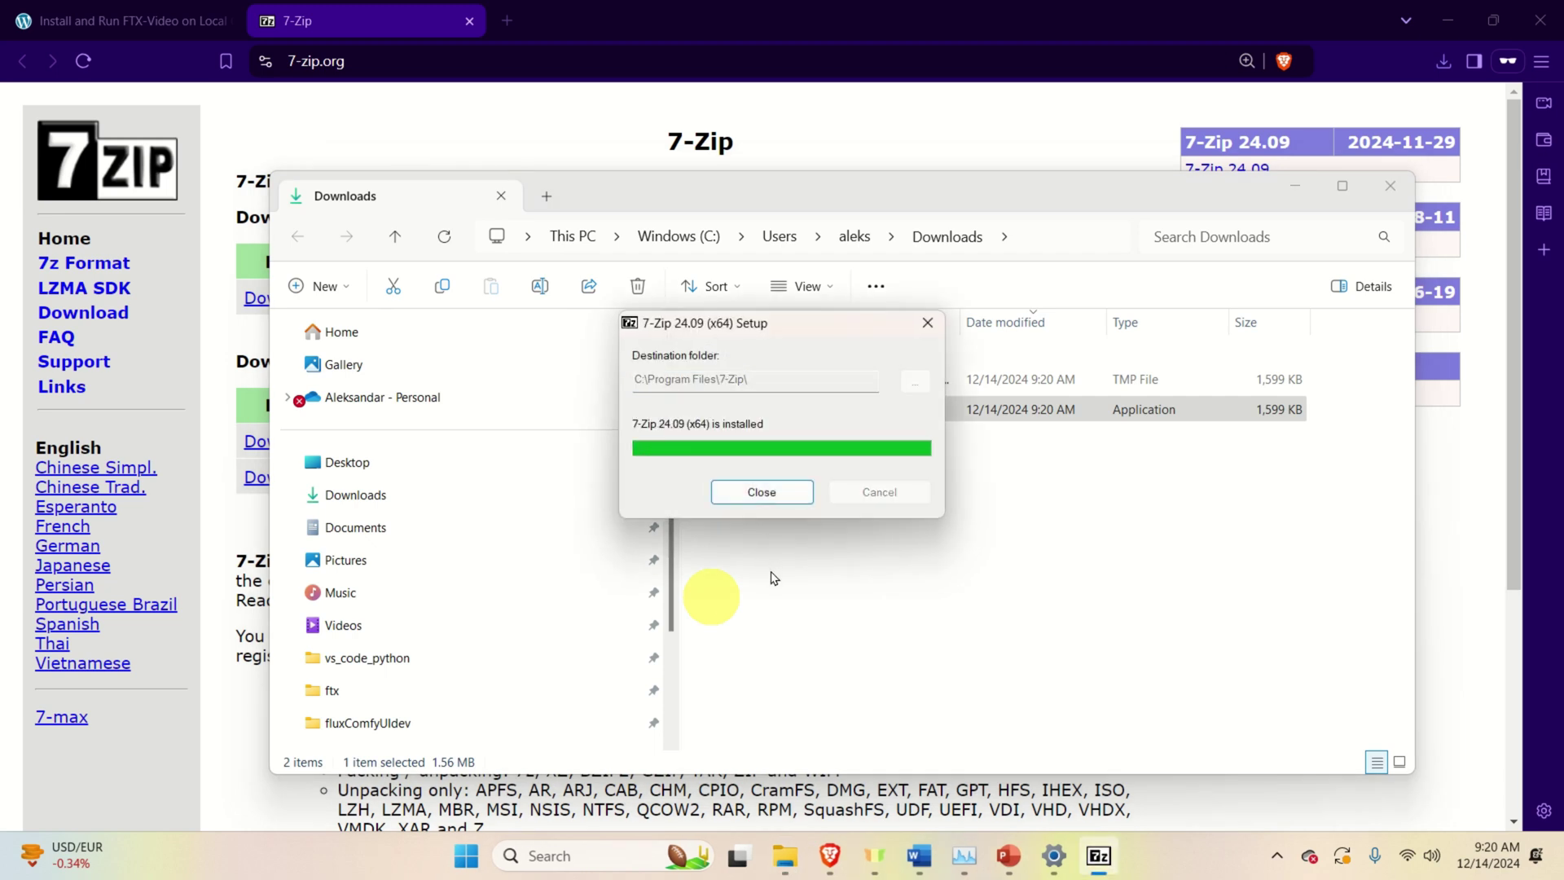
{"action": "left_click", "coordinate": [769, 495]}
{"action": "left_click", "coordinate": [1299, 194]}
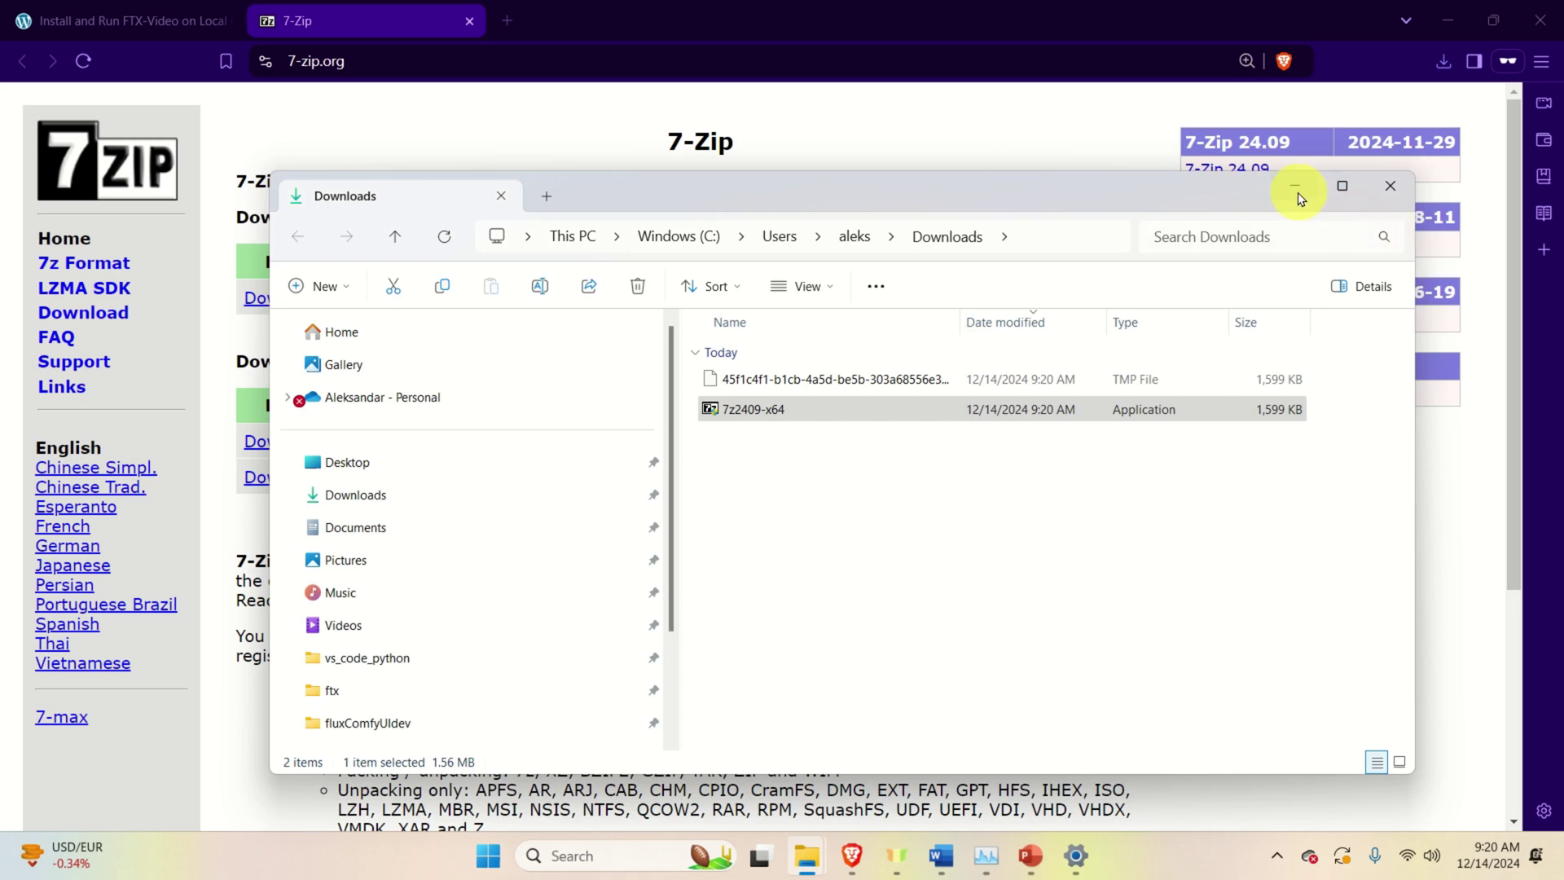
{"action": "left_click", "coordinate": [470, 21]}
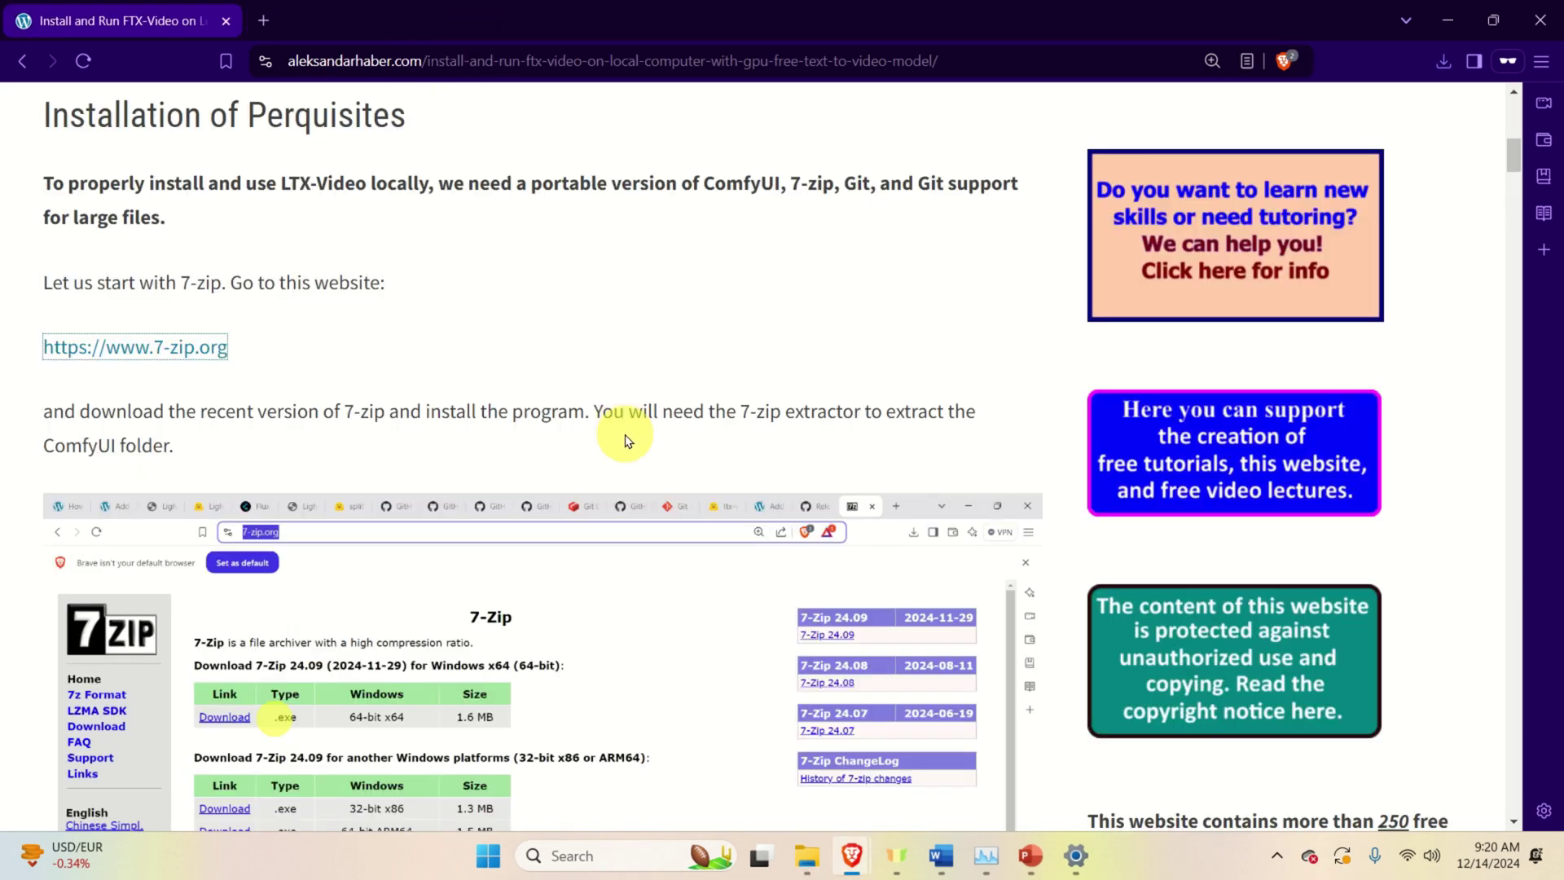
Open the ComfyUI GitHub releases page from the tutorial's link in a separate tab.
{"action": "scroll", "coordinate": [631, 432], "scroll_direction": "down", "scroll_amount": 10}
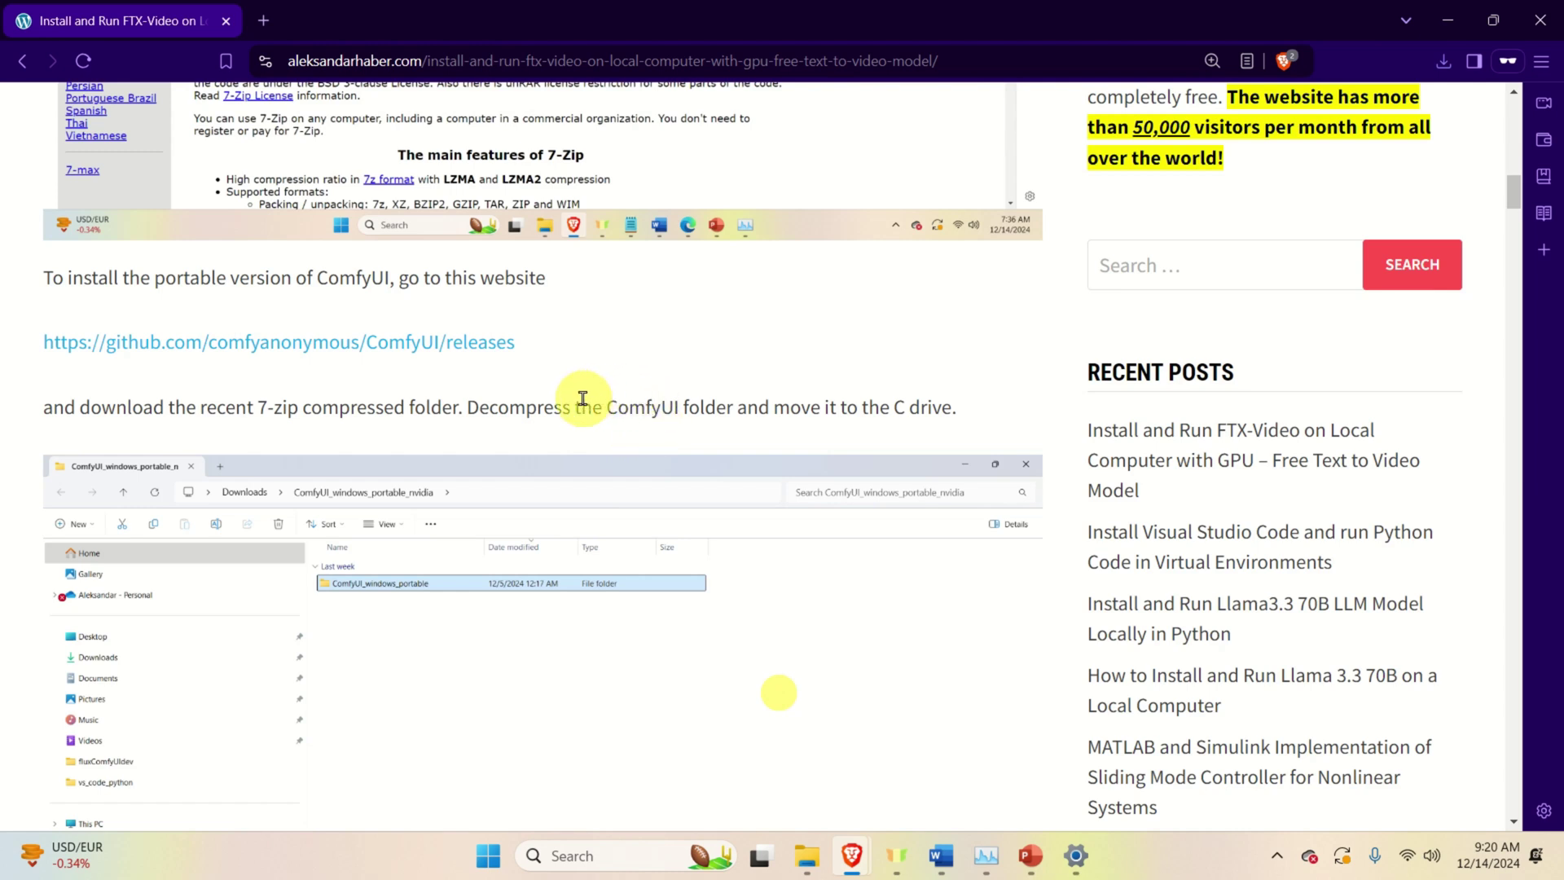
{"action": "right_click", "coordinate": [425, 342]}
{"action": "left_click", "coordinate": [474, 366]}
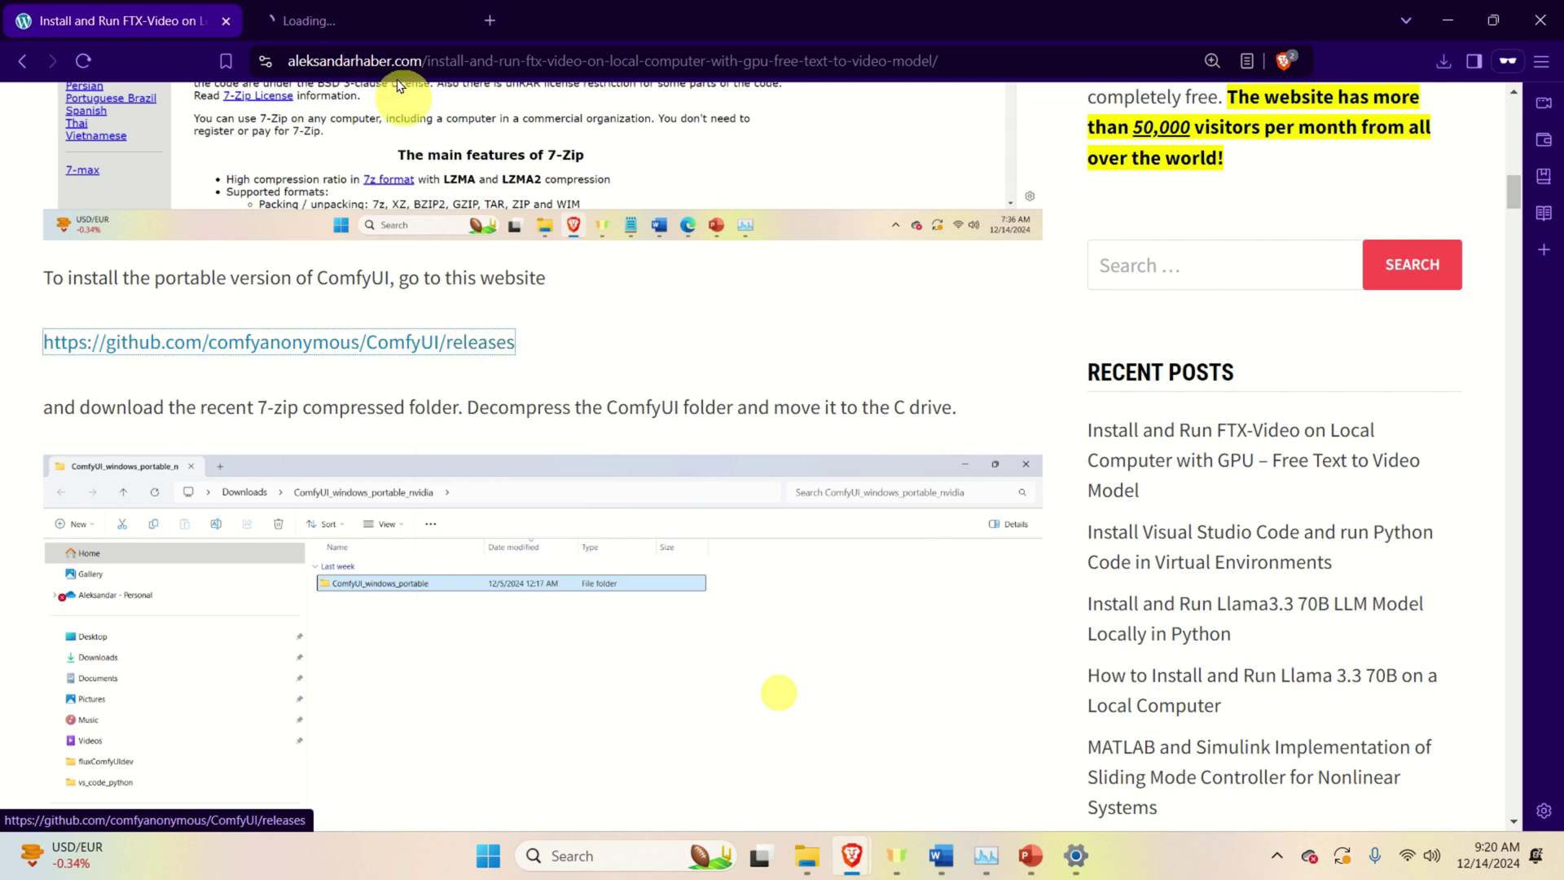
{"action": "left_click", "coordinate": [383, 21]}
Download ComfyUI_windows_portable_nvidia.7z from the v0.3.7 release assets to Downloads and show its download progress.
{"action": "scroll", "coordinate": [730, 369], "scroll_direction": "down", "scroll_amount": 1}
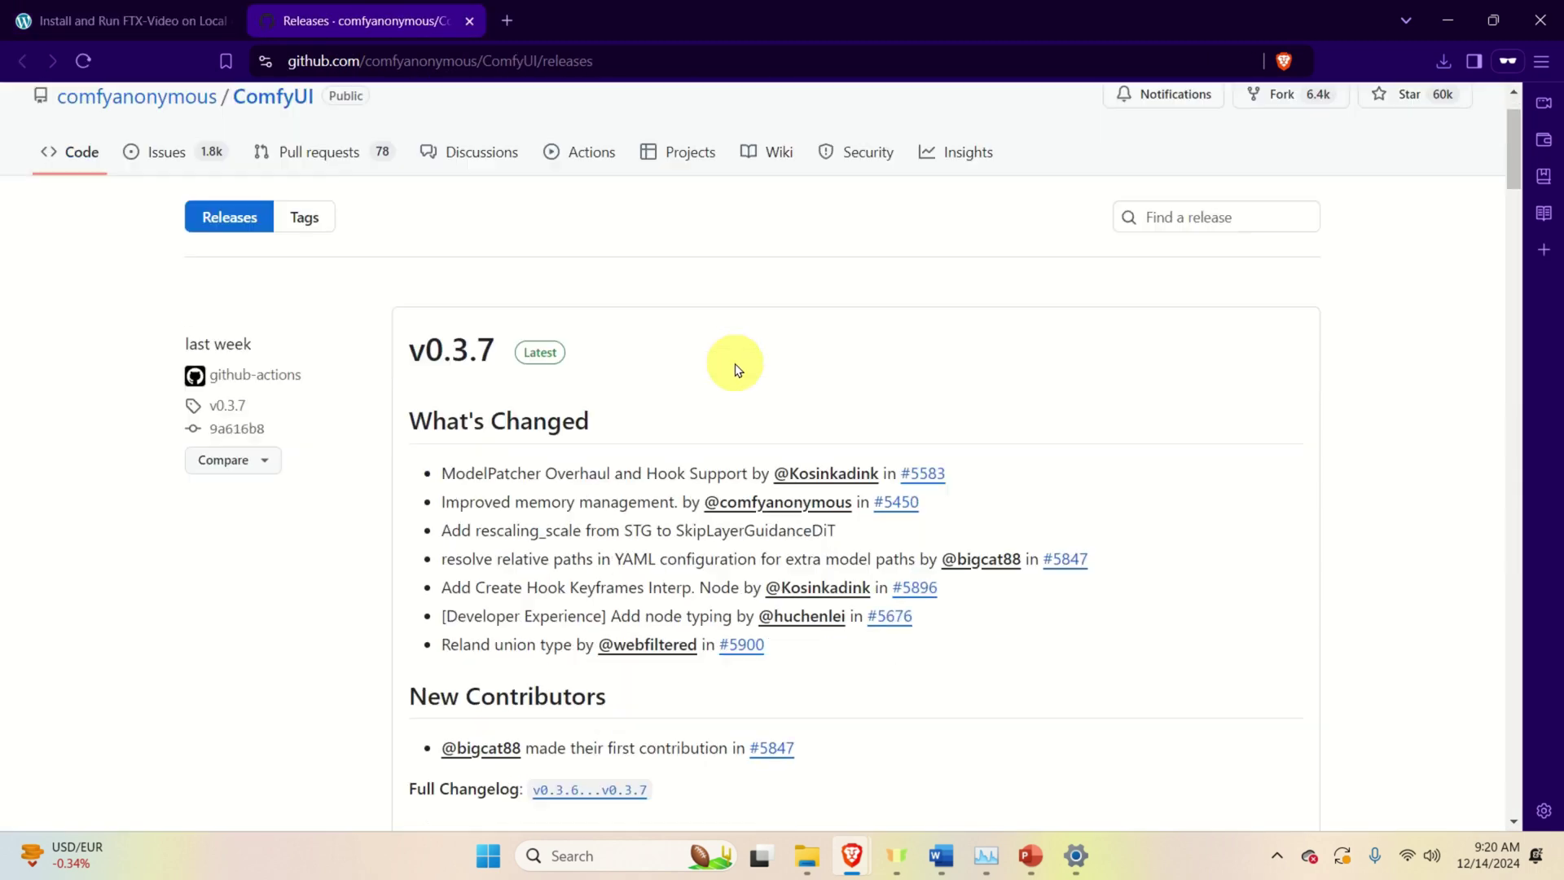
{"action": "scroll", "coordinate": [747, 360], "scroll_direction": "down", "scroll_amount": 5}
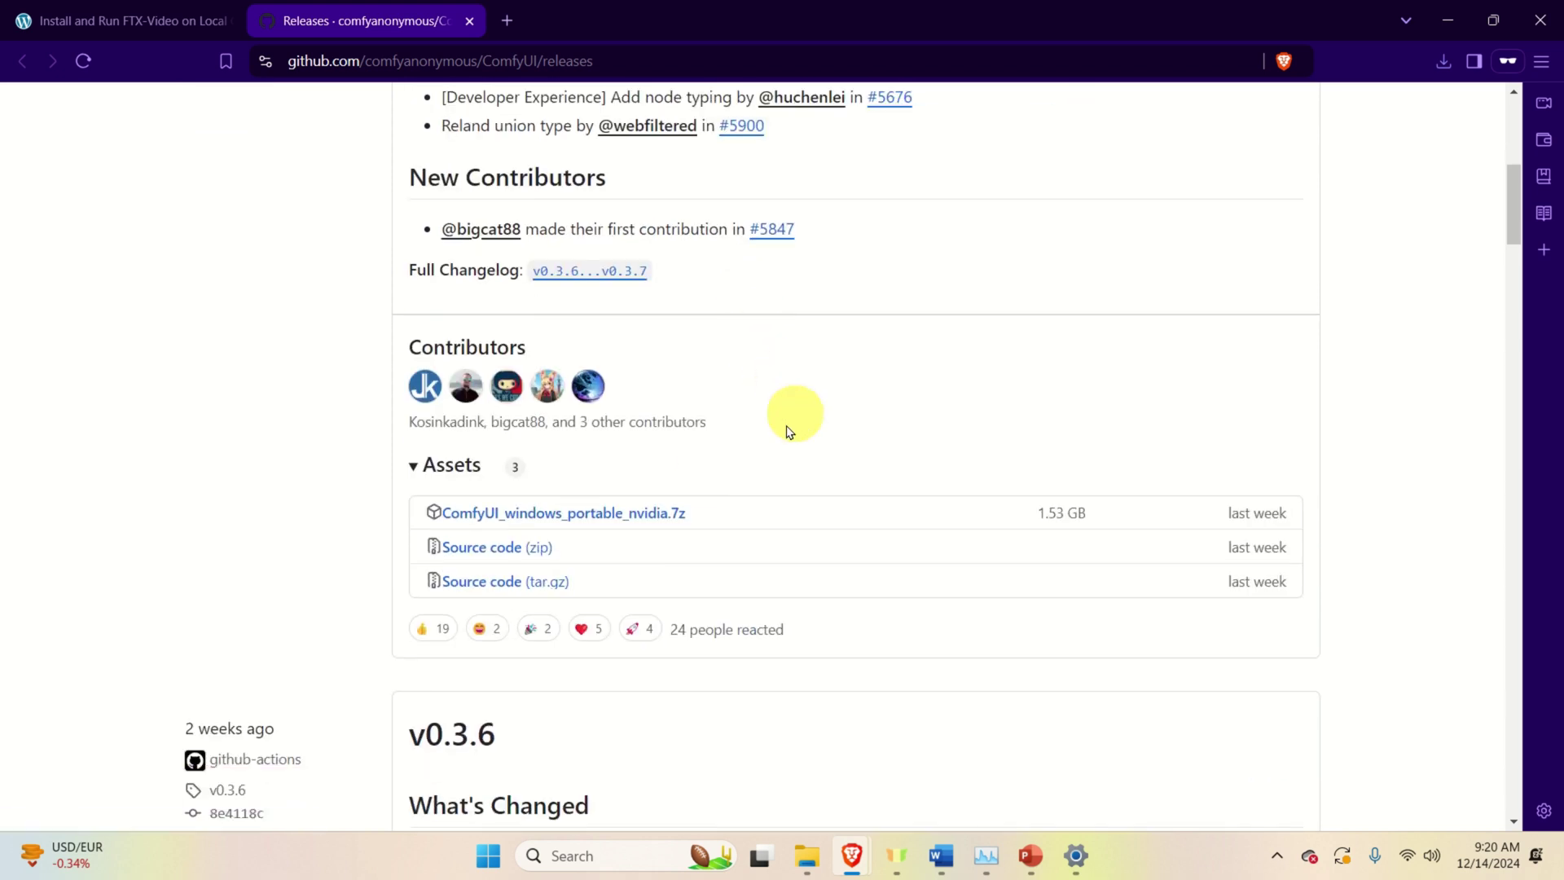
{"action": "left_click", "coordinate": [634, 520]}
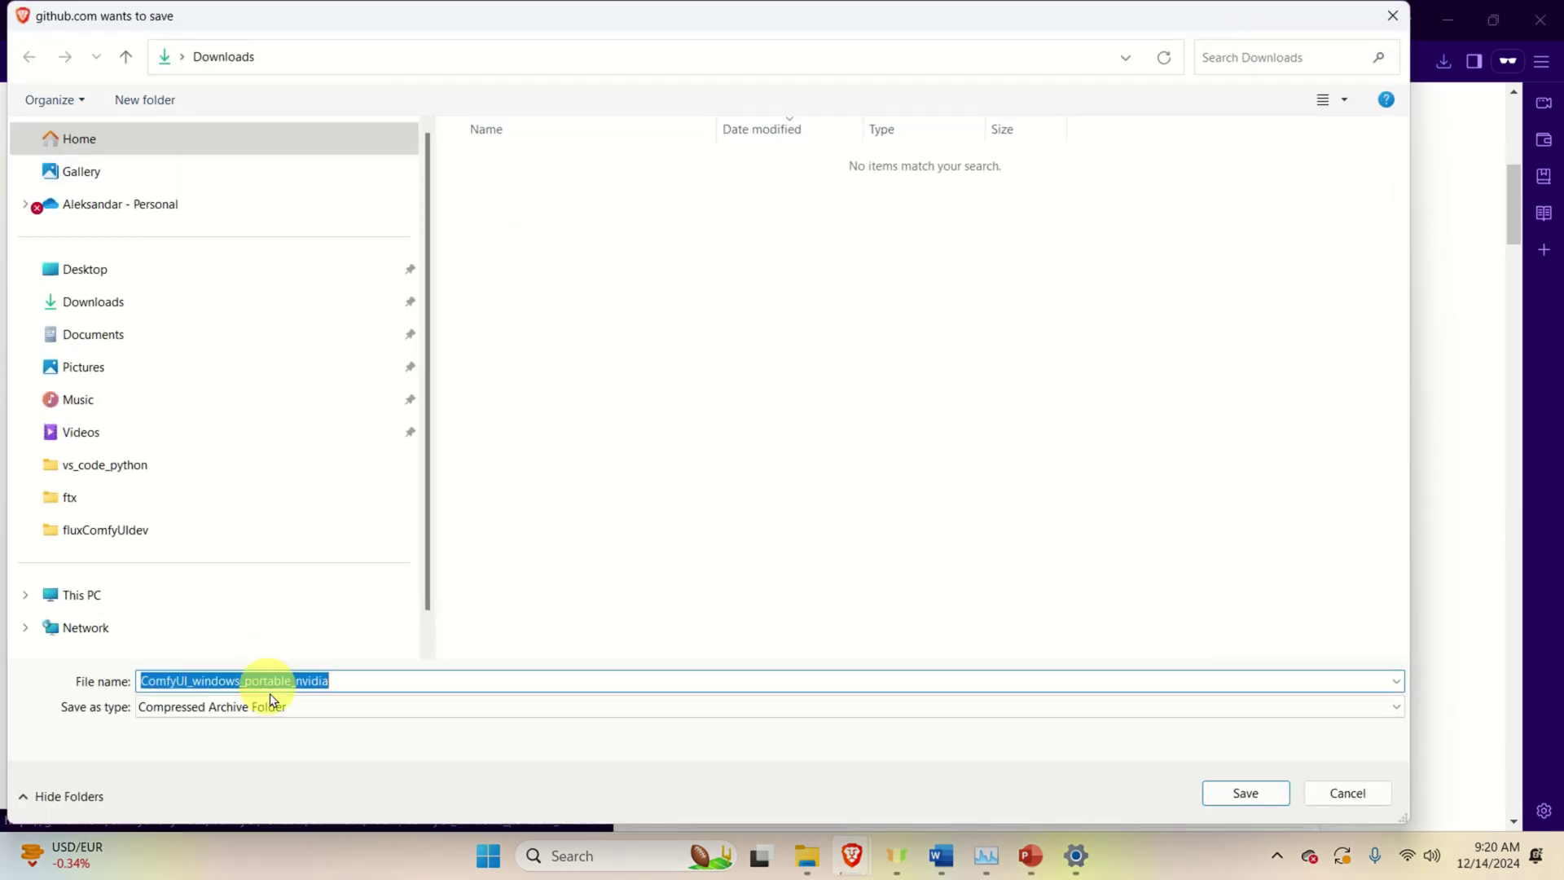
{"action": "left_click", "coordinate": [1245, 792]}
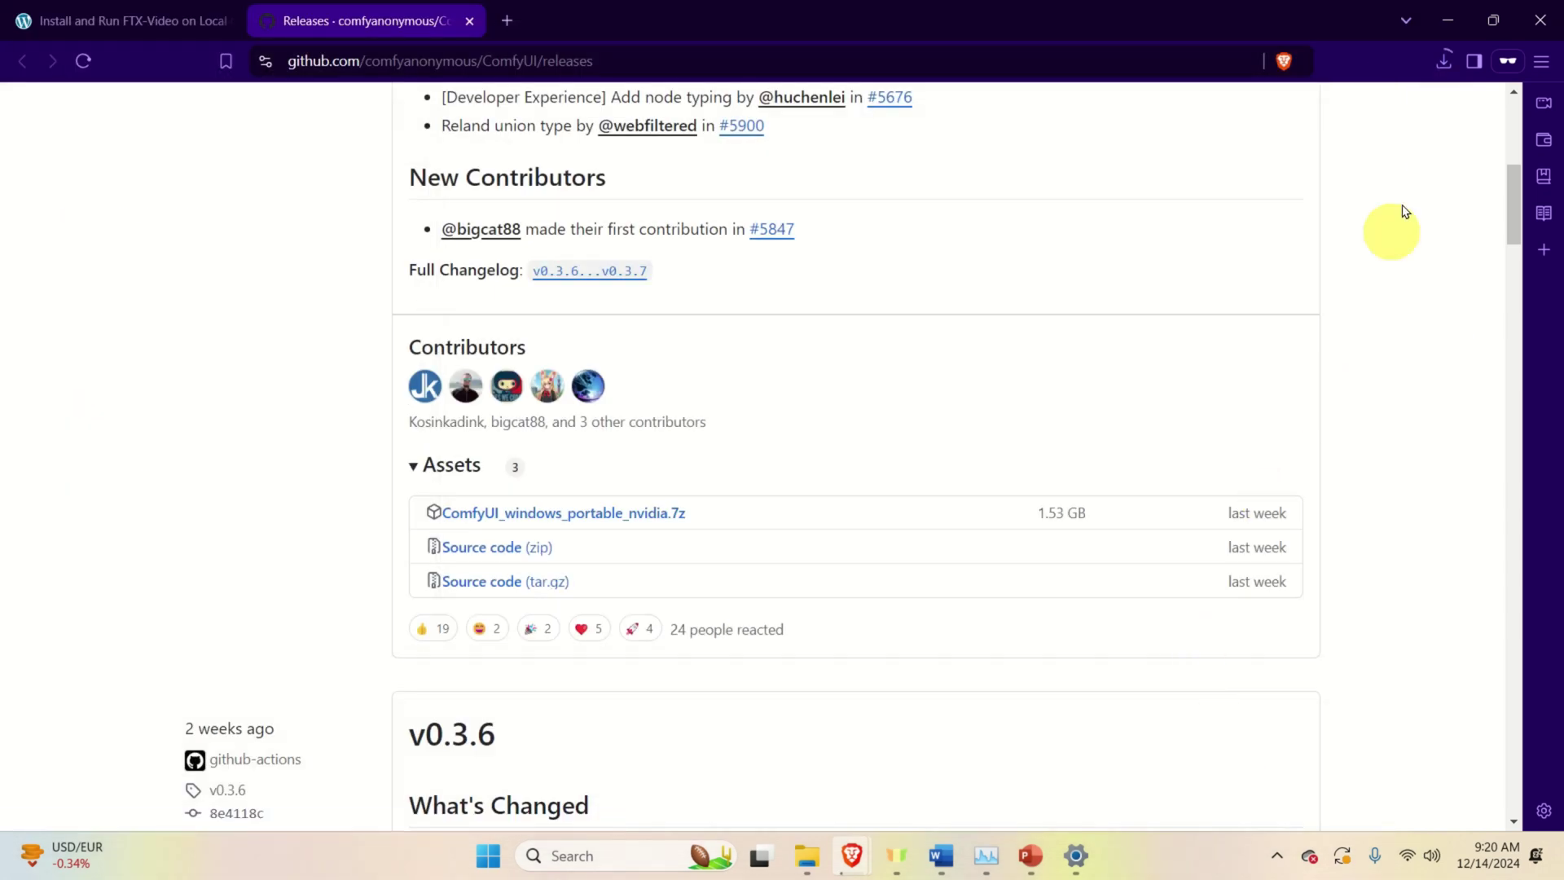
{"action": "left_click", "coordinate": [1443, 62]}
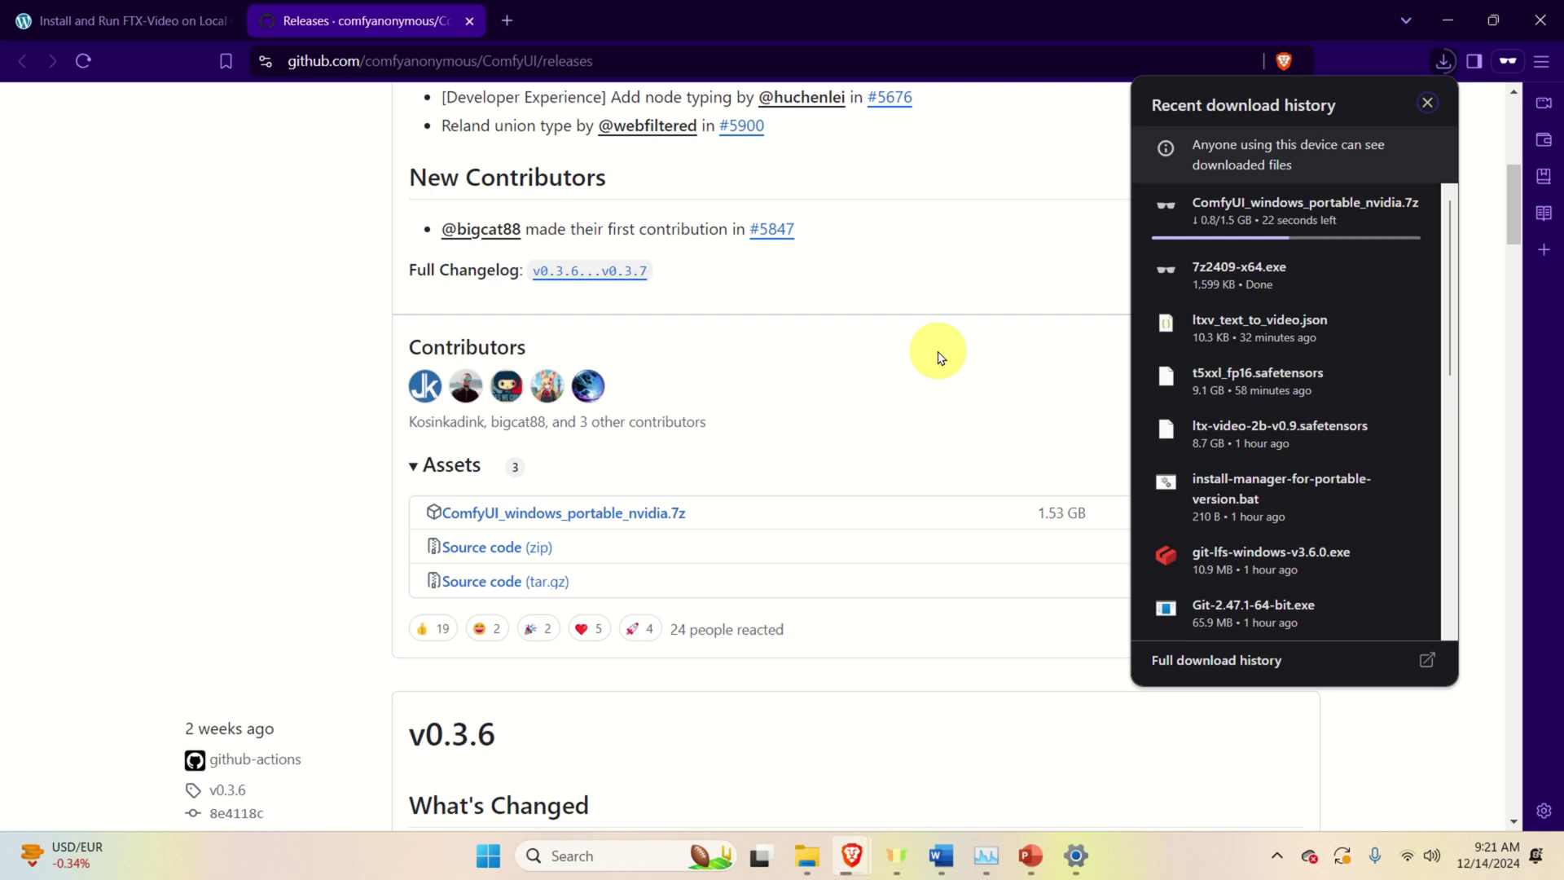
Extract the downloaded ComfyUI_windows_portable_nvidia archive into a folder of the same name in Downloads.
{"action": "mouse_move", "coordinate": [1238, 233]}
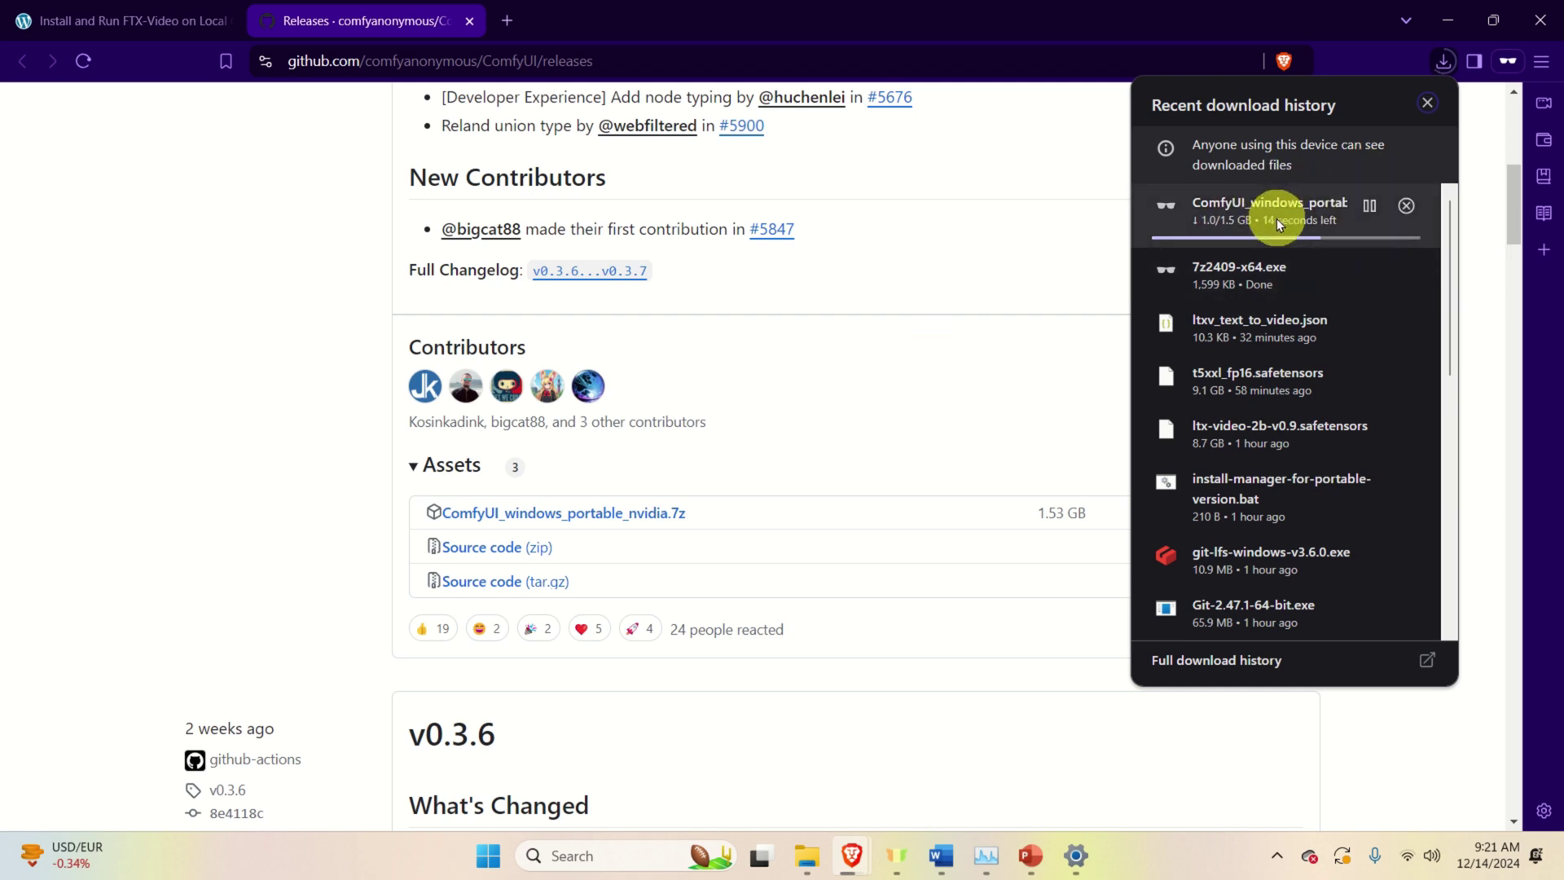
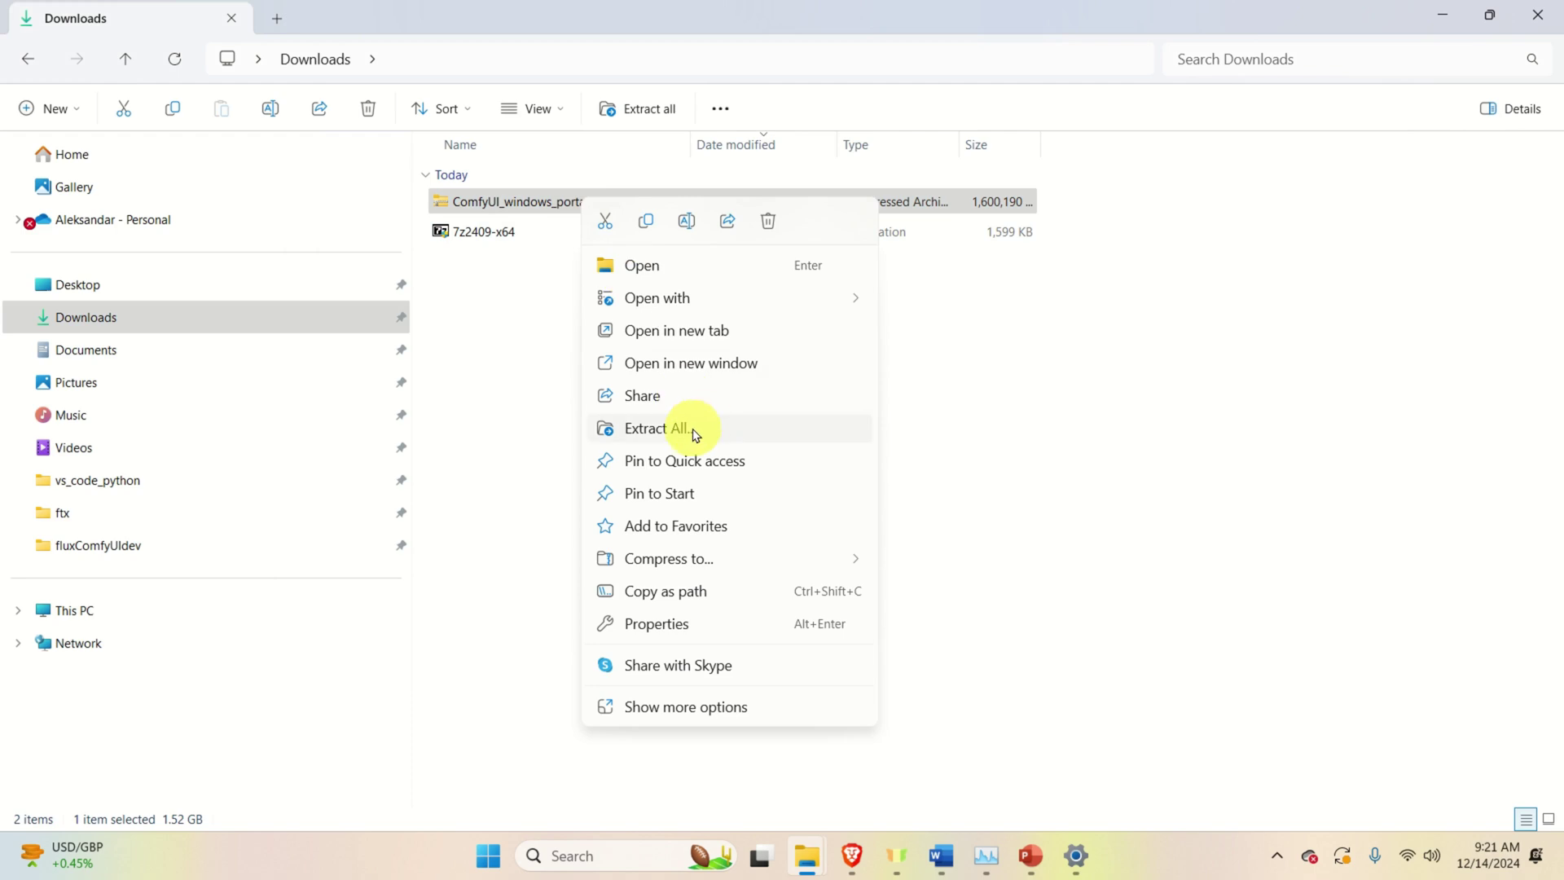
{"action": "left_click", "coordinate": [692, 429]}
{"action": "left_click", "coordinate": [944, 635]}
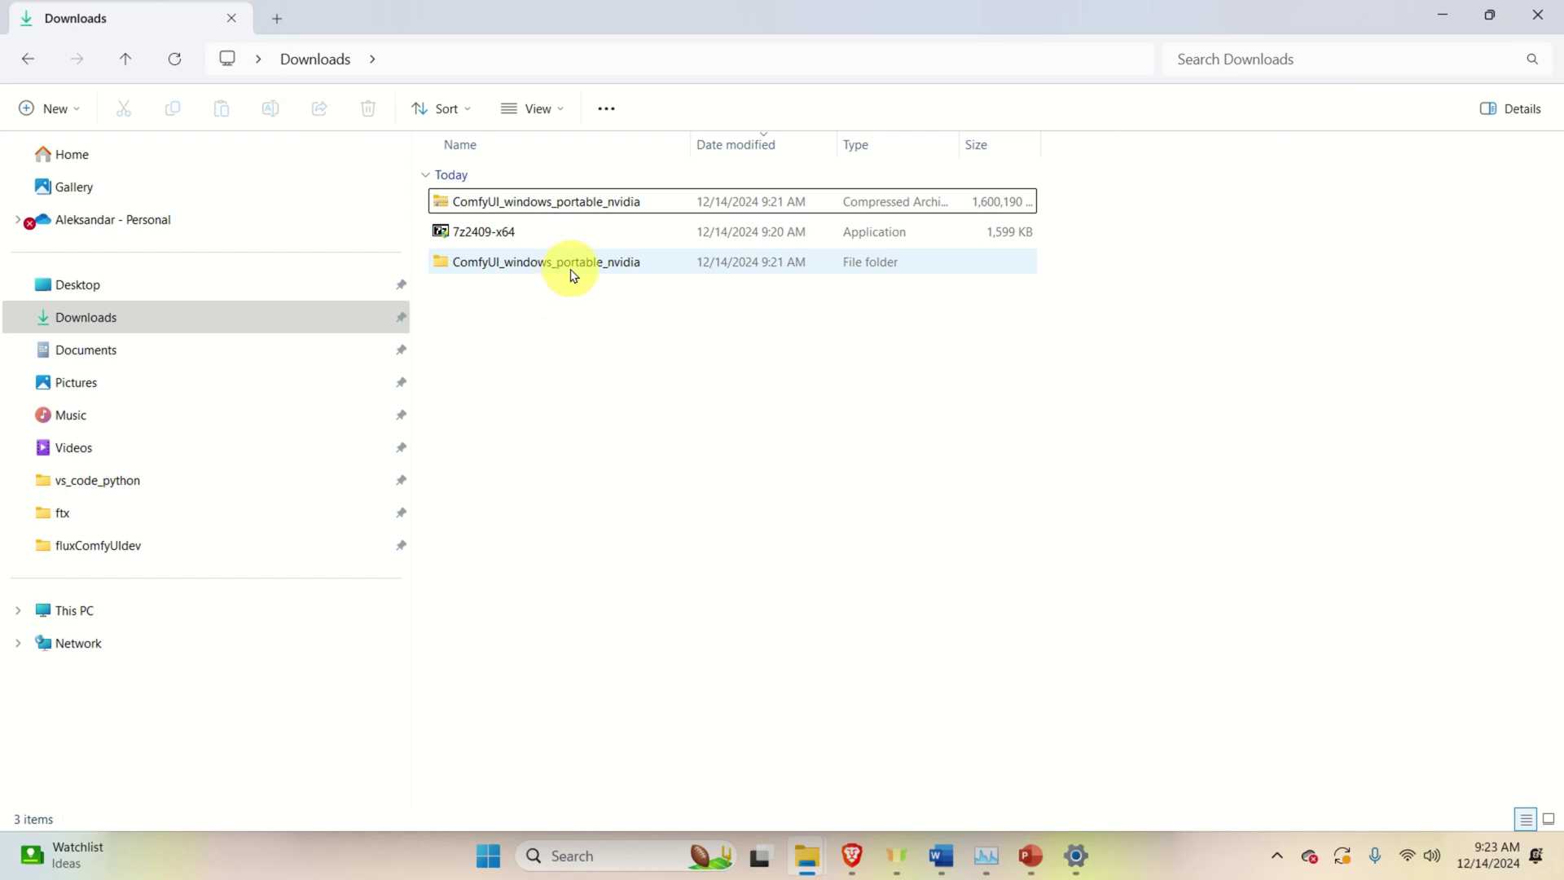
Move the ComfyUI_windows_portable folder out of the extracted ComfyUI_windows_portable_nvidia folder to the root of drive C:.
{"action": "left_click", "coordinate": [572, 272]}
{"action": "left_click", "coordinate": [579, 272]}
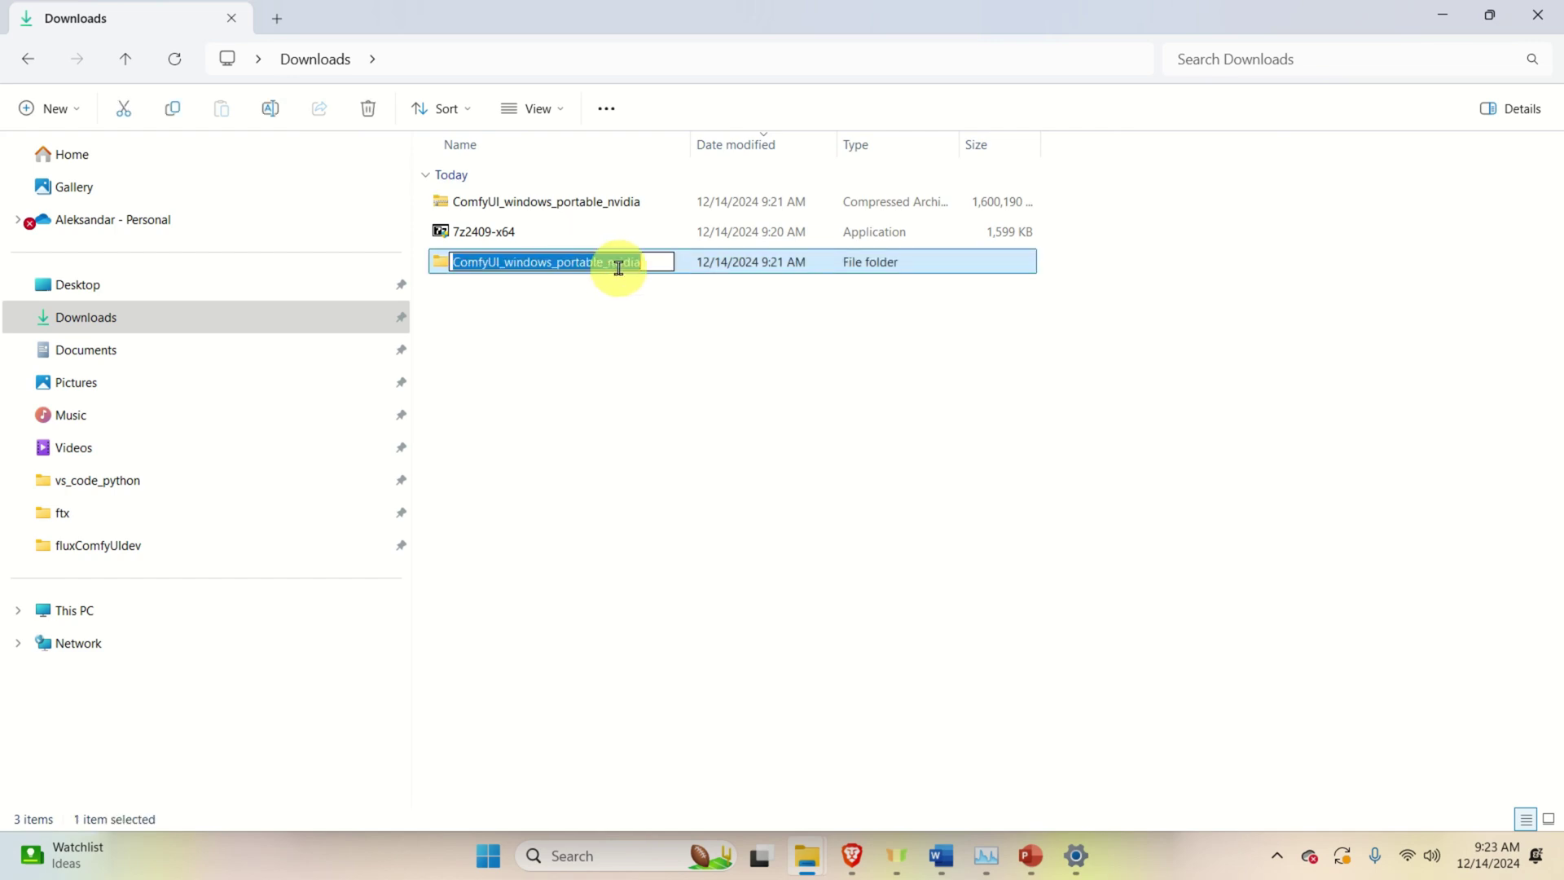
{"action": "double_click", "coordinate": [704, 269]}
{"action": "left_click", "coordinate": [587, 210]}
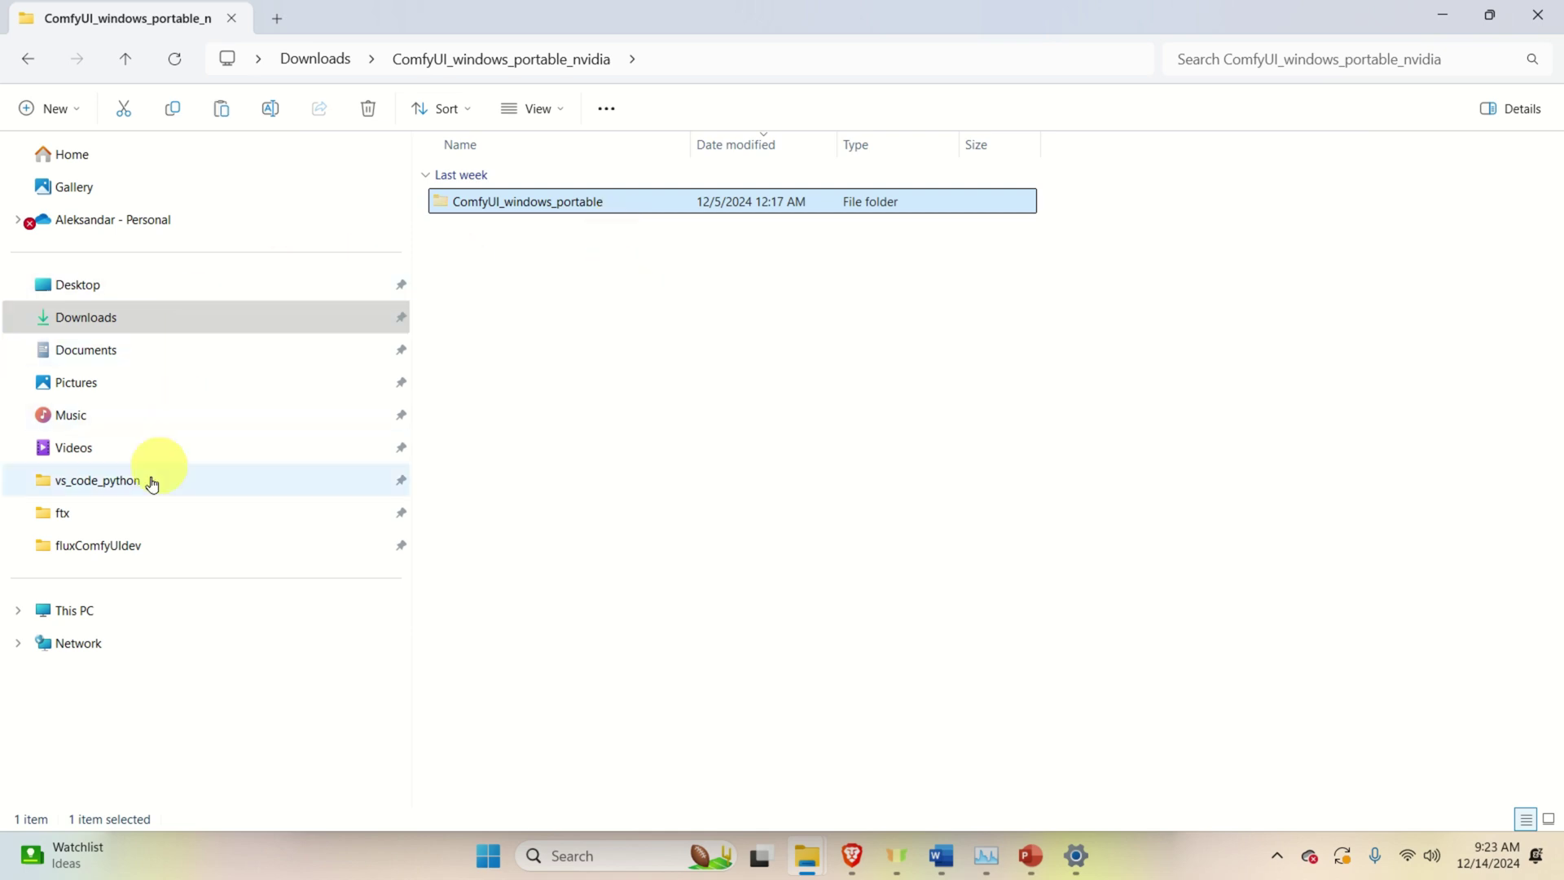
{"action": "left_click", "coordinate": [112, 619]}
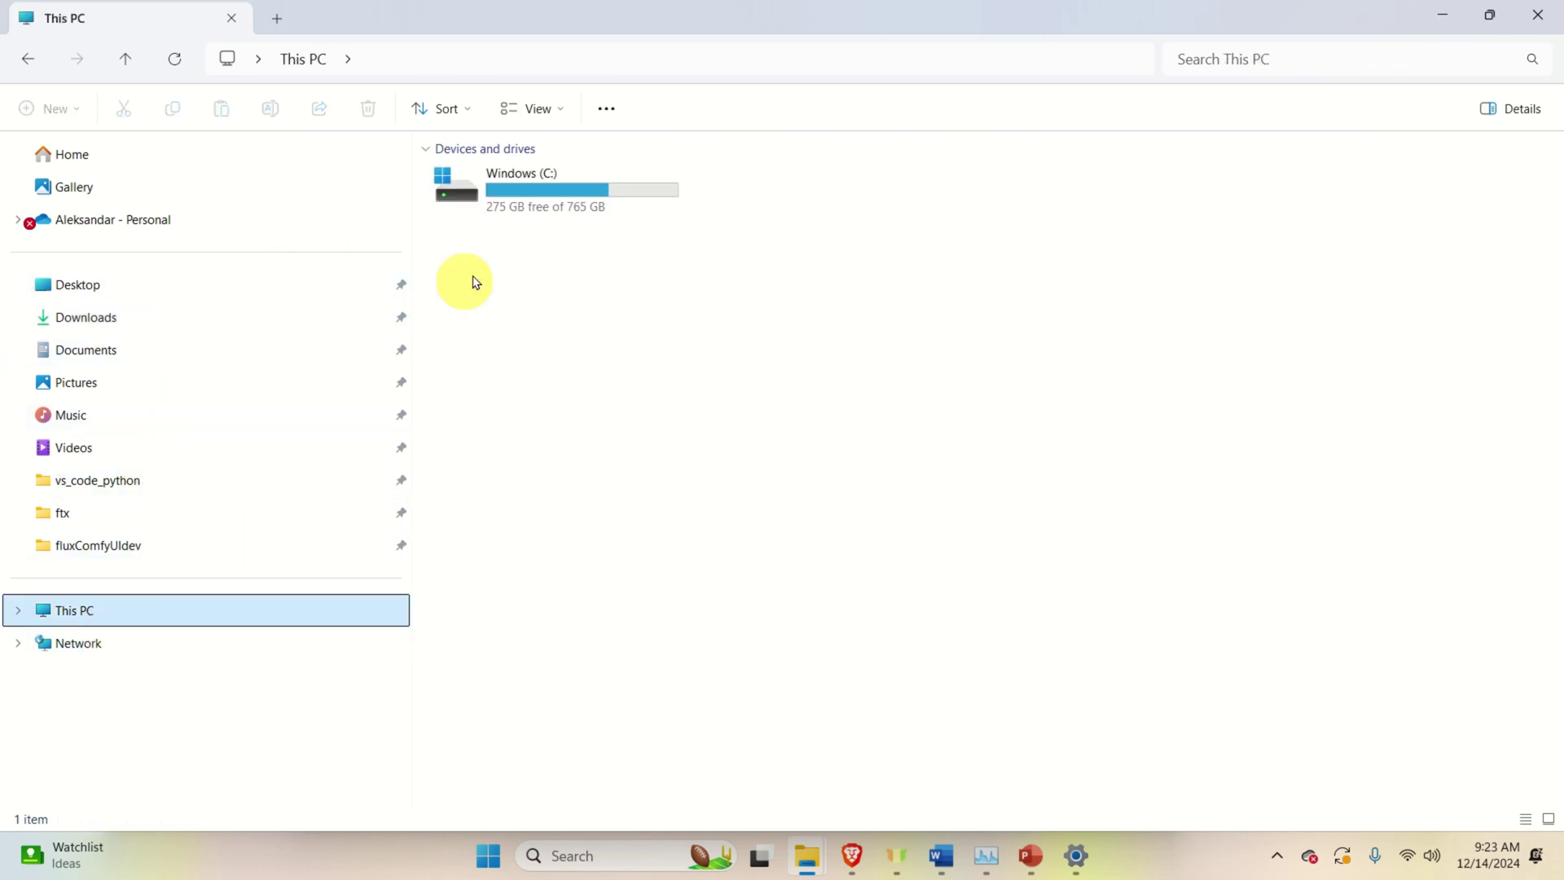
{"action": "left_click", "coordinate": [553, 216]}
{"action": "double_click", "coordinate": [553, 217]}
{"action": "right_click", "coordinate": [1292, 424]}
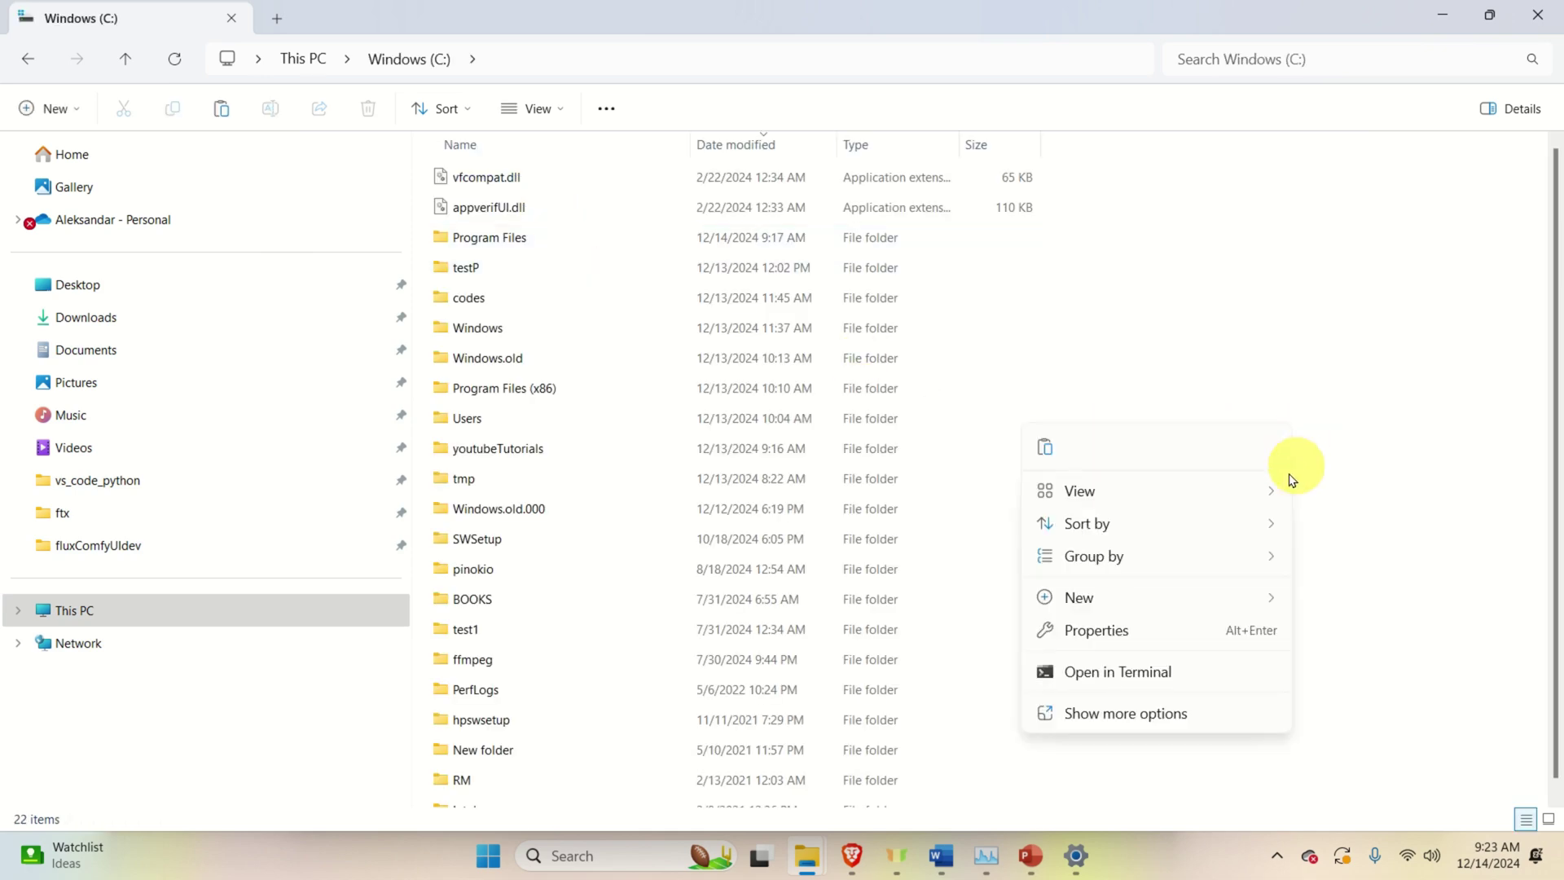
{"action": "left_click", "coordinate": [1441, 420]}
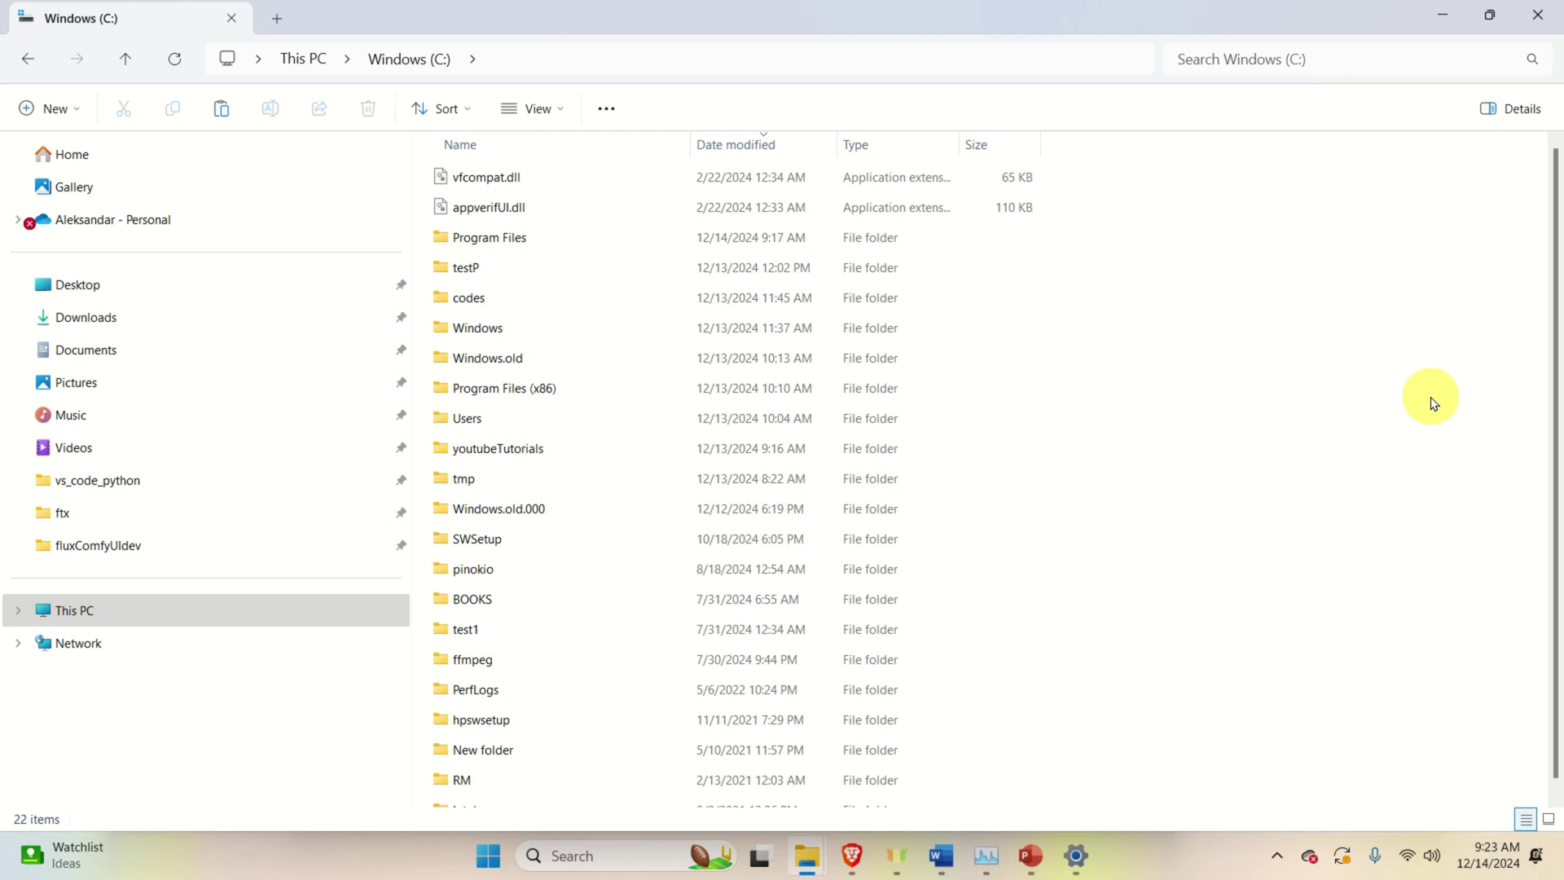
{"action": "key", "text": "ctrl+v"}
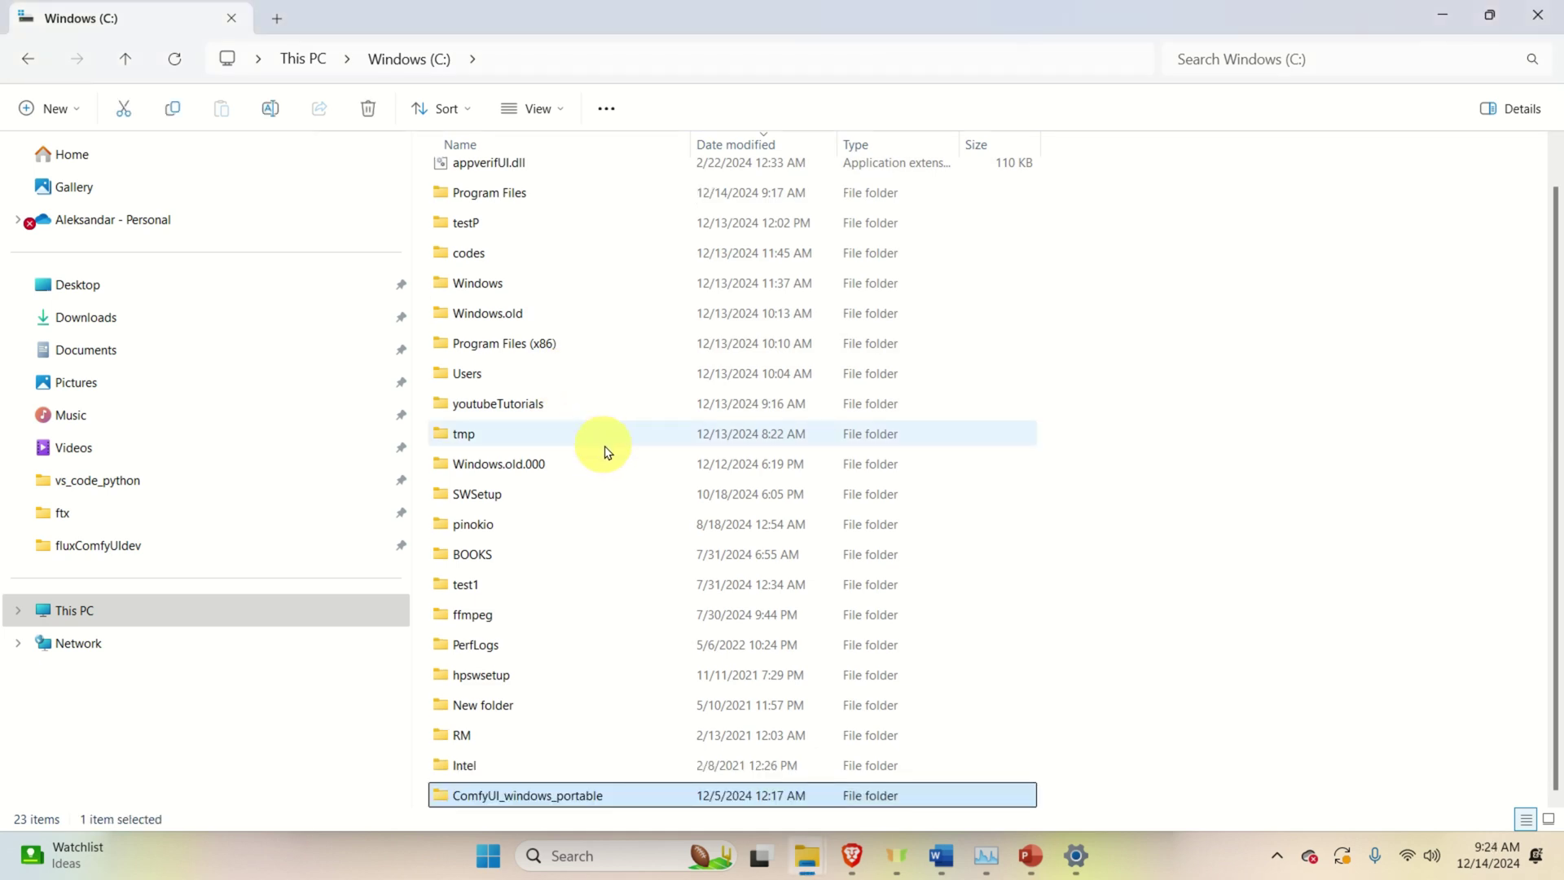
Start ComfyUI with the run_nvidia_gpu batch file in C:\ComfyUI_windows_portable.
{"action": "double_click", "coordinate": [568, 798]}
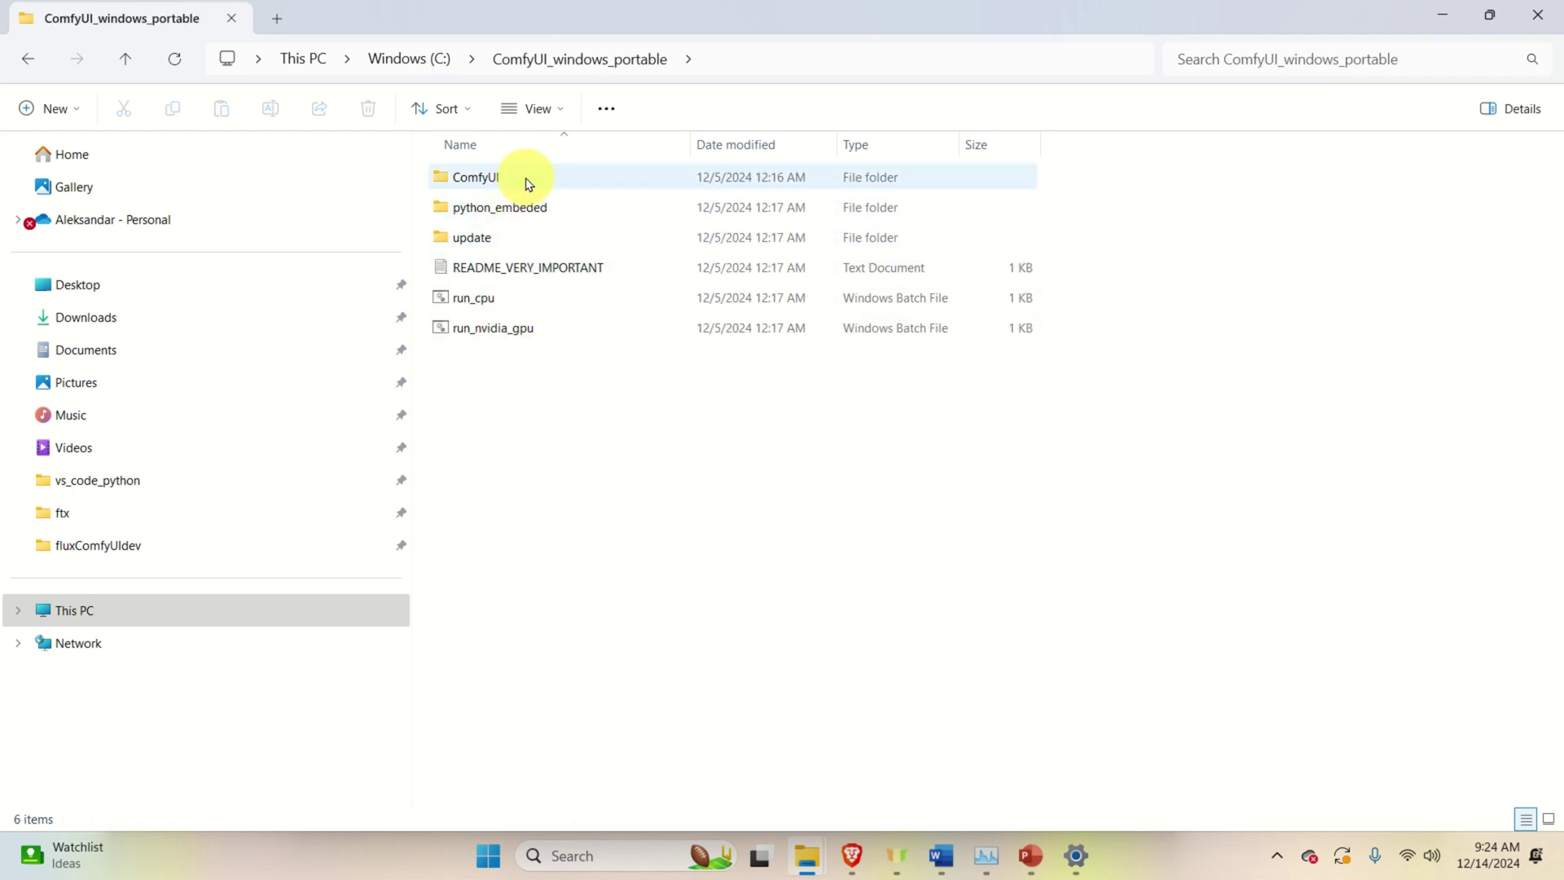
{"action": "double_click", "coordinate": [551, 334]}
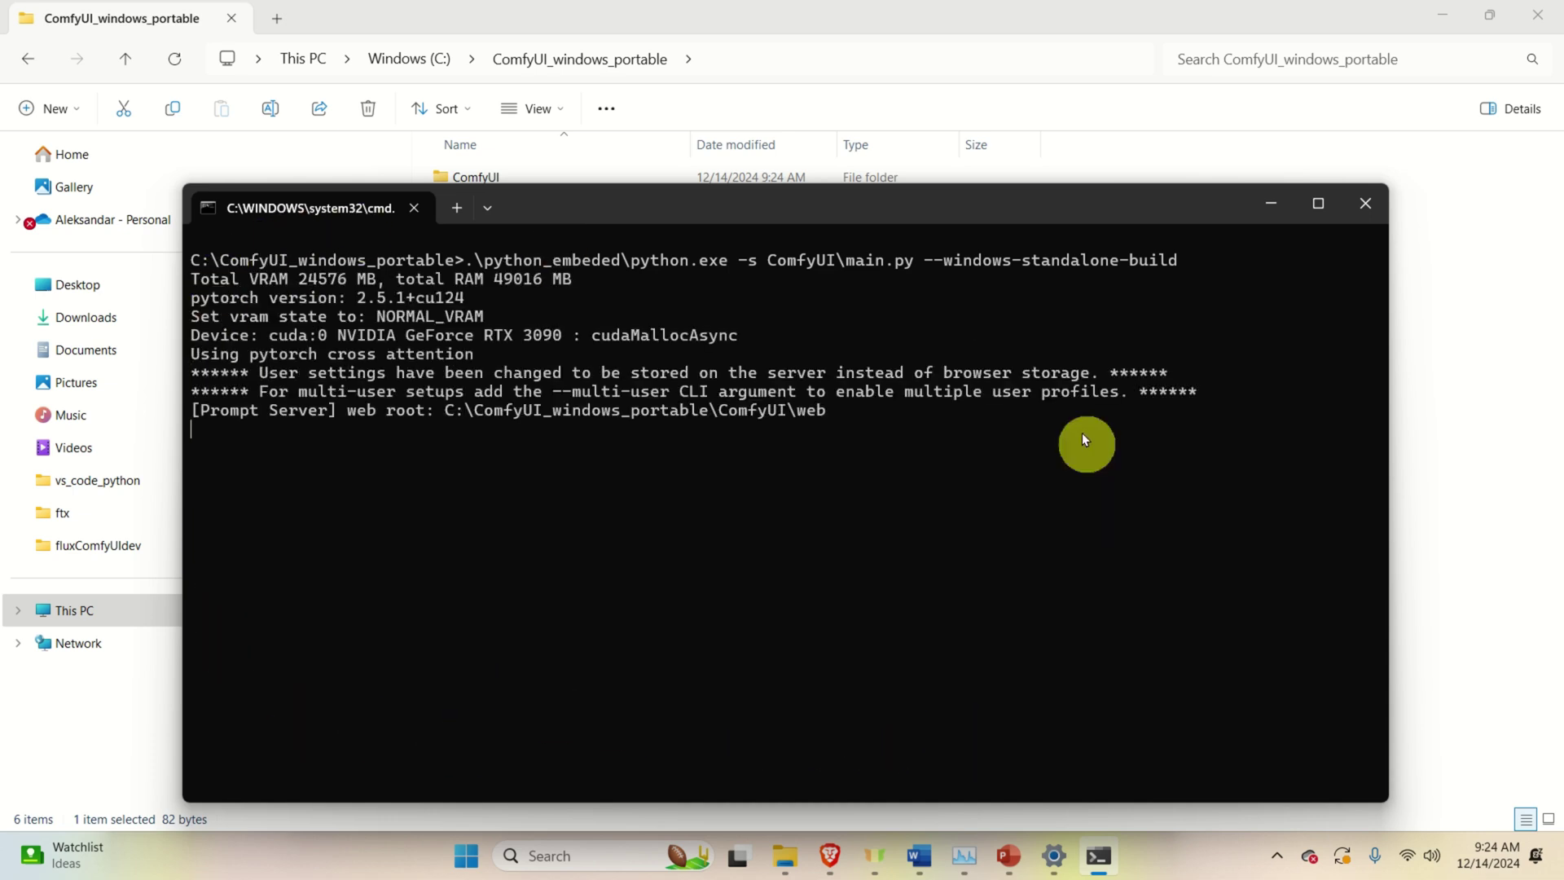
Examine the ltxv_text_to_video workflow in ComfyUI at 127.0.0.1:8188, and close the ComfyUI page and its server console.
{"action": "scroll", "coordinate": [851, 339], "scroll_direction": "down", "scroll_amount": 5}
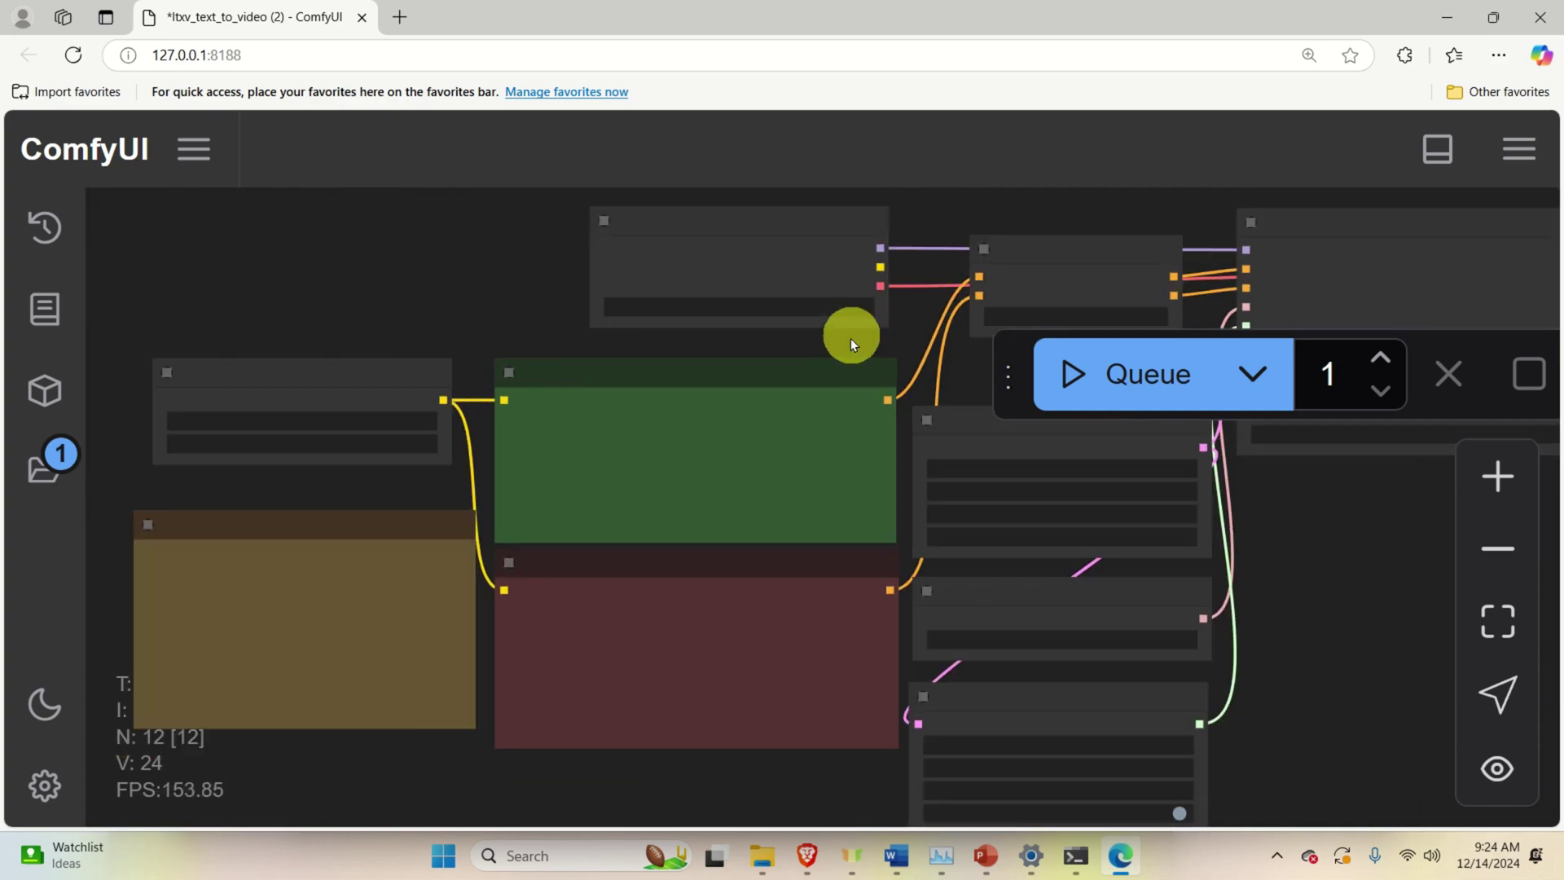
{"action": "scroll", "coordinate": [844, 349], "scroll_direction": "up", "scroll_amount": 5}
{"action": "scroll", "coordinate": [744, 355], "scroll_direction": "down", "scroll_amount": 5}
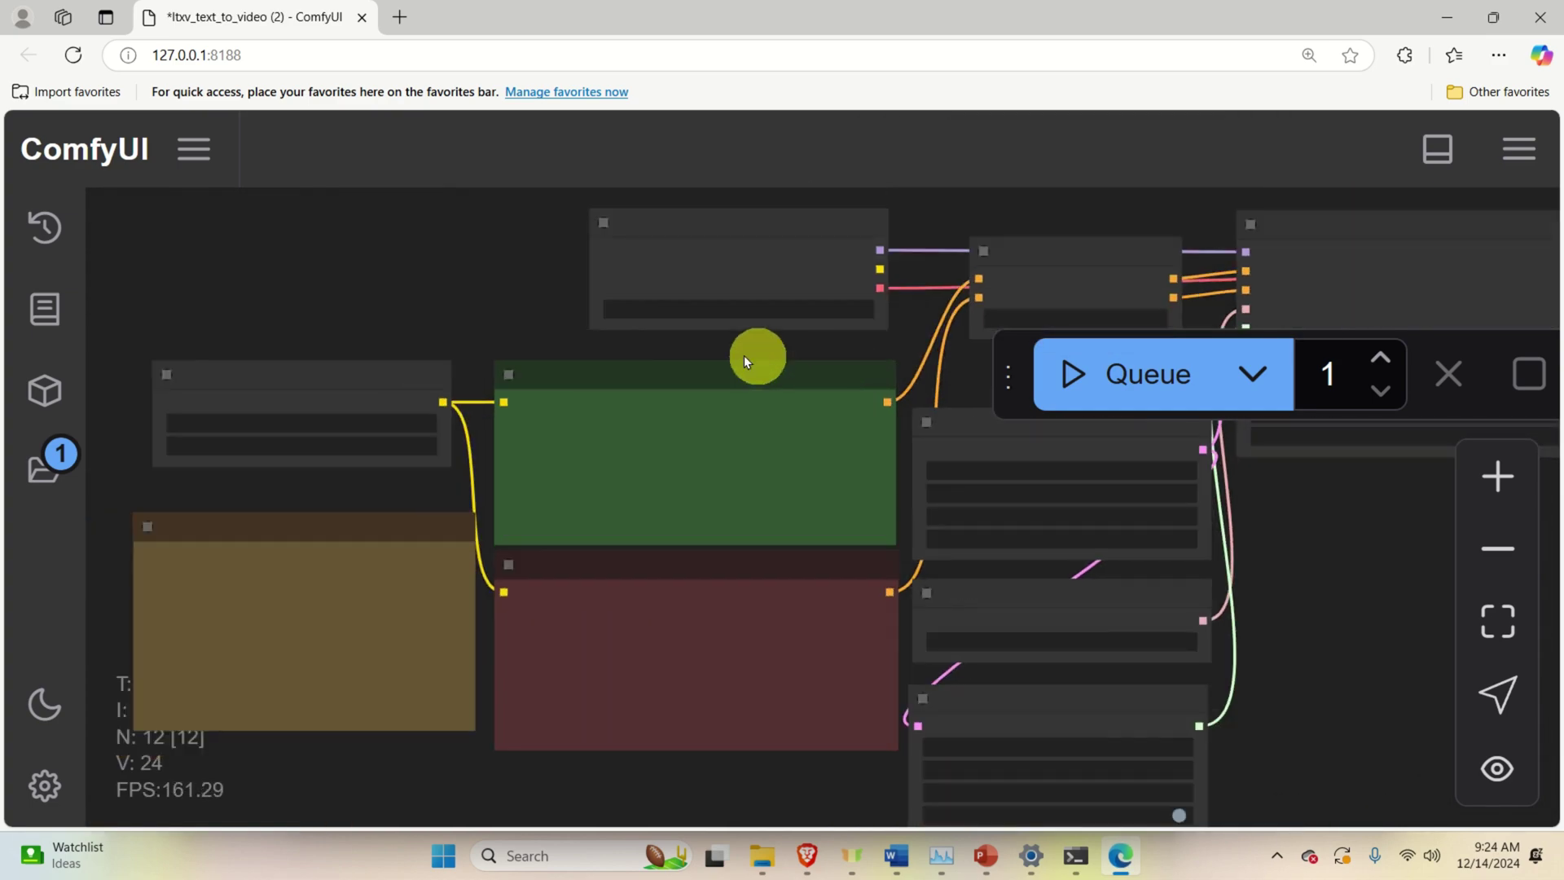
{"action": "scroll", "coordinate": [491, 326], "scroll_direction": "up", "scroll_amount": 5}
{"action": "scroll", "coordinate": [443, 275], "scroll_direction": "down", "scroll_amount": 5}
{"action": "scroll", "coordinate": [437, 276], "scroll_direction": "up", "scroll_amount": 5}
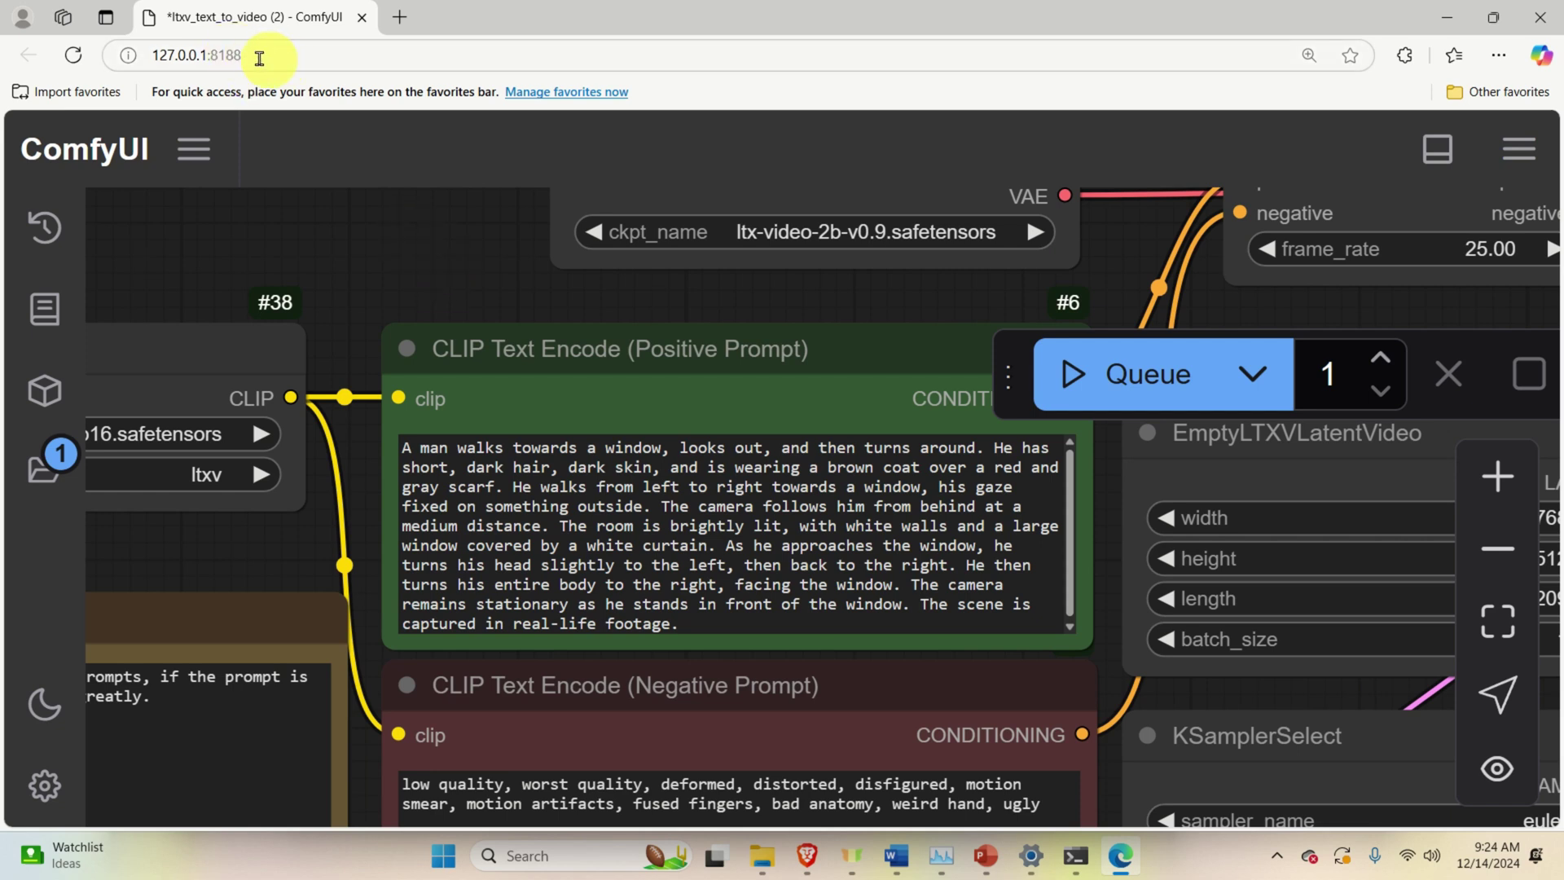
{"action": "scroll", "coordinate": [402, 262], "scroll_direction": "down", "scroll_amount": 10}
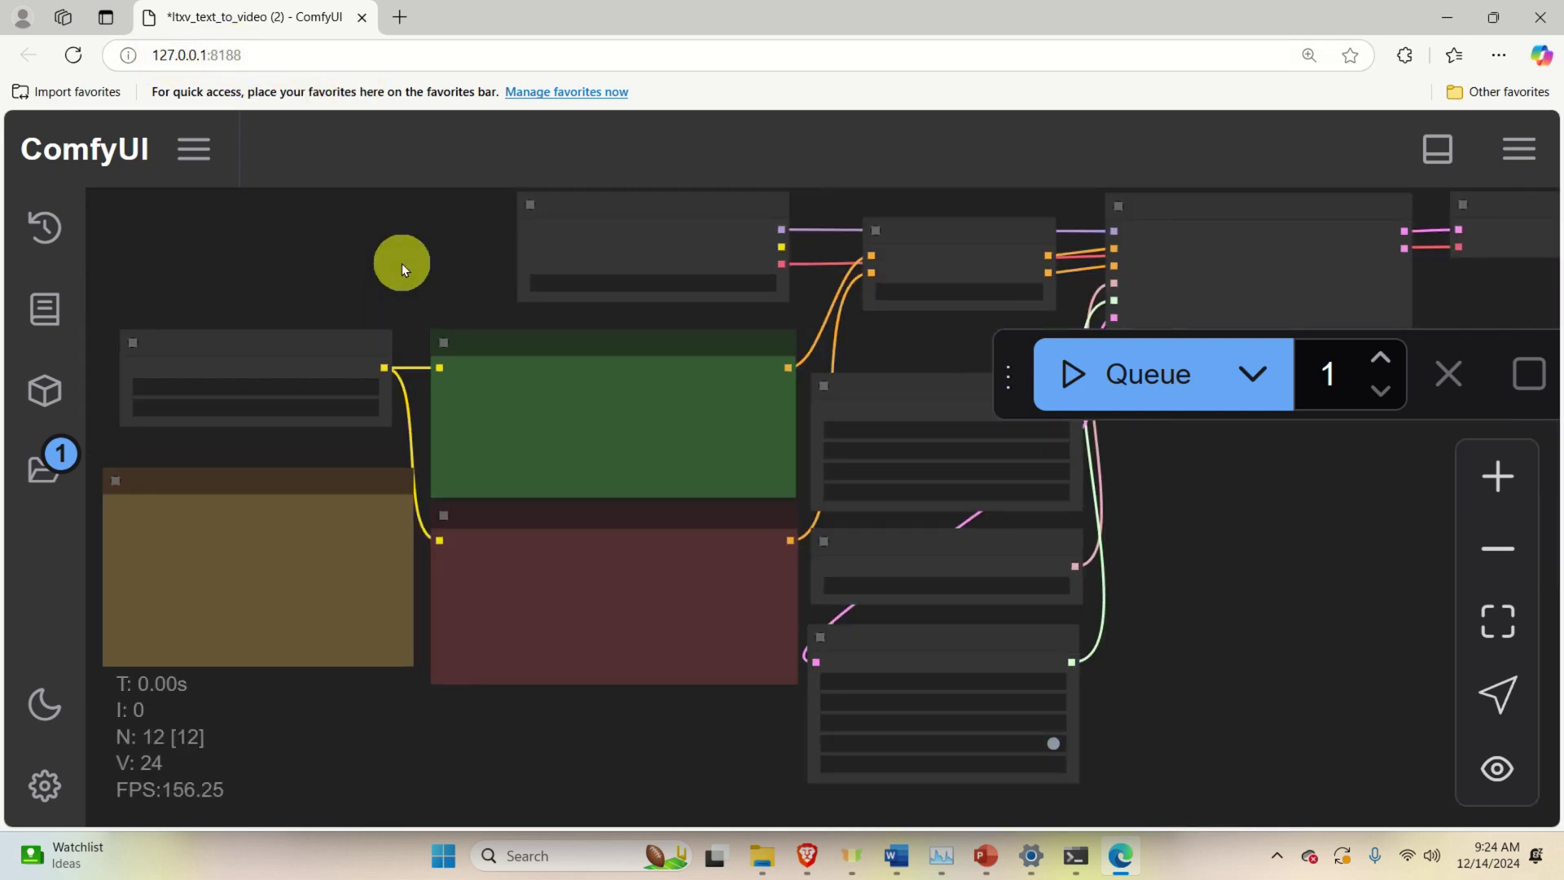
{"action": "scroll", "coordinate": [403, 271], "scroll_direction": "up", "scroll_amount": 5}
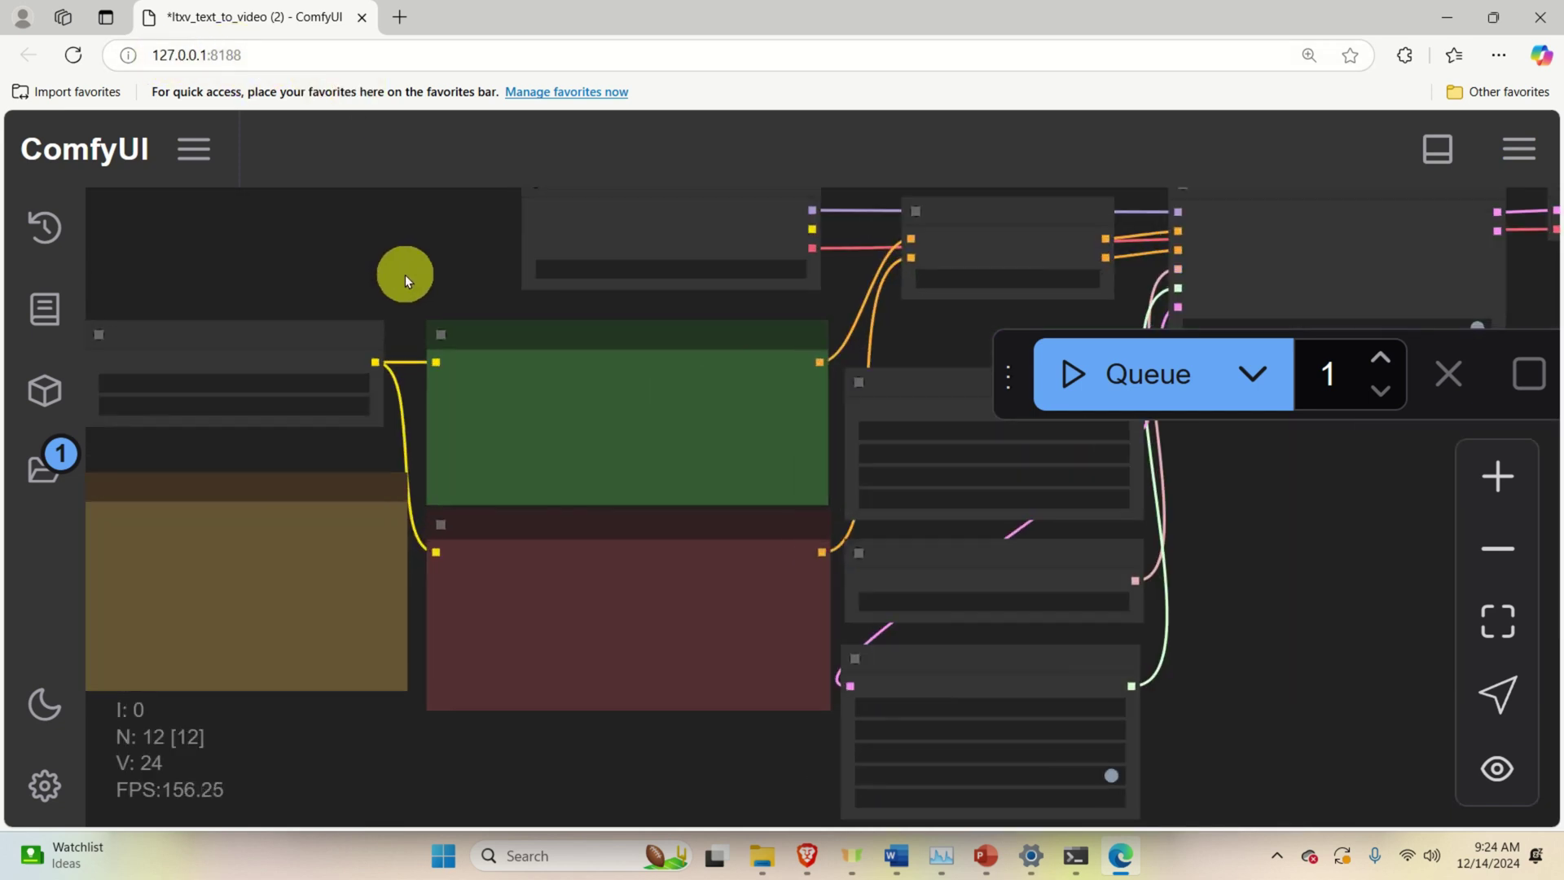
{"action": "left_click", "coordinate": [1540, 17]}
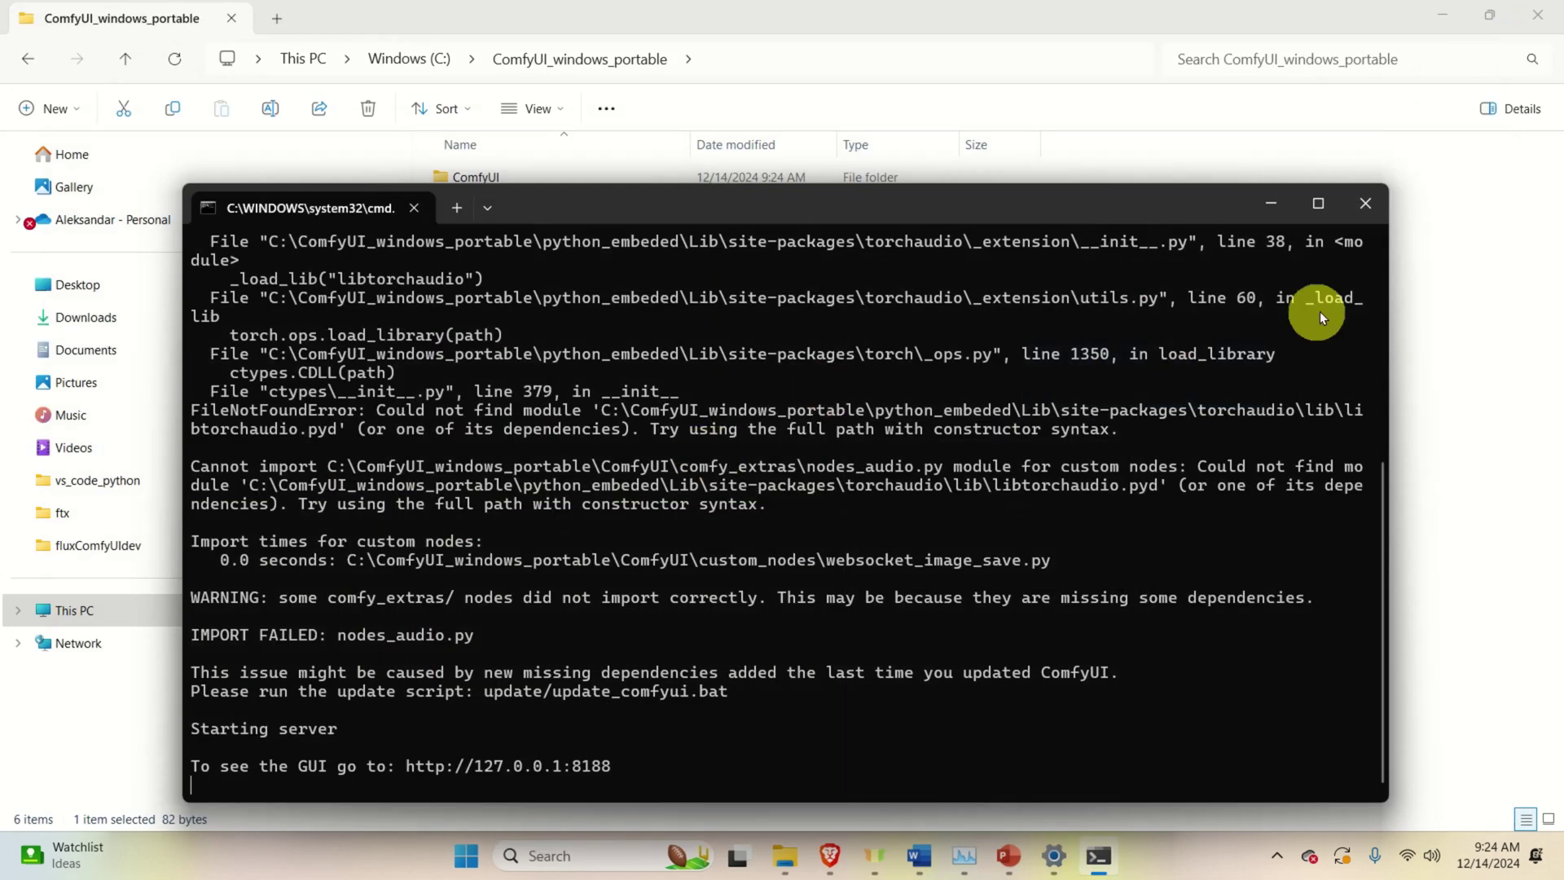
{"action": "left_click", "coordinate": [1370, 211]}
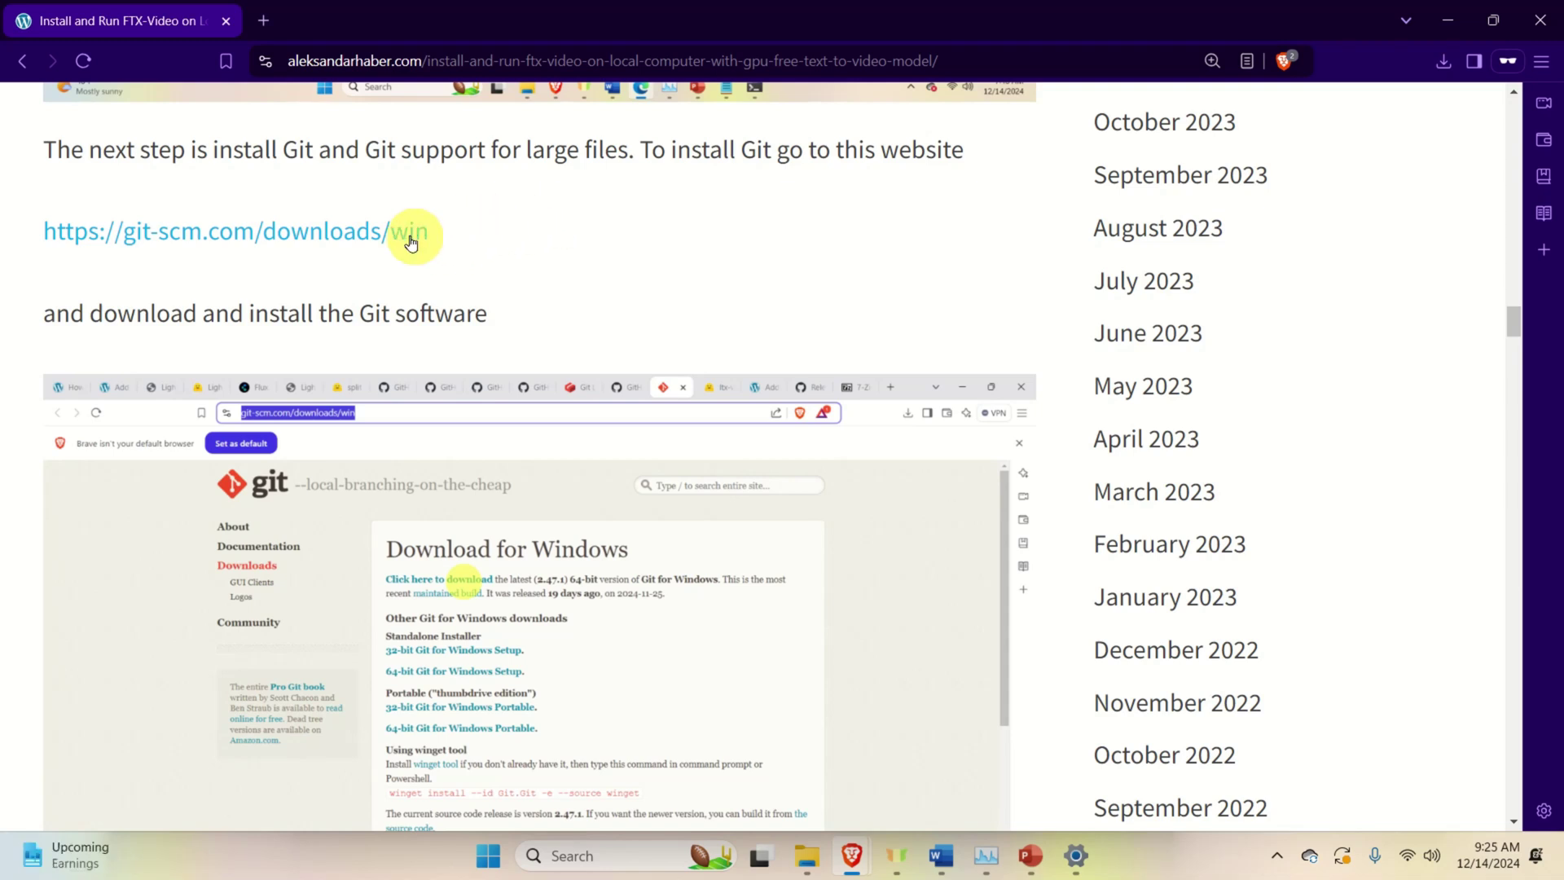
In Brave, open the Git for Windows page from the tutorial in a separate tab and save the Git-2.47.1-64-bit installer to Downloads.
{"action": "right_click", "coordinate": [375, 232]}
{"action": "left_click", "coordinate": [439, 259]}
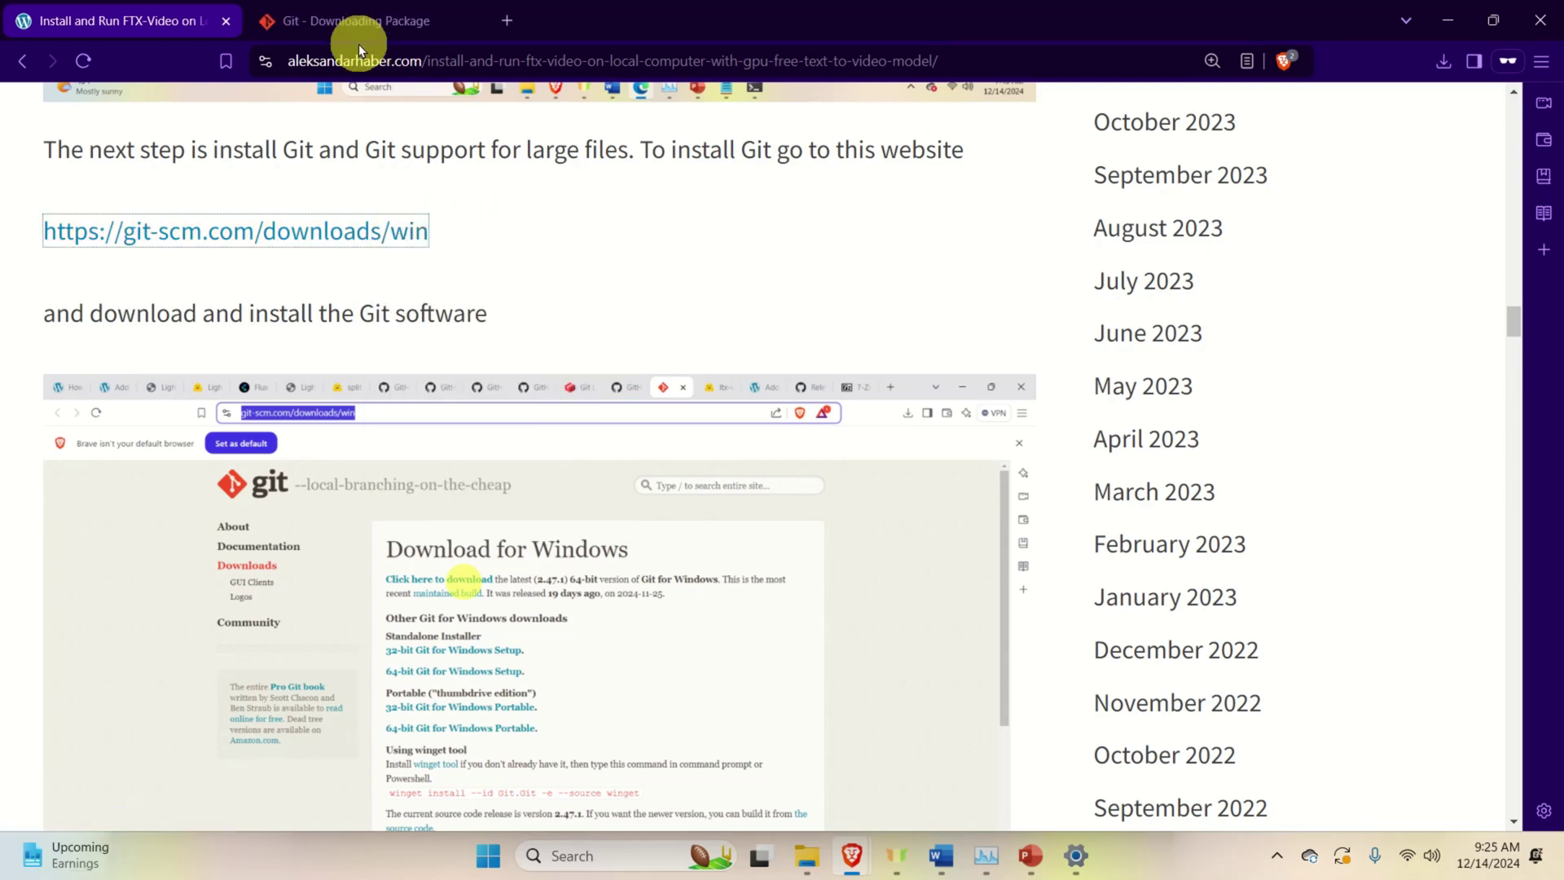
{"action": "left_click", "coordinate": [372, 26]}
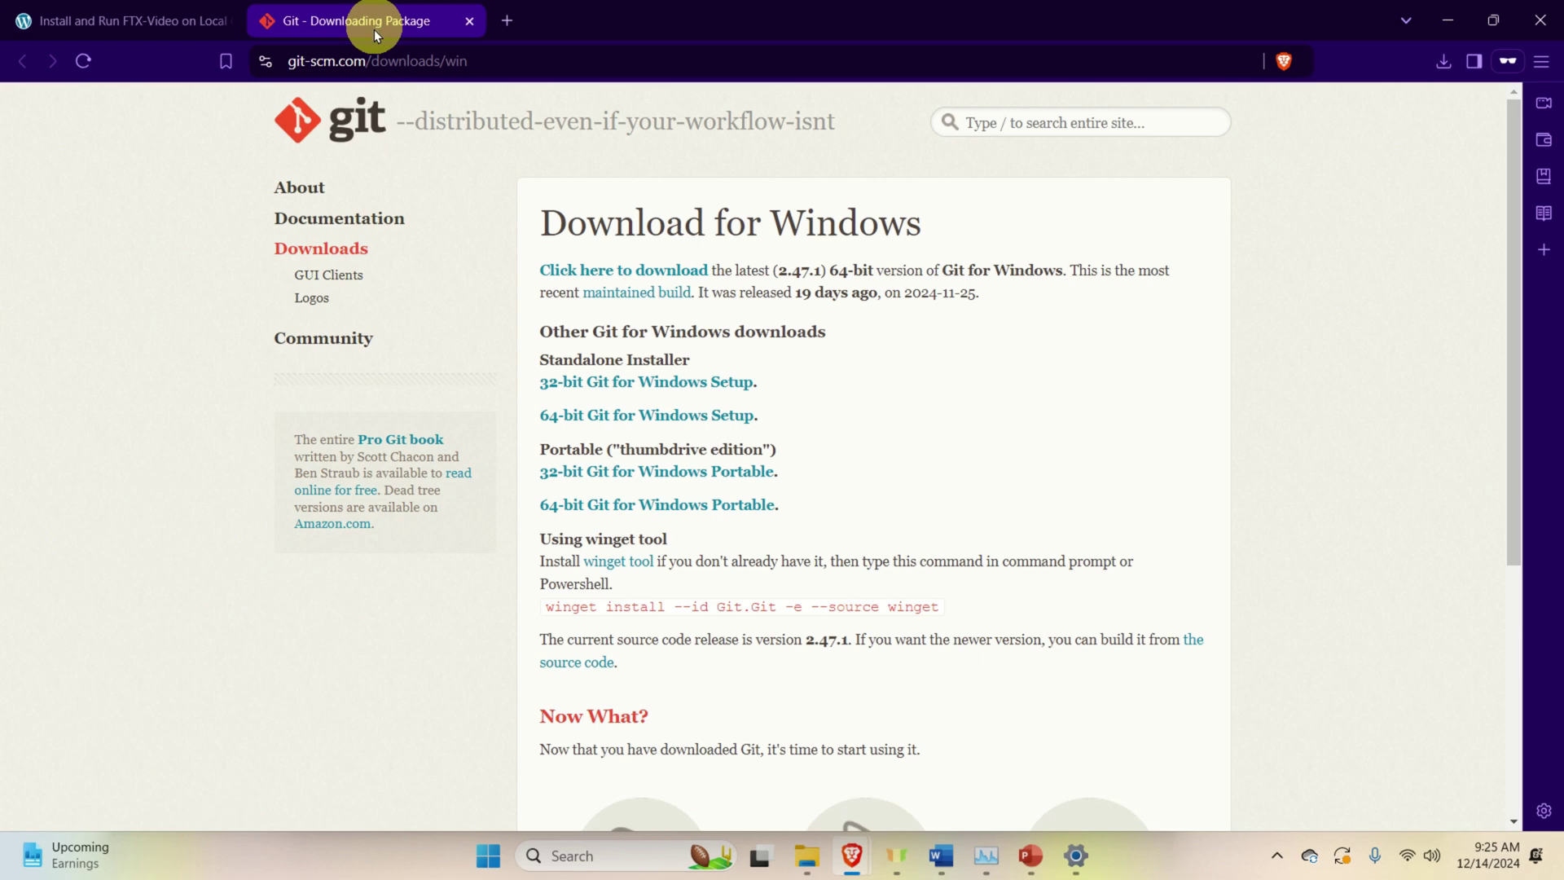
{"action": "left_click", "coordinate": [628, 273]}
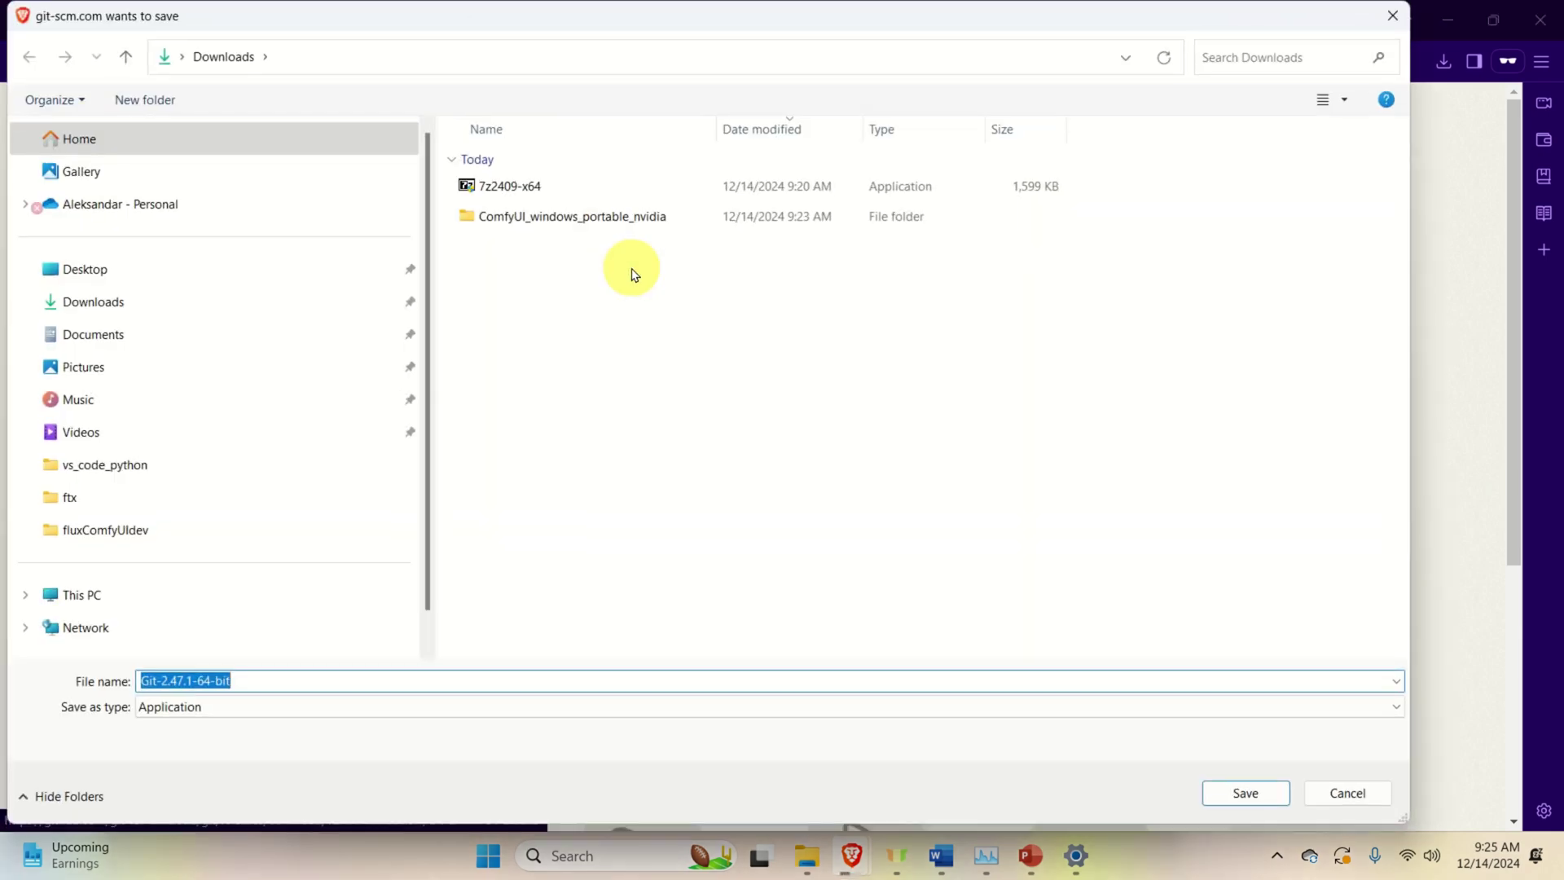
{"action": "left_click", "coordinate": [1249, 793]}
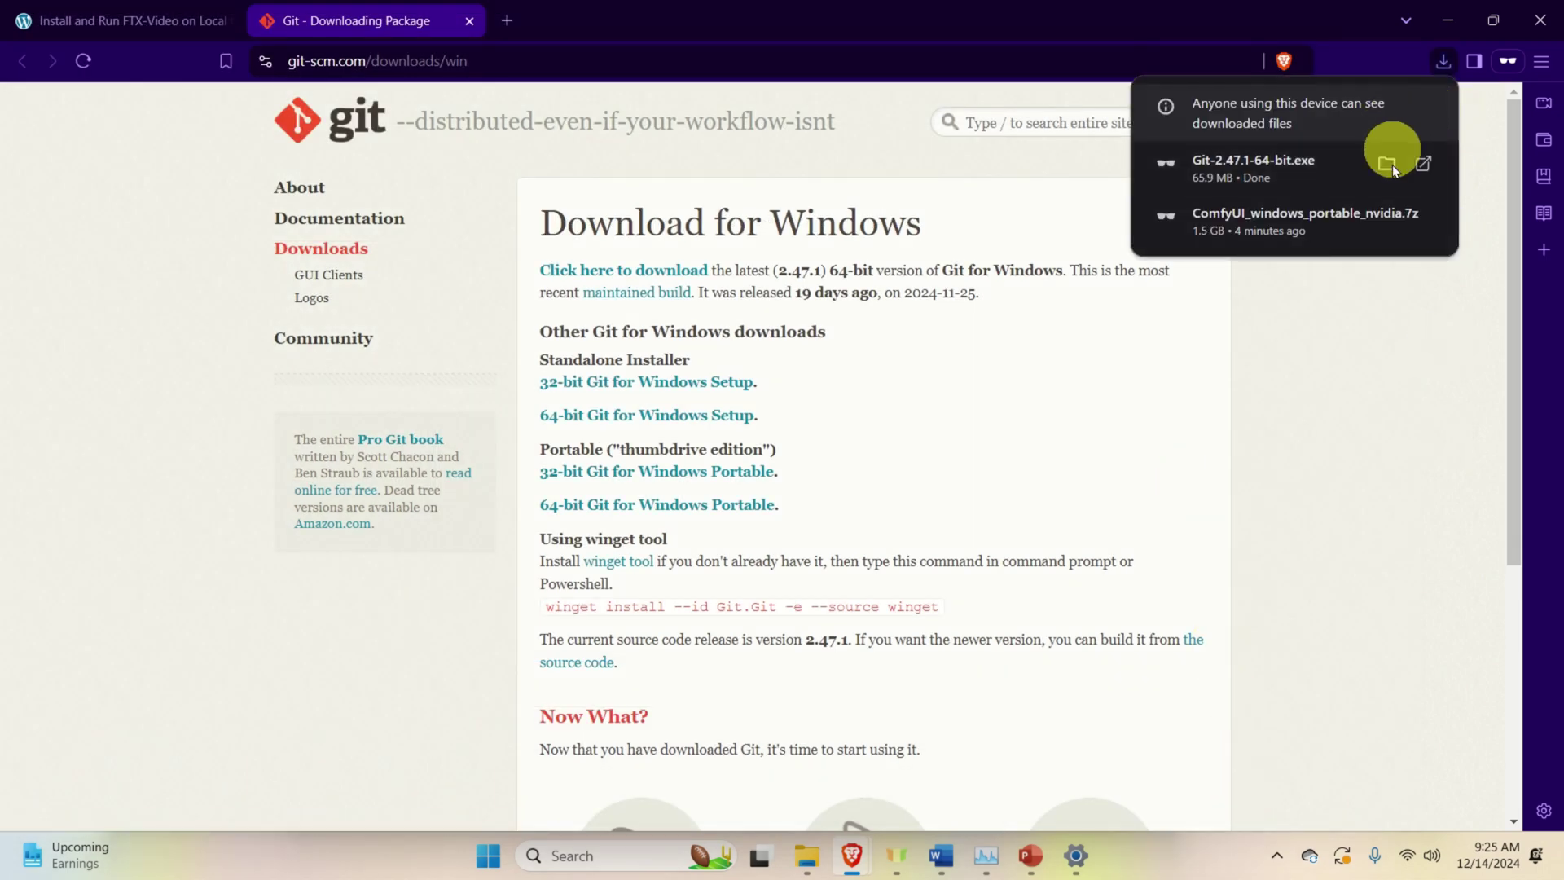
Run the Git-2.47.1-64-bit installer from Downloads with destination C:\Program Files\Git, the default components and the Git Start Menu folder.
{"action": "left_click", "coordinate": [1386, 165]}
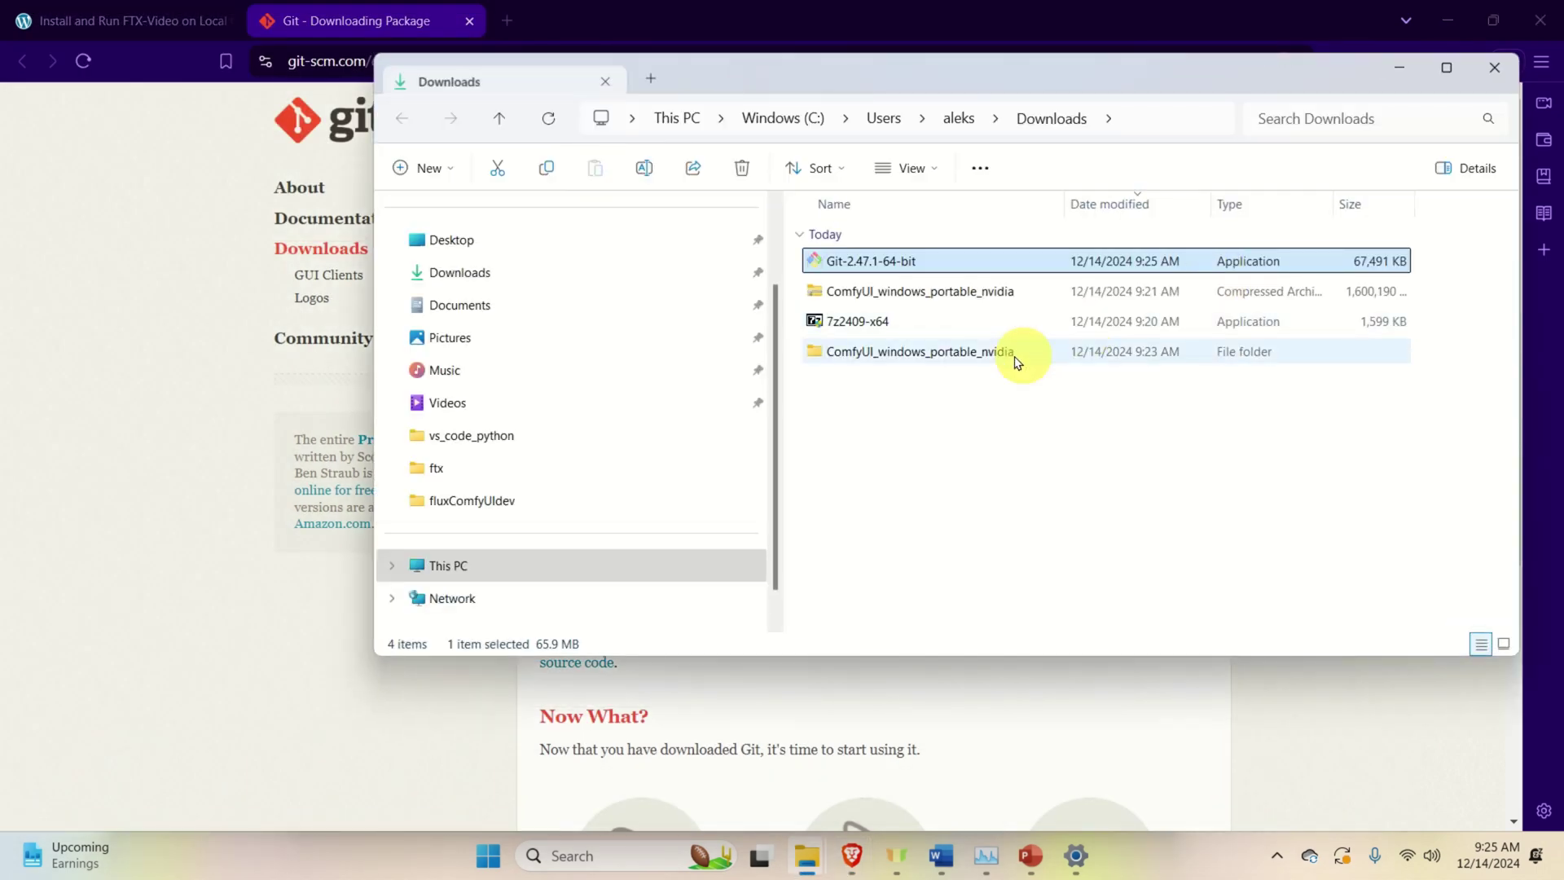
{"action": "double_click", "coordinate": [897, 260]}
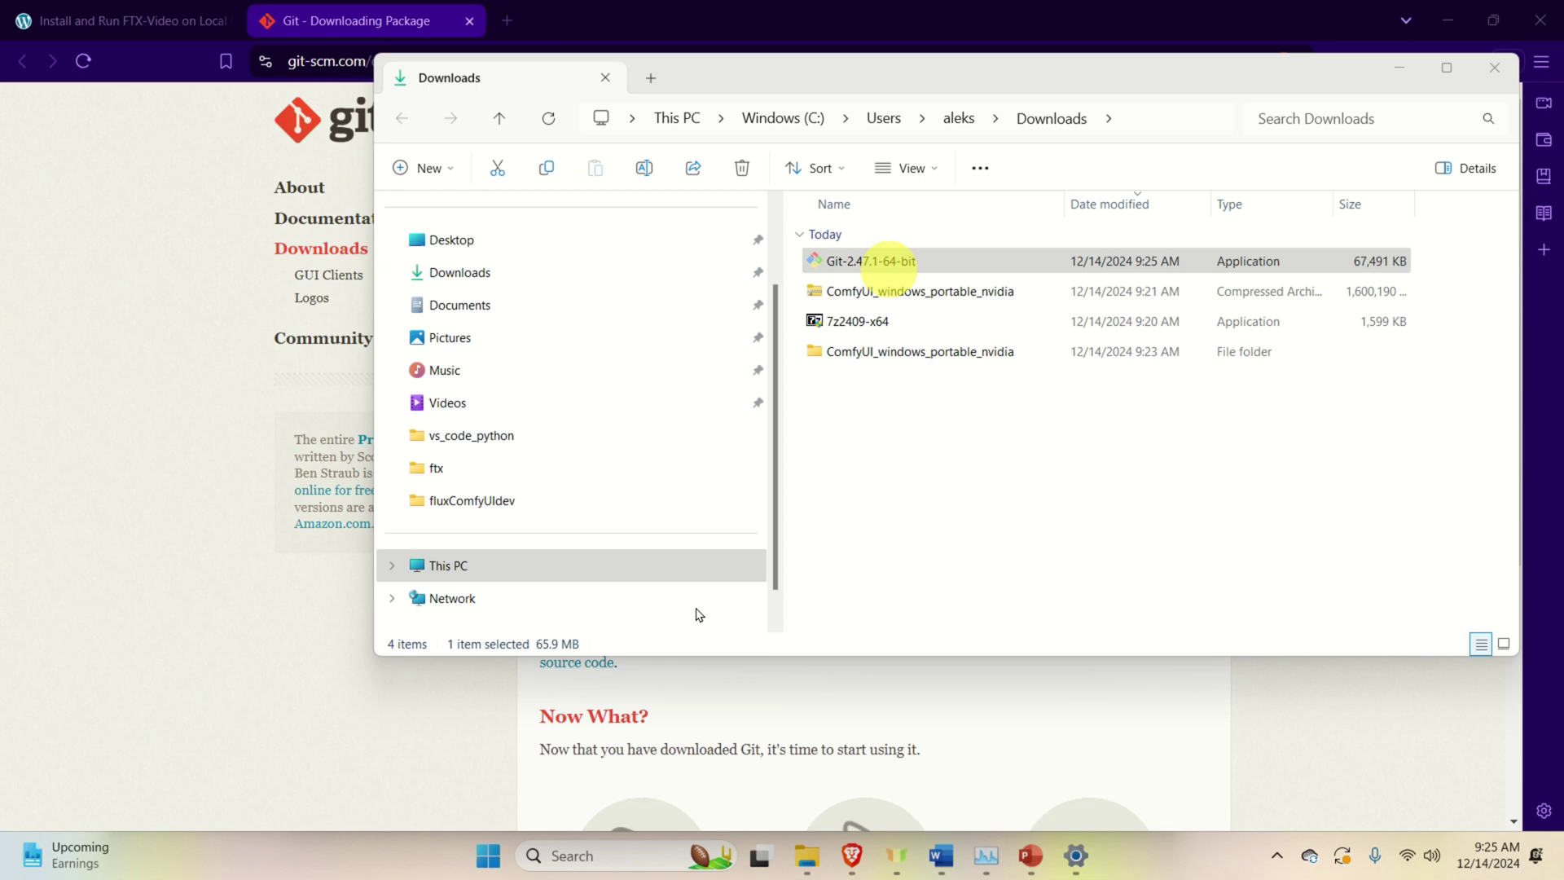
{"action": "left_click", "coordinate": [890, 587]}
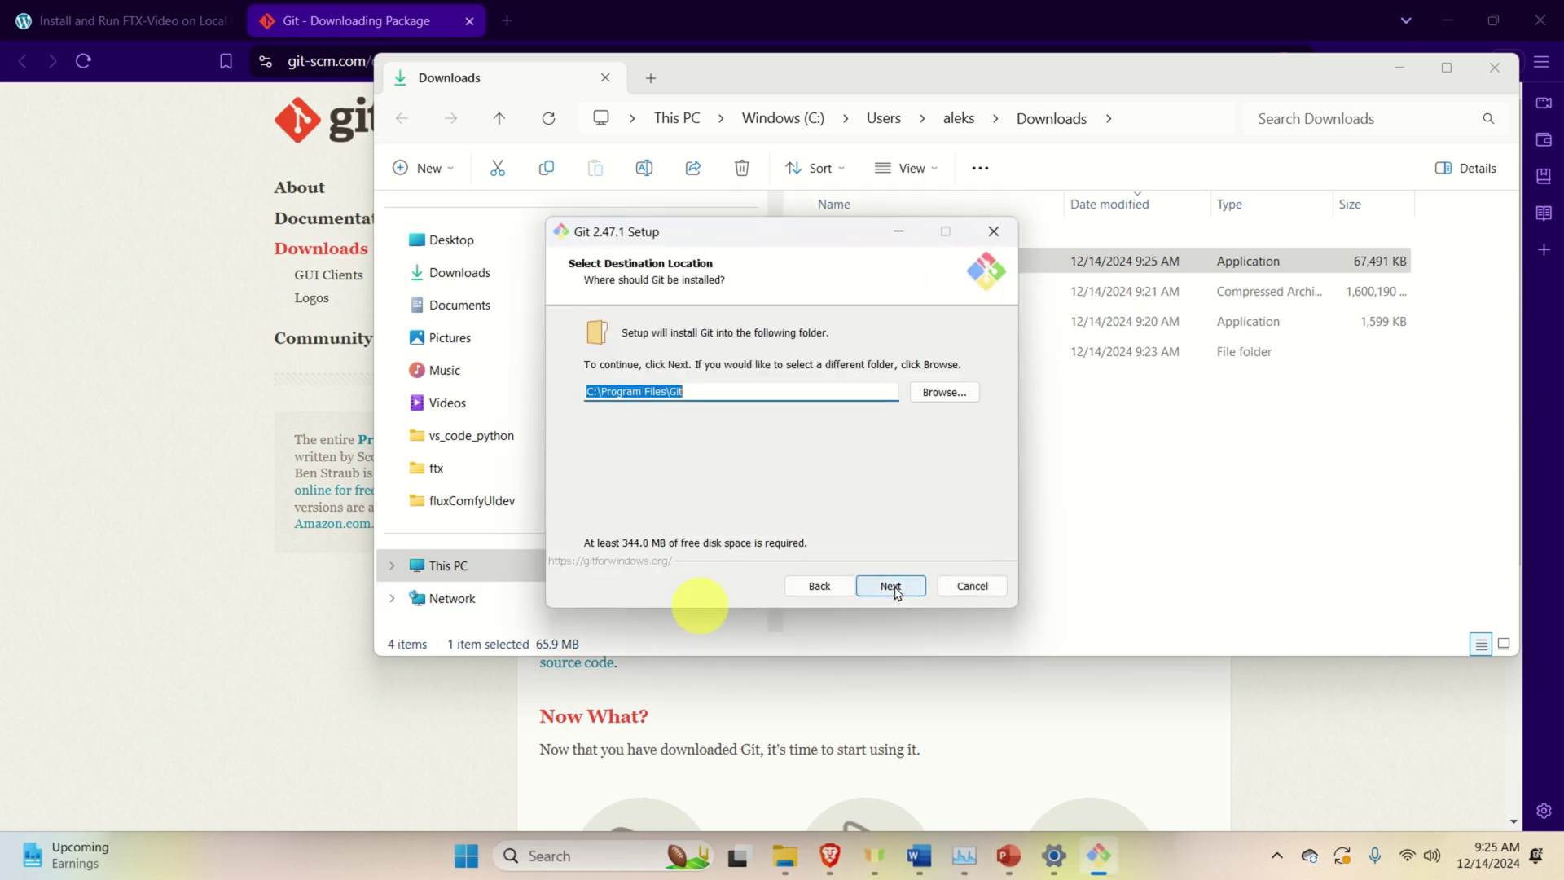
{"action": "left_click", "coordinate": [890, 586]}
{"action": "left_click", "coordinate": [863, 531]}
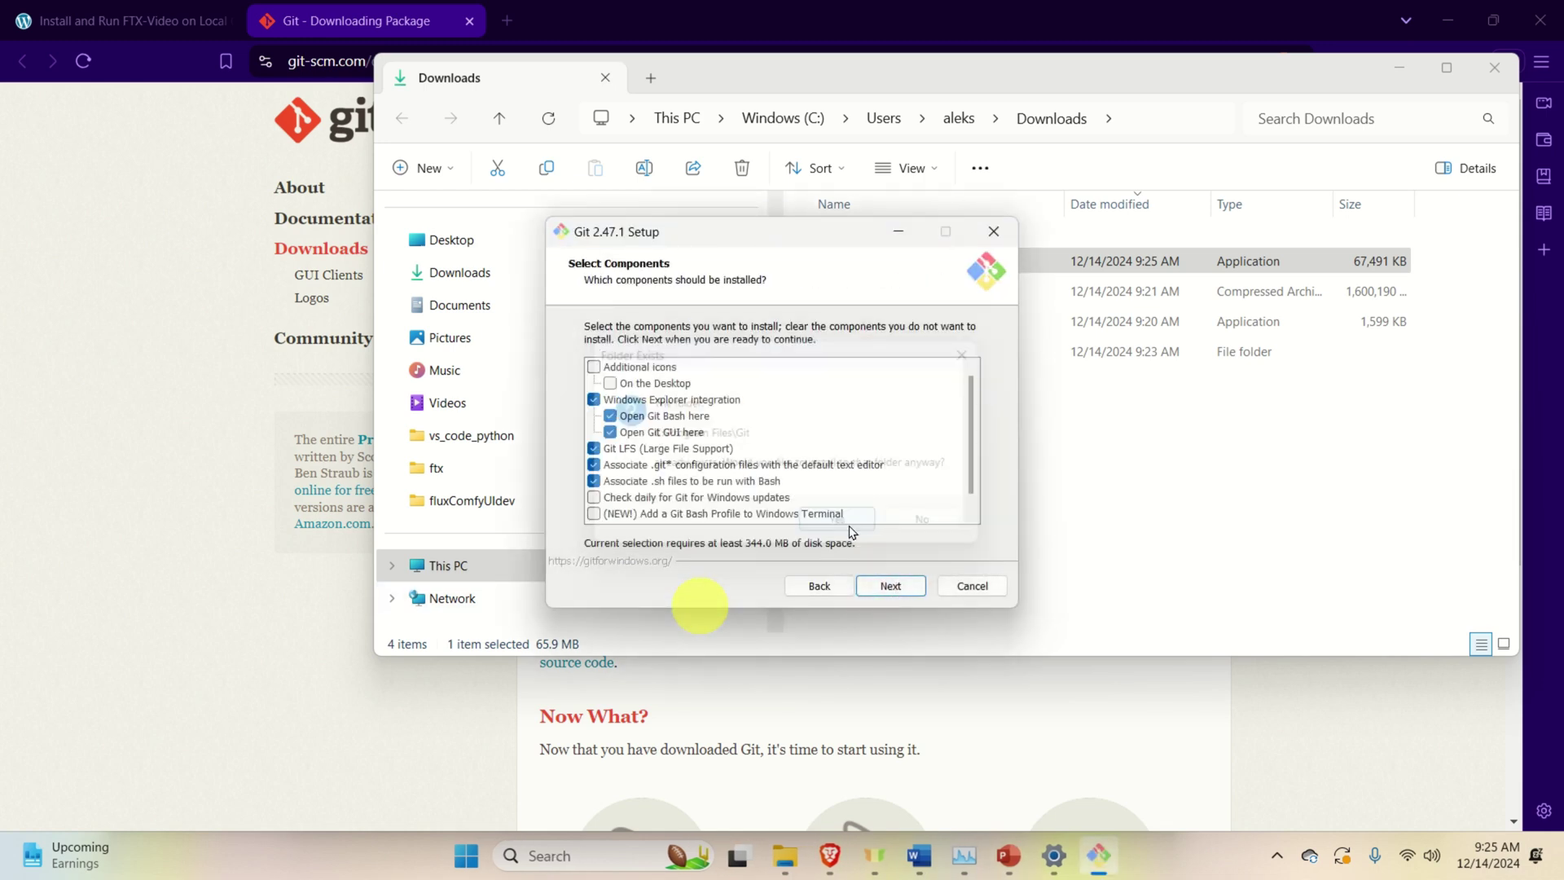
{"action": "left_click", "coordinate": [902, 593]}
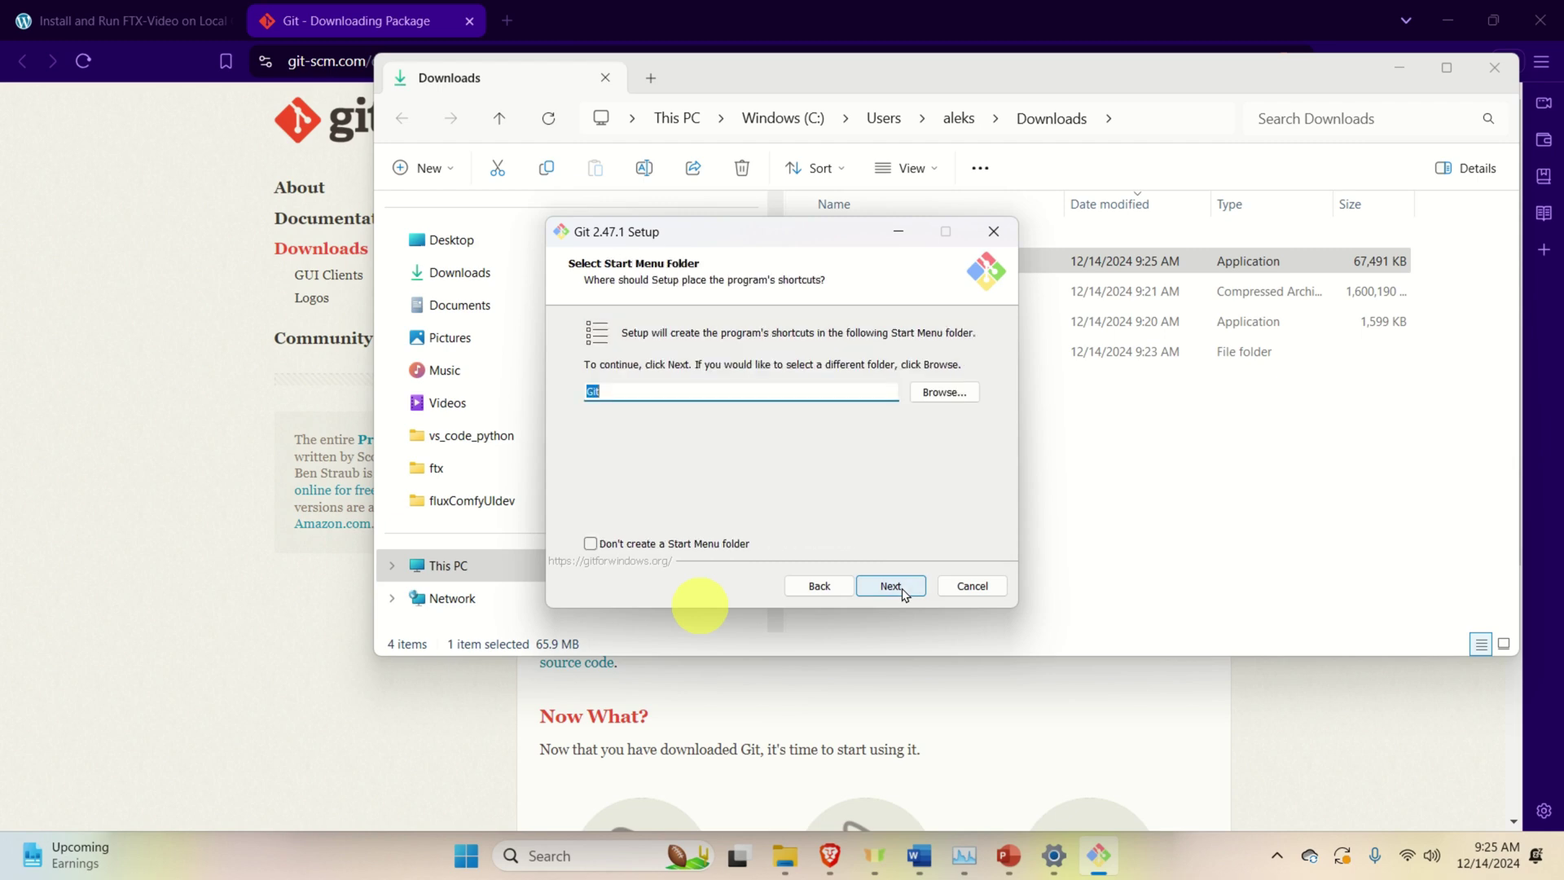
{"action": "left_click", "coordinate": [902, 593]}
Select Visual Studio Code as Git's default editor in the setup wizard.
{"action": "left_click", "coordinate": [854, 338]}
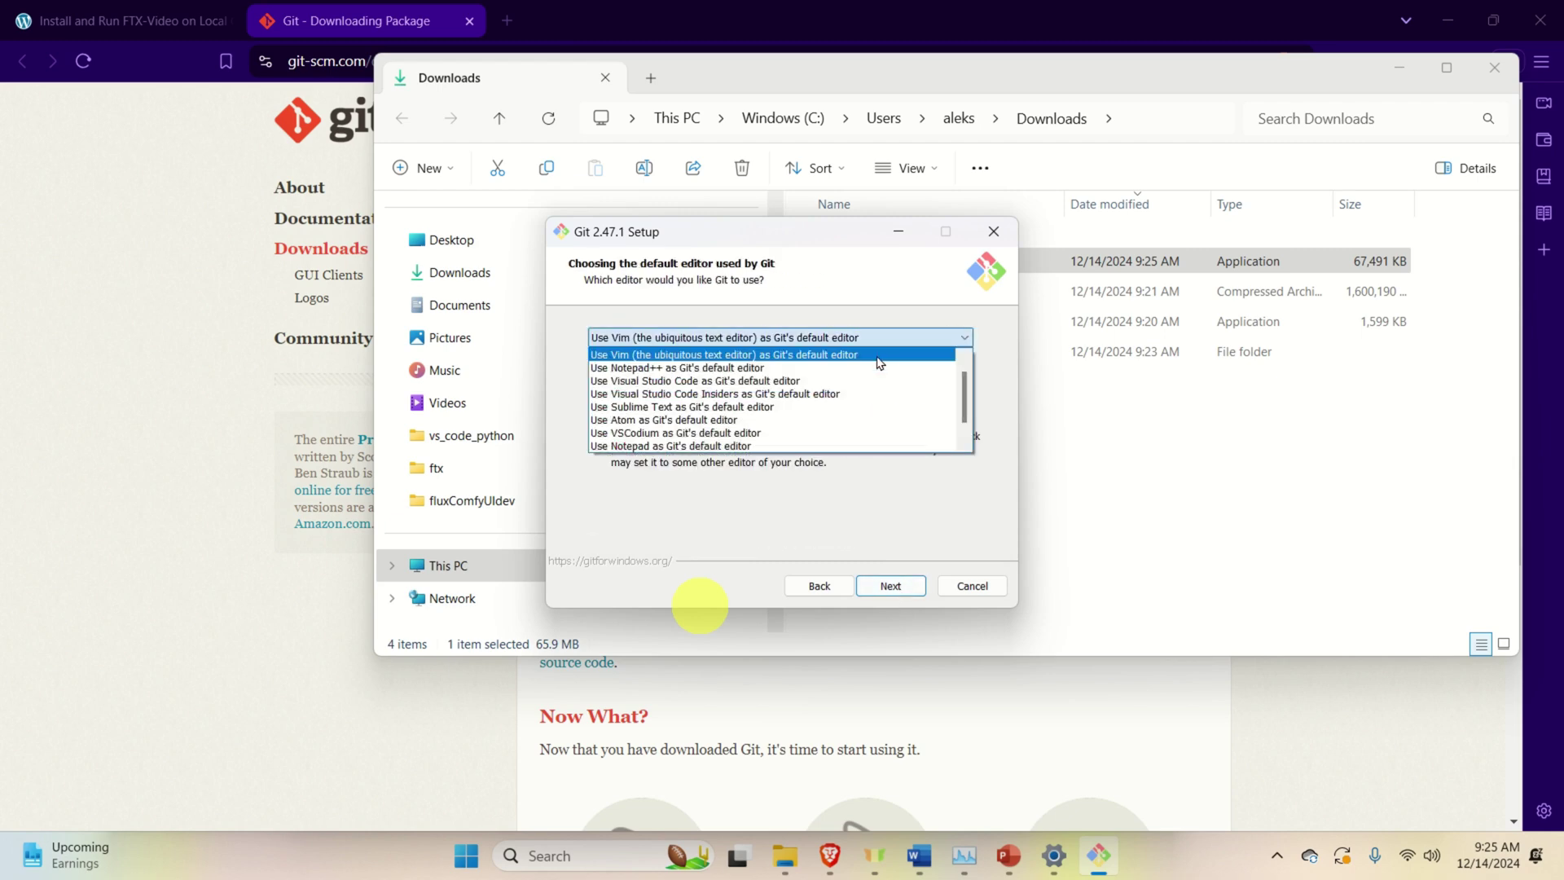
{"action": "left_click", "coordinate": [854, 381]}
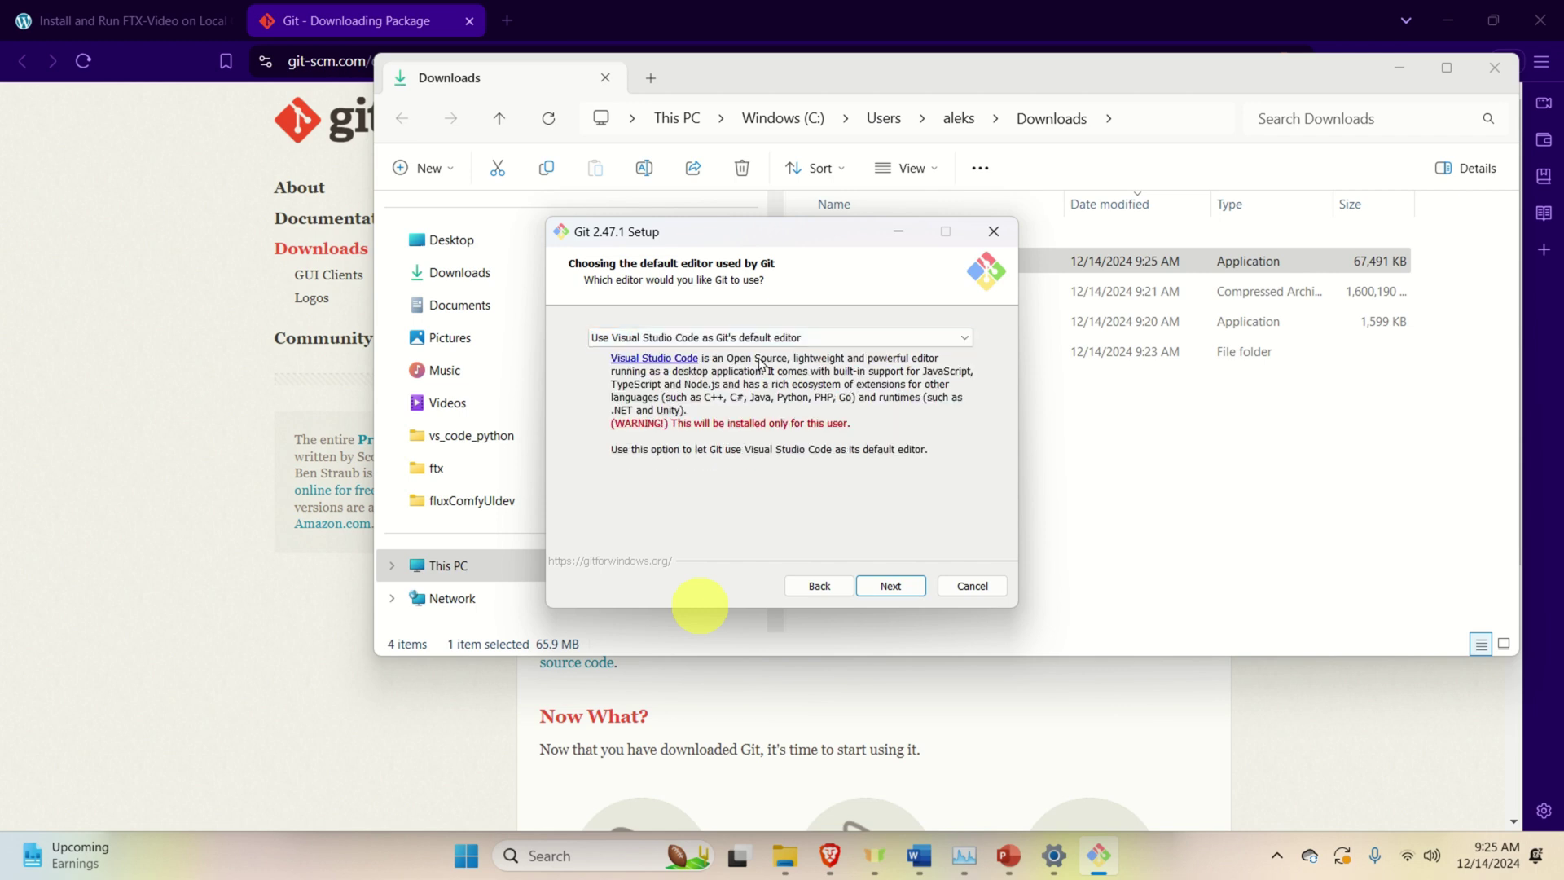
{"action": "left_click", "coordinate": [890, 587]}
Accept the remaining default Git options, including command-line and 3rd-party PATH use, OpenSSL, MinTTY and file system caching, then install Git and finish the setup.
{"action": "left_click", "coordinate": [890, 587]}
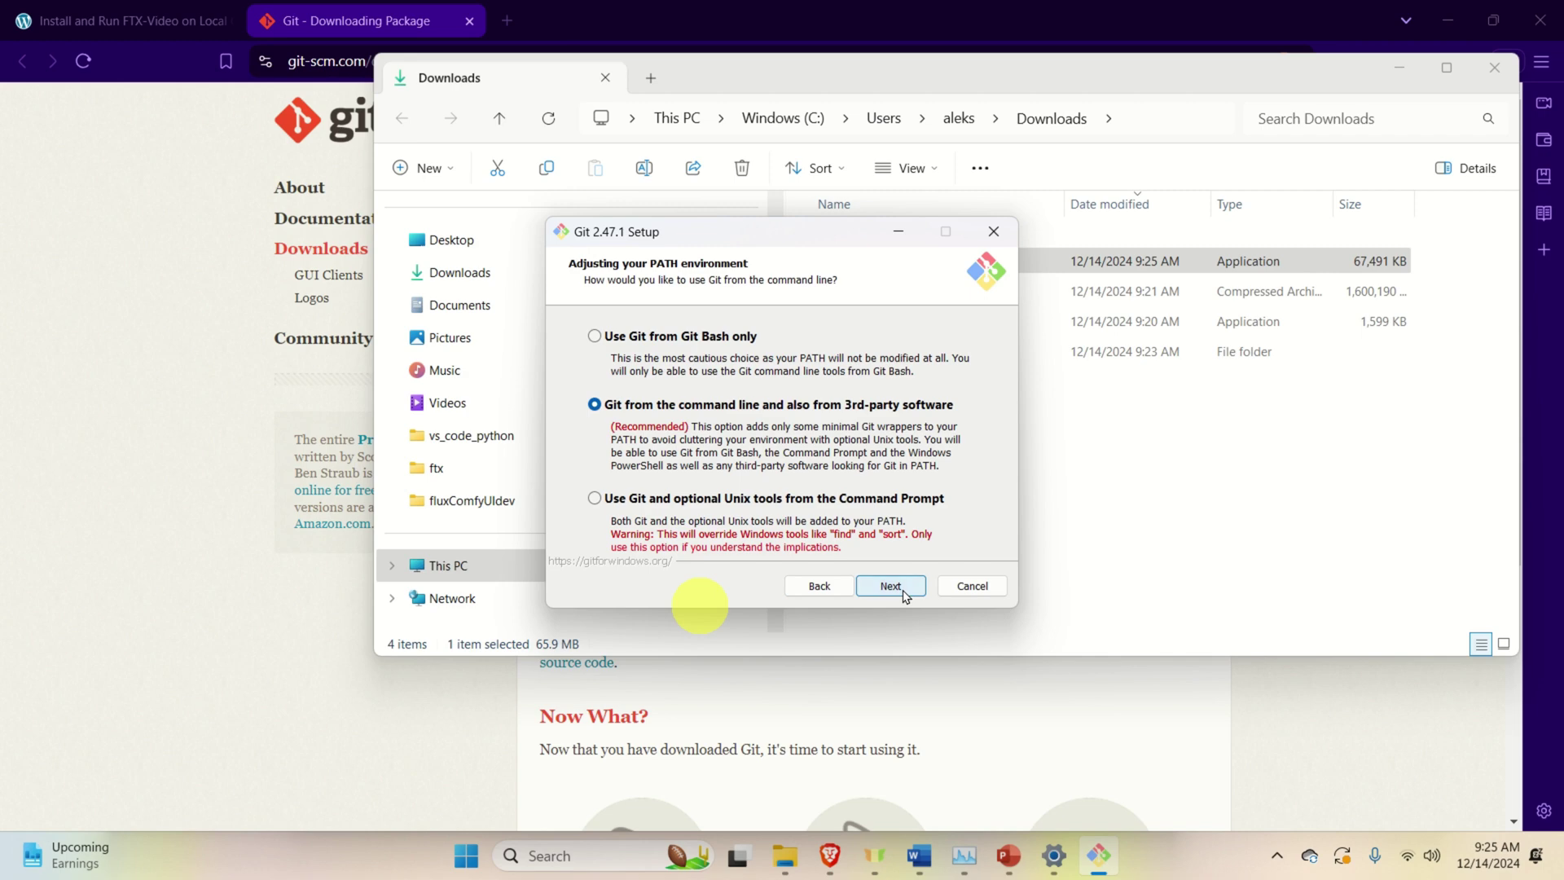
{"action": "left_click", "coordinate": [890, 586]}
{"action": "left_click", "coordinate": [890, 587]}
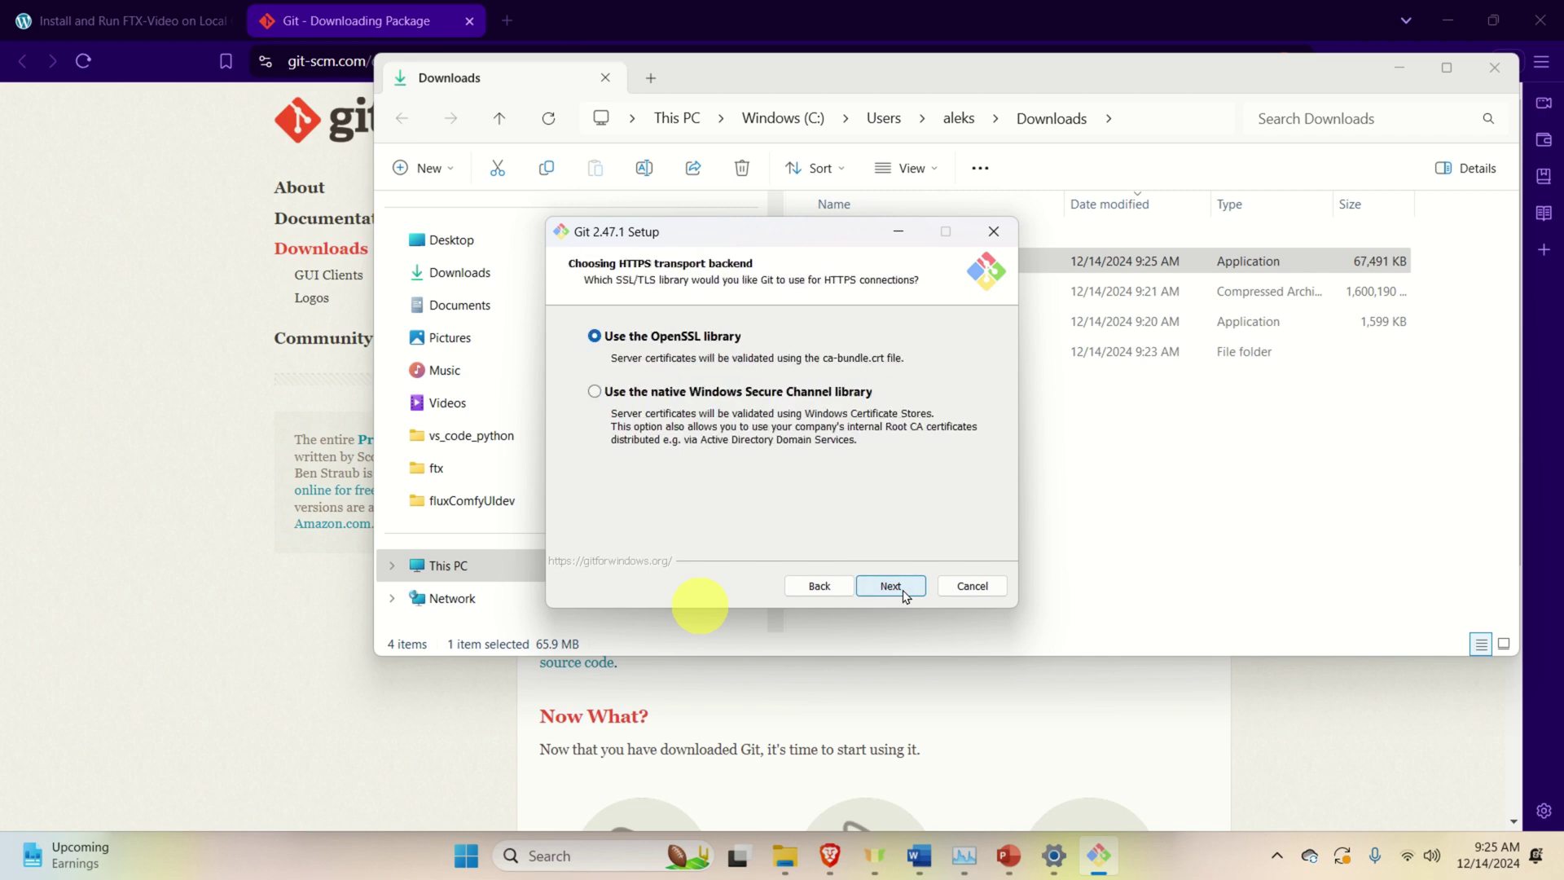
{"action": "left_click", "coordinate": [890, 586]}
{"action": "left_click", "coordinate": [890, 586]}
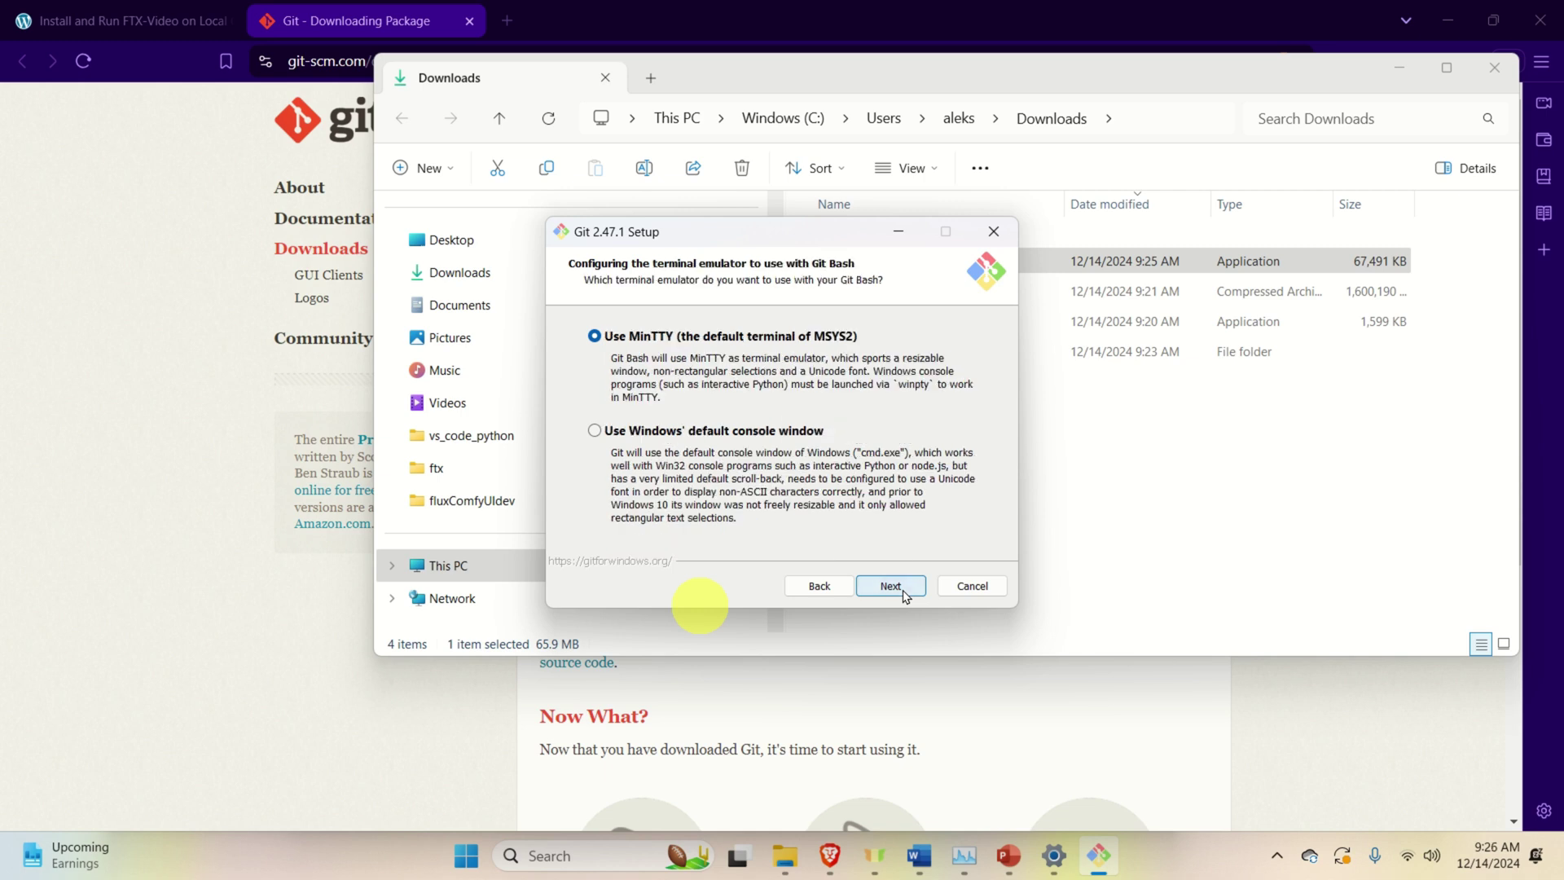
{"action": "left_click", "coordinate": [890, 586]}
{"action": "left_click", "coordinate": [890, 586]}
{"action": "left_click", "coordinate": [890, 587]}
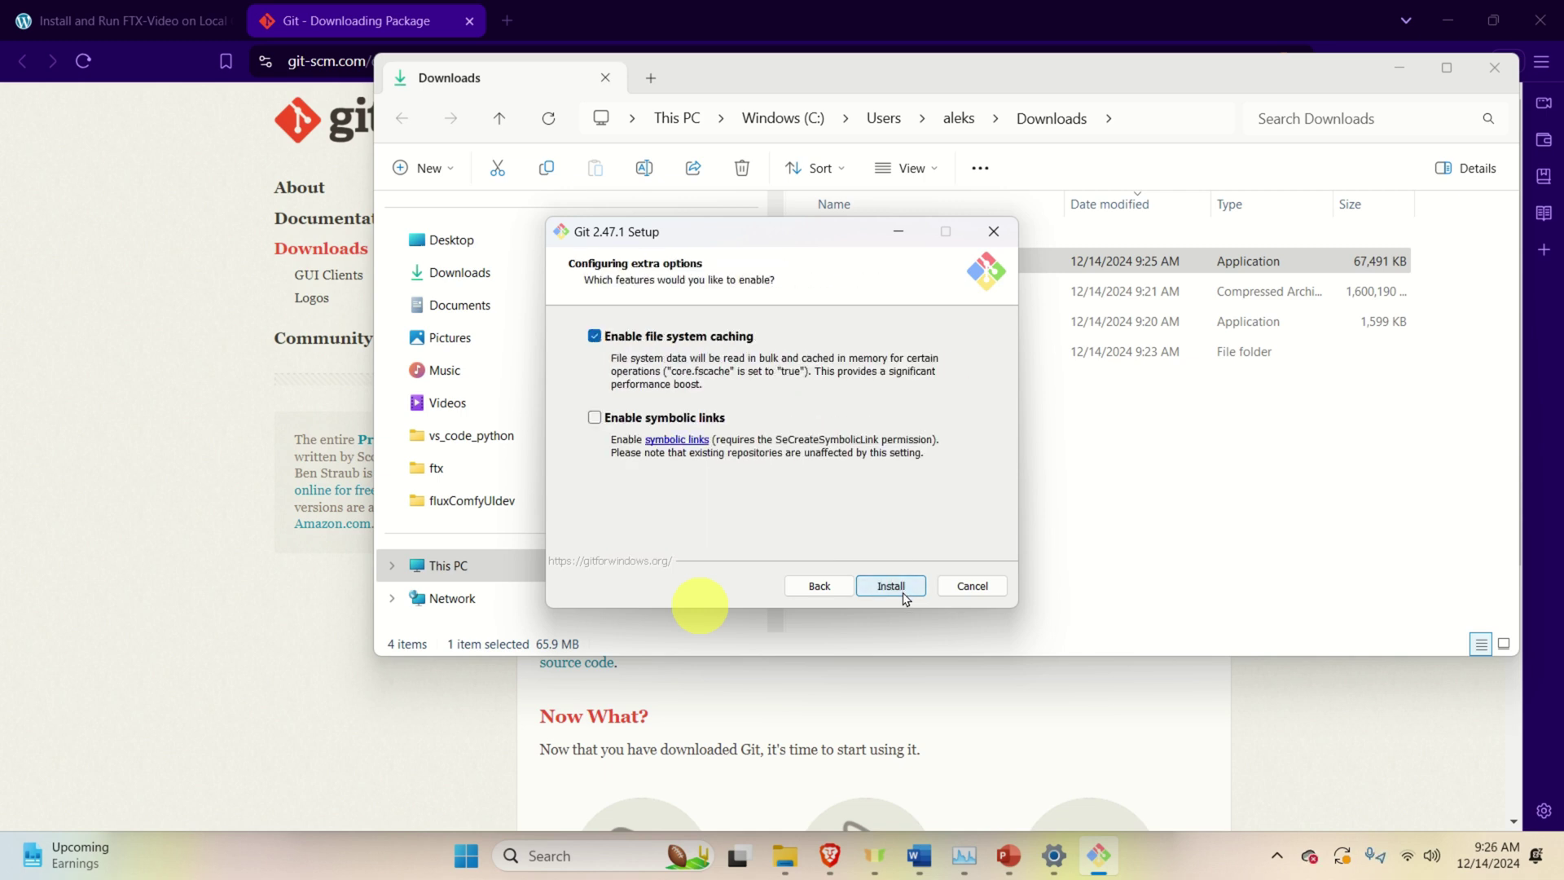
{"action": "left_click", "coordinate": [890, 586]}
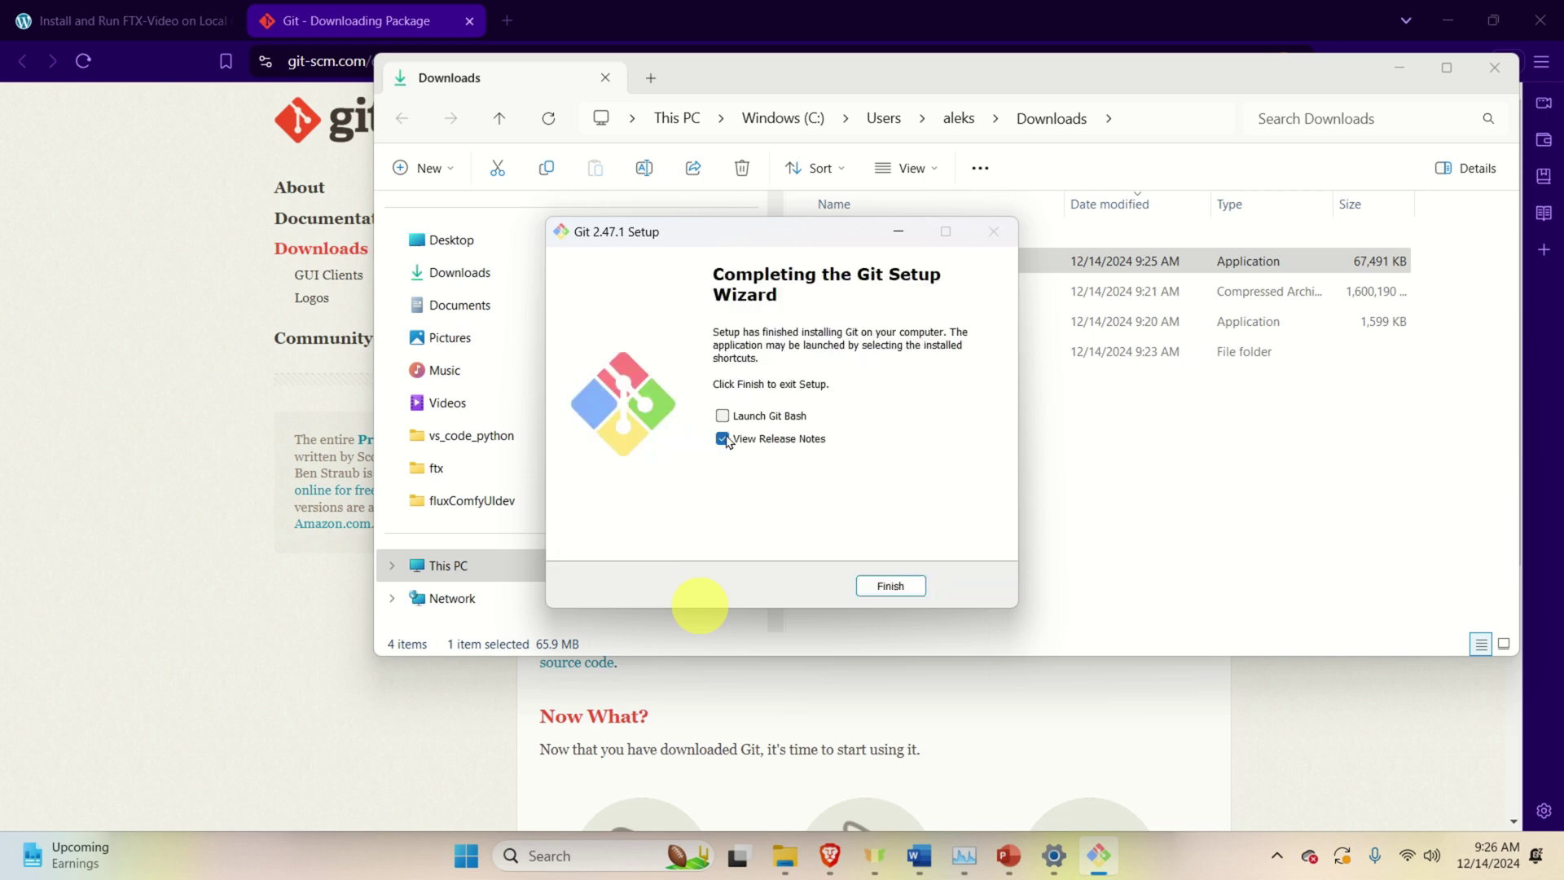
{"action": "left_click", "coordinate": [890, 586]}
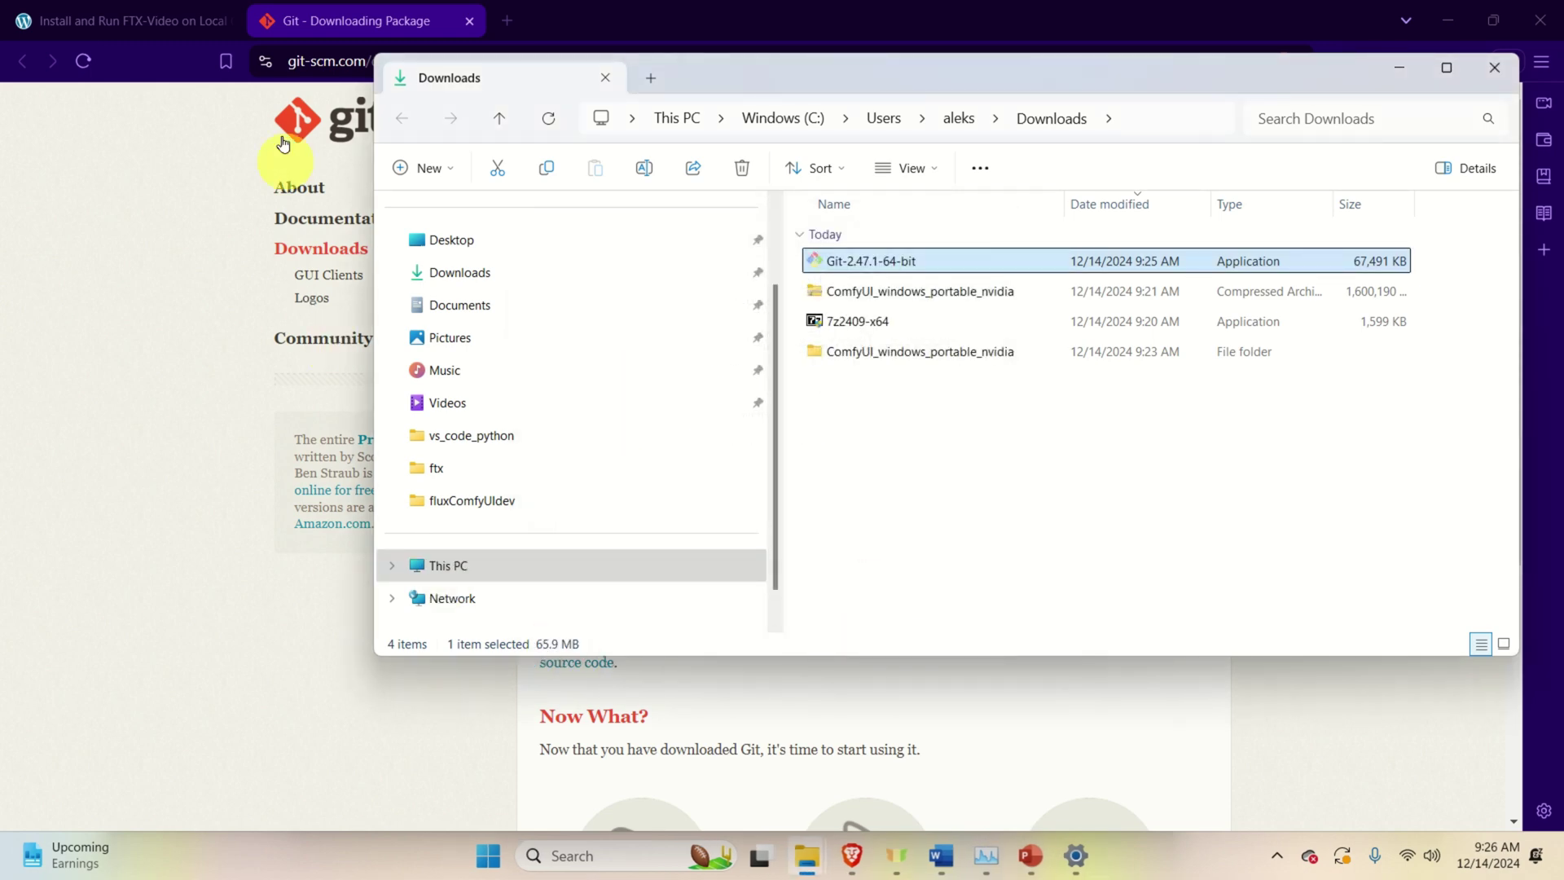
Close the Git page, open the tutorial's git-lfs.com link in a separate tab, and save the v3.6.0 Windows installer to Downloads.
{"action": "left_click", "coordinate": [475, 20]}
{"action": "left_click", "coordinate": [476, 19]}
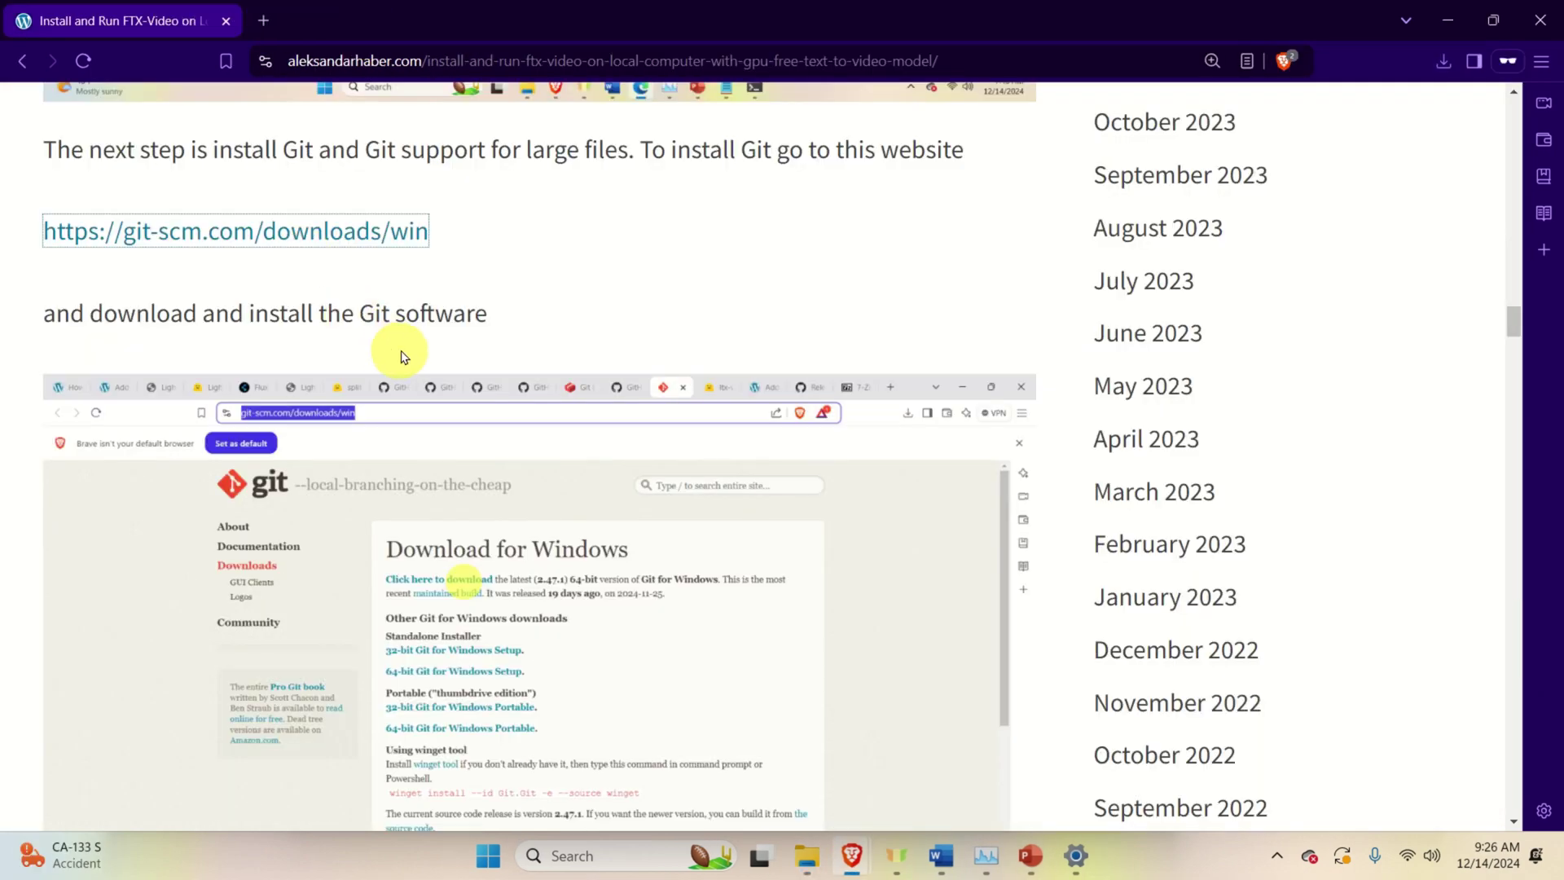
{"action": "scroll", "coordinate": [413, 377], "scroll_direction": "down", "scroll_amount": 8}
{"action": "scroll", "coordinate": [414, 377], "scroll_direction": "down", "scroll_amount": 1}
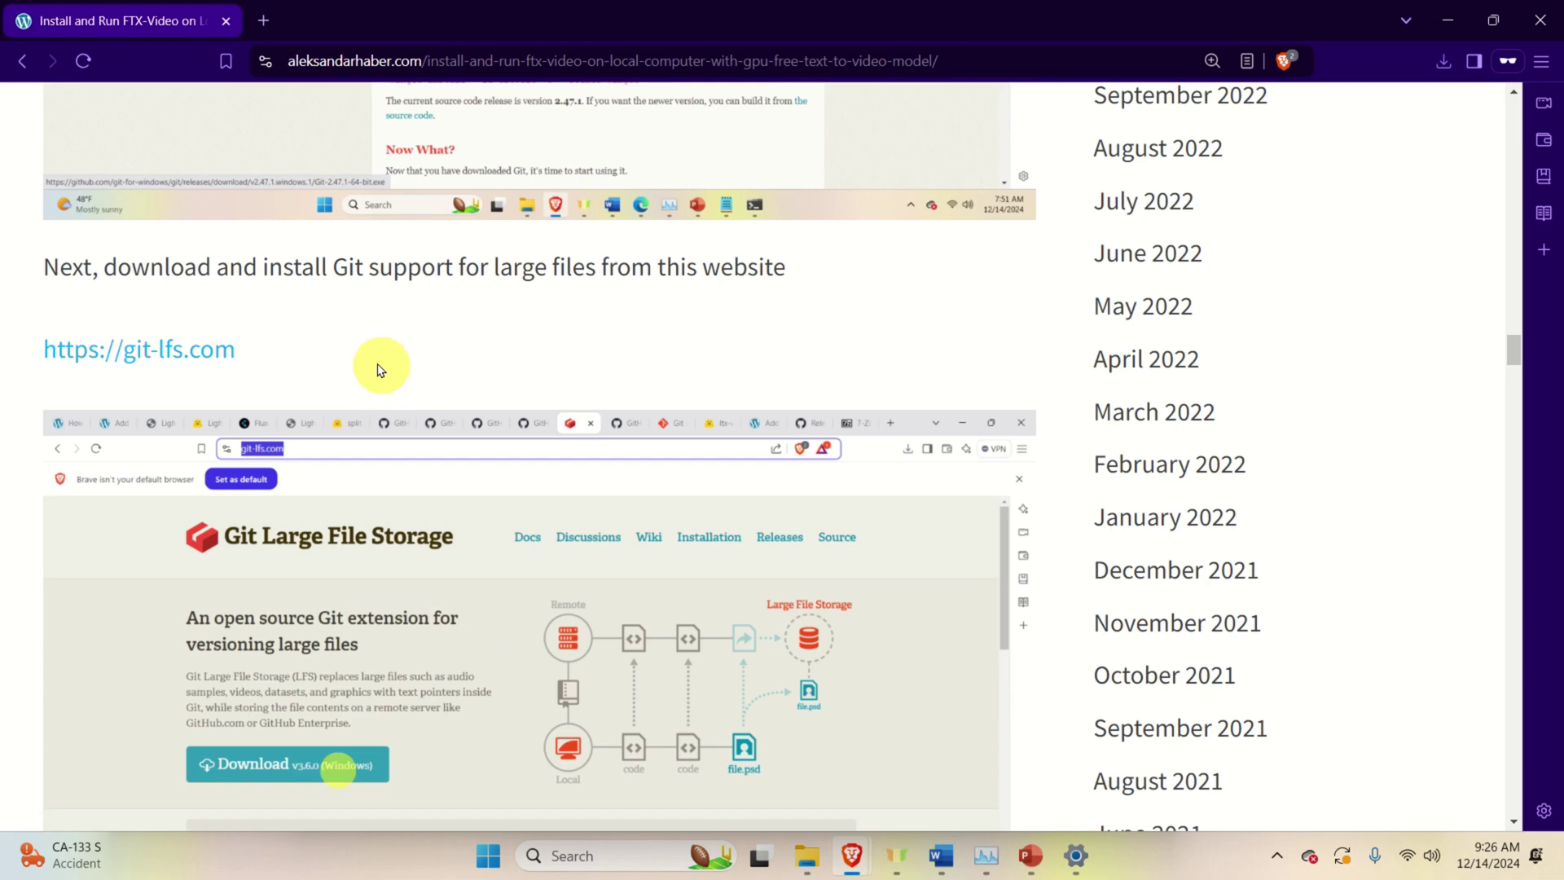
{"action": "right_click", "coordinate": [203, 348]}
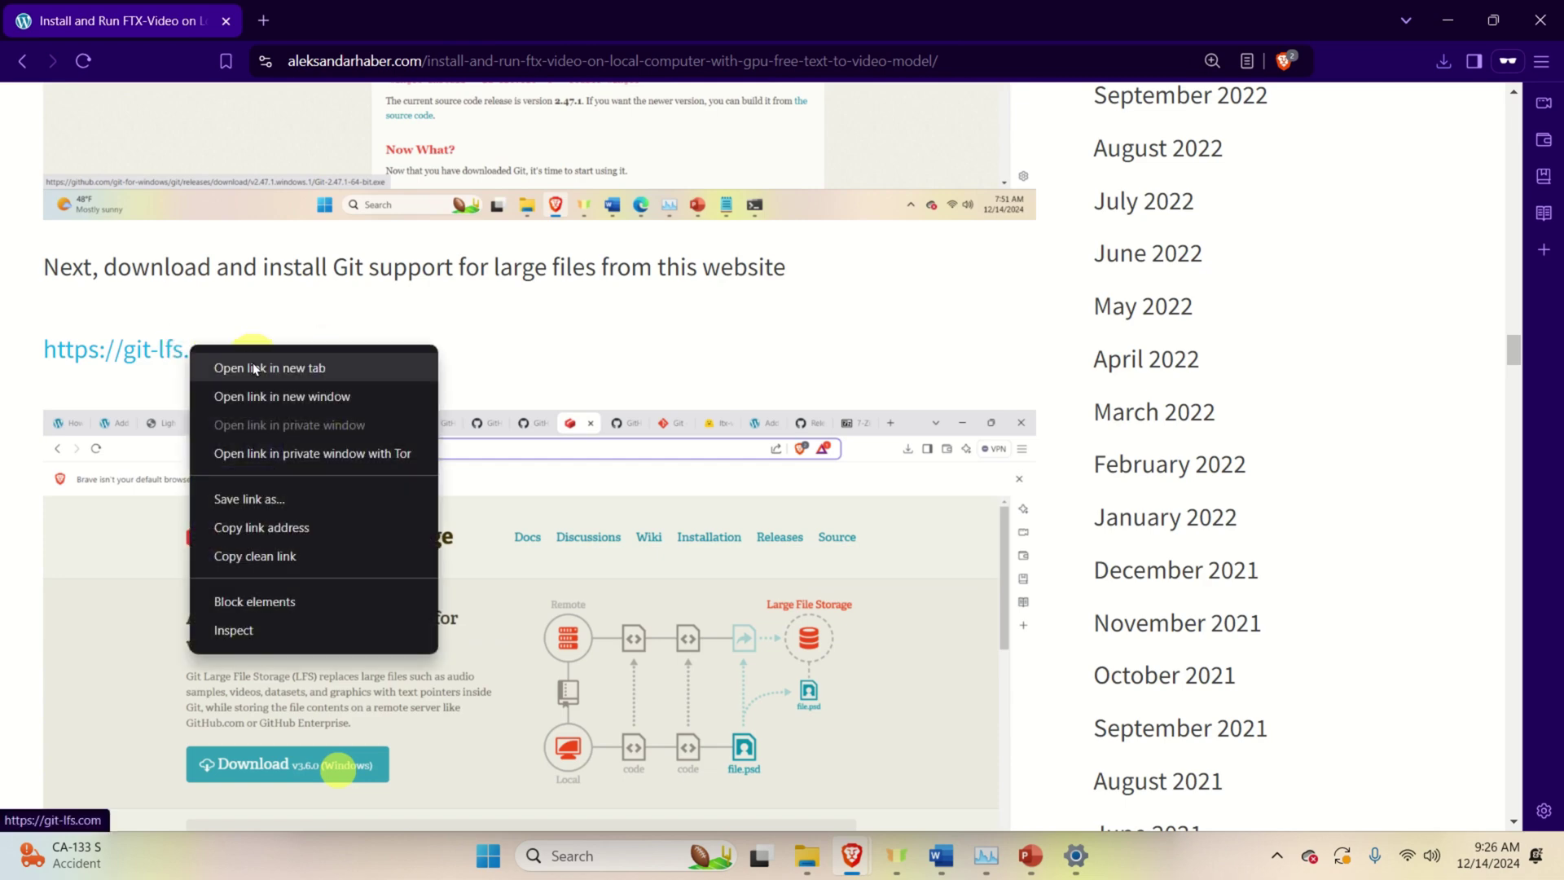
{"action": "left_click", "coordinate": [248, 364]}
{"action": "left_click", "coordinate": [343, 34]}
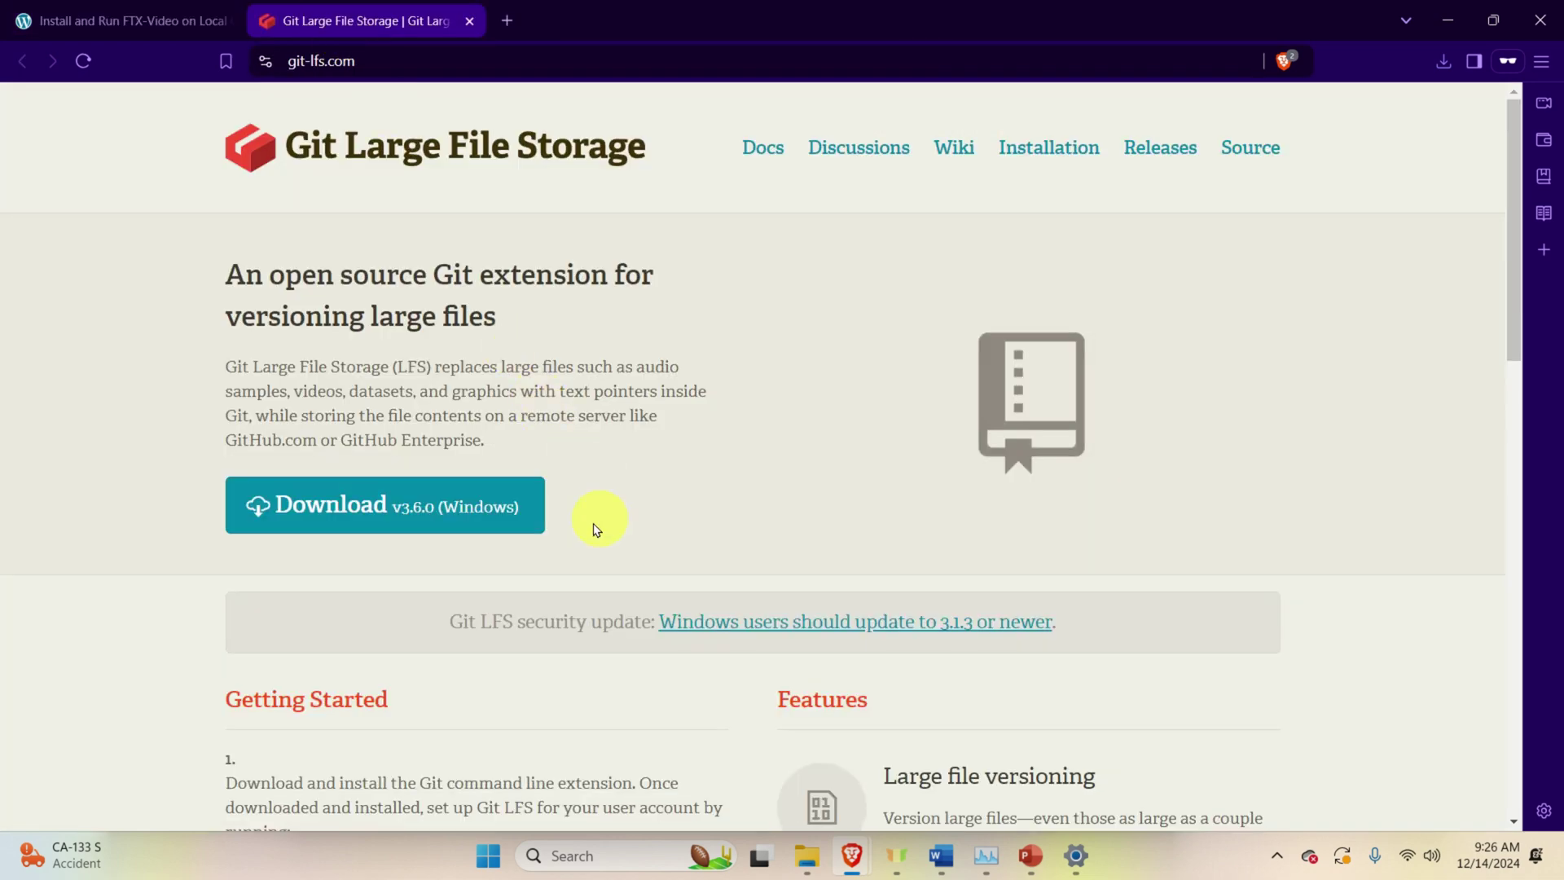
{"action": "left_click", "coordinate": [466, 521]}
{"action": "left_click", "coordinate": [1244, 794]}
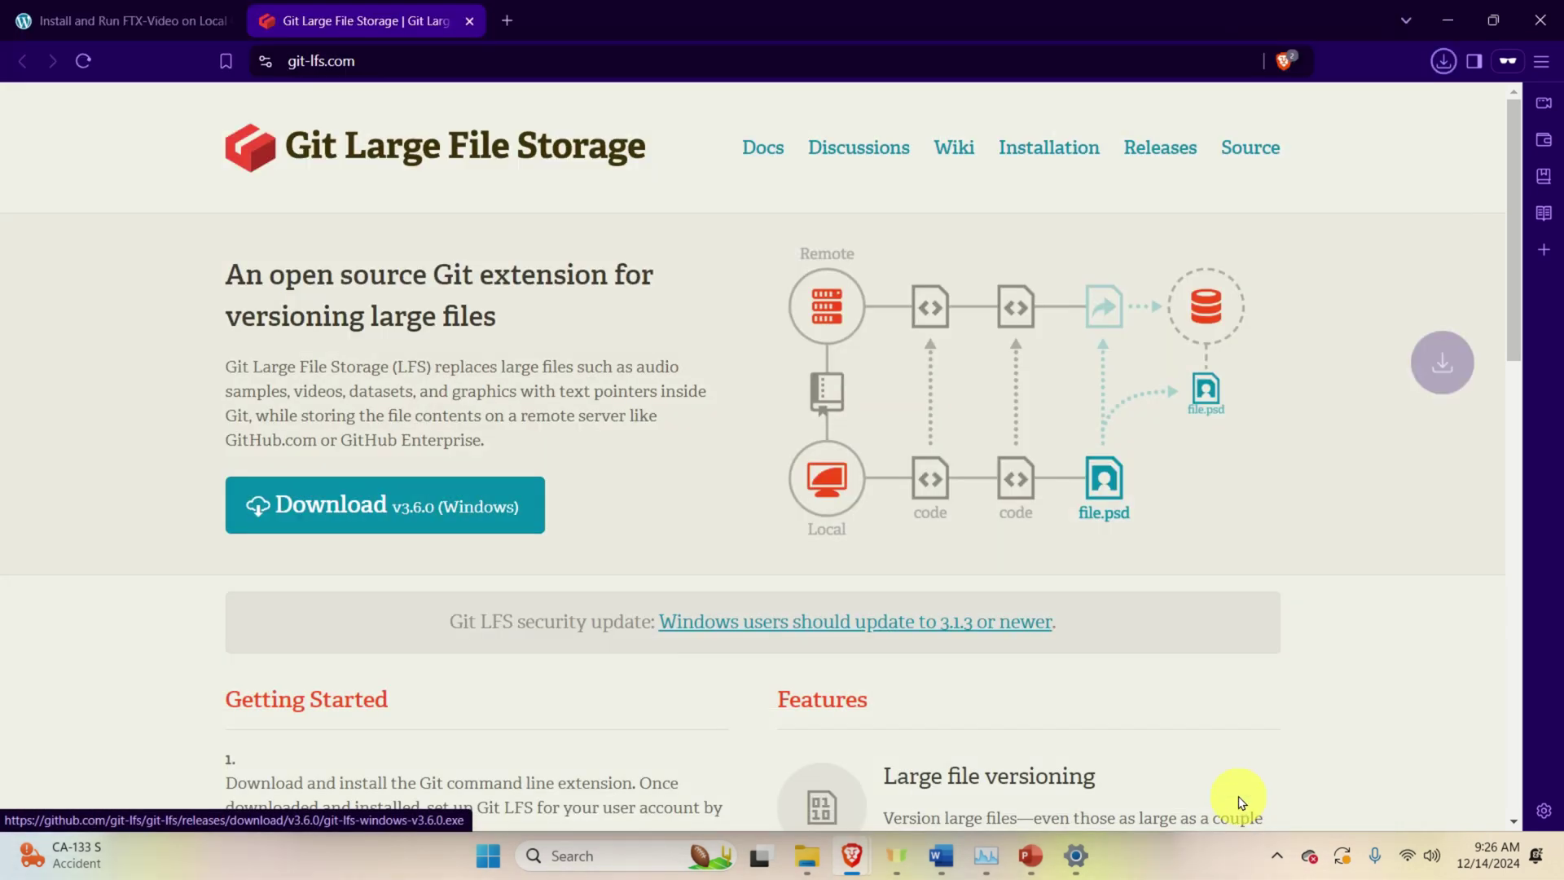
Run the git-lfs-windows-v3.6.0 installer from Downloads, accept the license agreement, install Git LFS, and finish the setup.
{"action": "left_click", "coordinate": [1377, 161]}
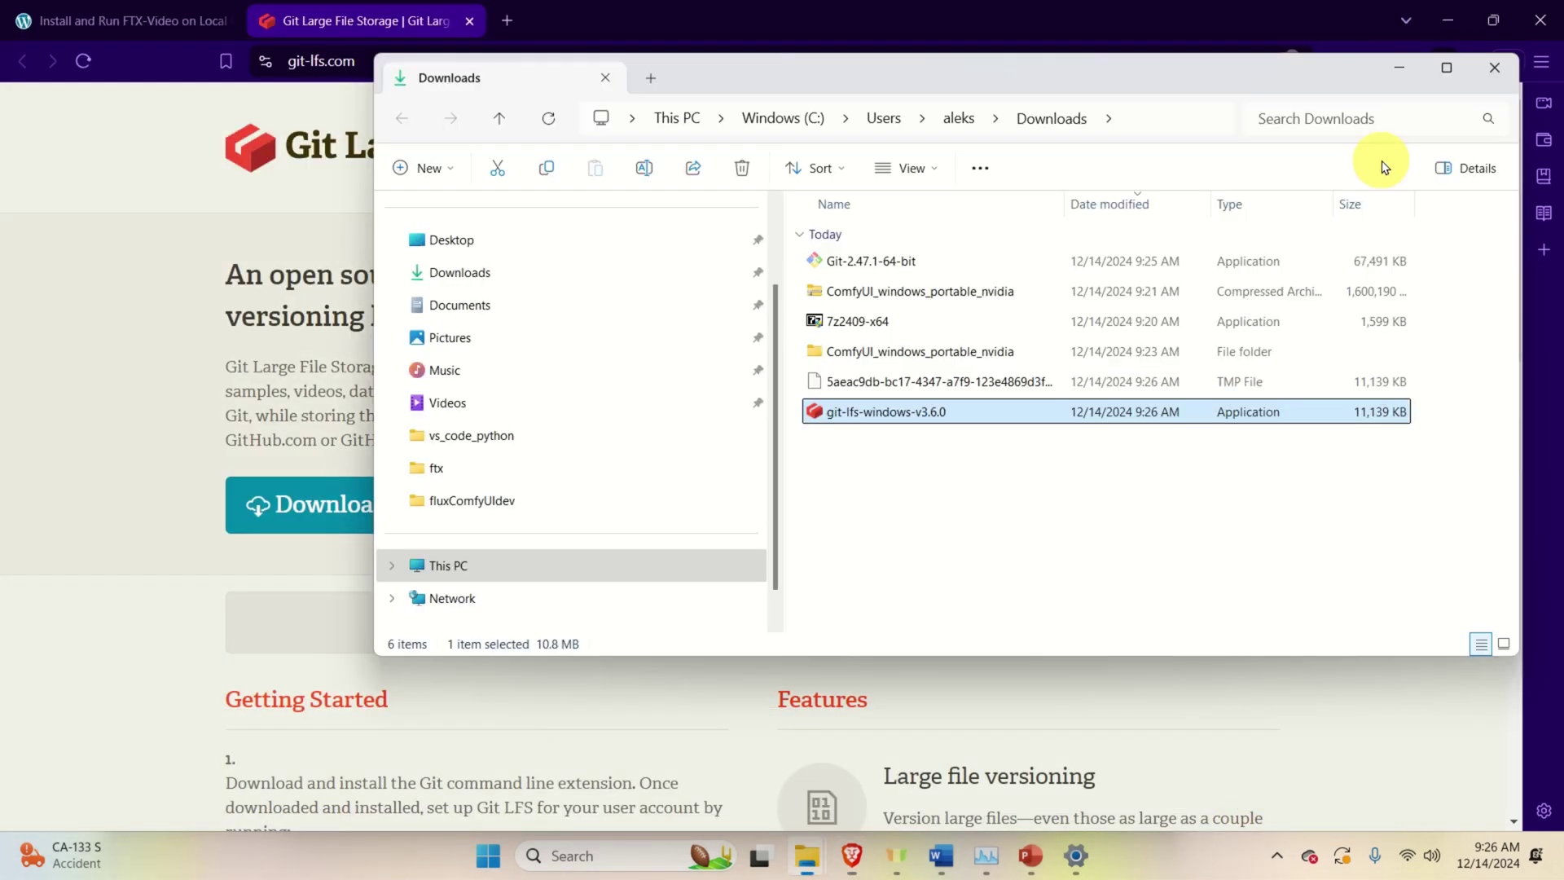
{"action": "double_click", "coordinate": [933, 413]}
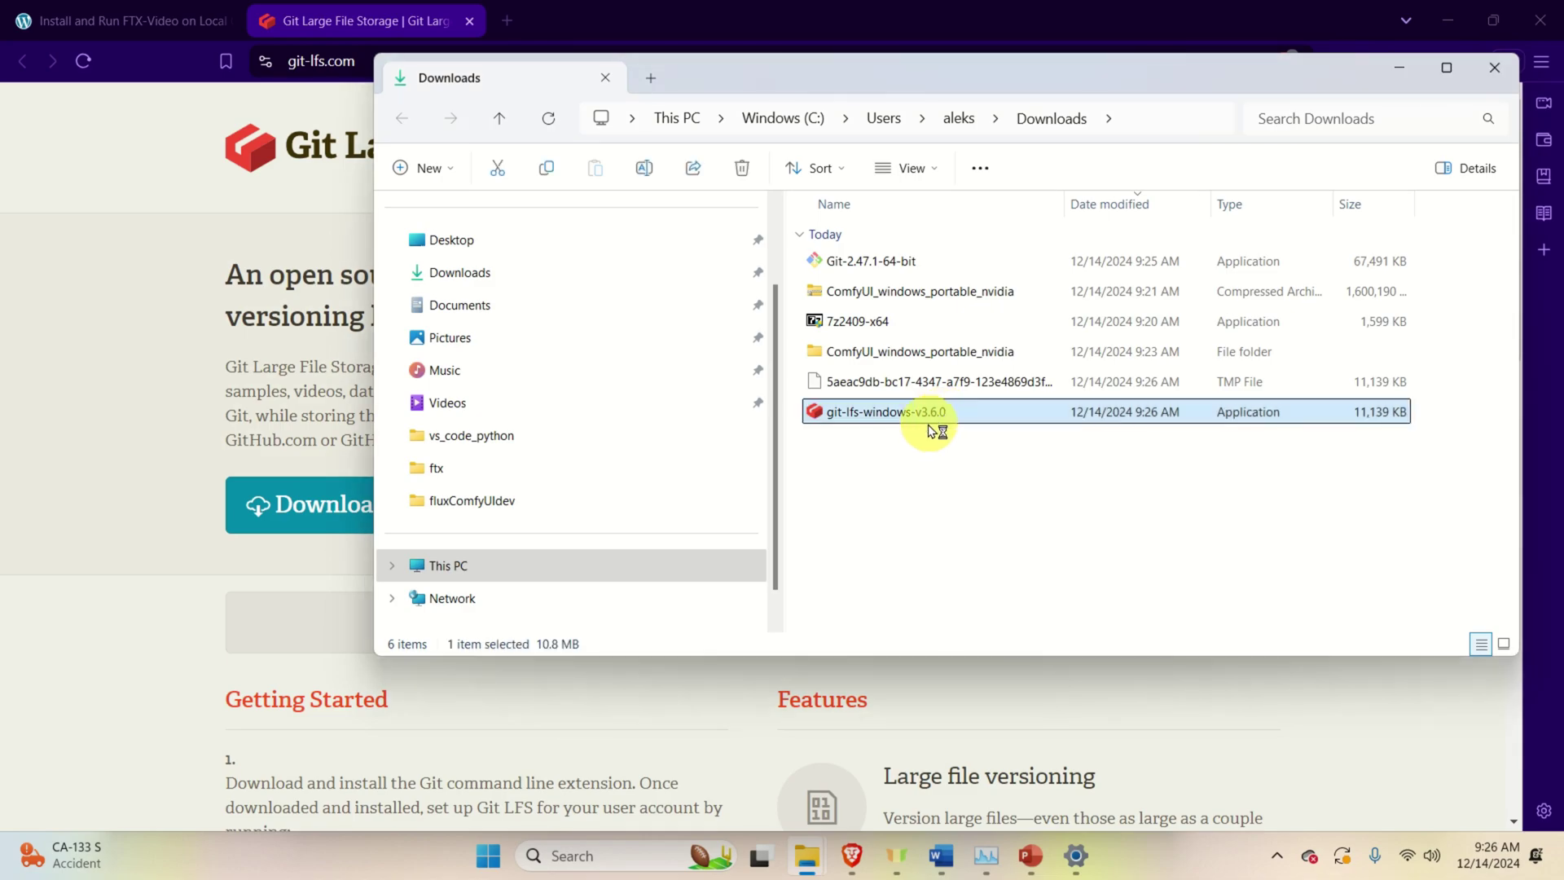
{"action": "left_click", "coordinate": [709, 600]}
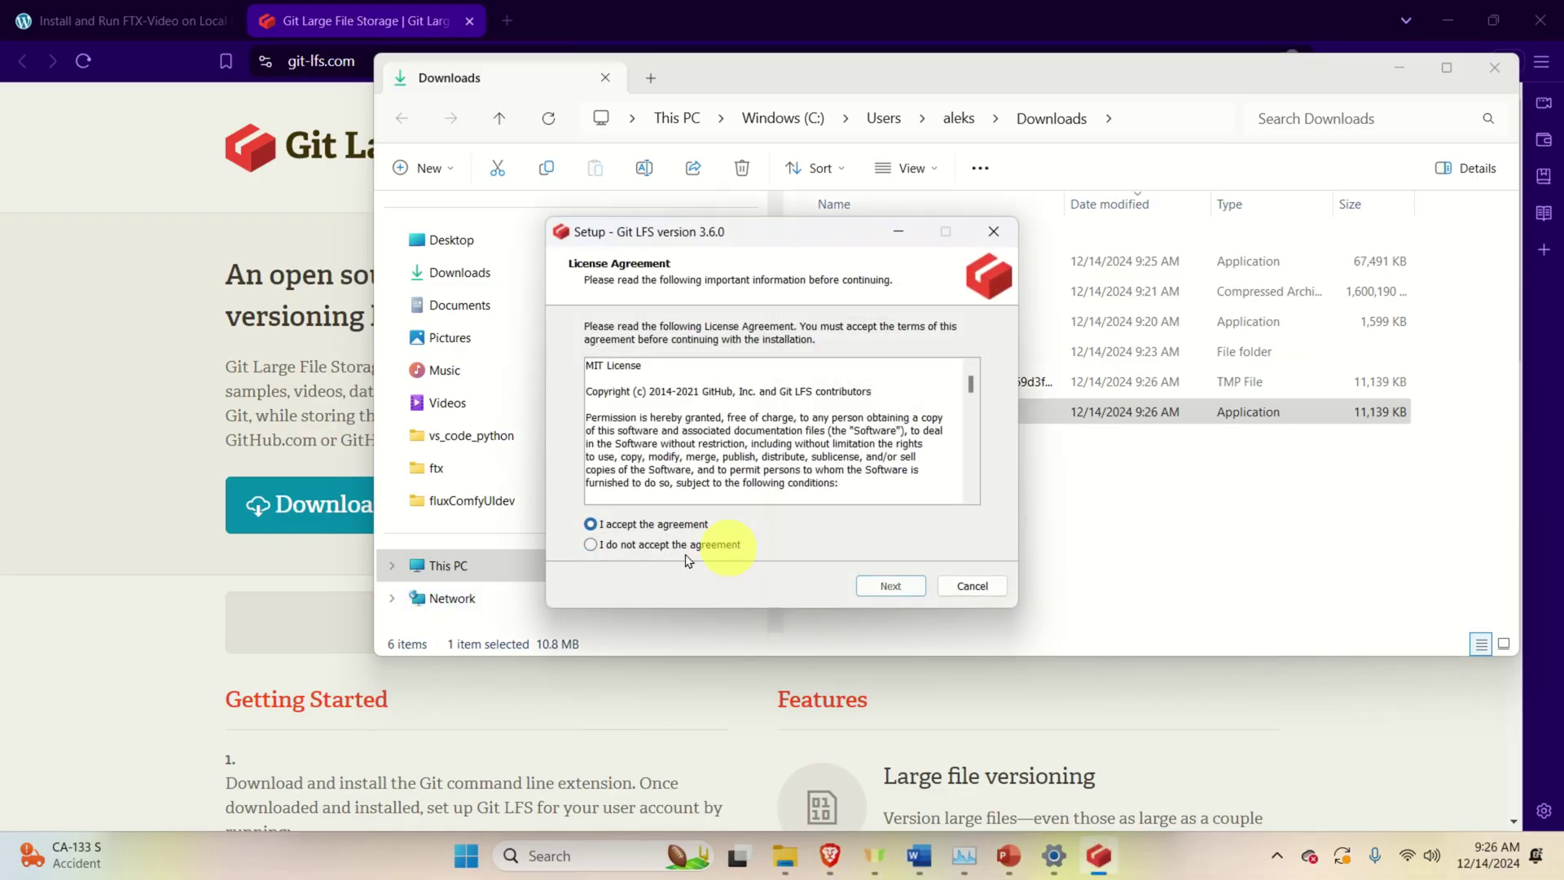
{"action": "left_click", "coordinate": [907, 588]}
{"action": "left_click", "coordinate": [904, 594]}
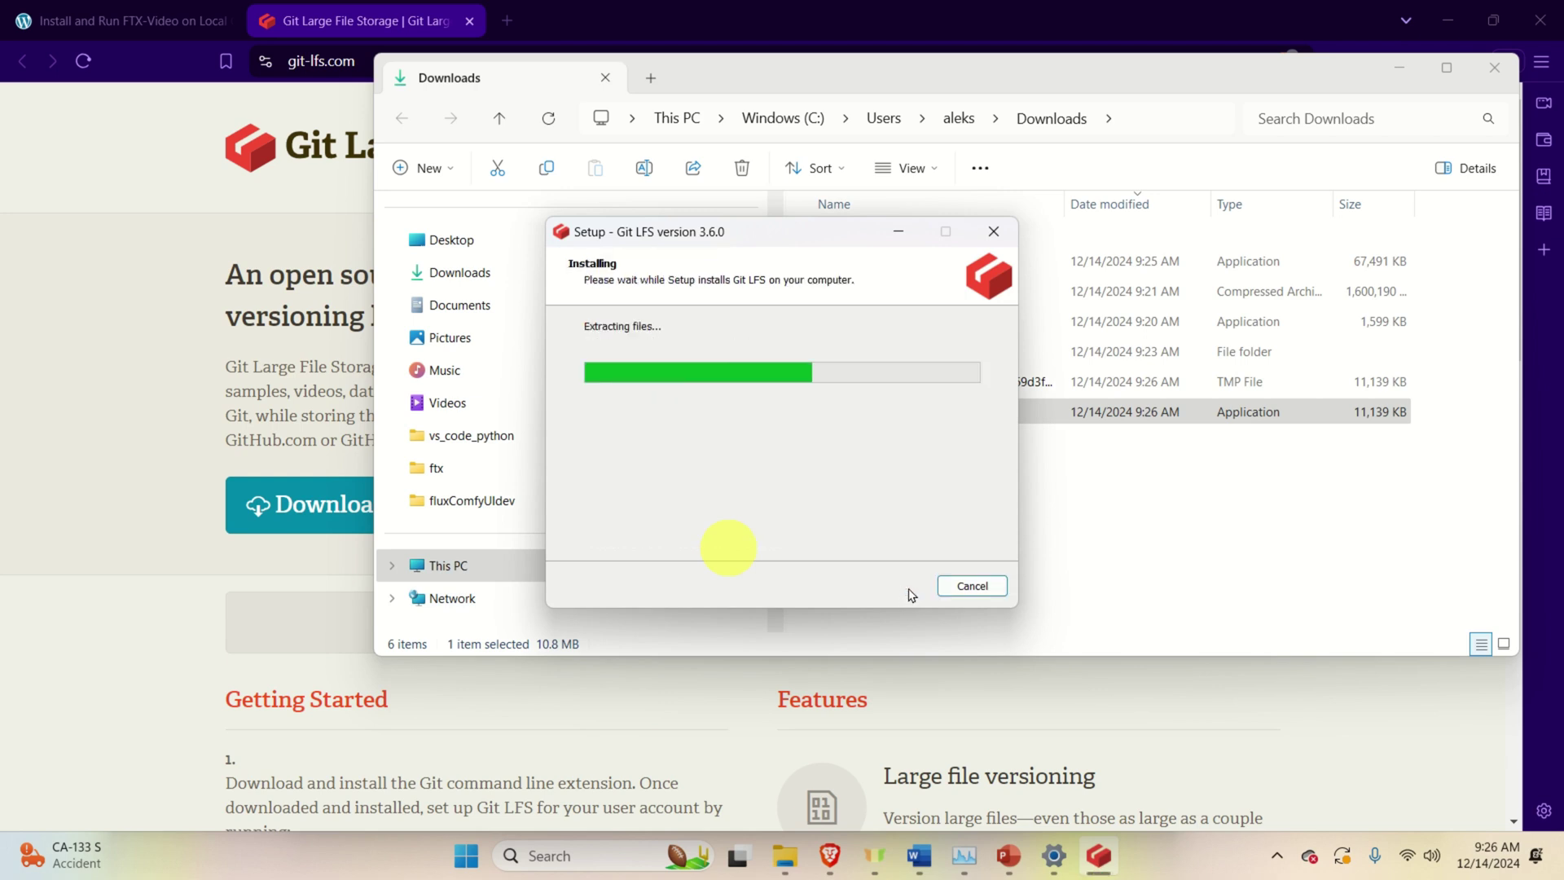
{"action": "left_click", "coordinate": [891, 585]}
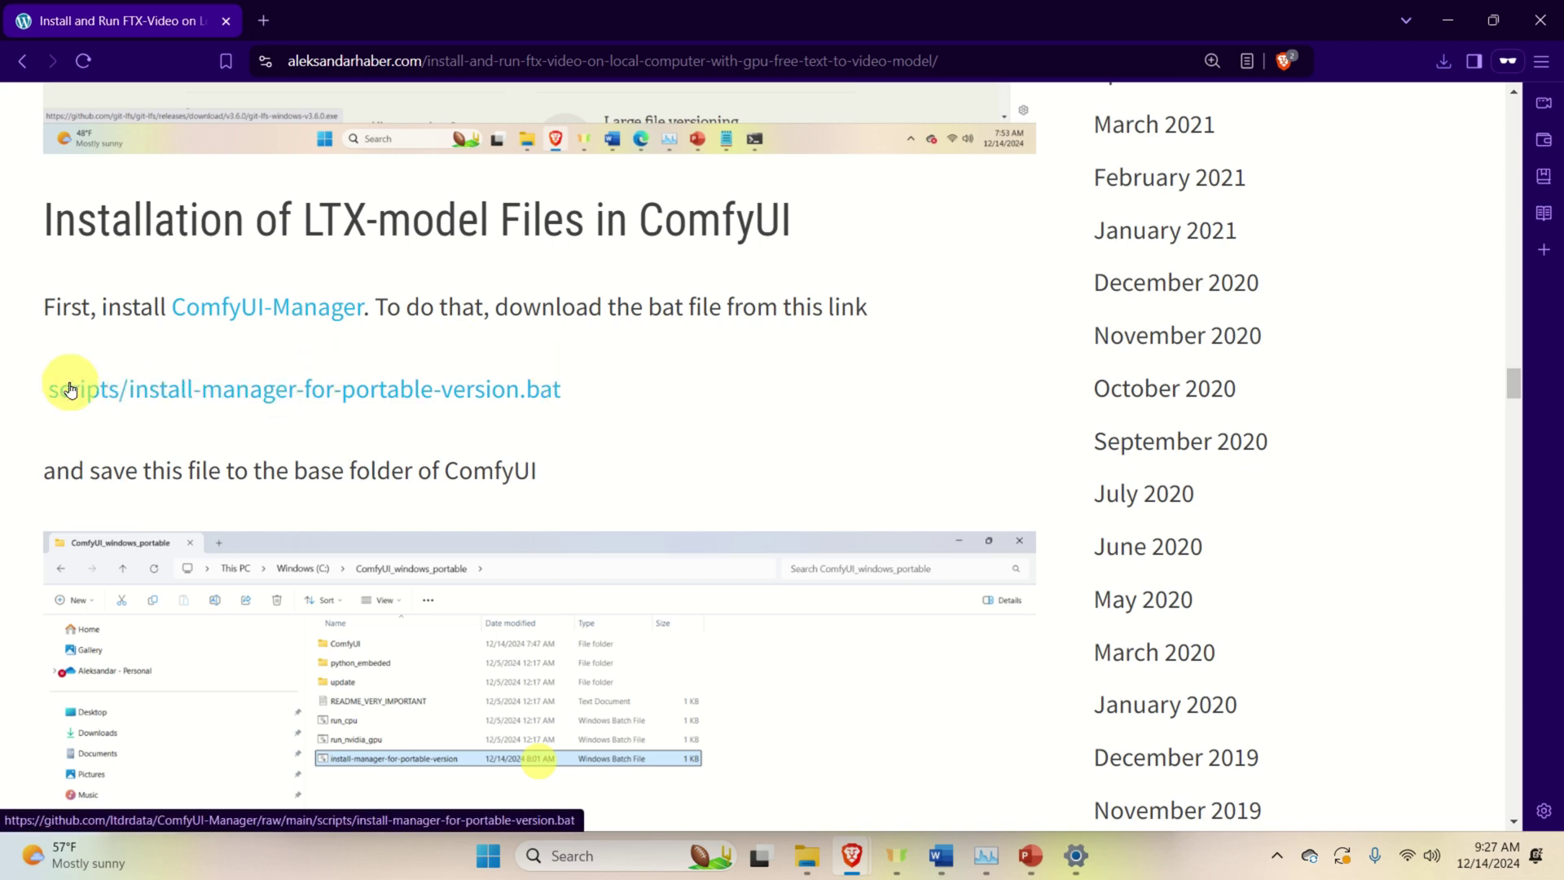
Open the tutorial's install-manager-for-portable-version.bat link in a separate tab and examine the script and its address.
{"action": "right_click", "coordinate": [141, 388]}
{"action": "left_click", "coordinate": [238, 406]}
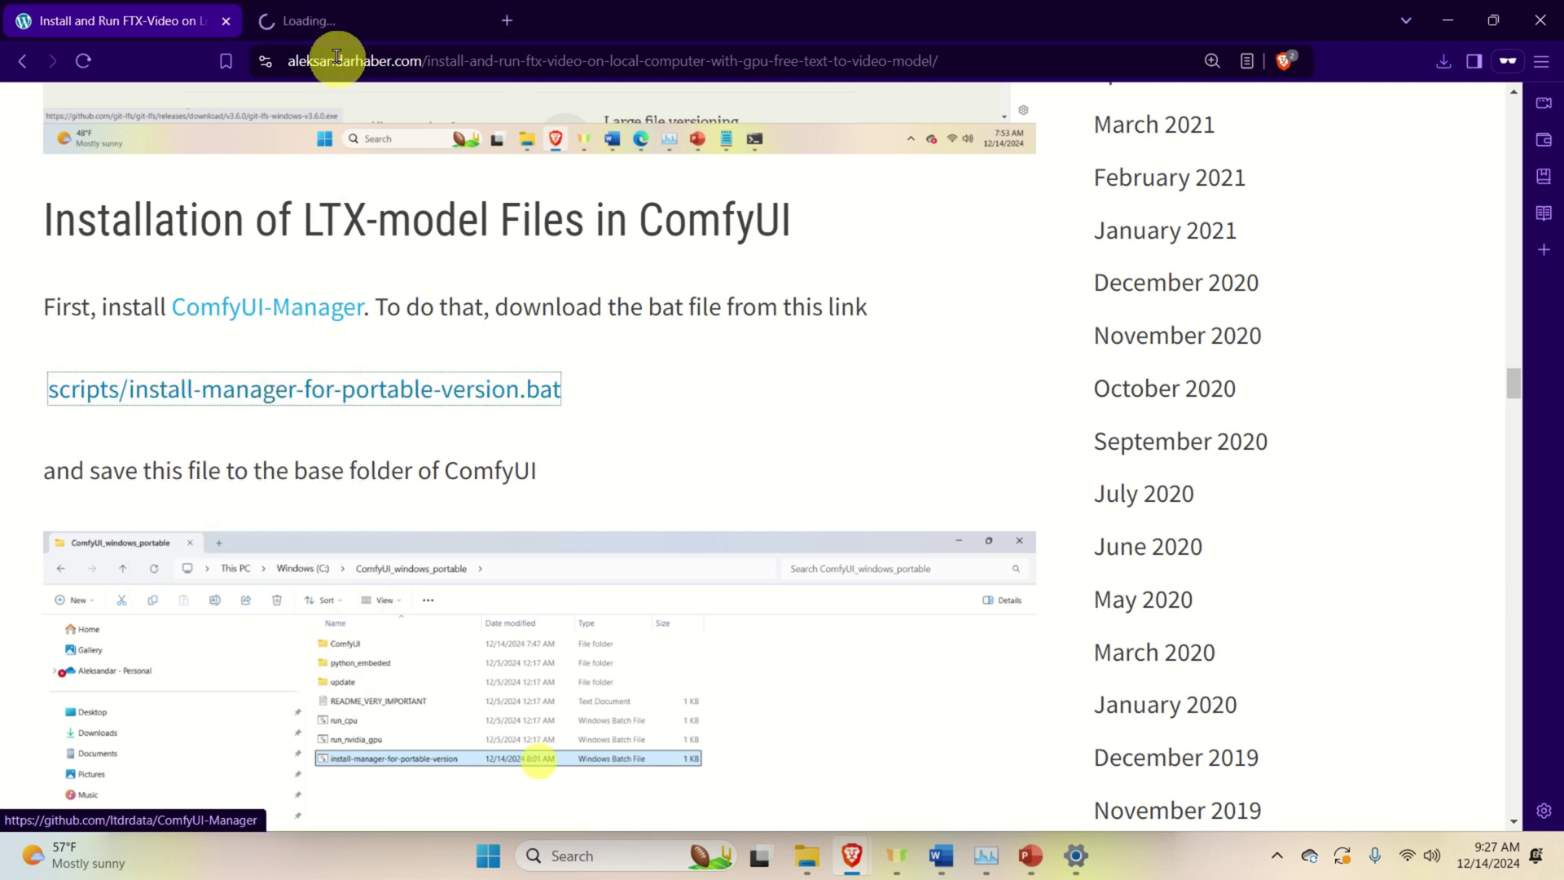
{"action": "left_click", "coordinate": [346, 23]}
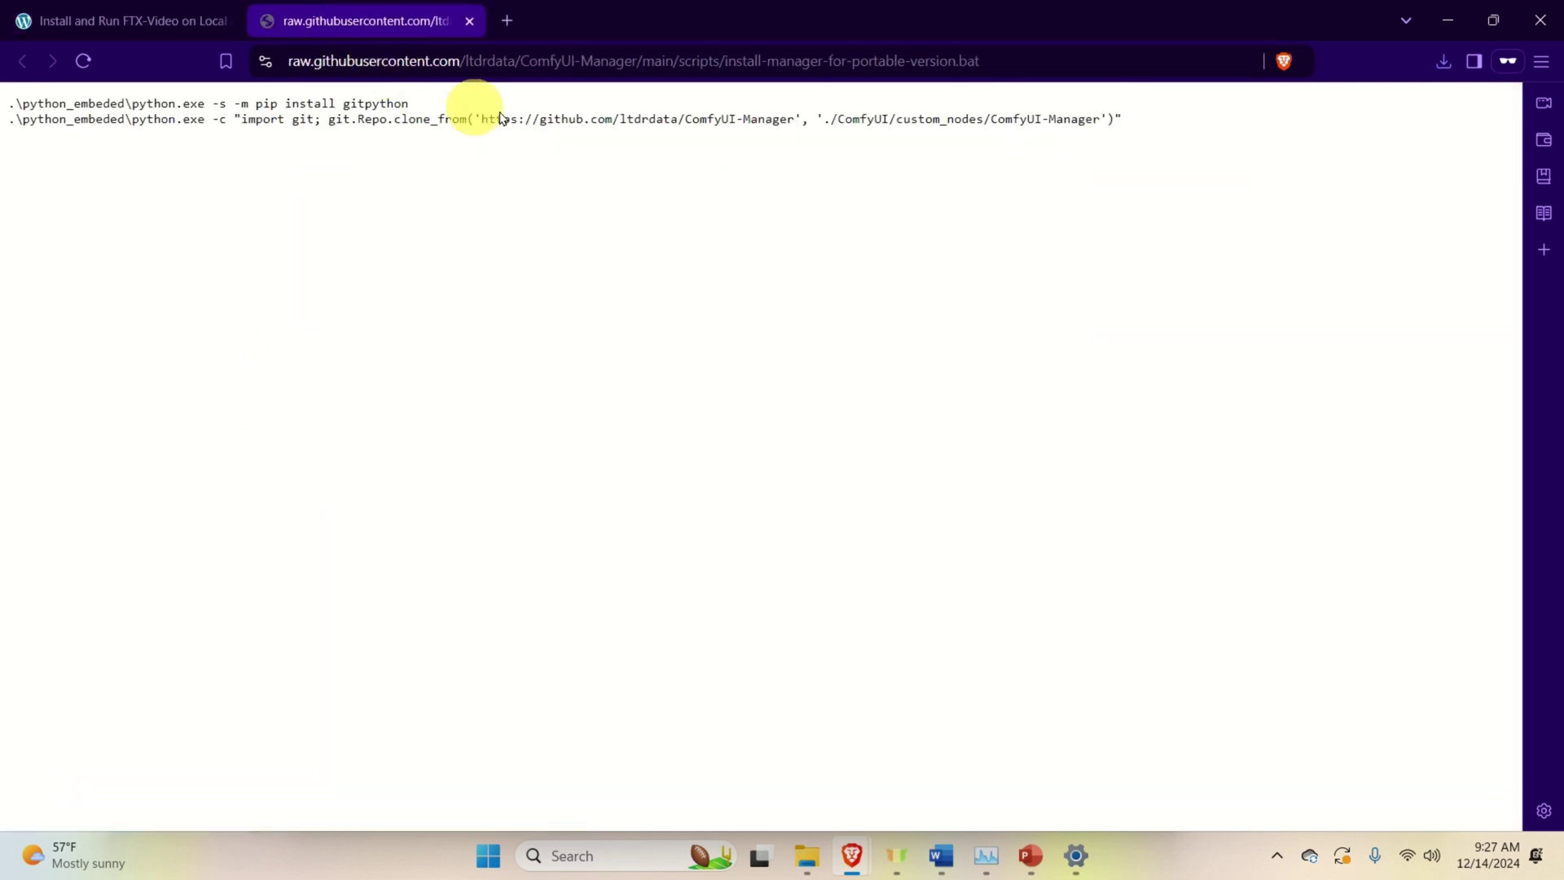
{"action": "left_click", "coordinate": [357, 59]}
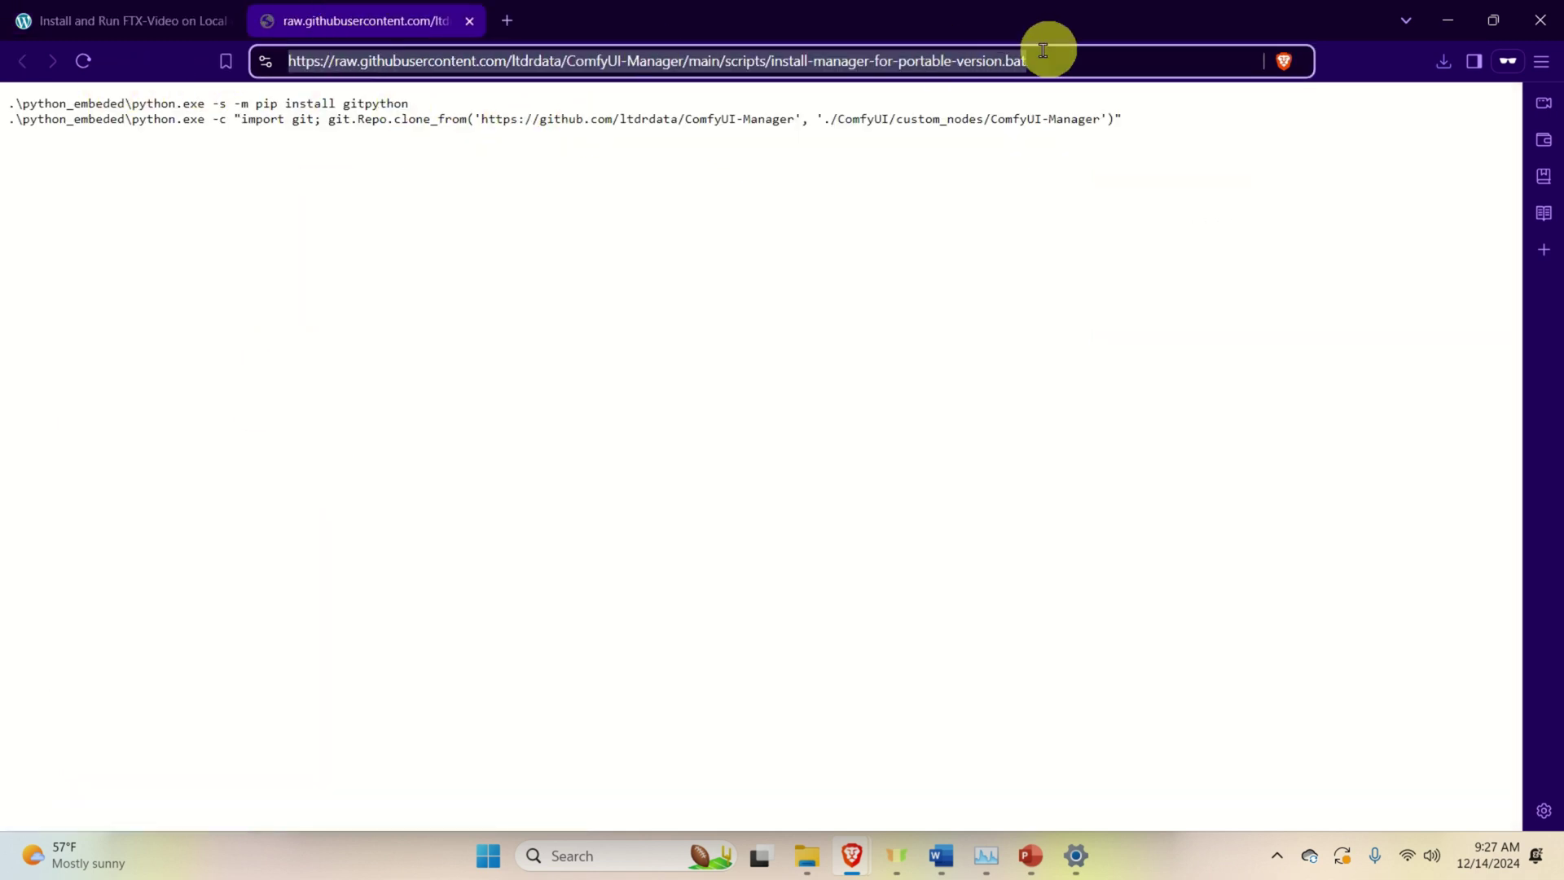
From the tutorial page, save the linked install-manager-for-portable-version batch file into C:\ComfyUI_windows_portable.
{"action": "left_click", "coordinate": [163, 11]}
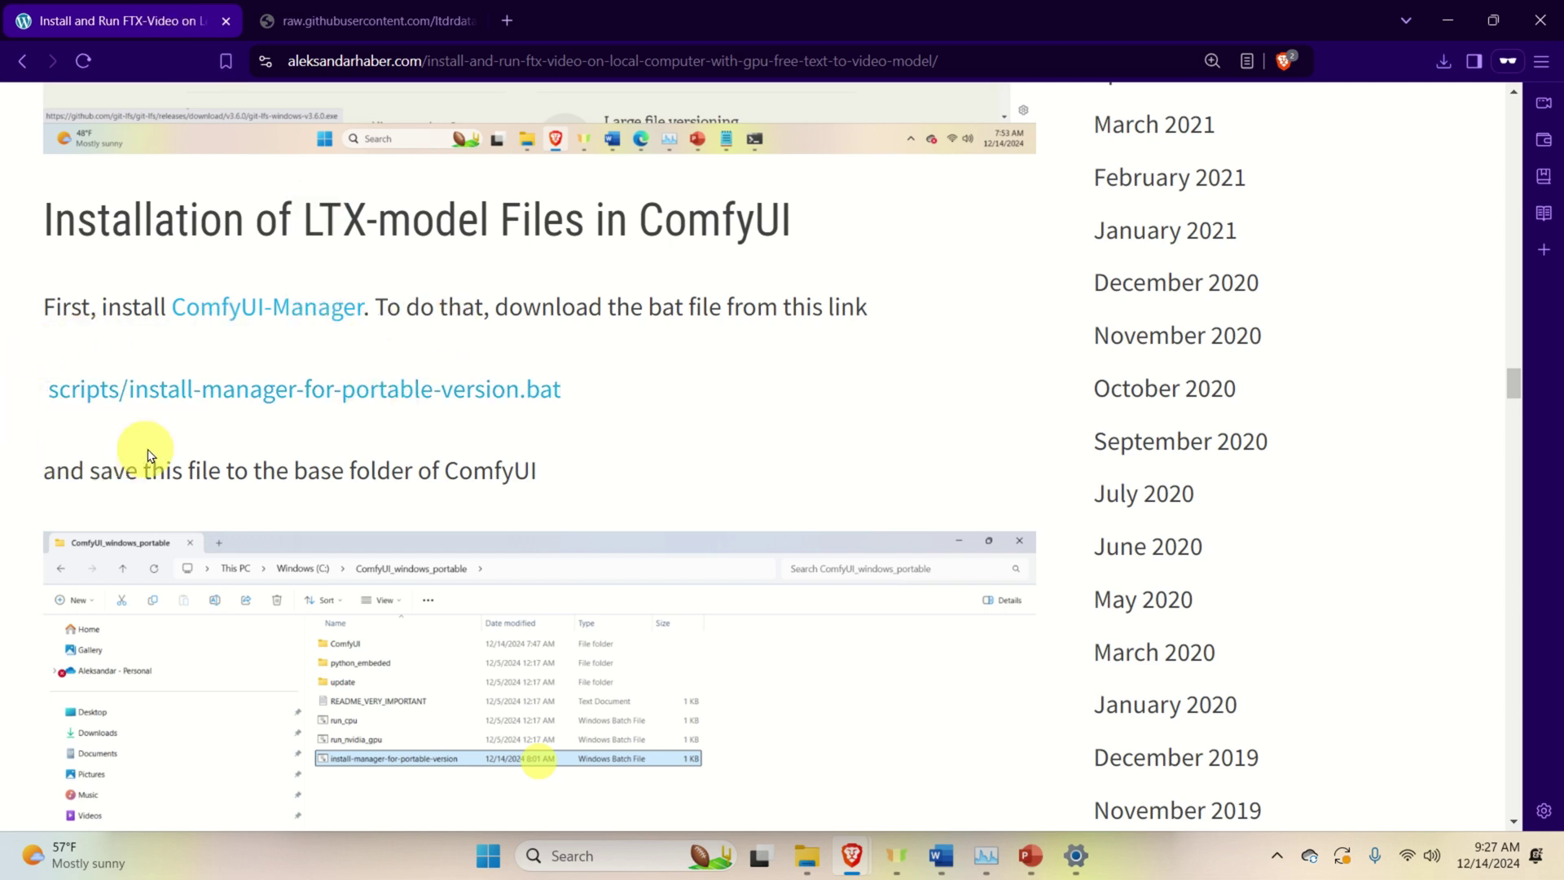
{"action": "right_click", "coordinate": [230, 391]}
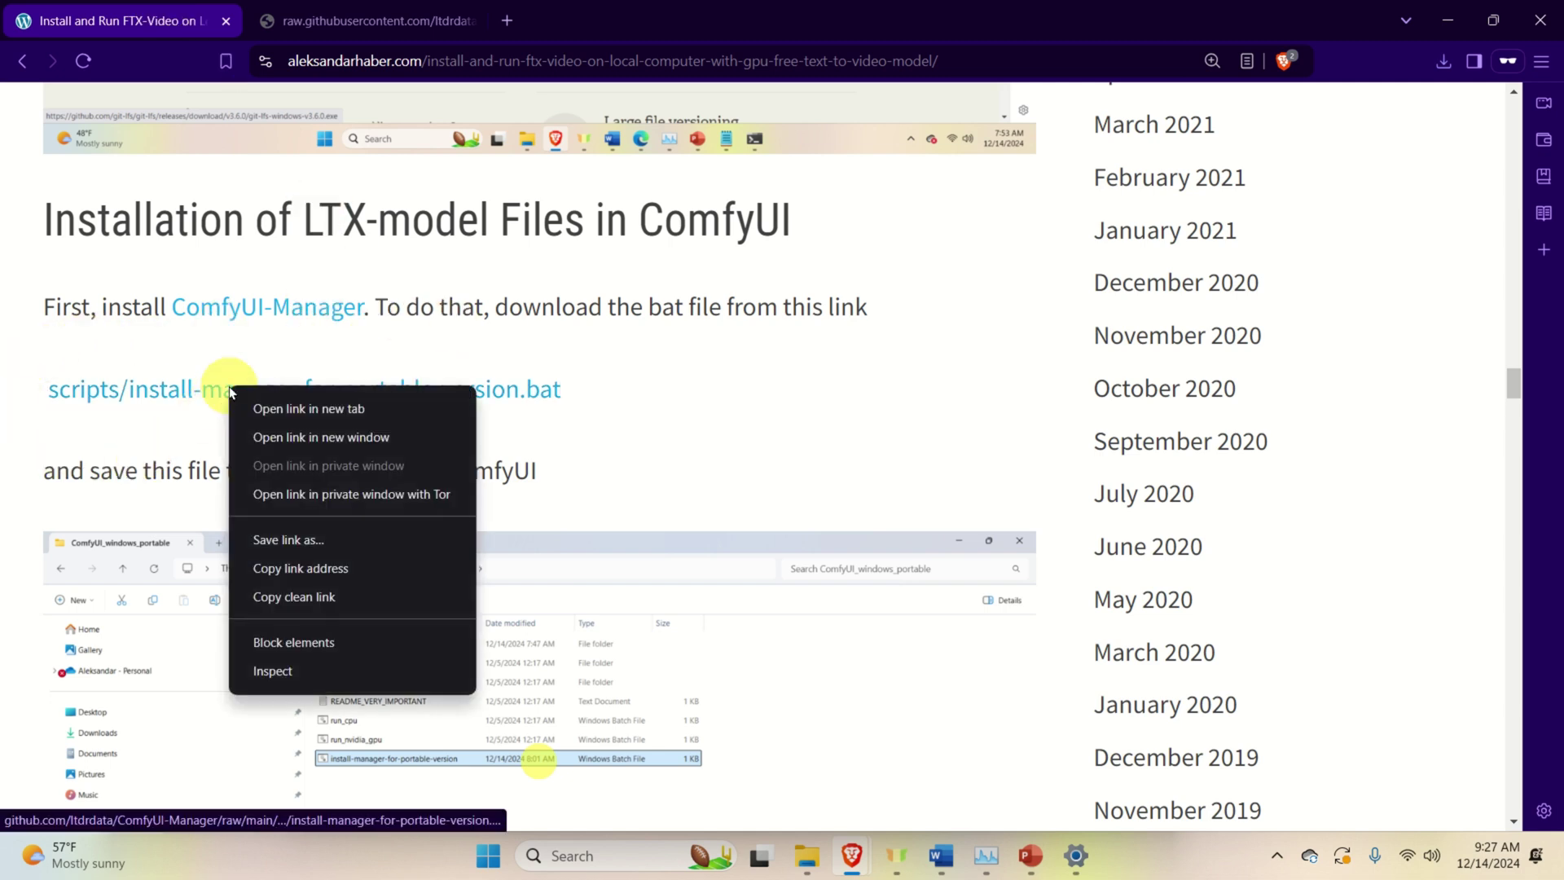
{"action": "left_click", "coordinate": [341, 539]}
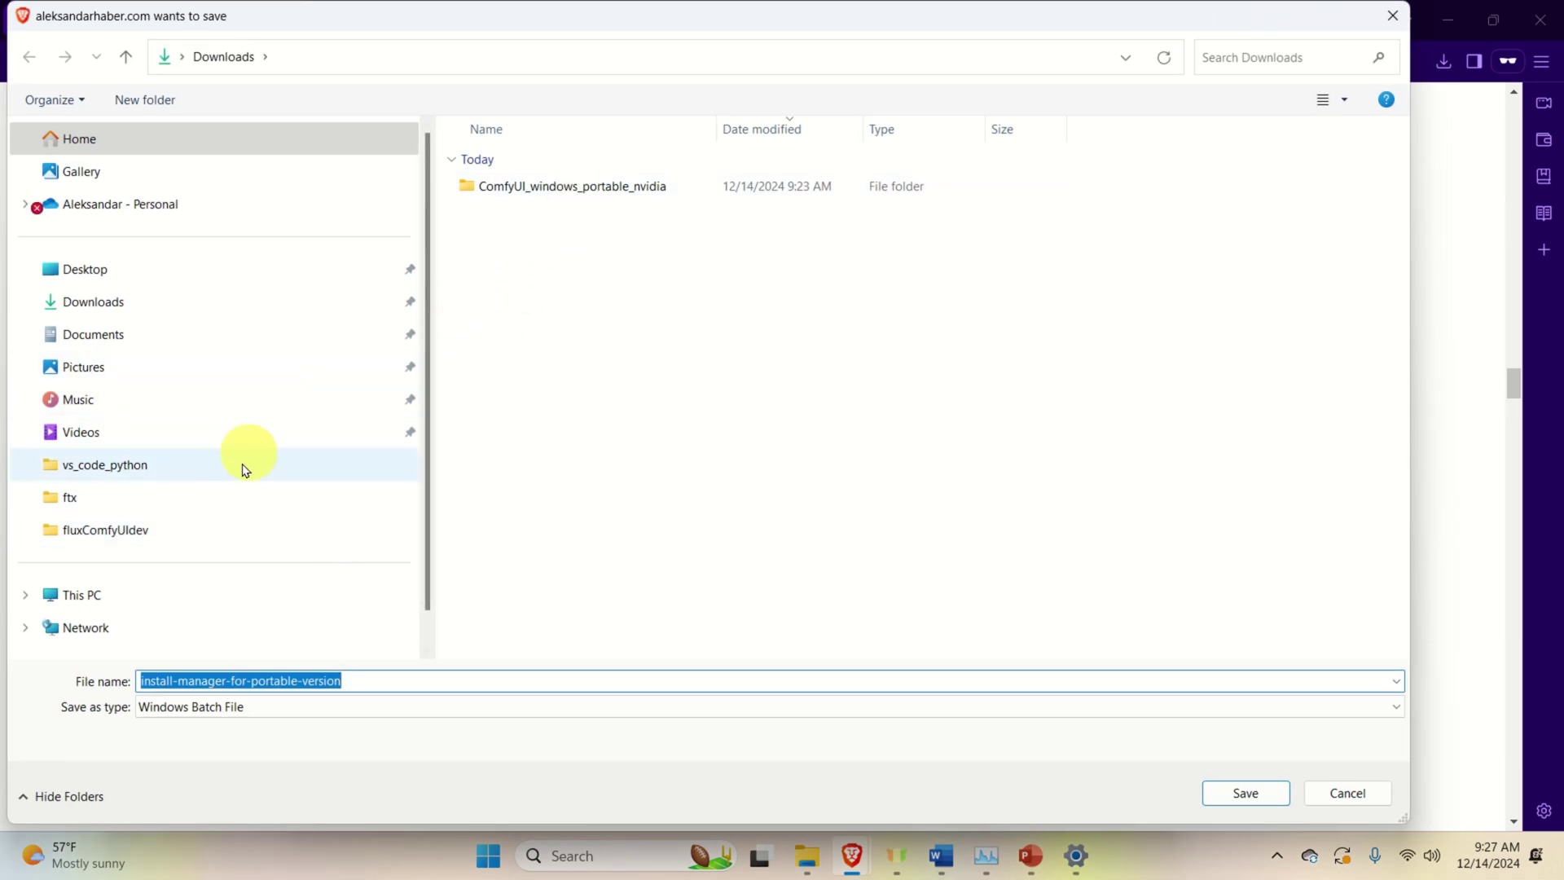
{"action": "left_click", "coordinate": [144, 601]}
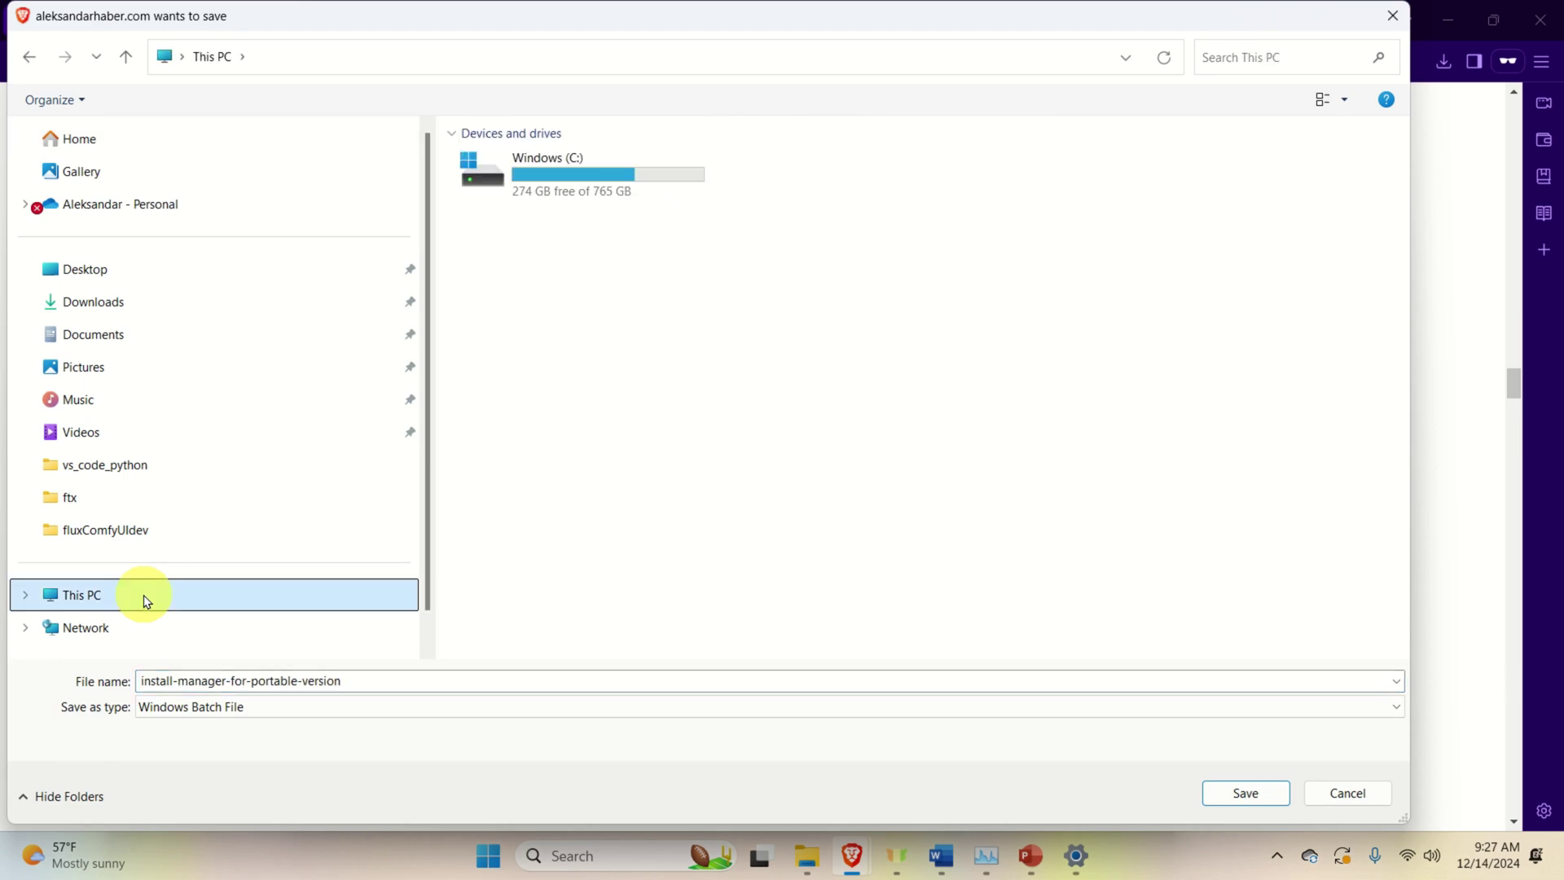
{"action": "double_click", "coordinate": [673, 199]}
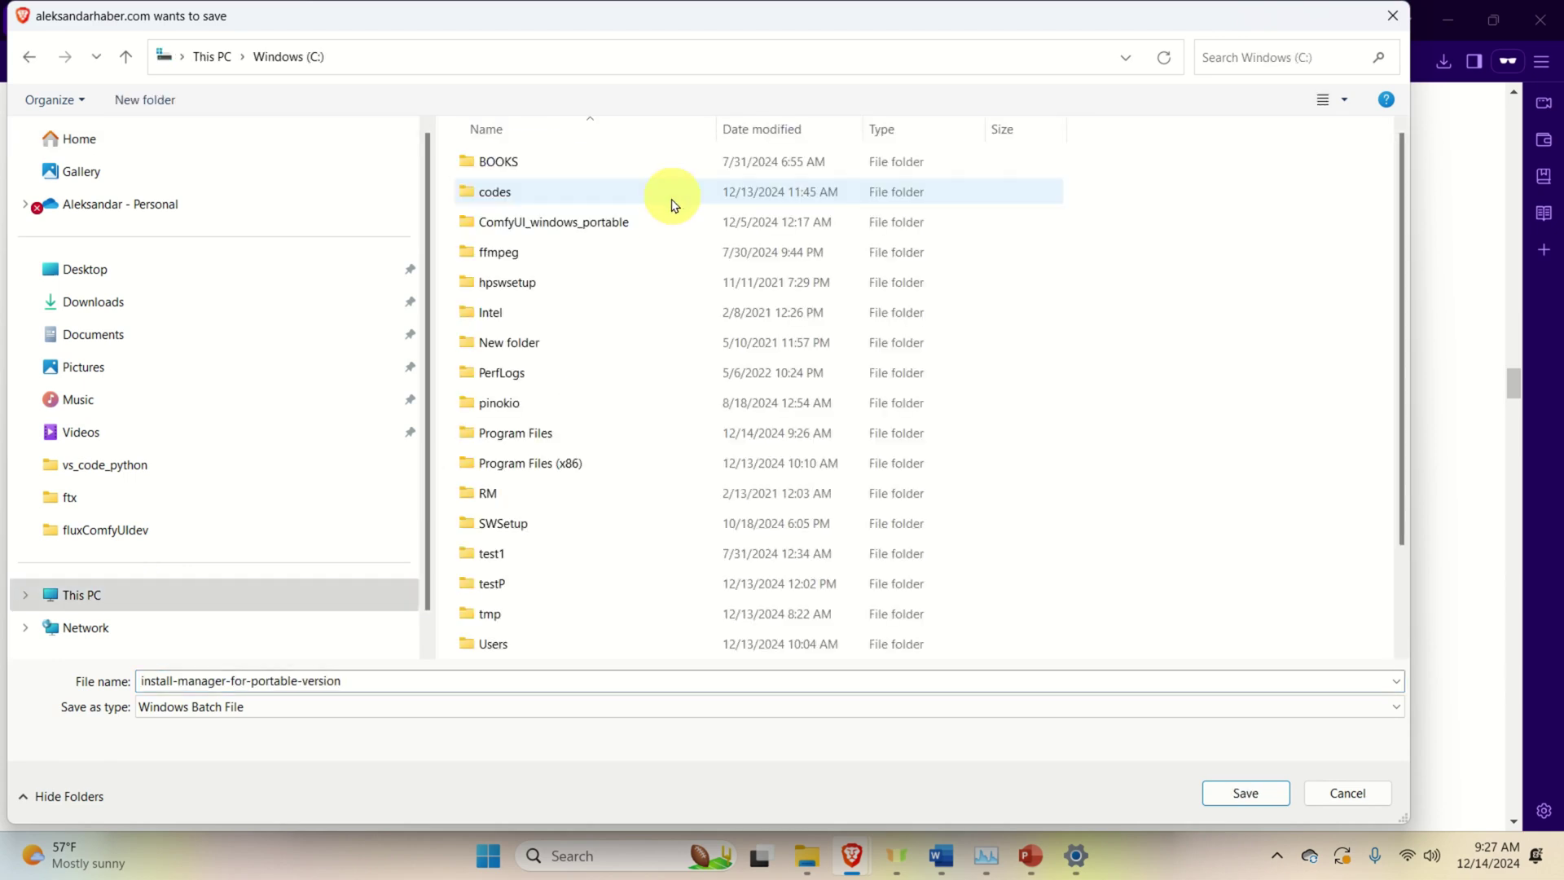
{"action": "double_click", "coordinate": [608, 230]}
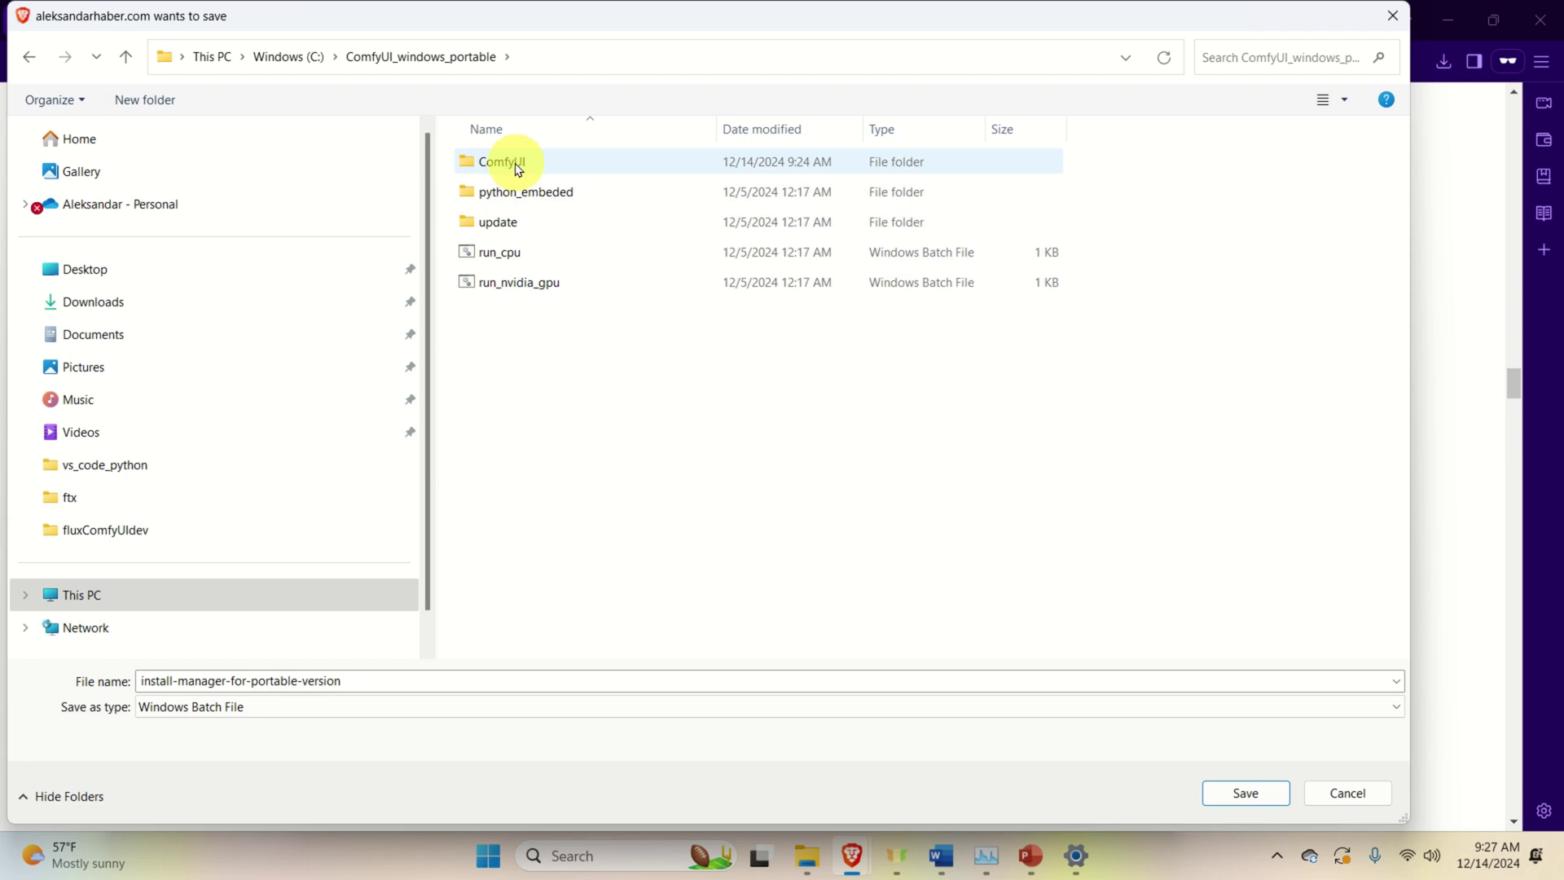
{"action": "mouse_move", "coordinate": [536, 170]}
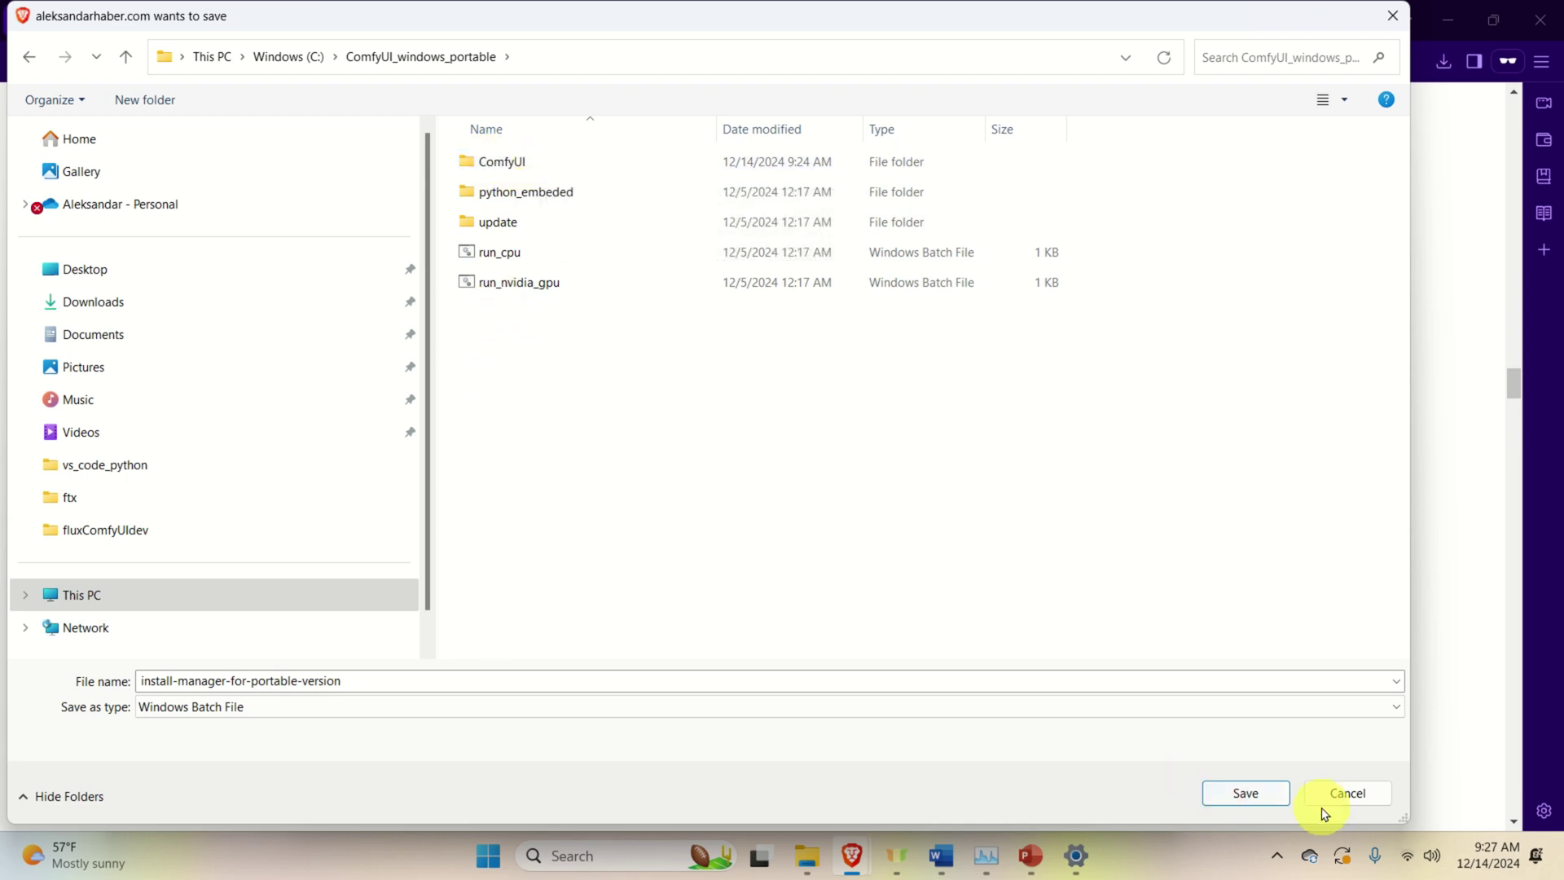
{"action": "left_click", "coordinate": [1243, 790]}
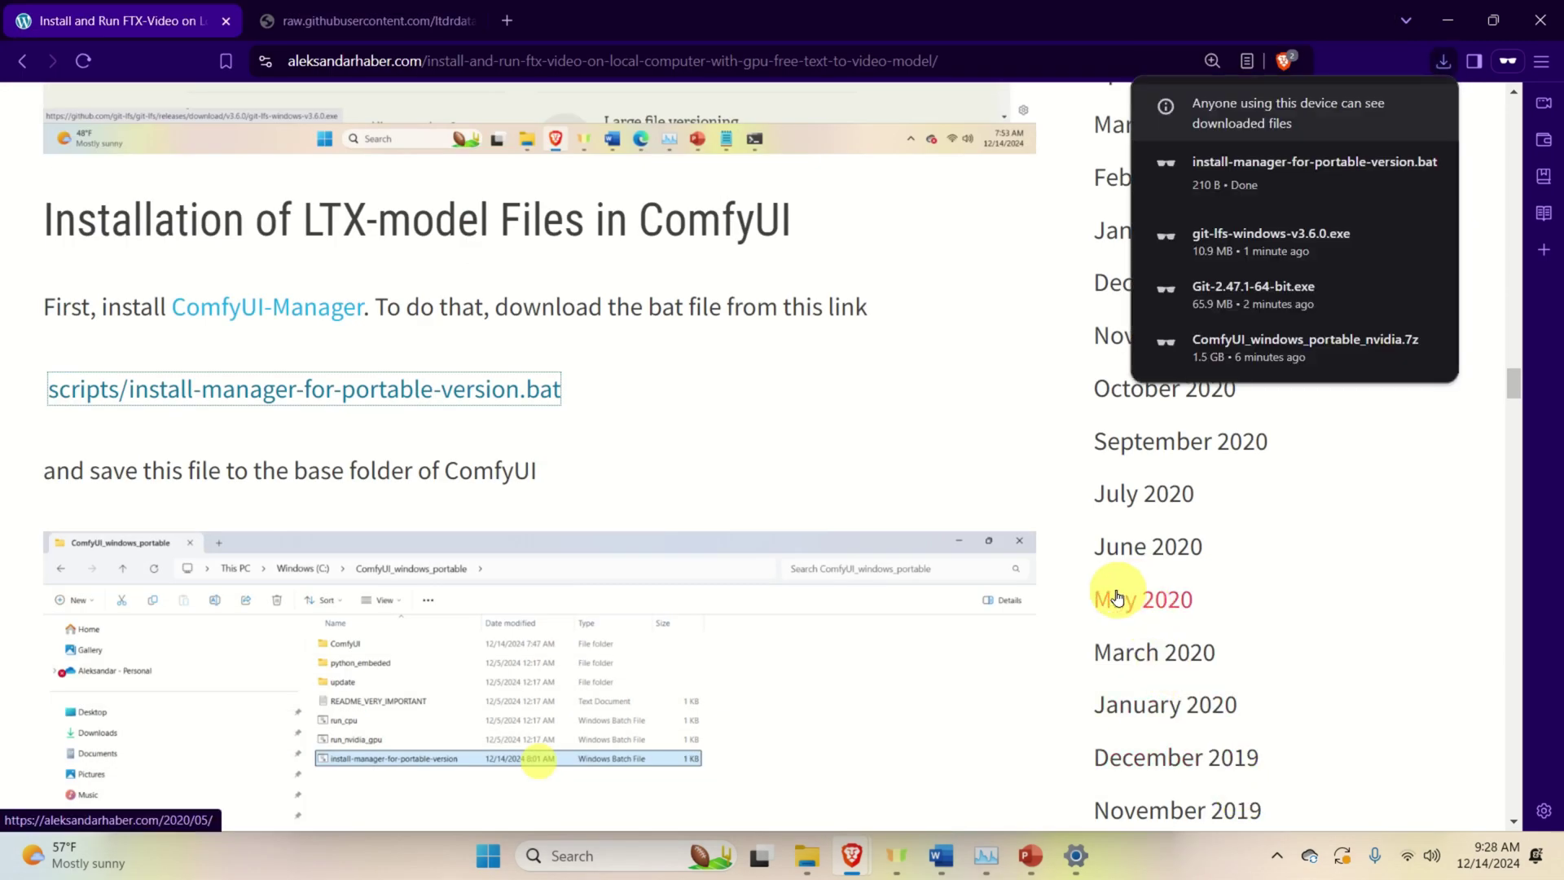
Switch to the C:\ComfyUI_windows_portable folder in File Explorer and run install-manager-for-portable-version.
{"action": "scroll", "coordinate": [684, 472], "scroll_direction": "down", "scroll_amount": 6}
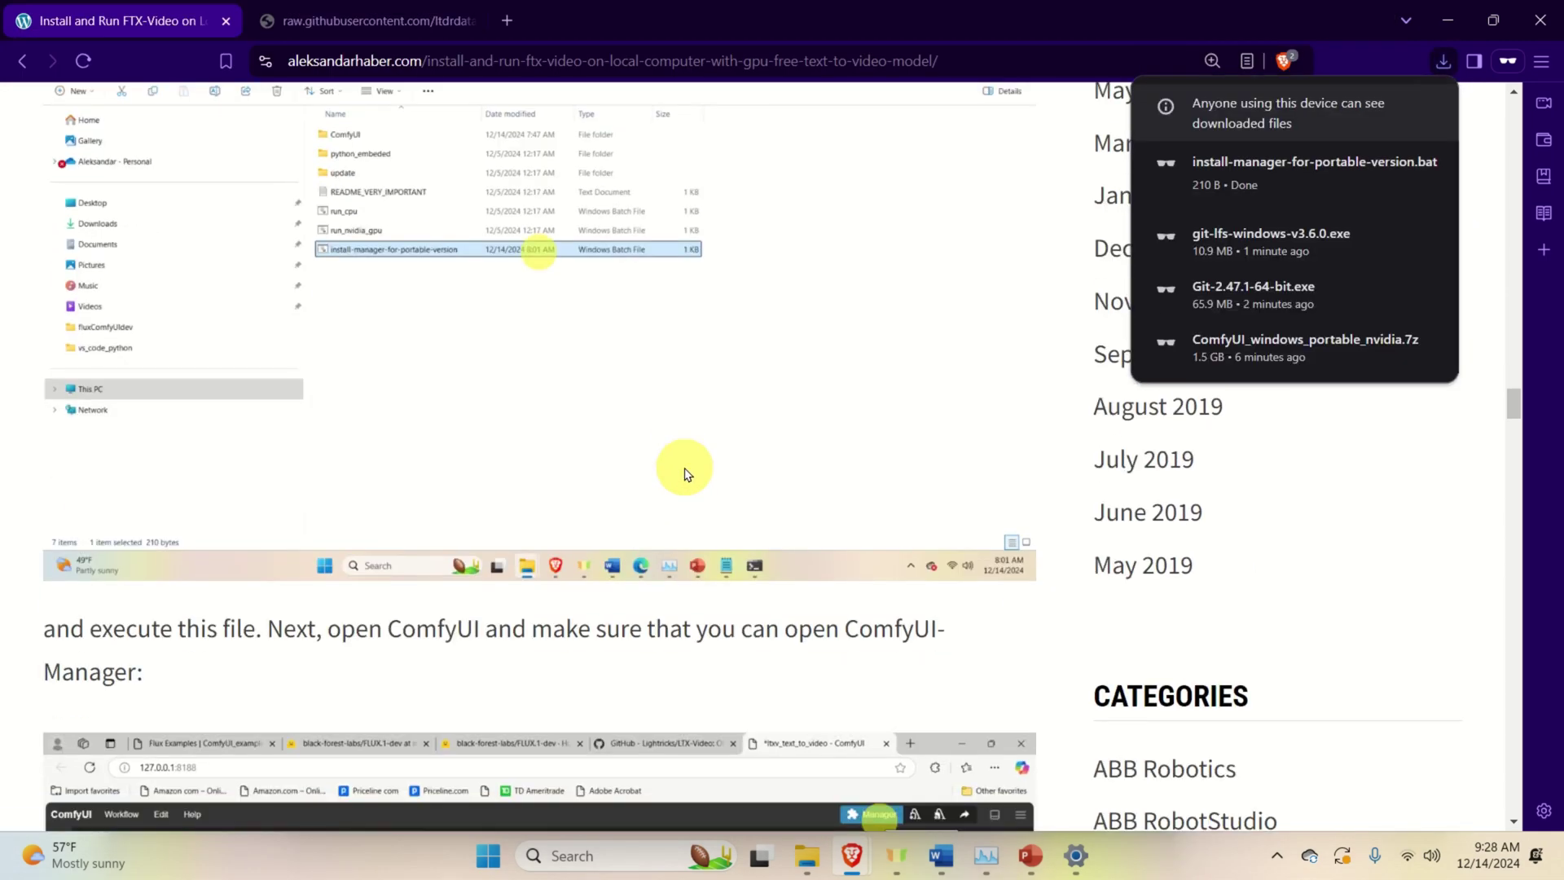
{"action": "scroll", "coordinate": [685, 474], "scroll_direction": "down", "scroll_amount": 2}
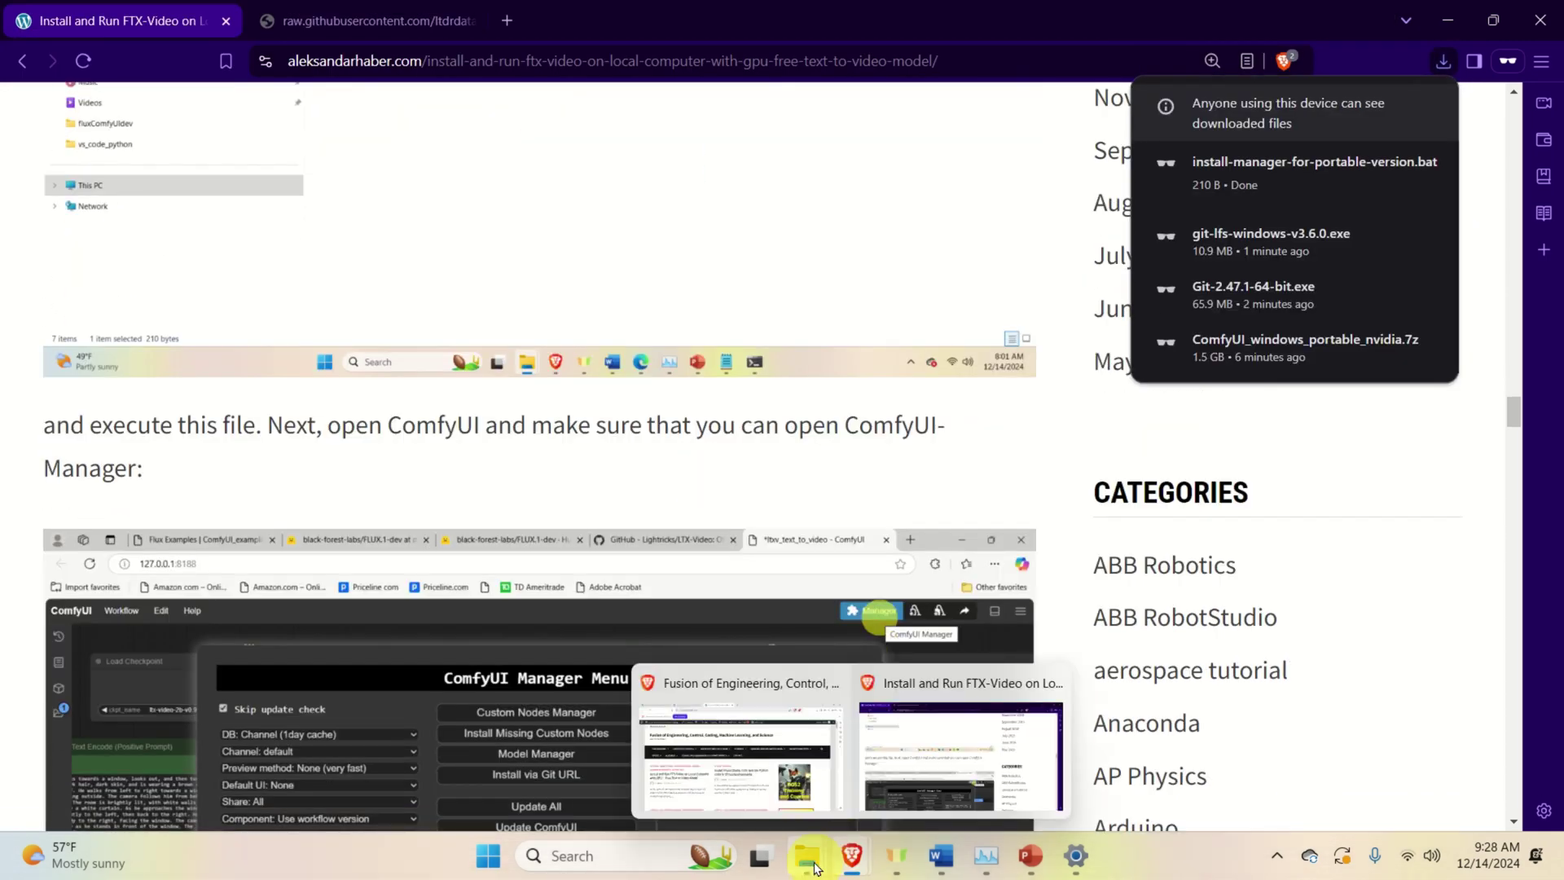
{"action": "left_click", "coordinate": [813, 855]}
{"action": "left_click", "coordinate": [450, 741]}
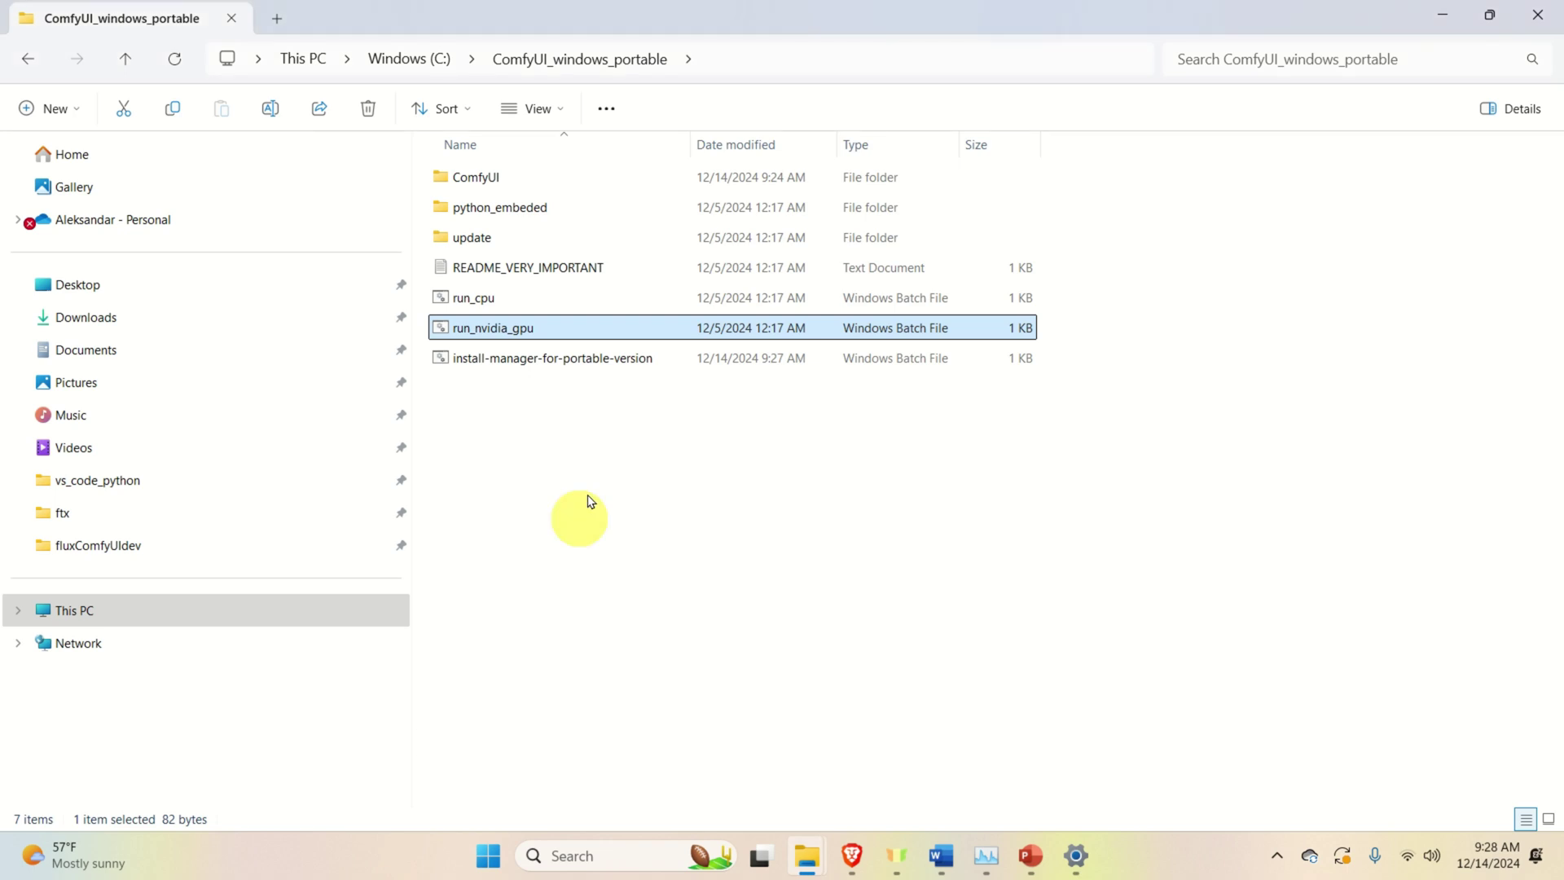
{"action": "left_click", "coordinate": [570, 379]}
{"action": "left_click", "coordinate": [579, 364]}
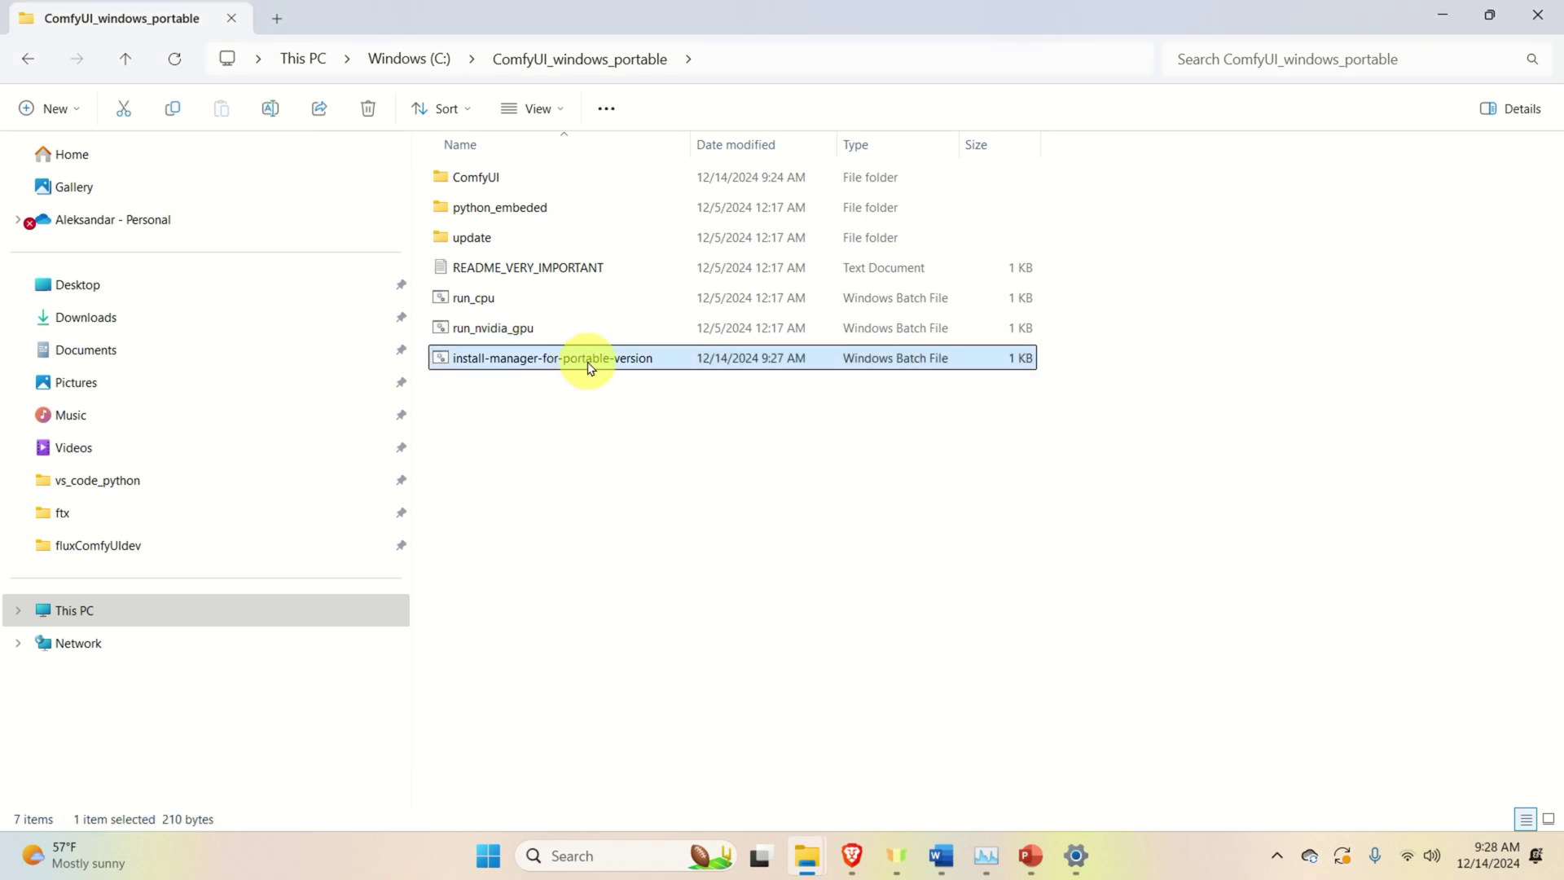
{"action": "double_click", "coordinate": [622, 356]}
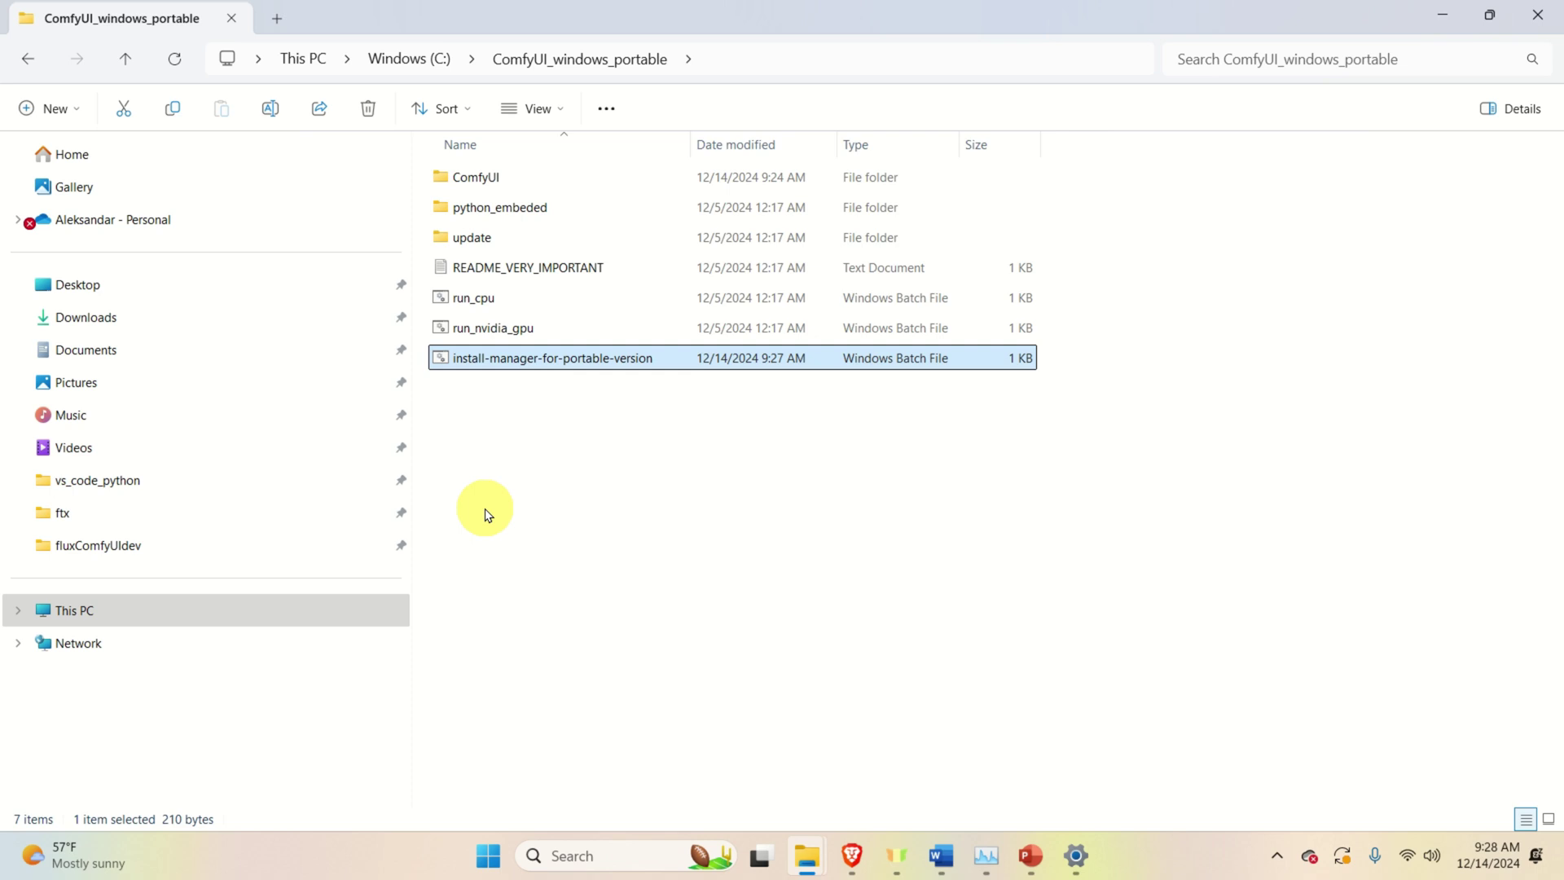
Start ComfyUI by running the run_nvidia_gpu batch file from the ComfyUI_windows_portable folder.
{"action": "double_click", "coordinate": [501, 333]}
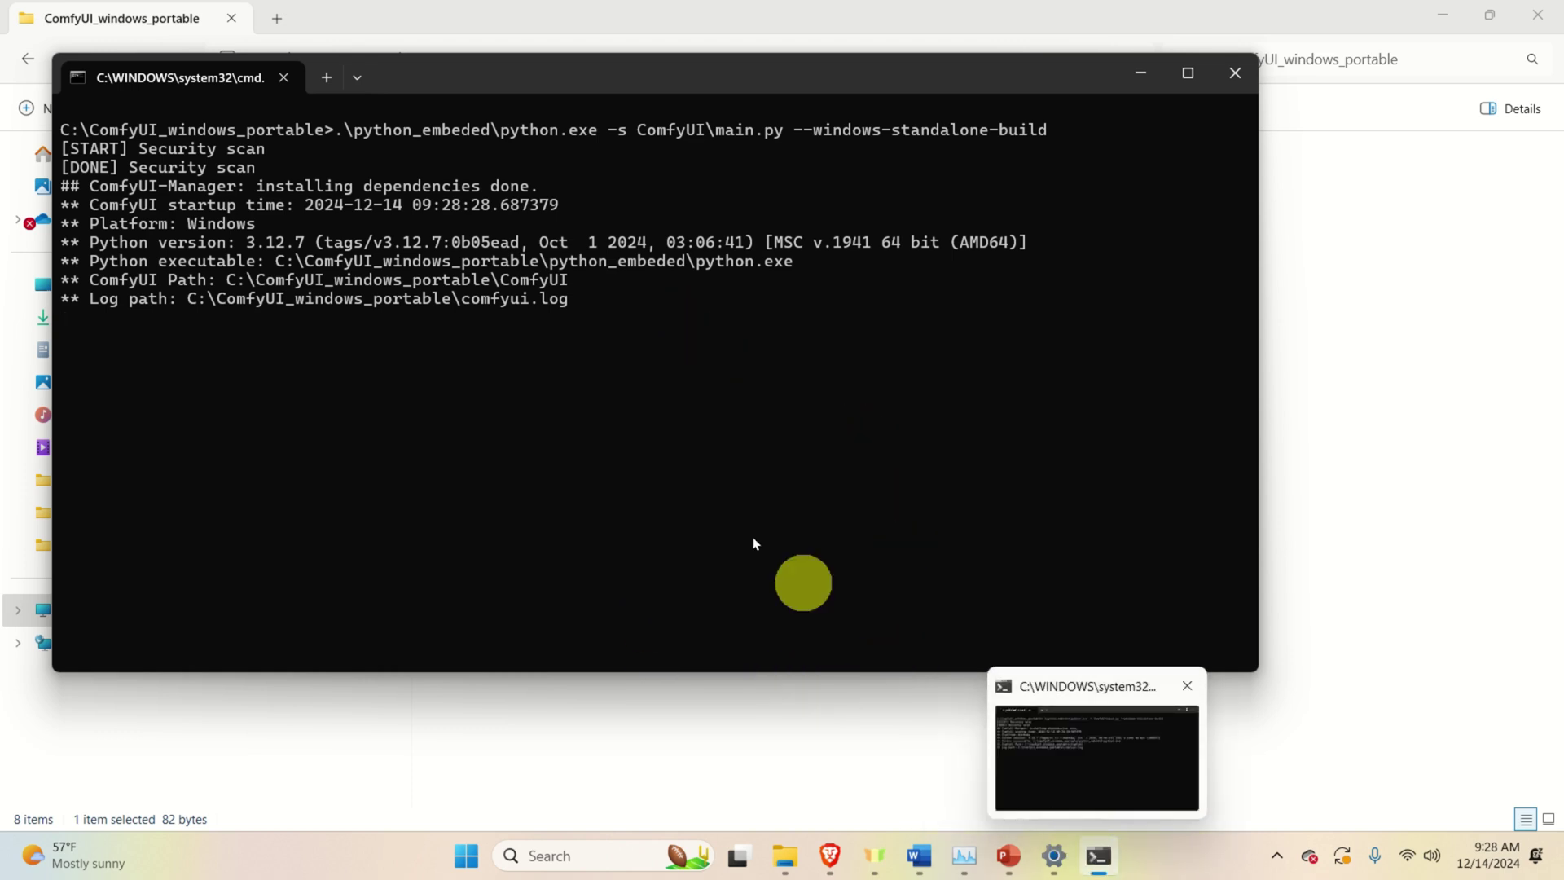
{"action": "left_click", "coordinate": [1099, 856]}
{"action": "left_click", "coordinate": [1099, 857]}
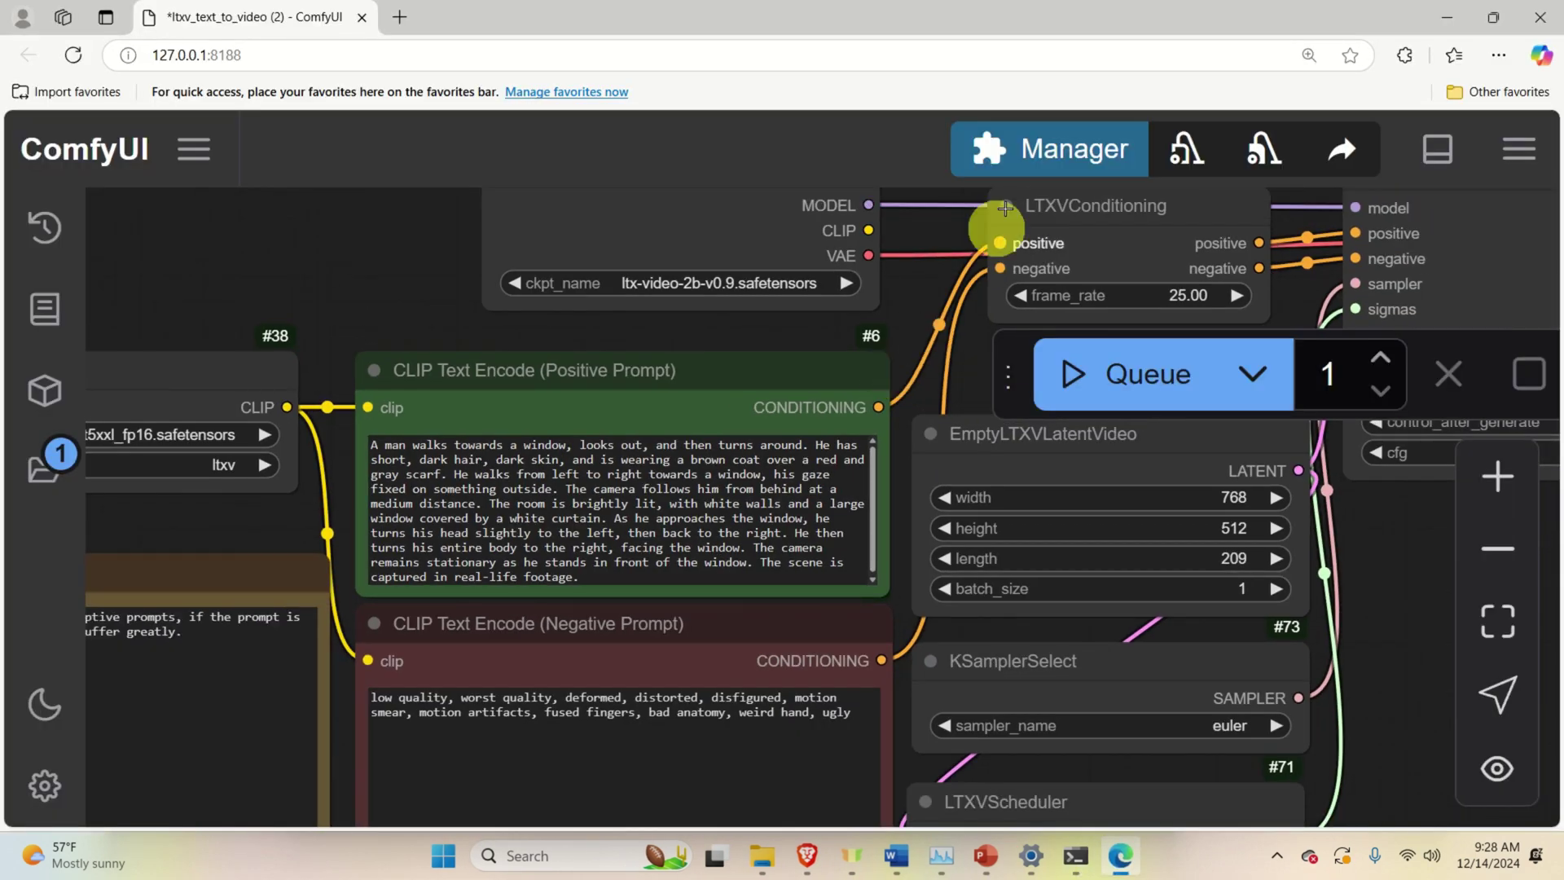
Open ComfyUI Manager and look through its menu options to check the installation.
{"action": "scroll", "coordinate": [936, 375], "scroll_direction": "down", "scroll_amount": 3}
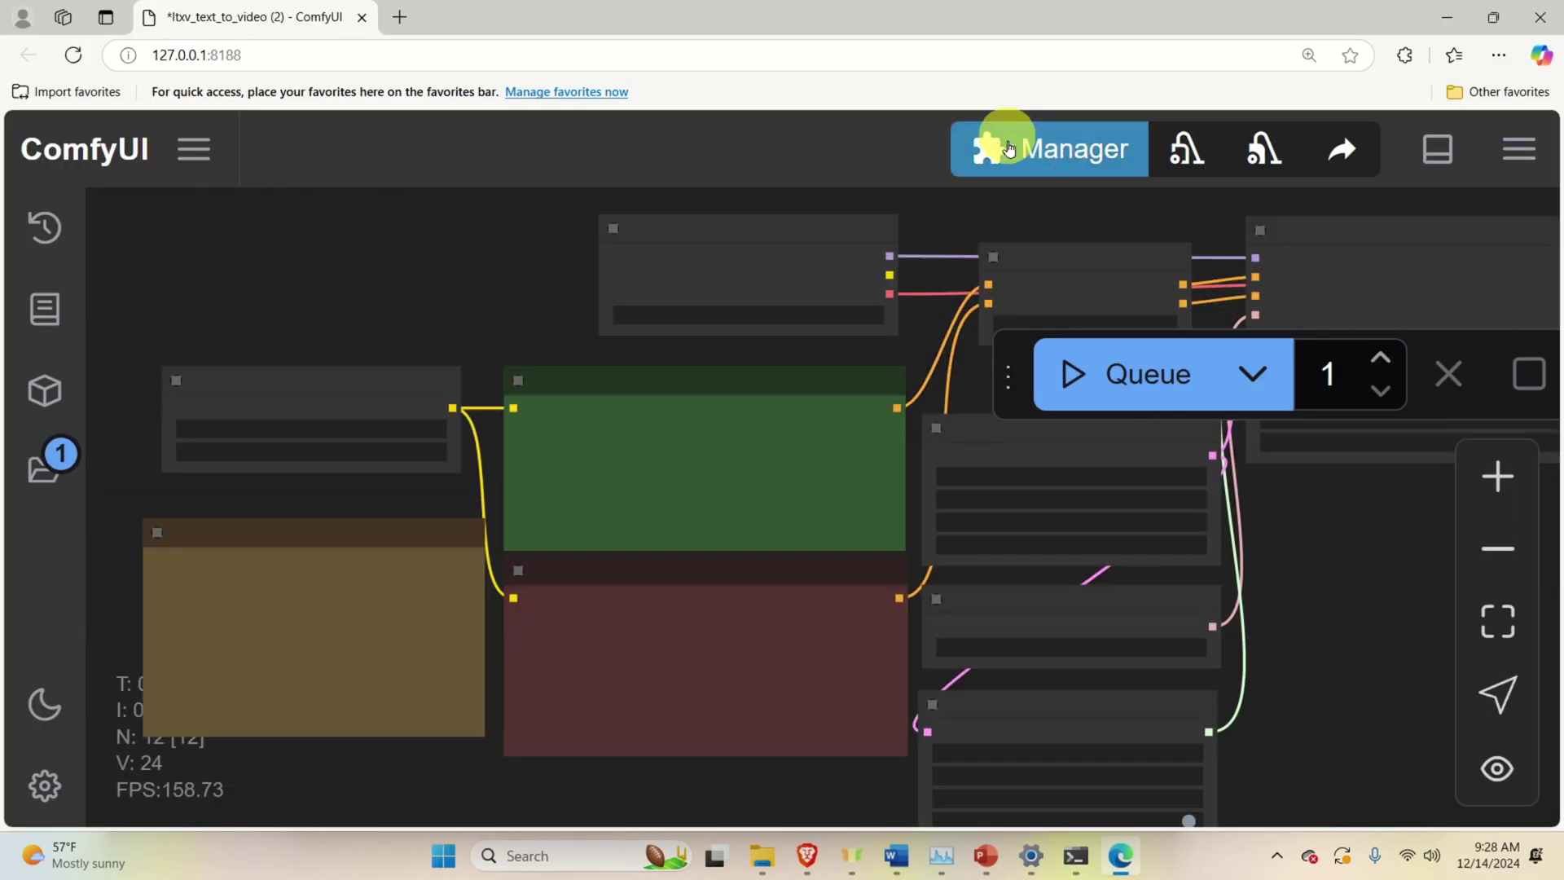
{"action": "left_click", "coordinate": [1059, 160]}
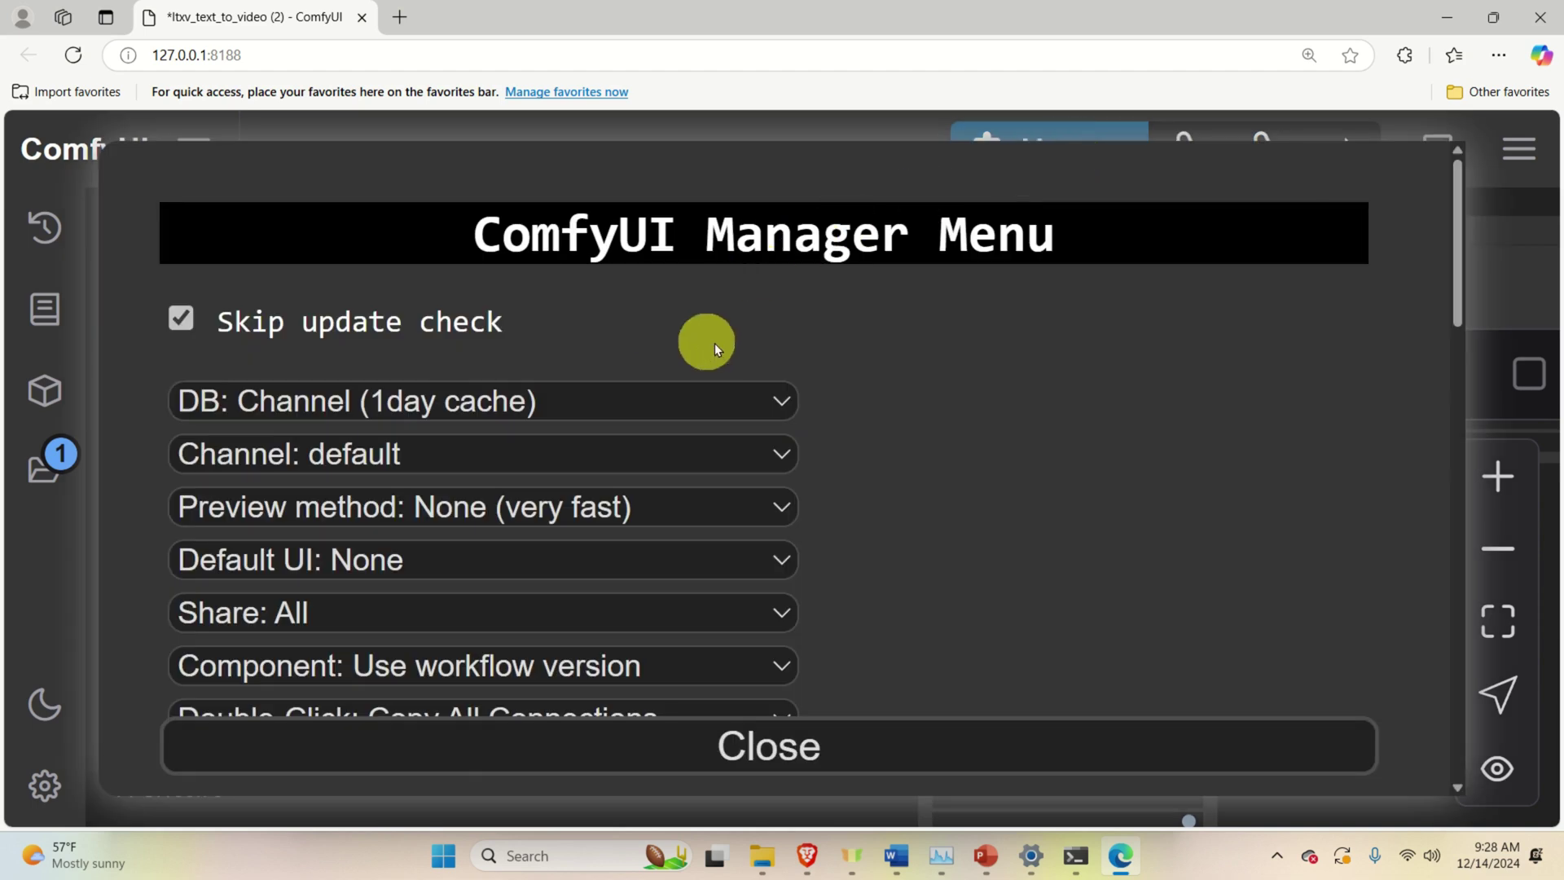
{"action": "scroll", "coordinate": [733, 350], "scroll_direction": "down", "scroll_amount": 6}
{"action": "scroll", "coordinate": [777, 404], "scroll_direction": "up", "scroll_amount": 6}
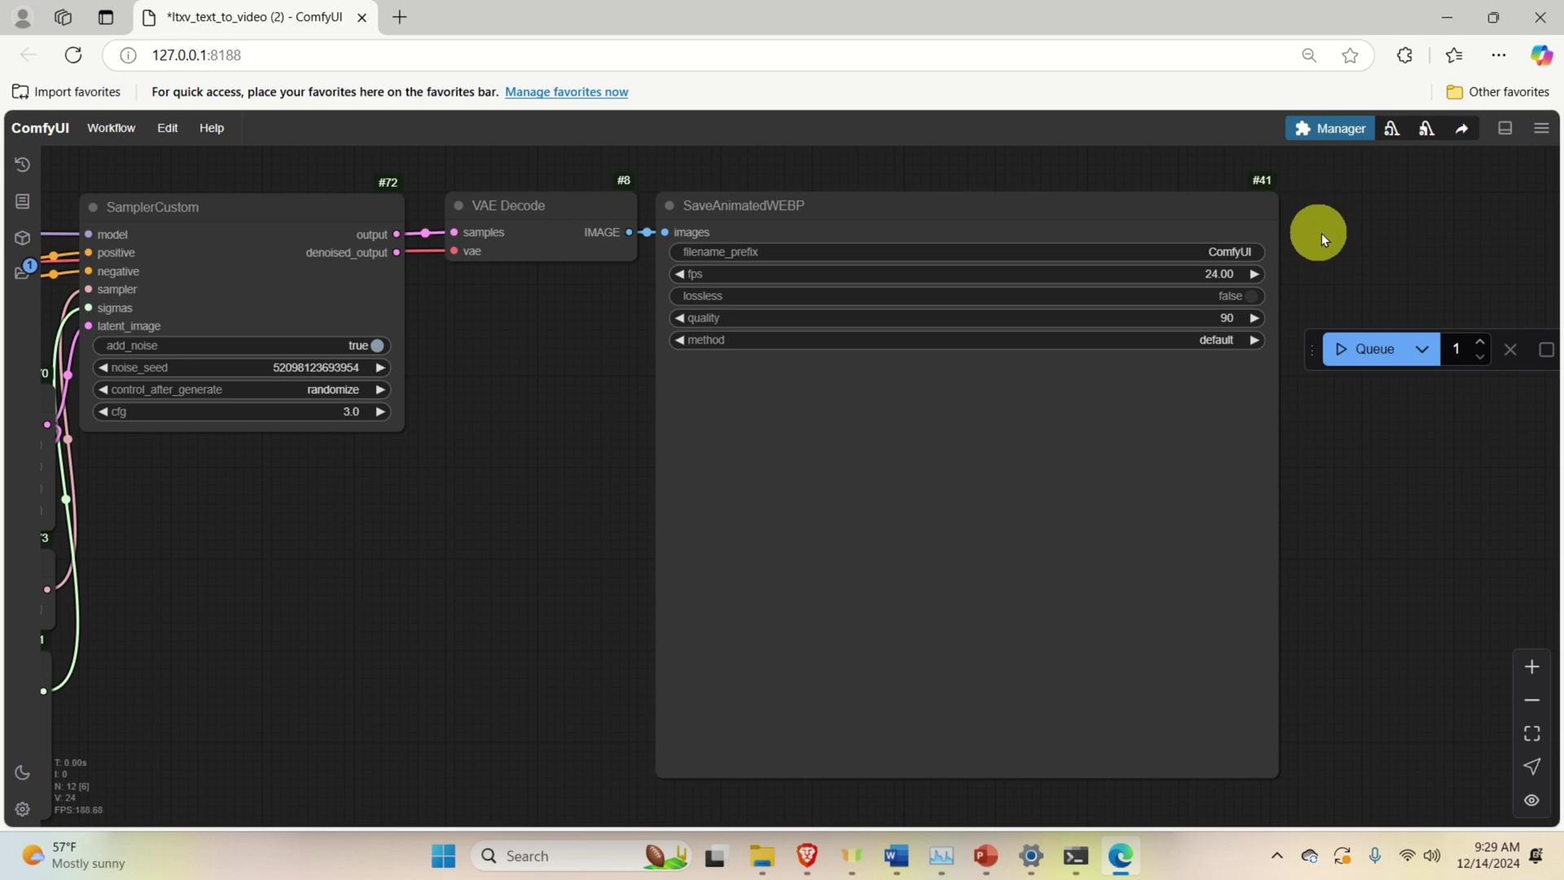
Set the ComfyUI page zoom to 100% and close its browser window.
{"action": "scroll", "coordinate": [1335, 231], "scroll_direction": "up", "scroll_amount": 2}
{"action": "scroll", "coordinate": [1351, 231], "scroll_direction": "down", "scroll_amount": 2}
{"action": "scroll", "coordinate": [1376, 213], "scroll_direction": "up", "scroll_amount": 2}
{"action": "scroll", "coordinate": [1385, 207], "scroll_direction": "up", "scroll_amount": 2}
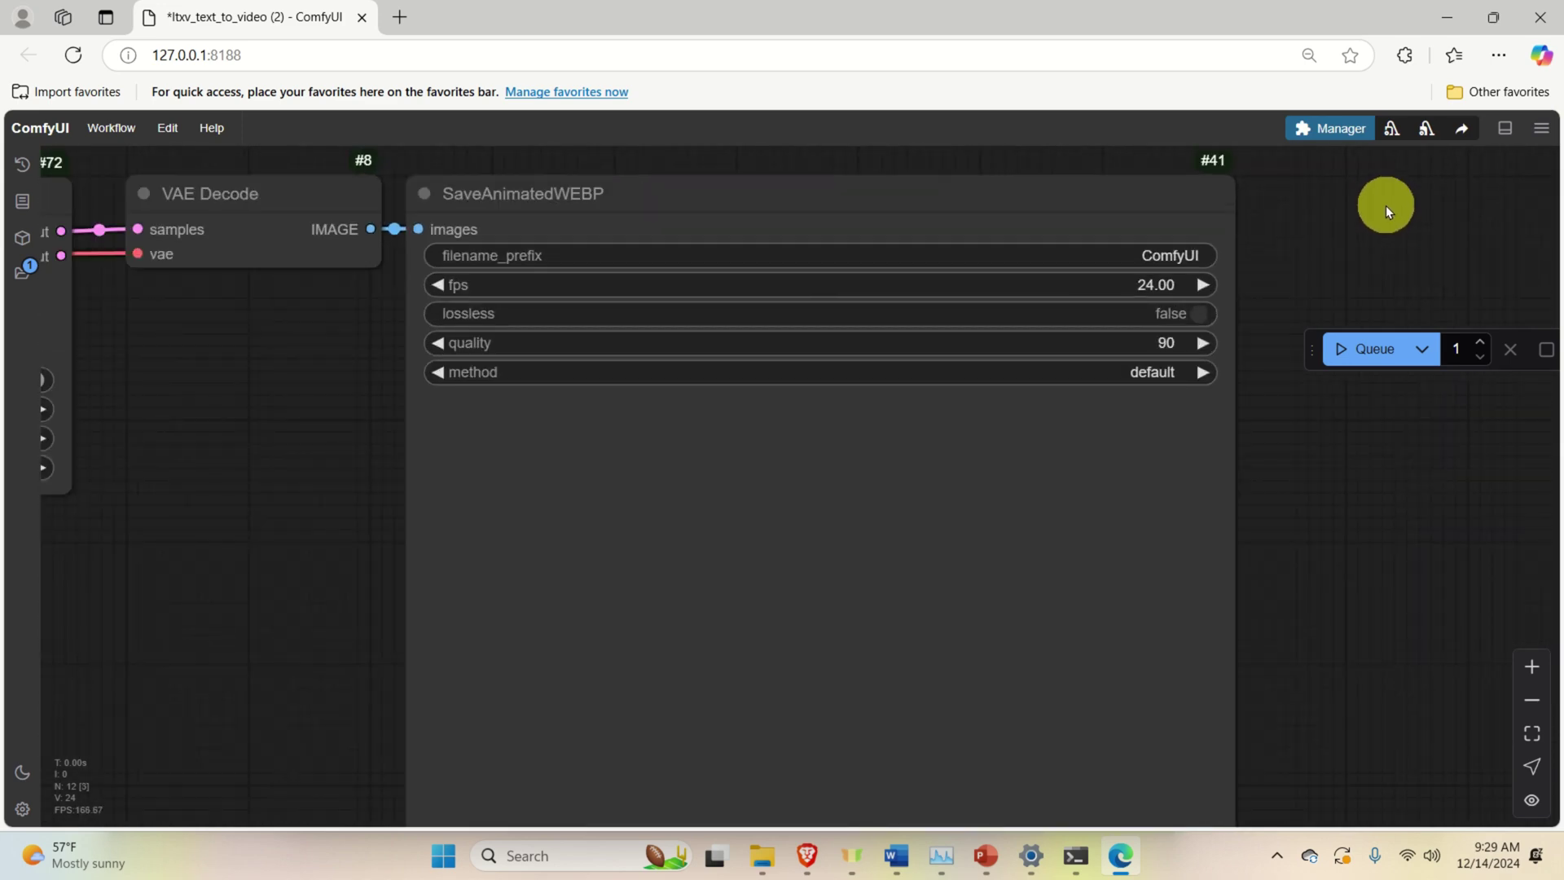
{"action": "scroll", "coordinate": [1383, 206], "scroll_direction": "down", "scroll_amount": 2}
{"action": "scroll", "coordinate": [1336, 148], "scroll_direction": "up", "scroll_amount": 1, "text": "ctrl"}
{"action": "scroll", "coordinate": [1232, 134], "scroll_direction": "down", "scroll_amount": 1, "text": "ctrl"}
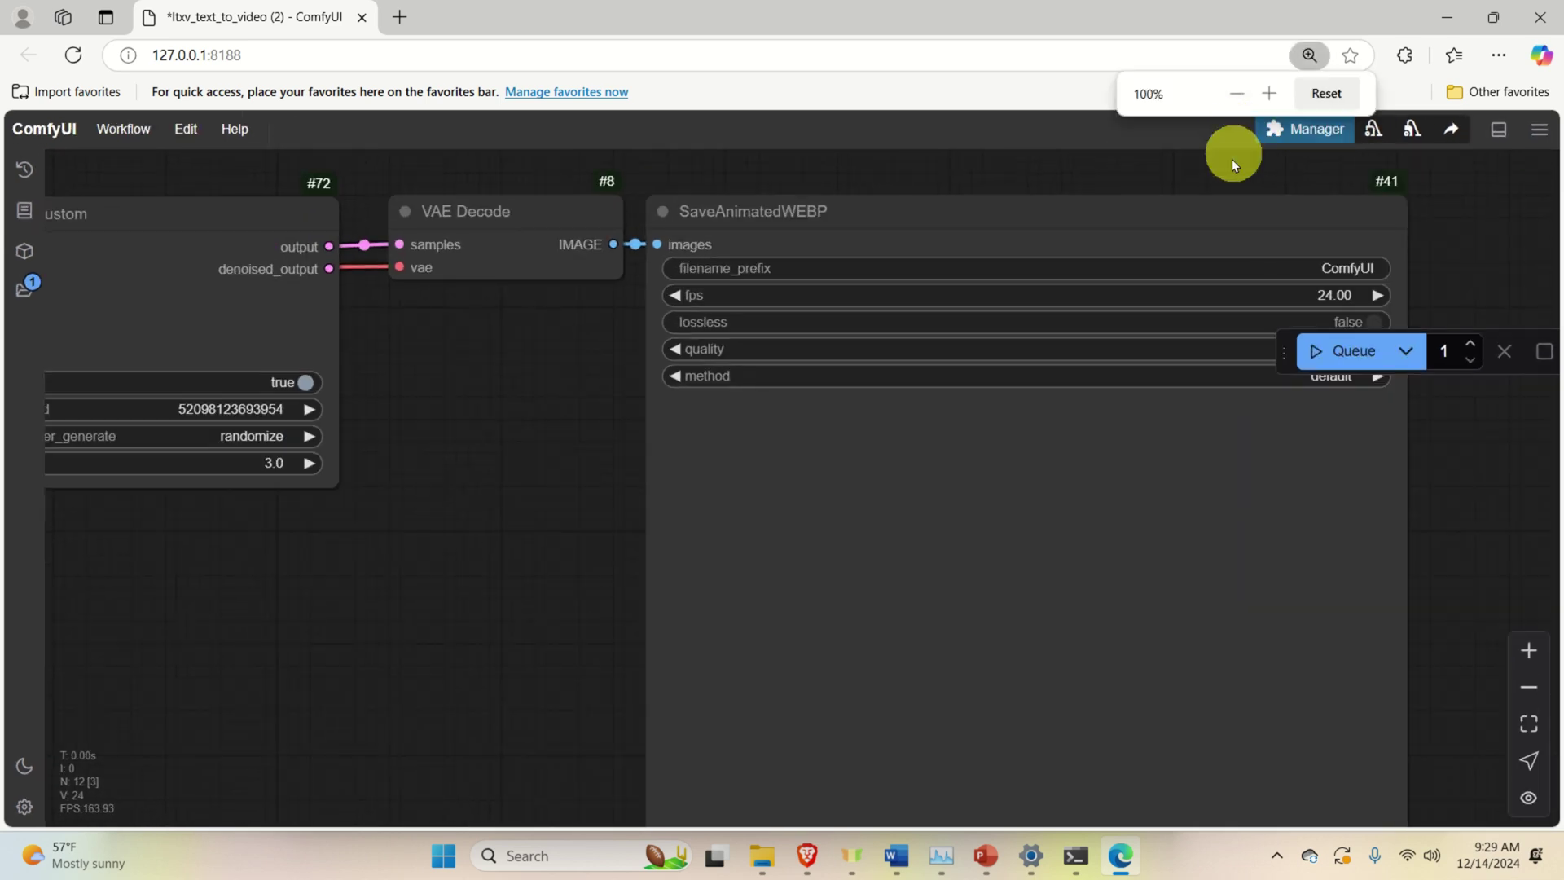
{"action": "scroll", "coordinate": [1228, 175], "scroll_direction": "down", "scroll_amount": 1}
{"action": "left_click_drag", "start_coordinate": [1163, 198], "coordinate": [1086, 202]}
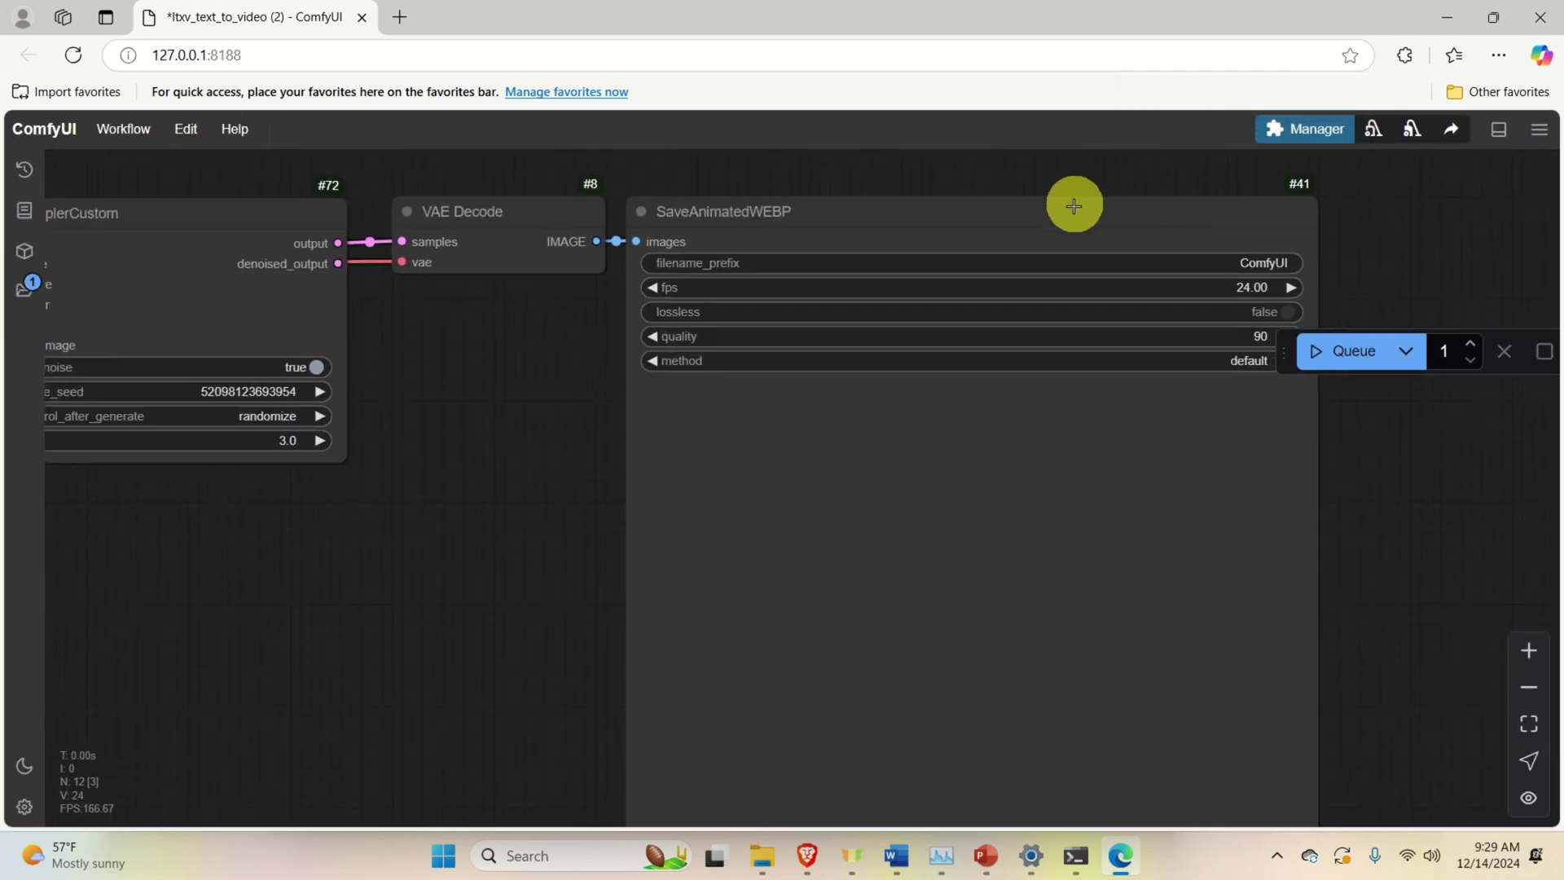
{"action": "left_click", "coordinate": [1547, 24]}
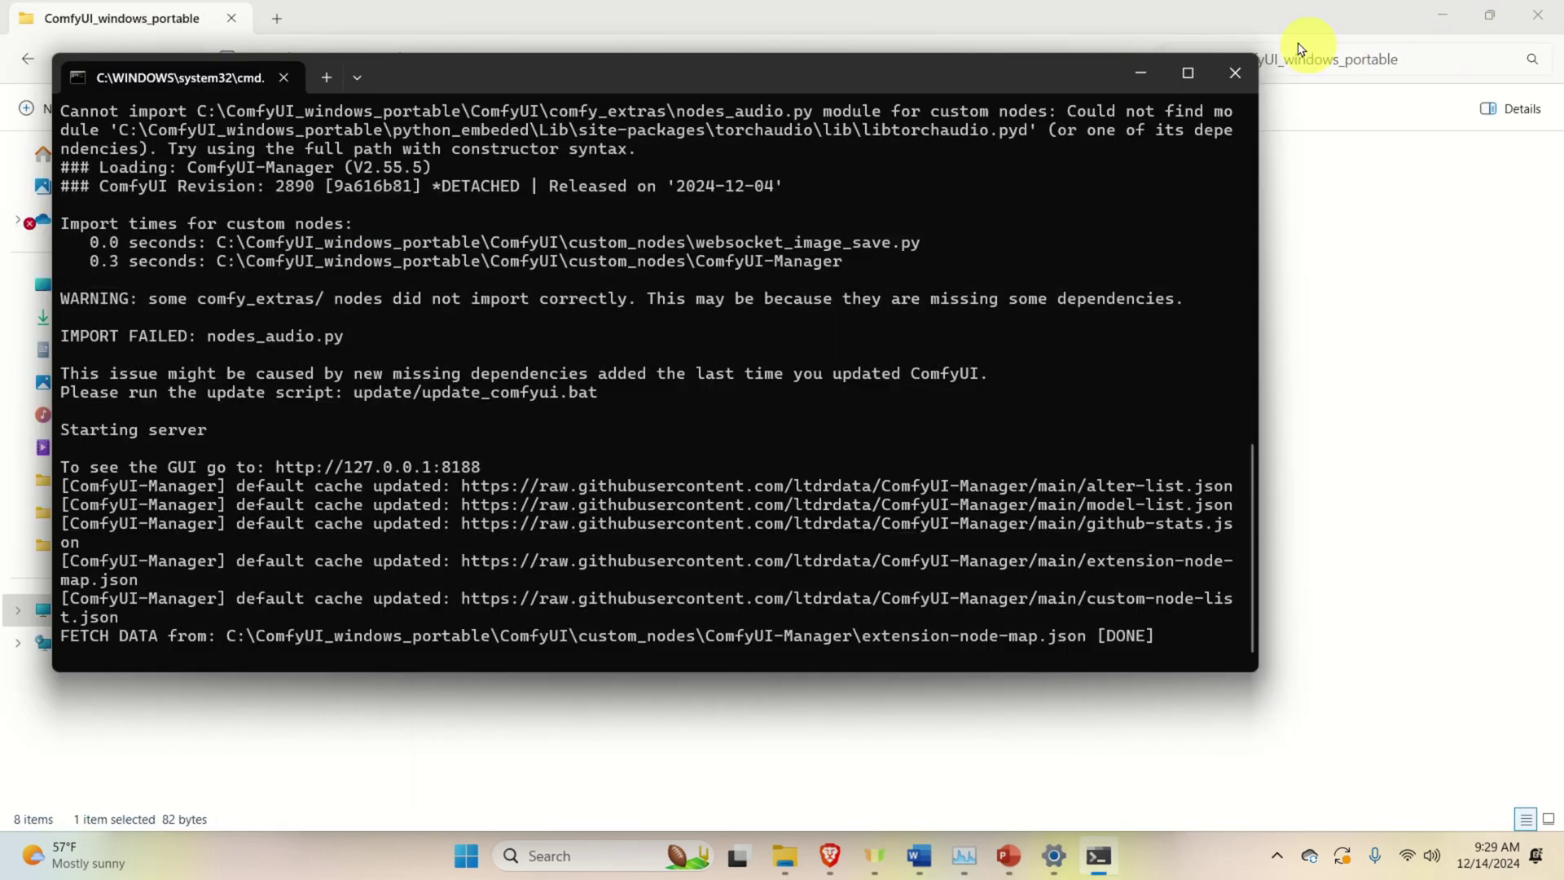
Close the ComfyUI console window and find the ComfyUI-LTXVideo node installation section in the FTX-Video tutorial in Brave.
{"action": "left_click", "coordinate": [1235, 73]}
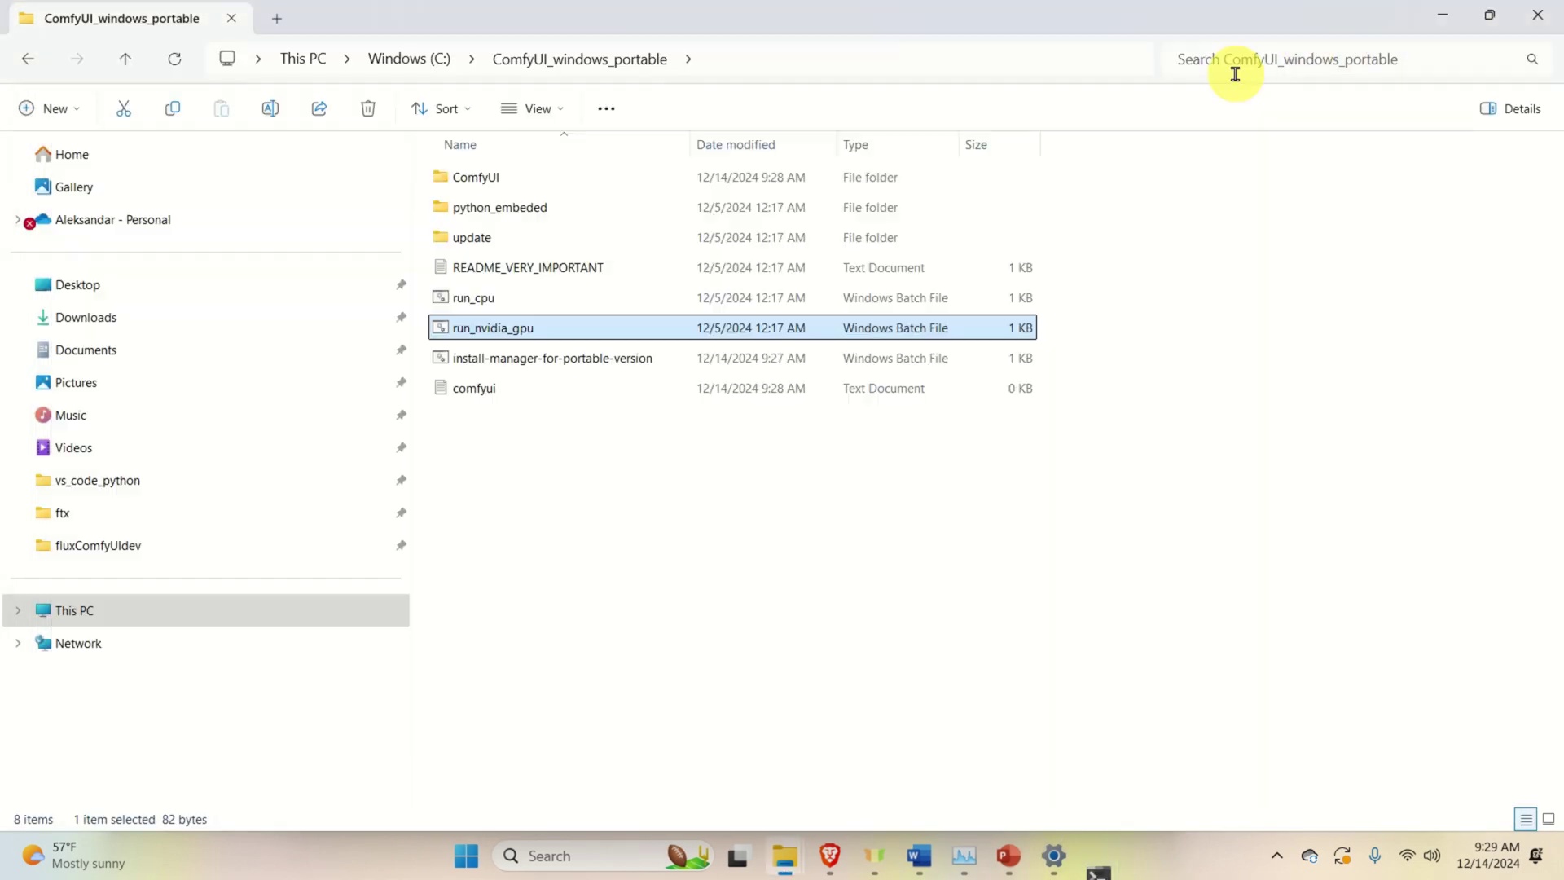
{"action": "mouse_move", "coordinate": [848, 854]}
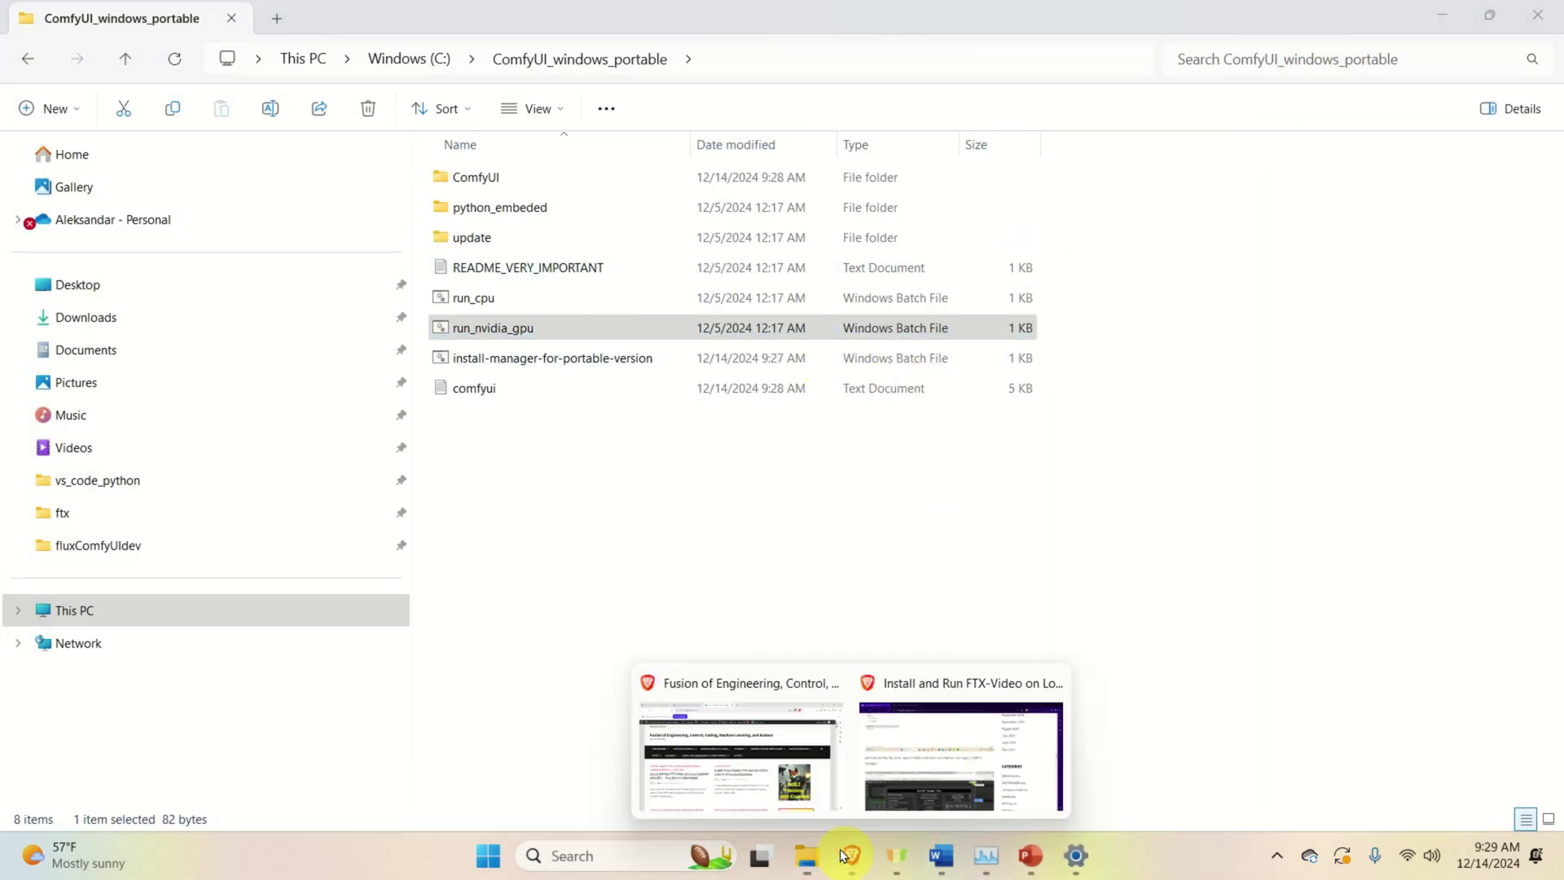
{"action": "left_click", "coordinate": [698, 772]}
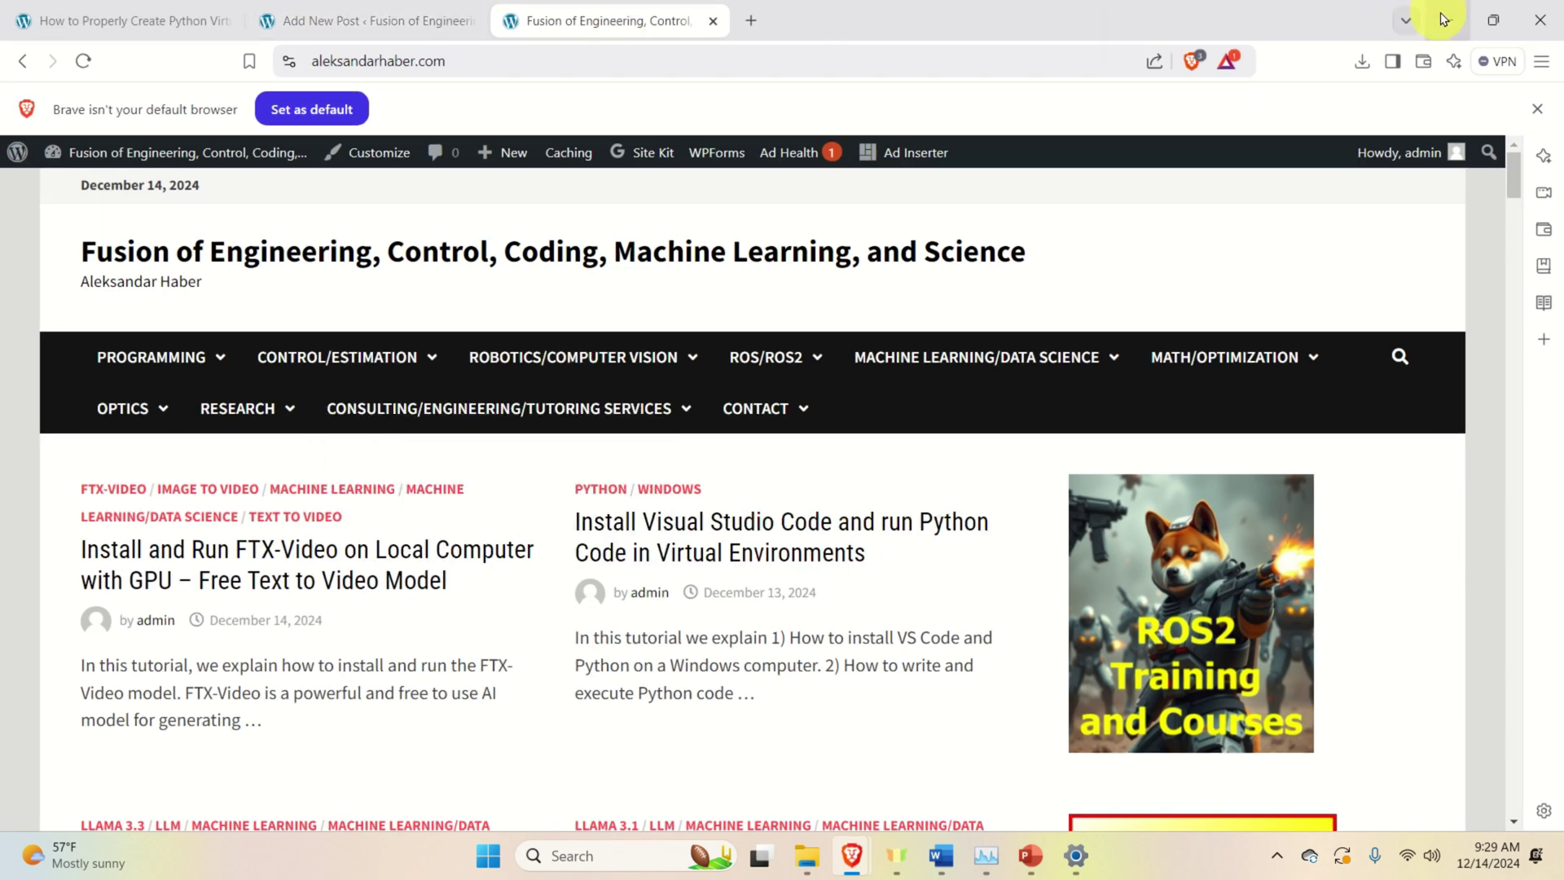
{"action": "left_click", "coordinate": [1441, 18]}
{"action": "mouse_move", "coordinate": [851, 856]}
{"action": "left_click", "coordinate": [959, 741]}
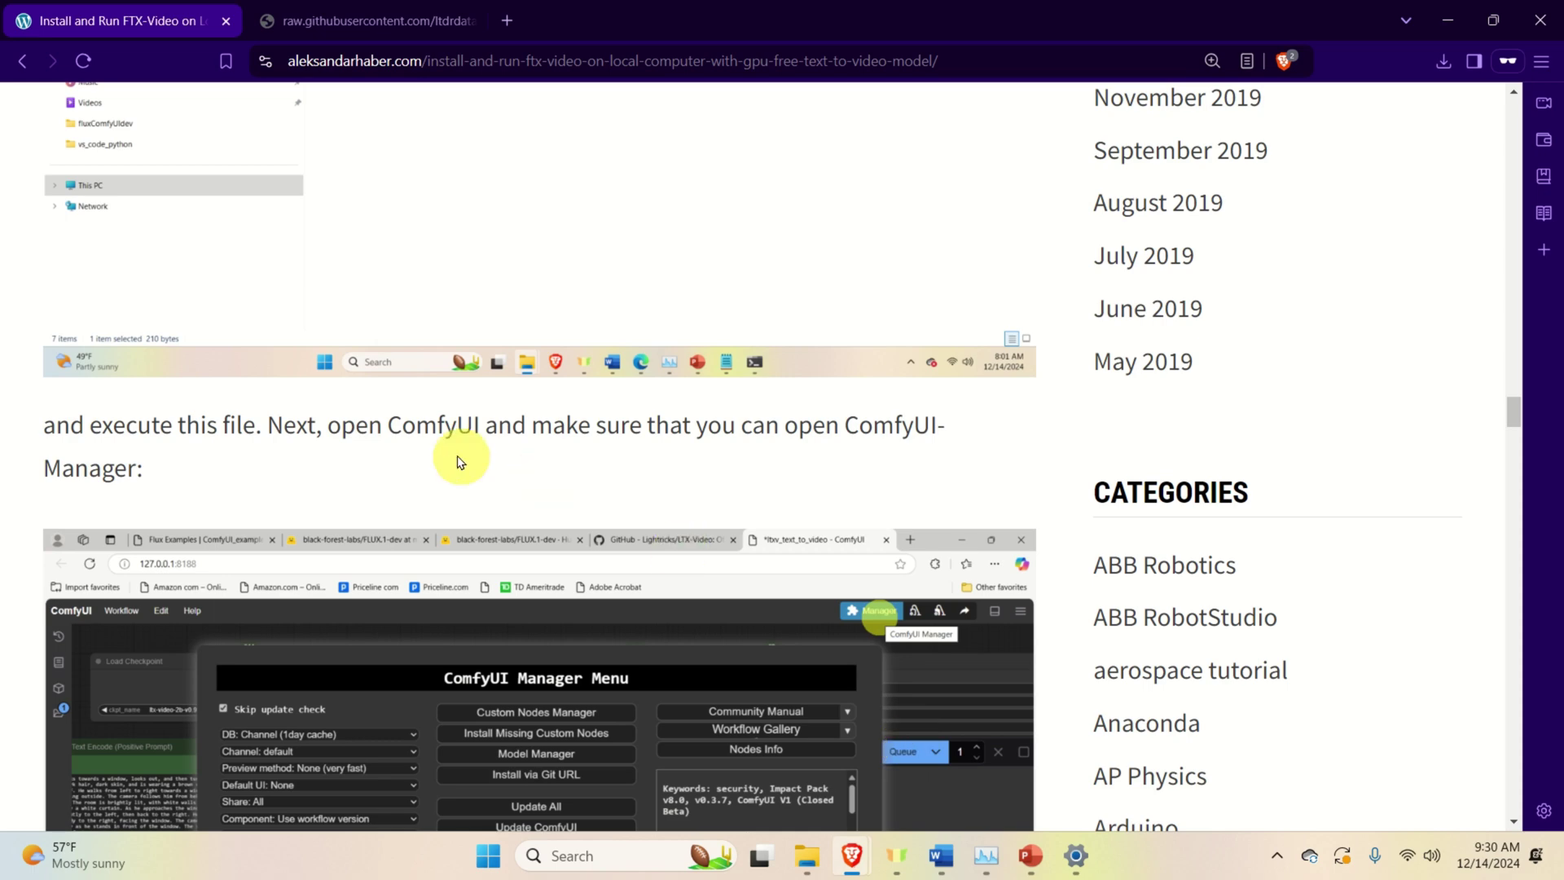
{"action": "left_click", "coordinate": [388, 20]}
{"action": "scroll", "coordinate": [531, 423], "scroll_direction": "down", "scroll_amount": 8}
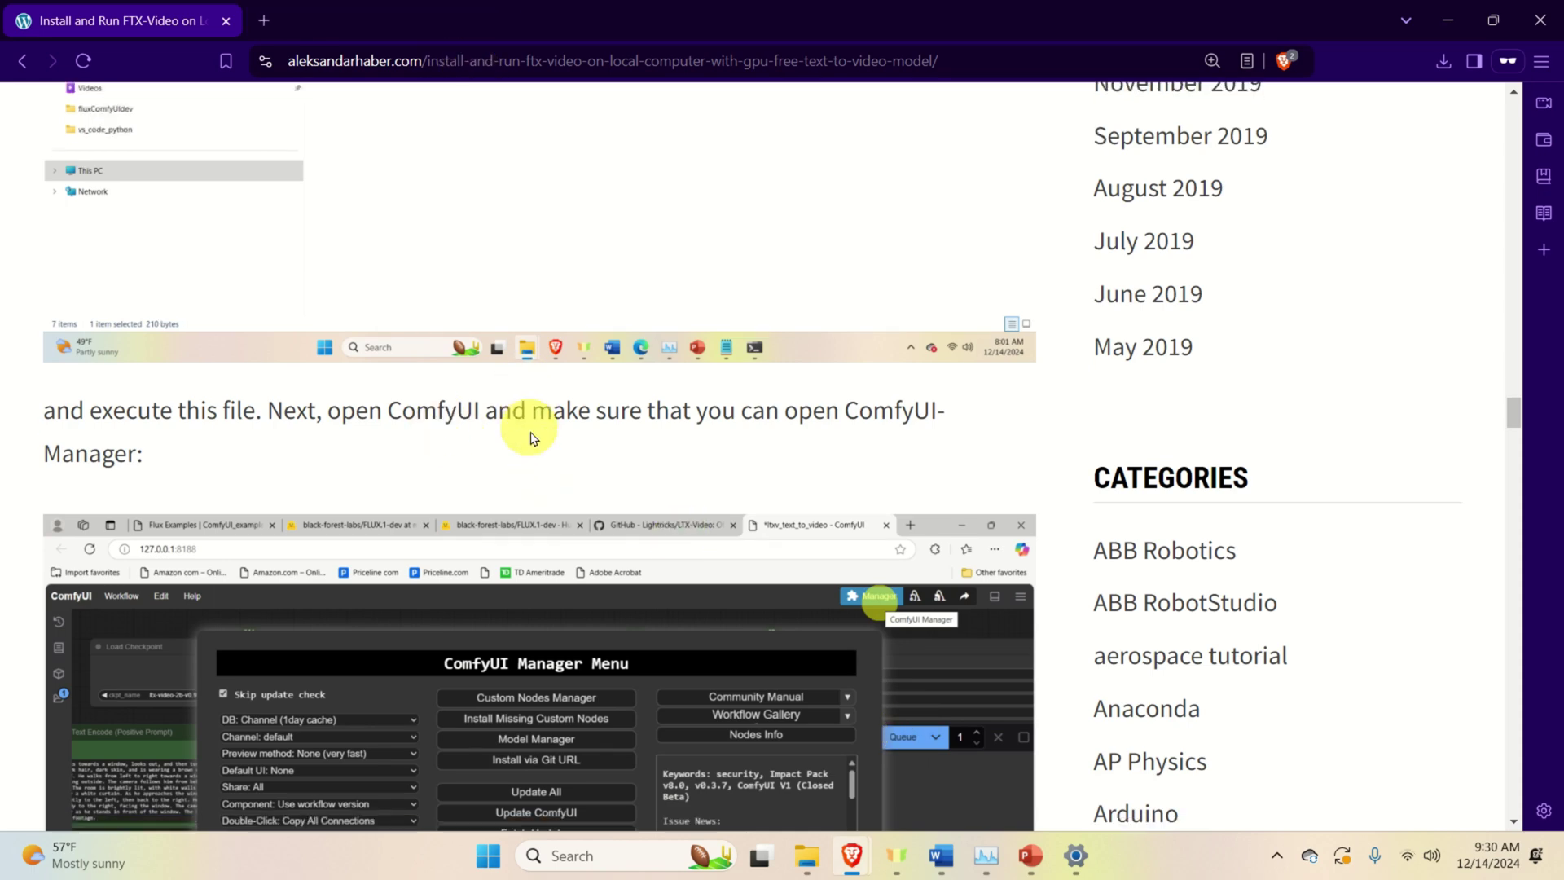
{"action": "scroll", "coordinate": [568, 448], "scroll_direction": "down", "scroll_amount": 2}
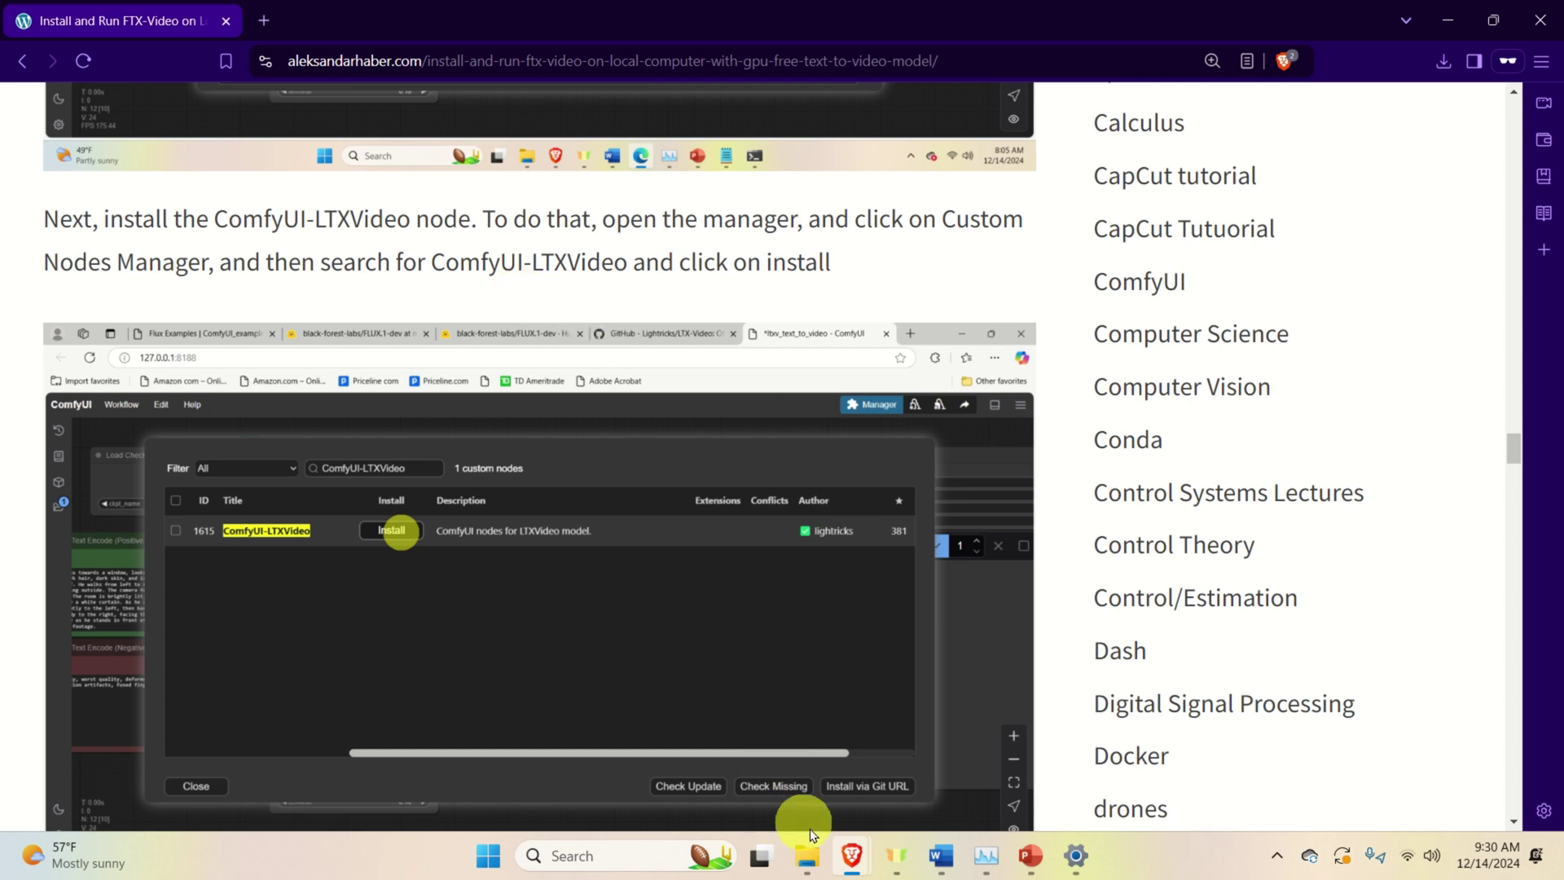
Switch to the ComfyUI_windows_portable folder in File Explorer and start ComfyUI with the run_nvidia_gpu batch file.
{"action": "mouse_move", "coordinate": [813, 870]}
{"action": "left_click", "coordinate": [423, 738]}
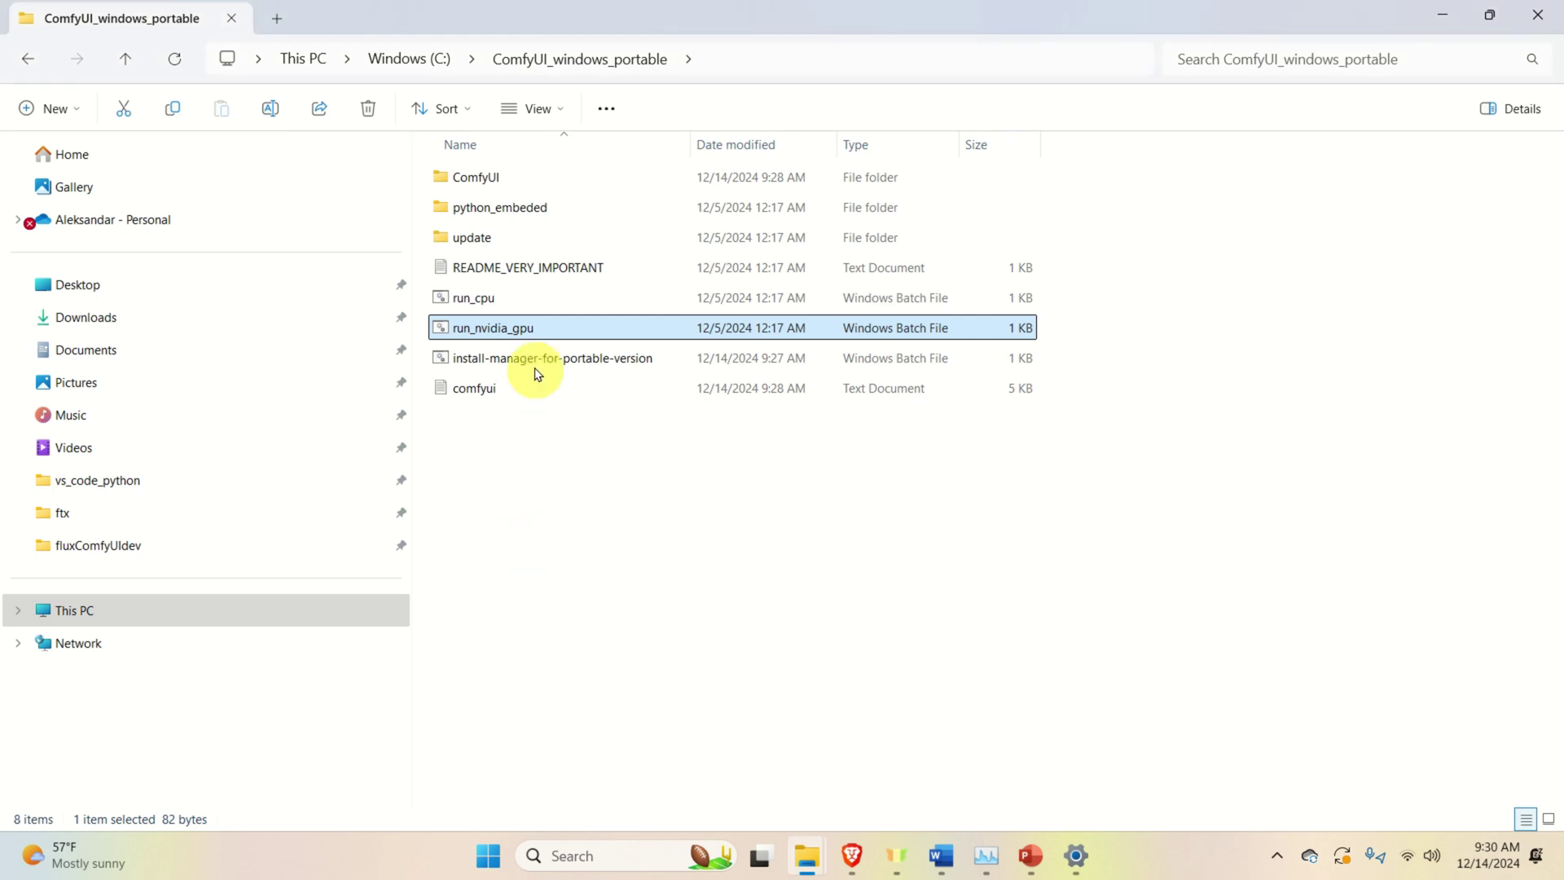
{"action": "double_click", "coordinate": [536, 329]}
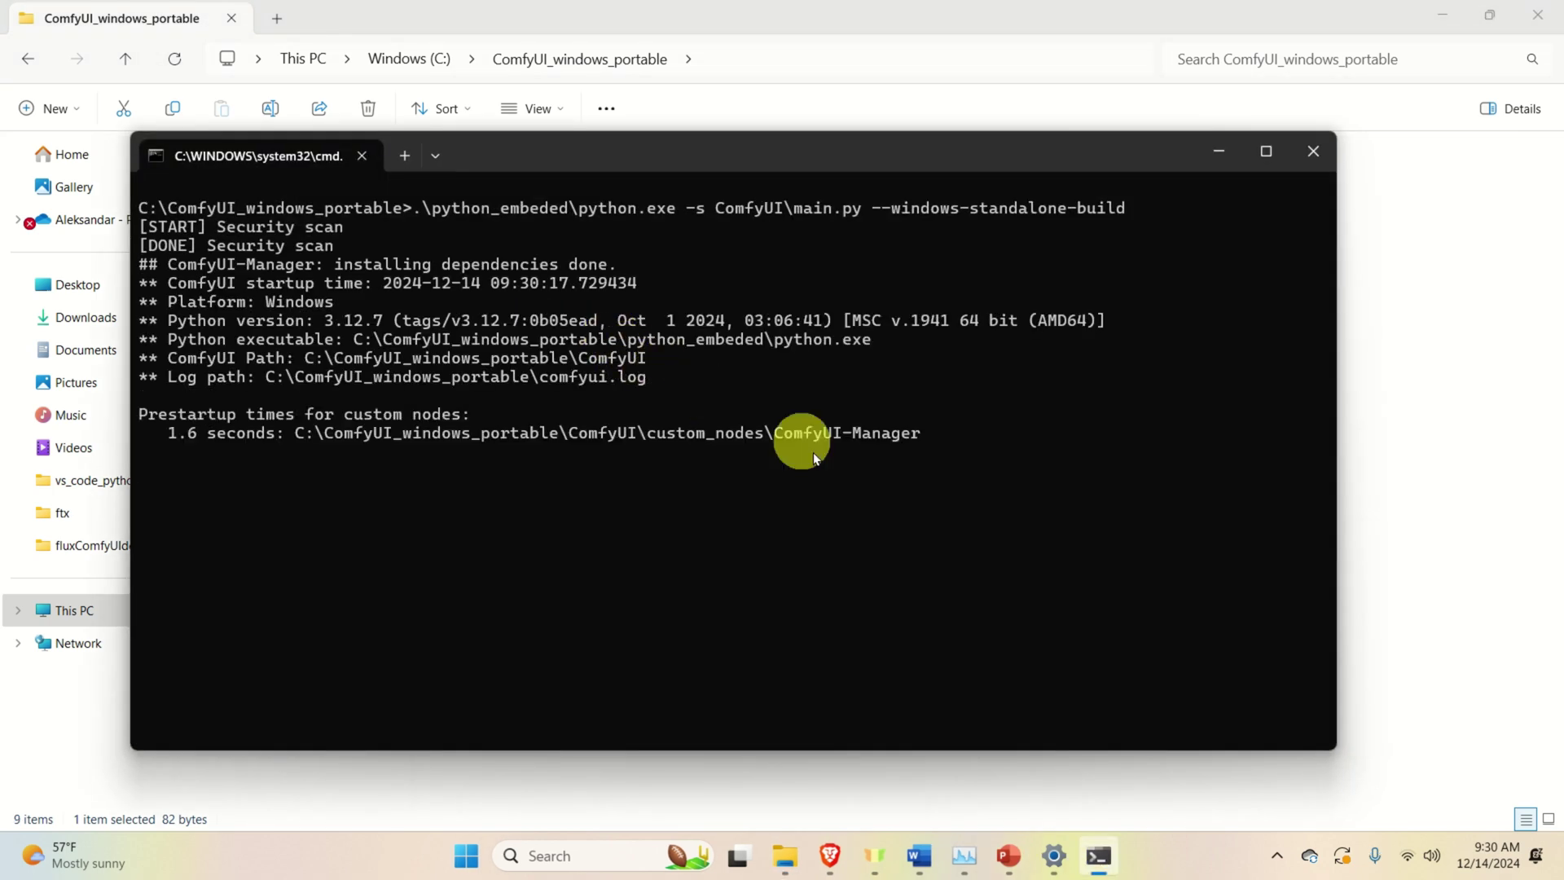
Return to the tutorial page in Brave and copy the node name ComfyUI-LTXVideo from the instructions.
{"action": "mouse_move", "coordinate": [828, 865]}
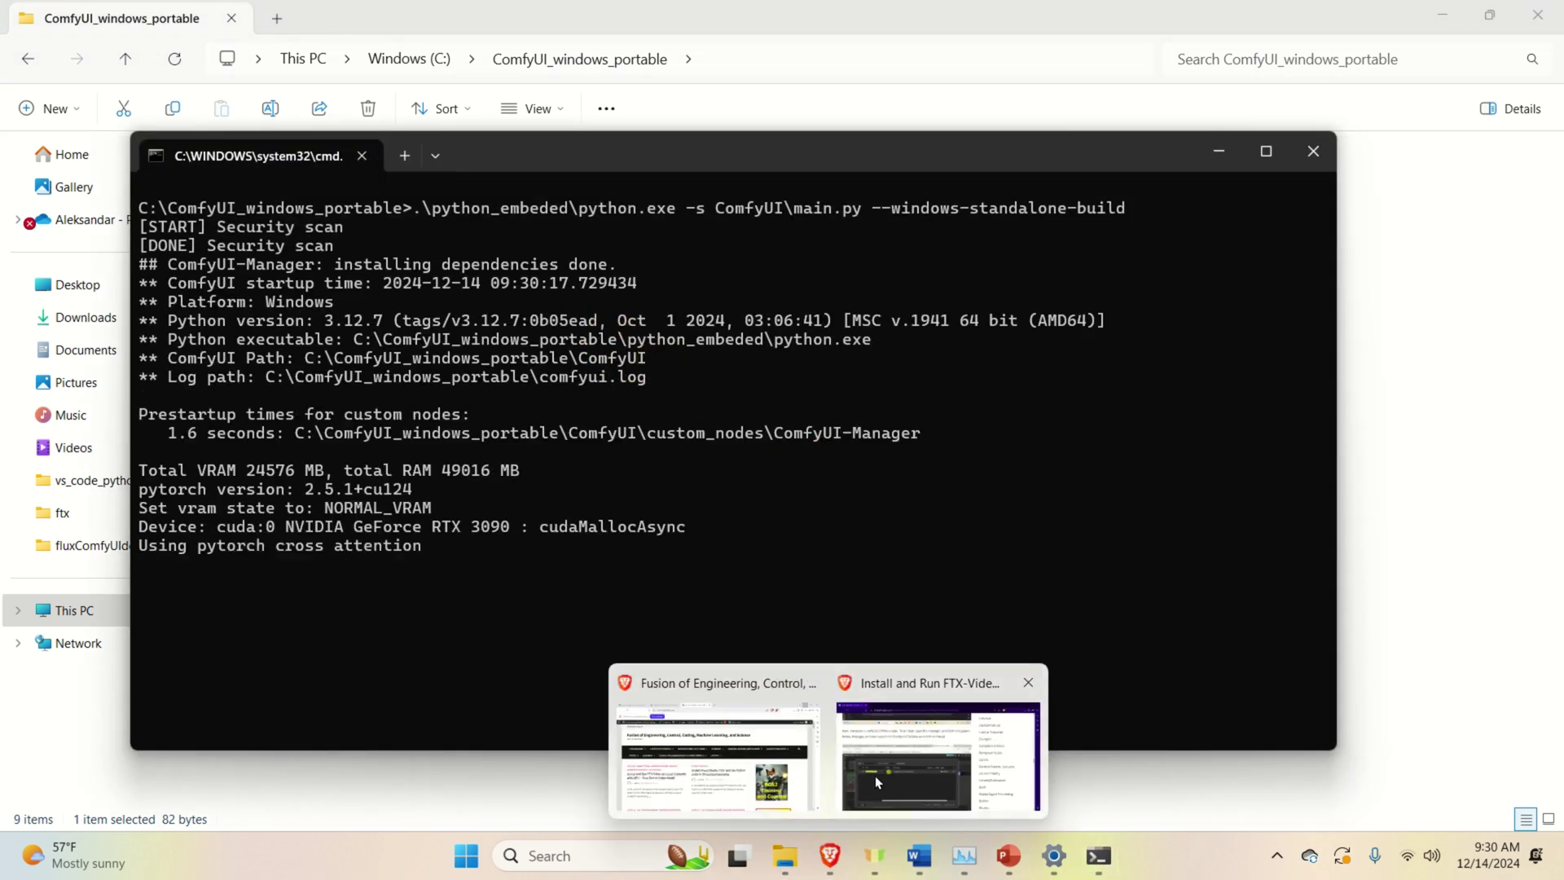
{"action": "left_click", "coordinate": [875, 776]}
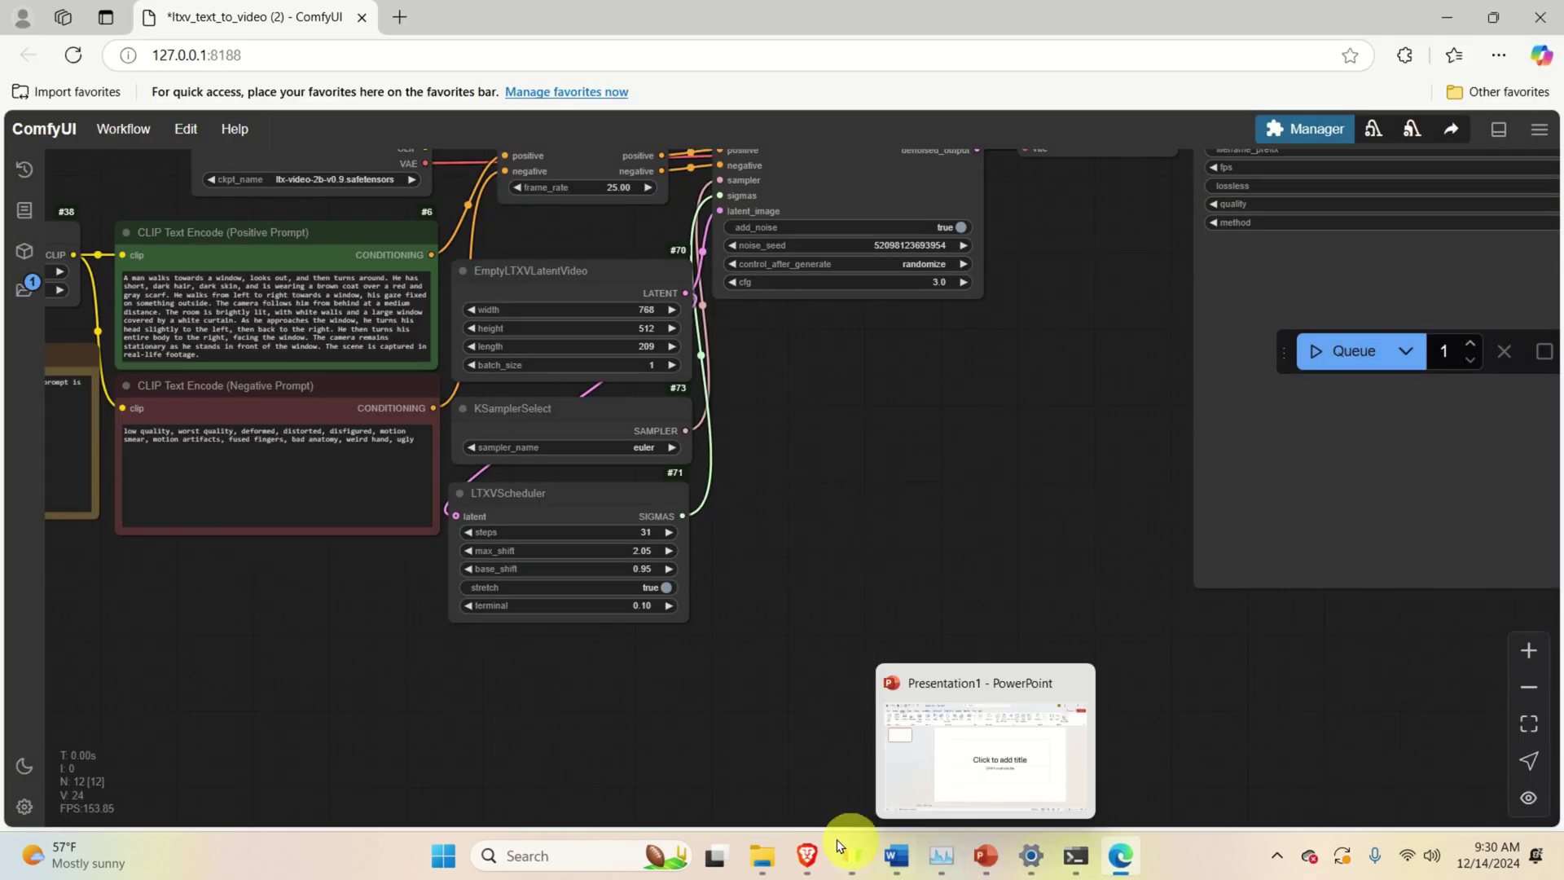
{"action": "mouse_move", "coordinate": [806, 855]}
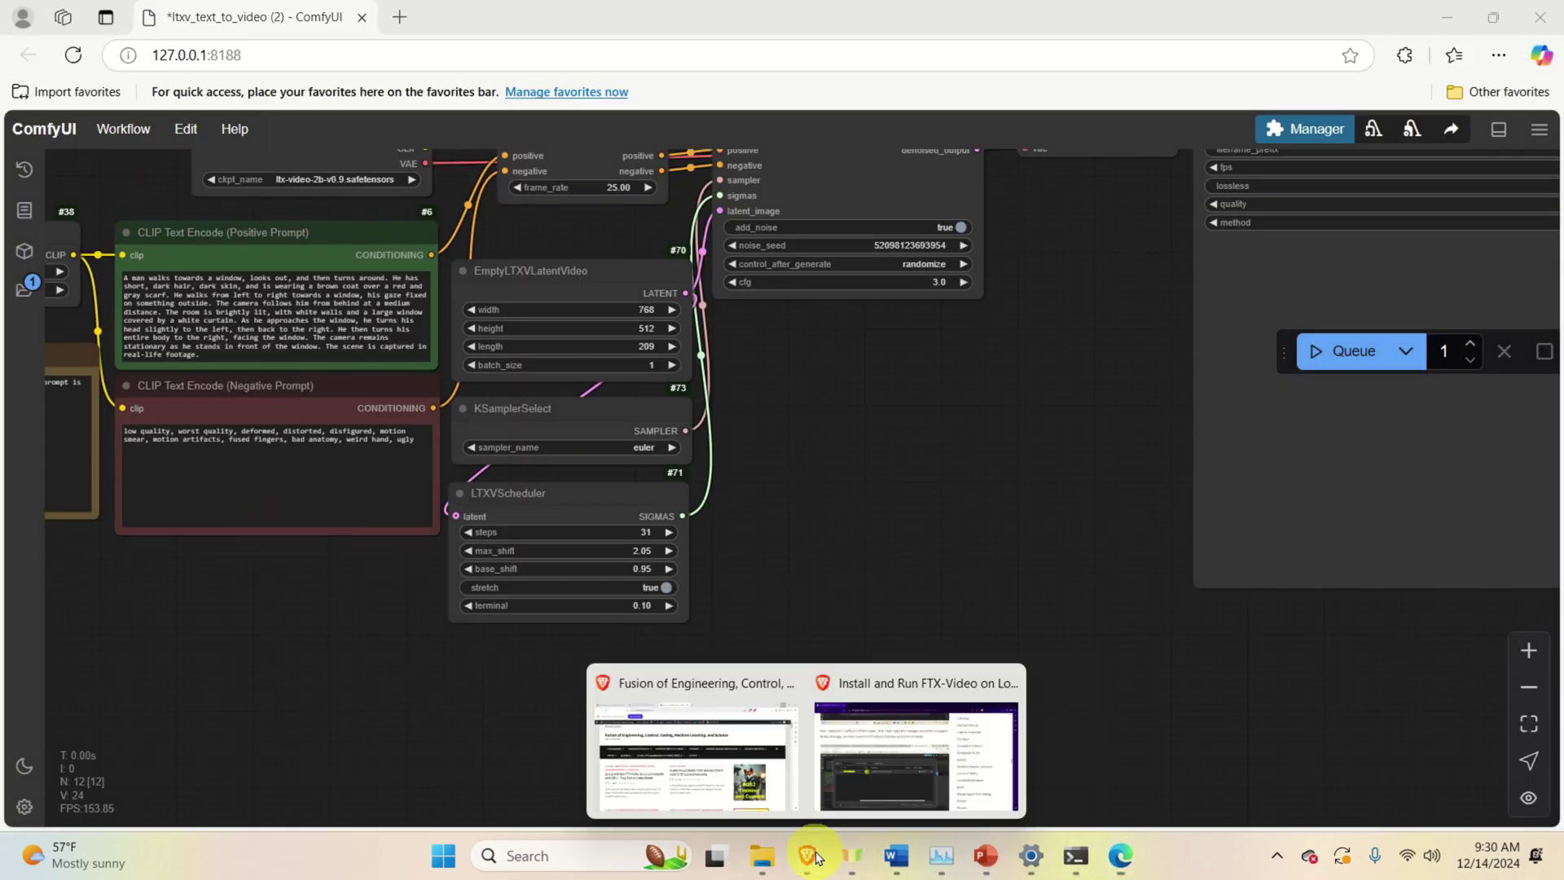
{"action": "left_click", "coordinate": [866, 761]}
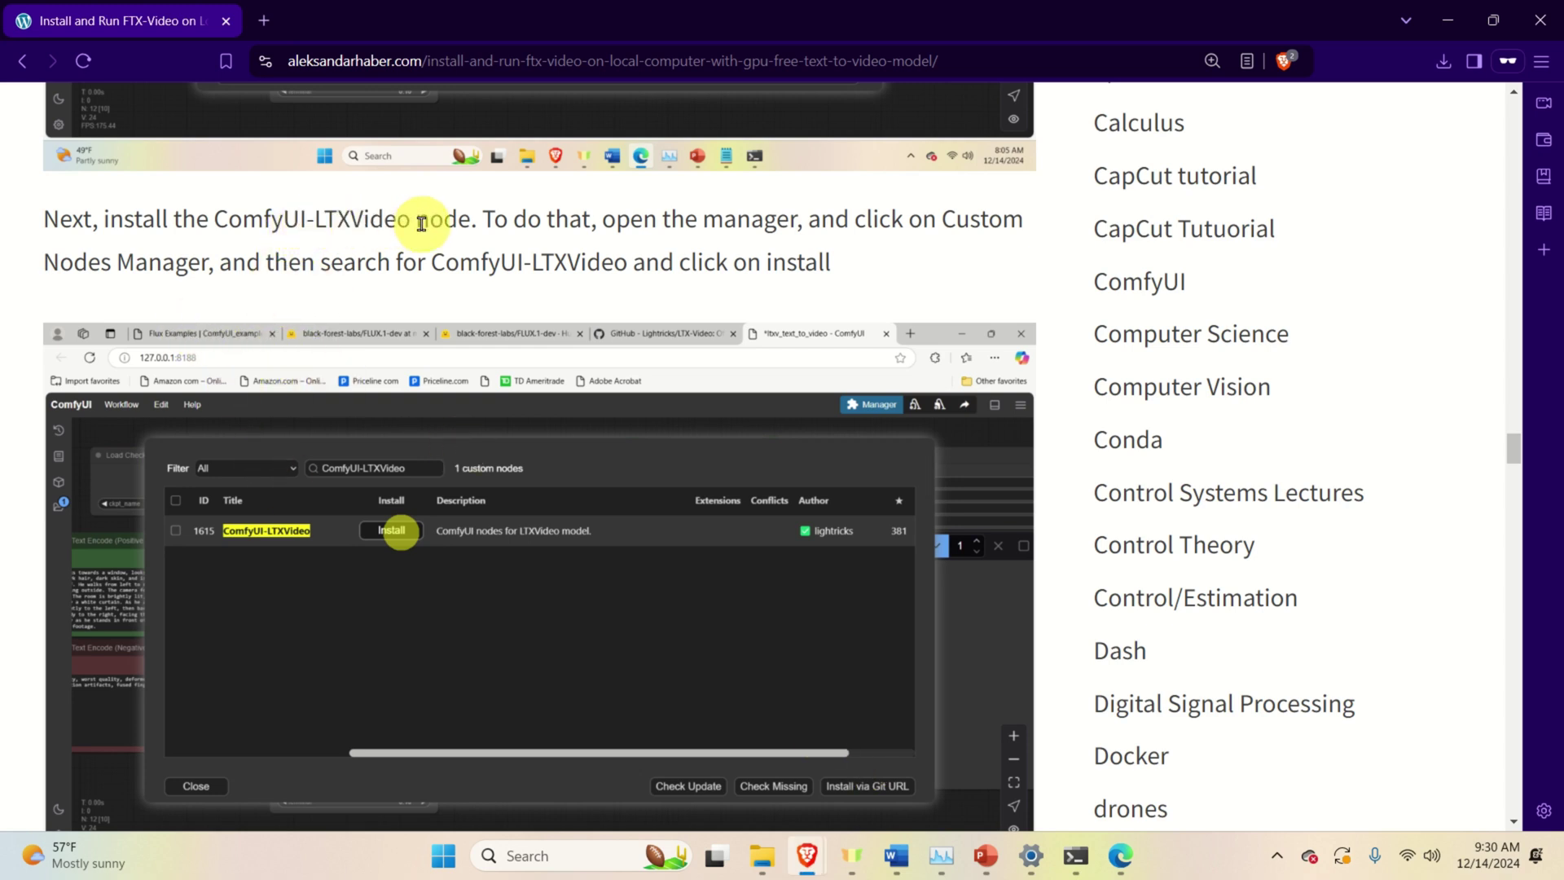
{"action": "left_click_drag", "start_coordinate": [414, 223], "coordinate": [216, 220]}
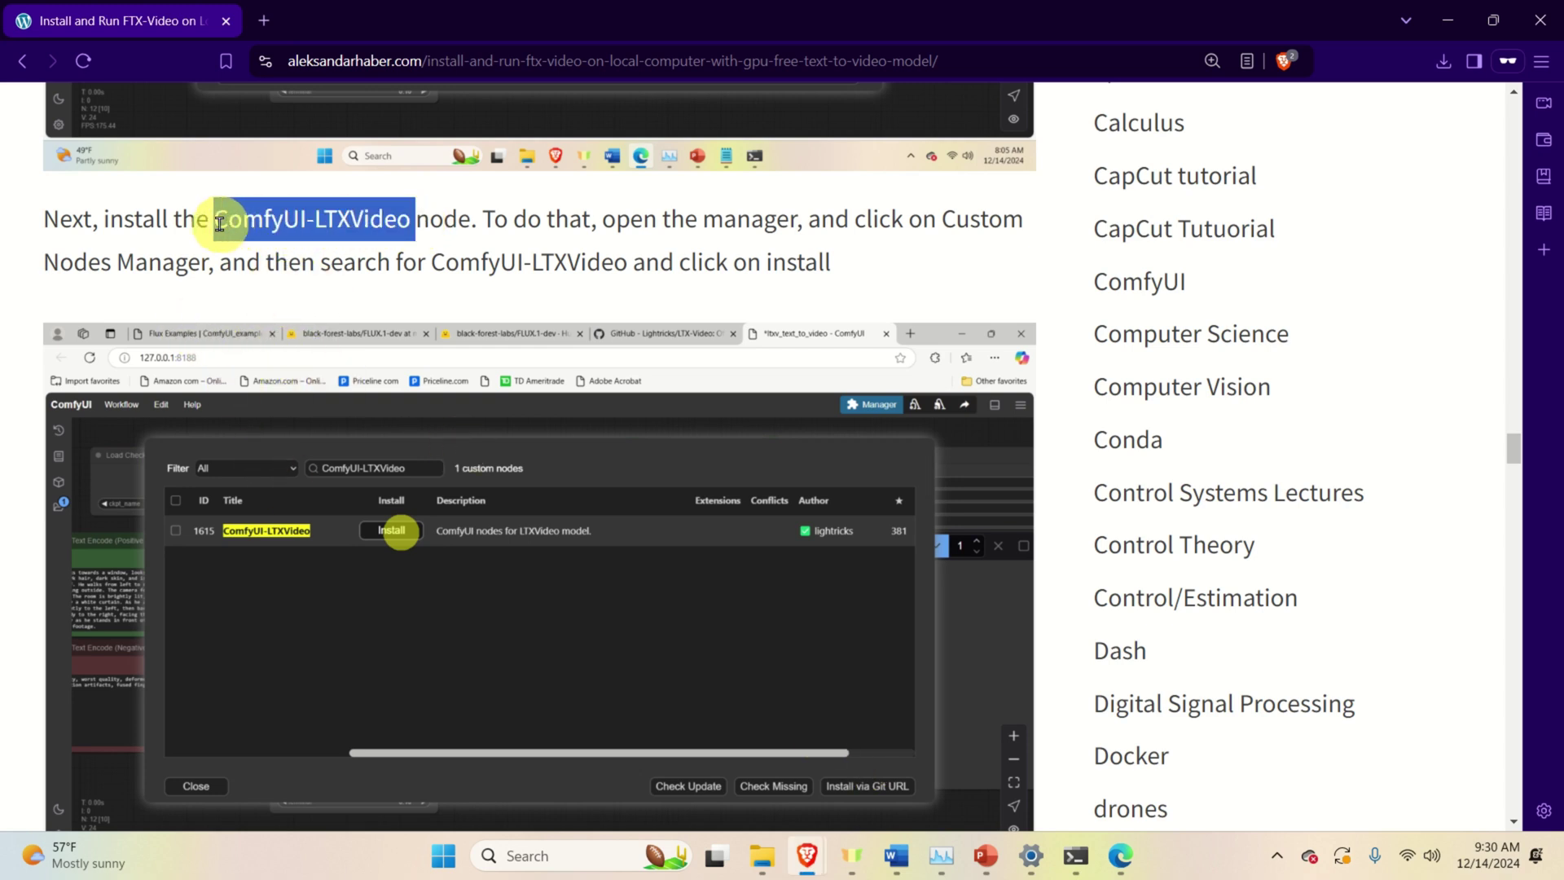
{"action": "right_click", "coordinate": [280, 236]}
{"action": "left_click", "coordinate": [324, 254]}
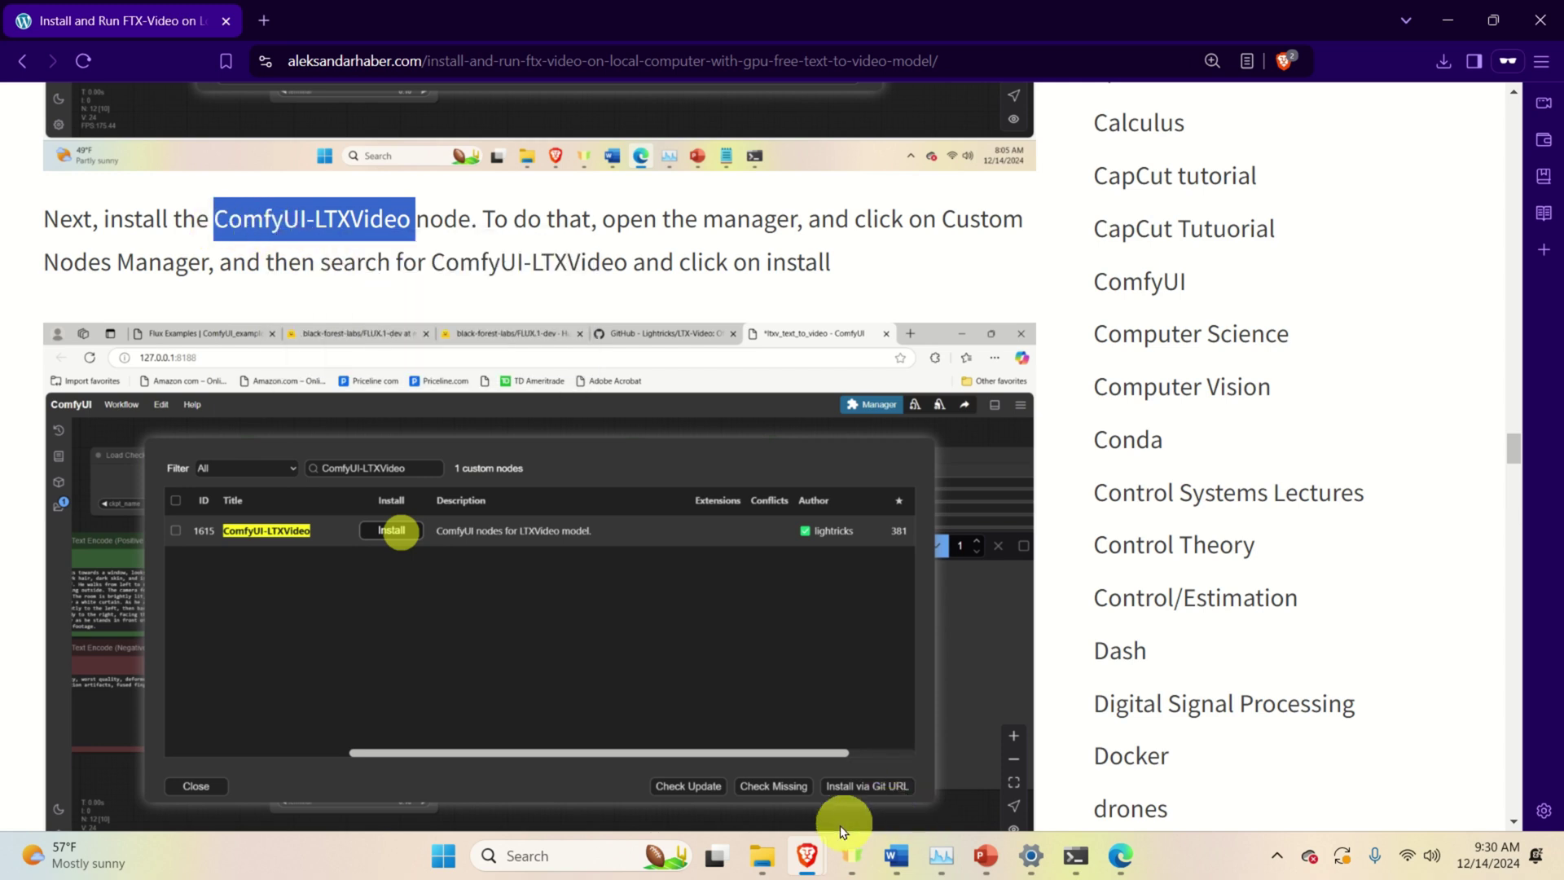
Switch to ComfyUI in Edge and search the Custom Nodes Manager for the copied name ComfyUI-LTXVideo.
{"action": "mouse_move", "coordinate": [812, 865]}
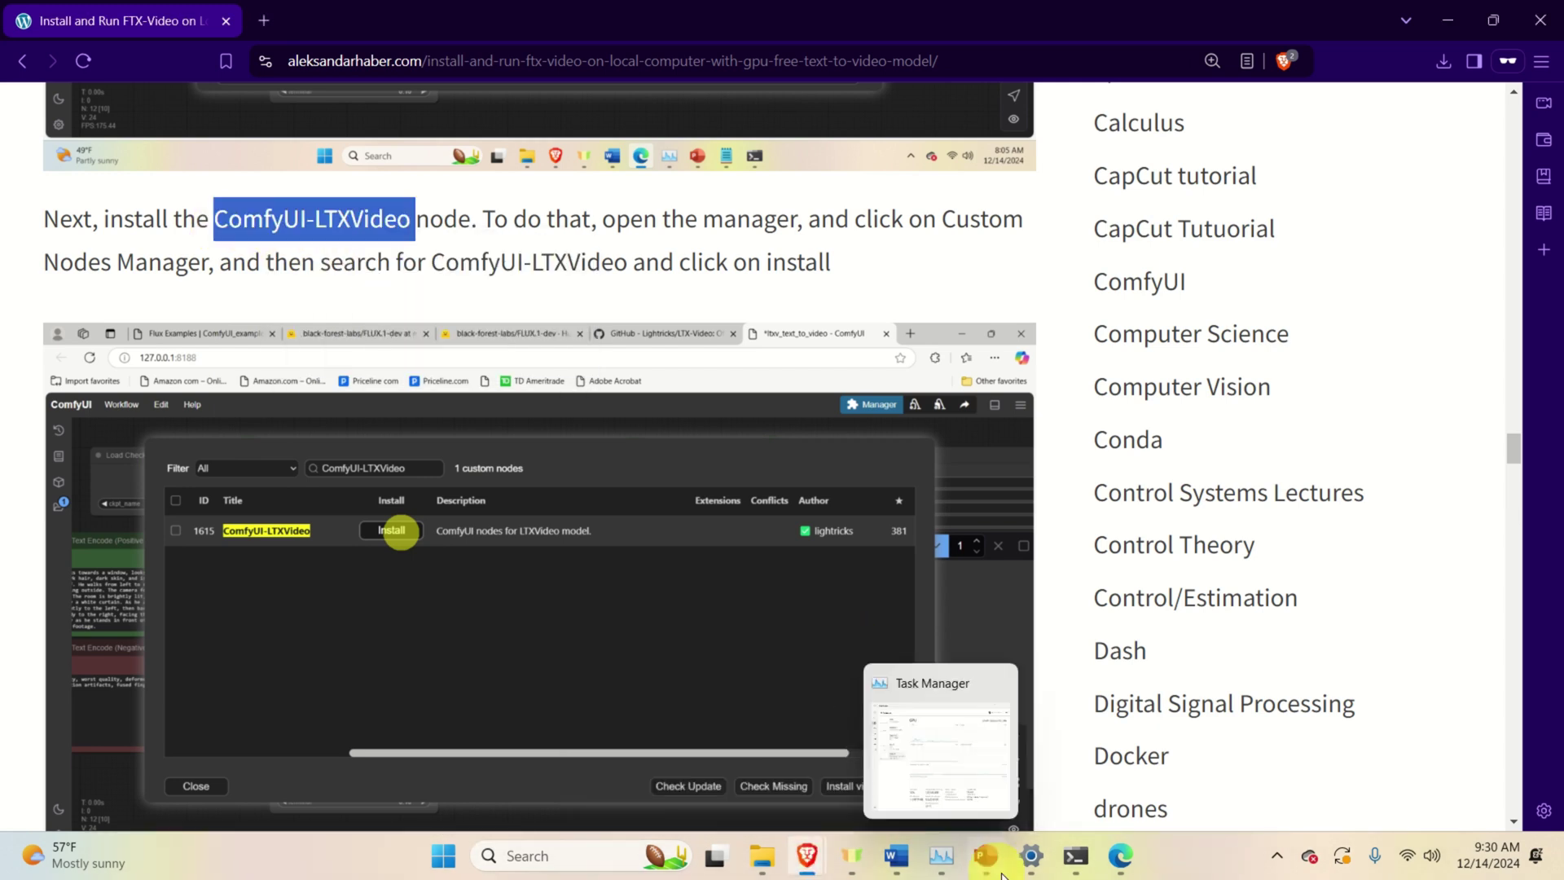
{"action": "left_click", "coordinate": [1128, 870]}
{"action": "scroll", "coordinate": [1054, 554], "scroll_direction": "up", "scroll_amount": 2}
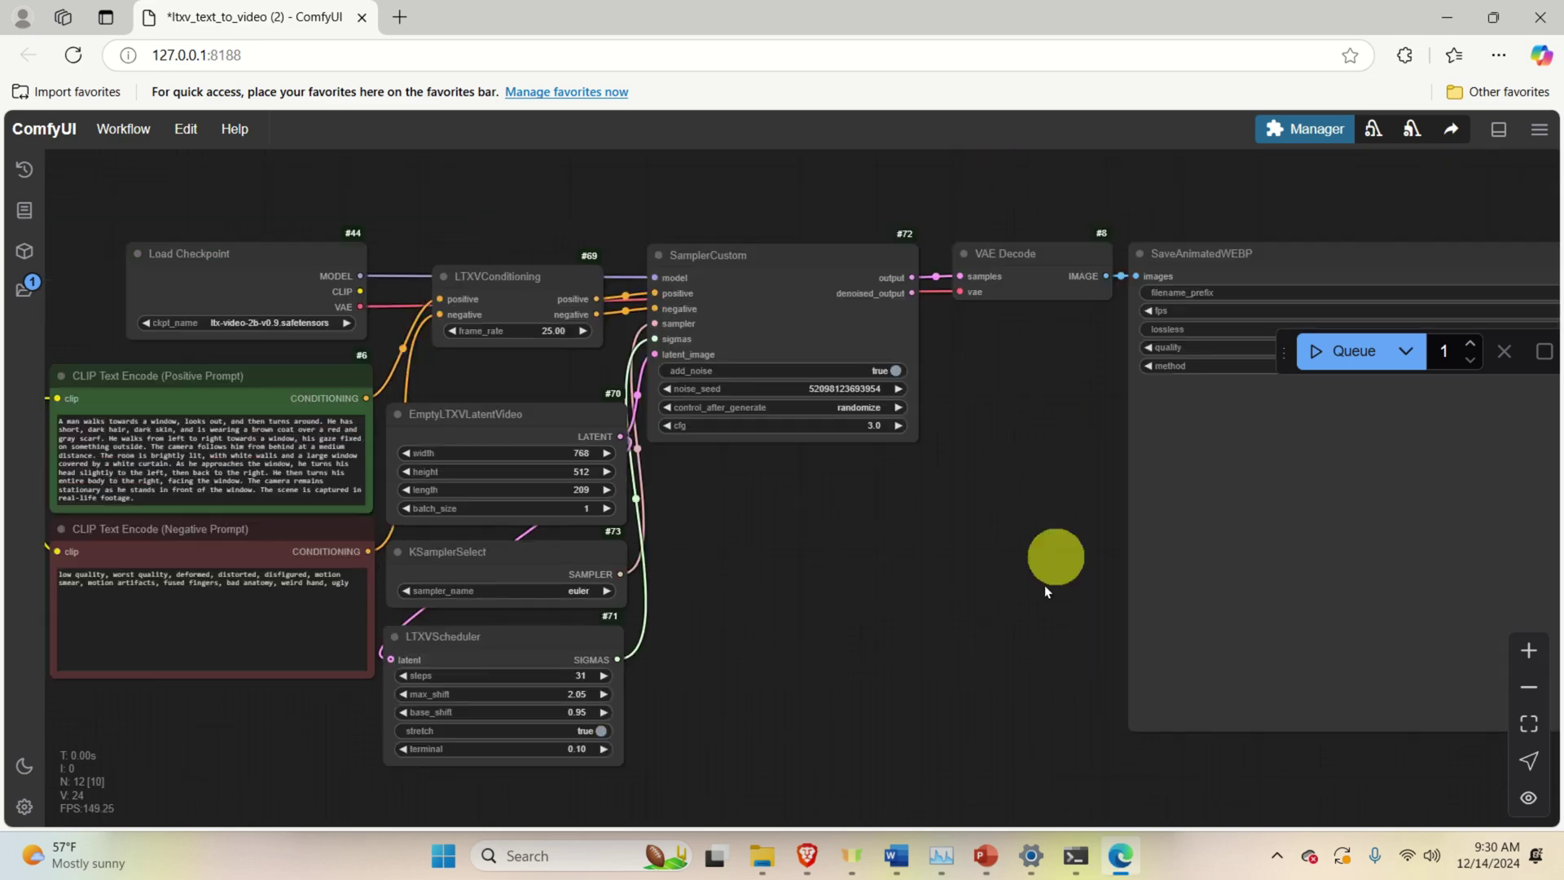
{"action": "left_click", "coordinate": [1306, 130]}
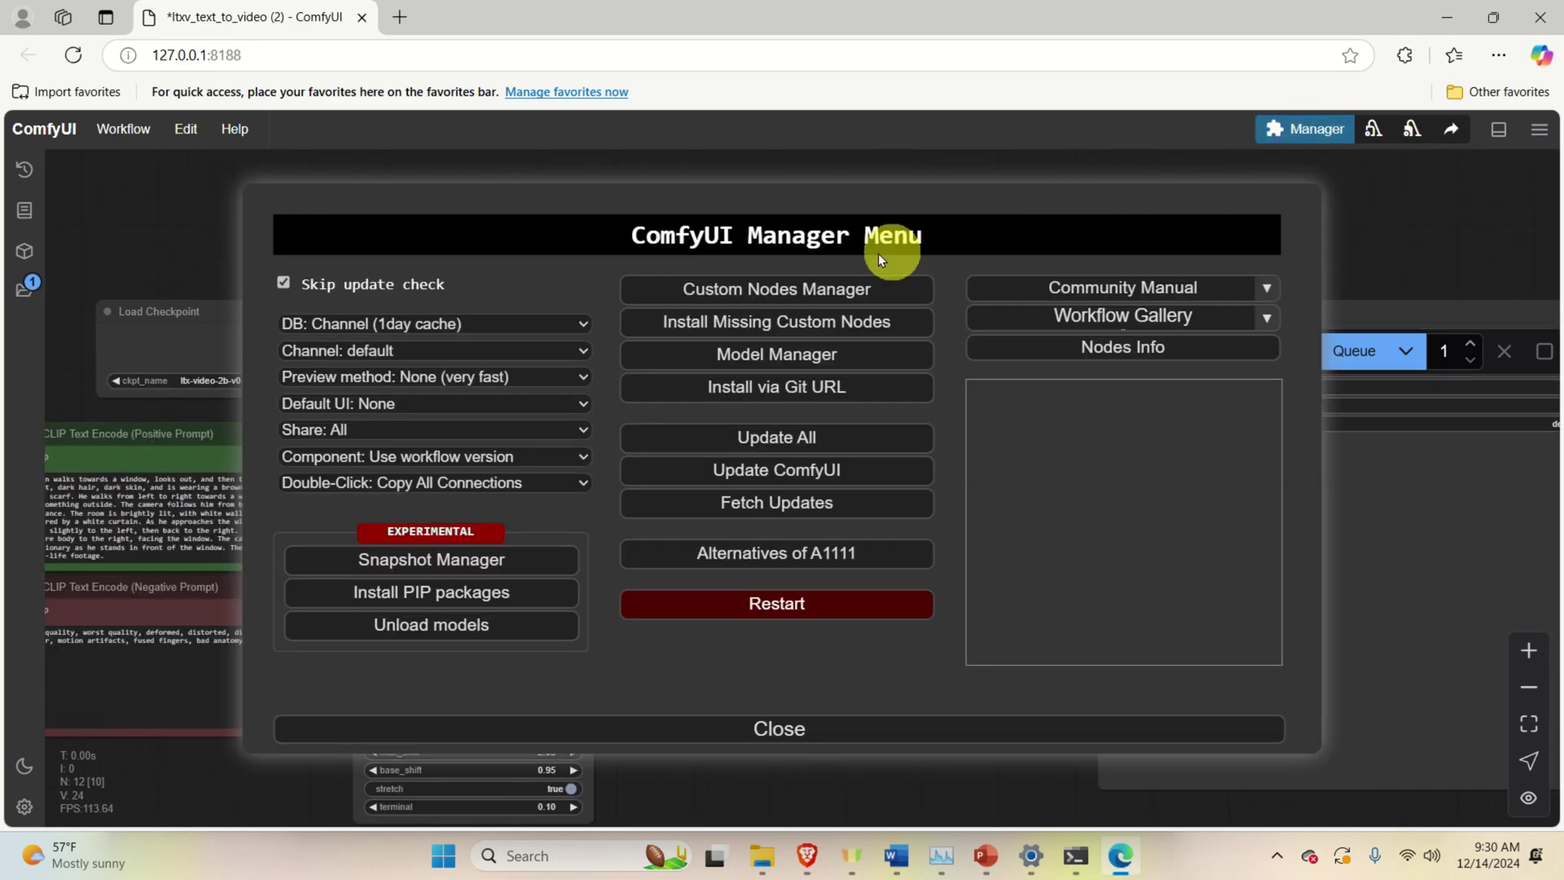
{"action": "left_click", "coordinate": [807, 298]}
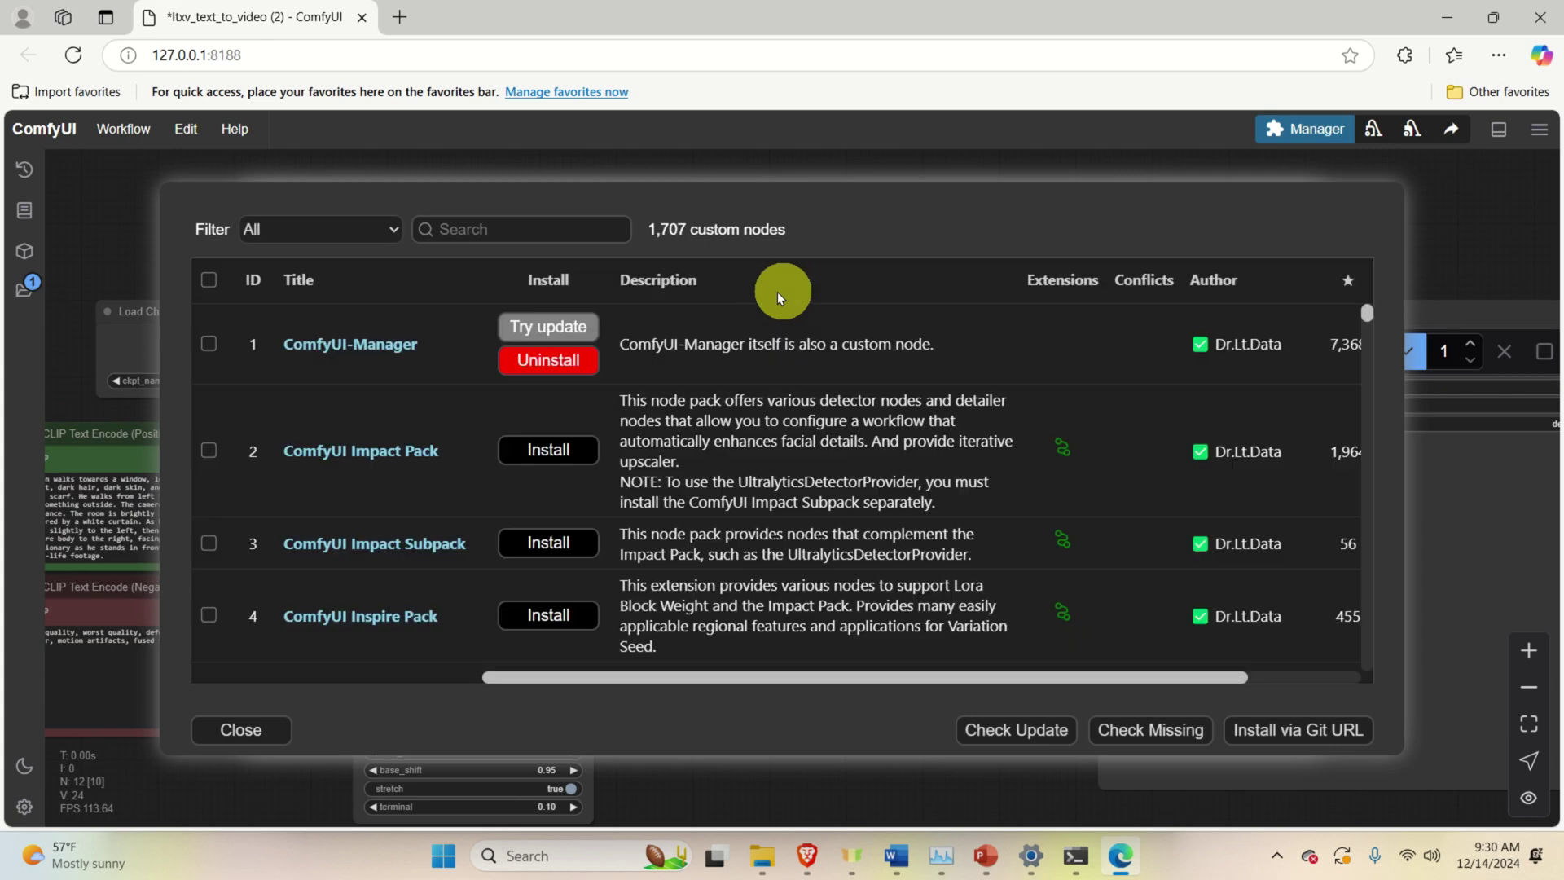
{"action": "left_click", "coordinate": [505, 231]}
{"action": "right_click", "coordinate": [505, 231]}
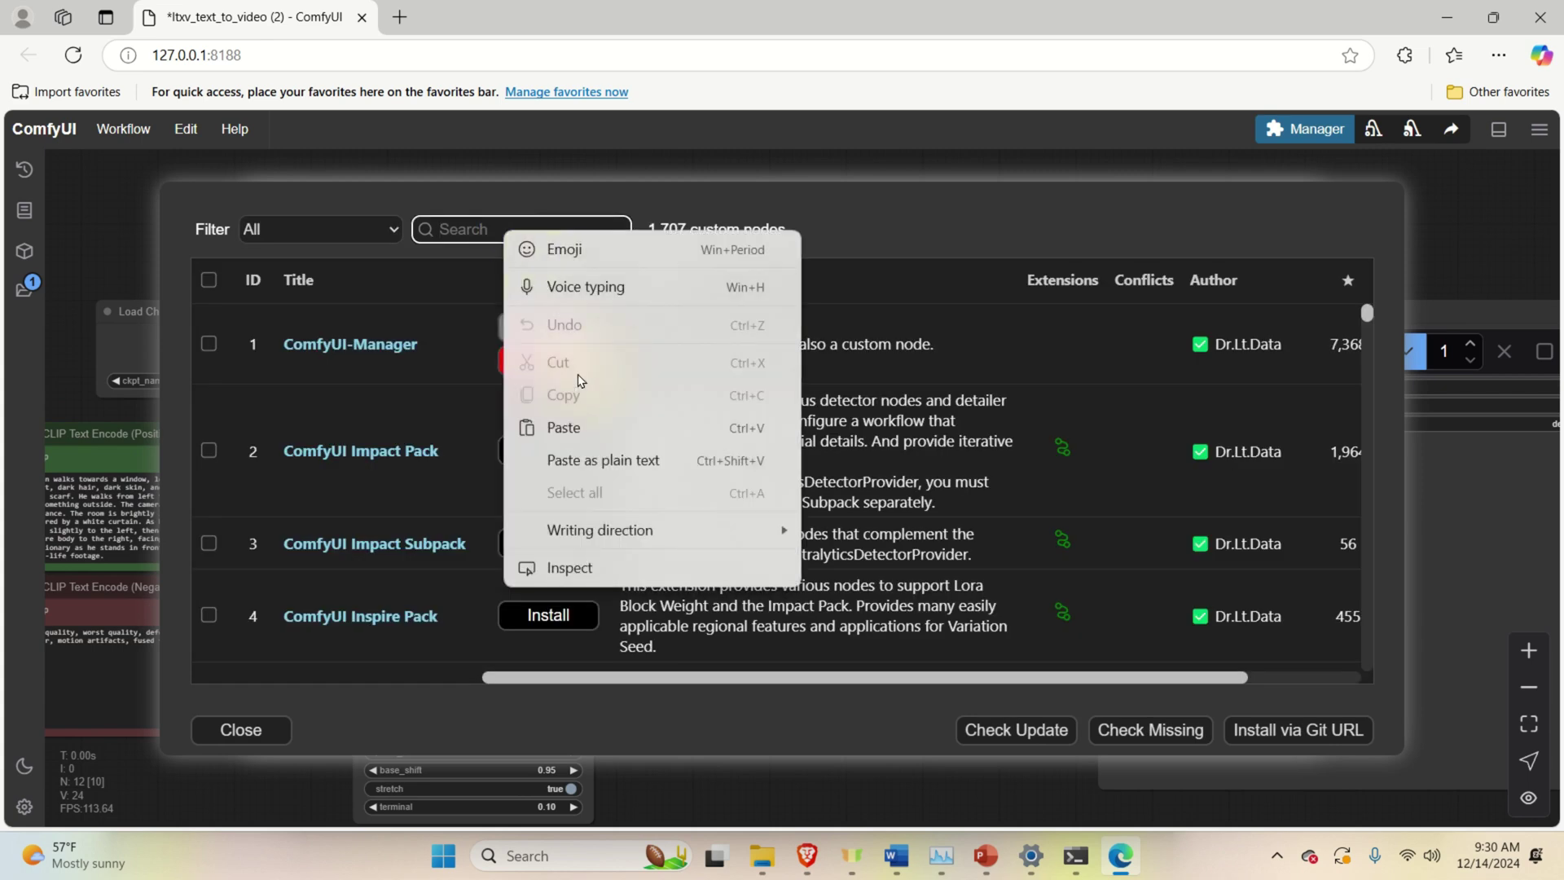
{"action": "left_click", "coordinate": [588, 423]}
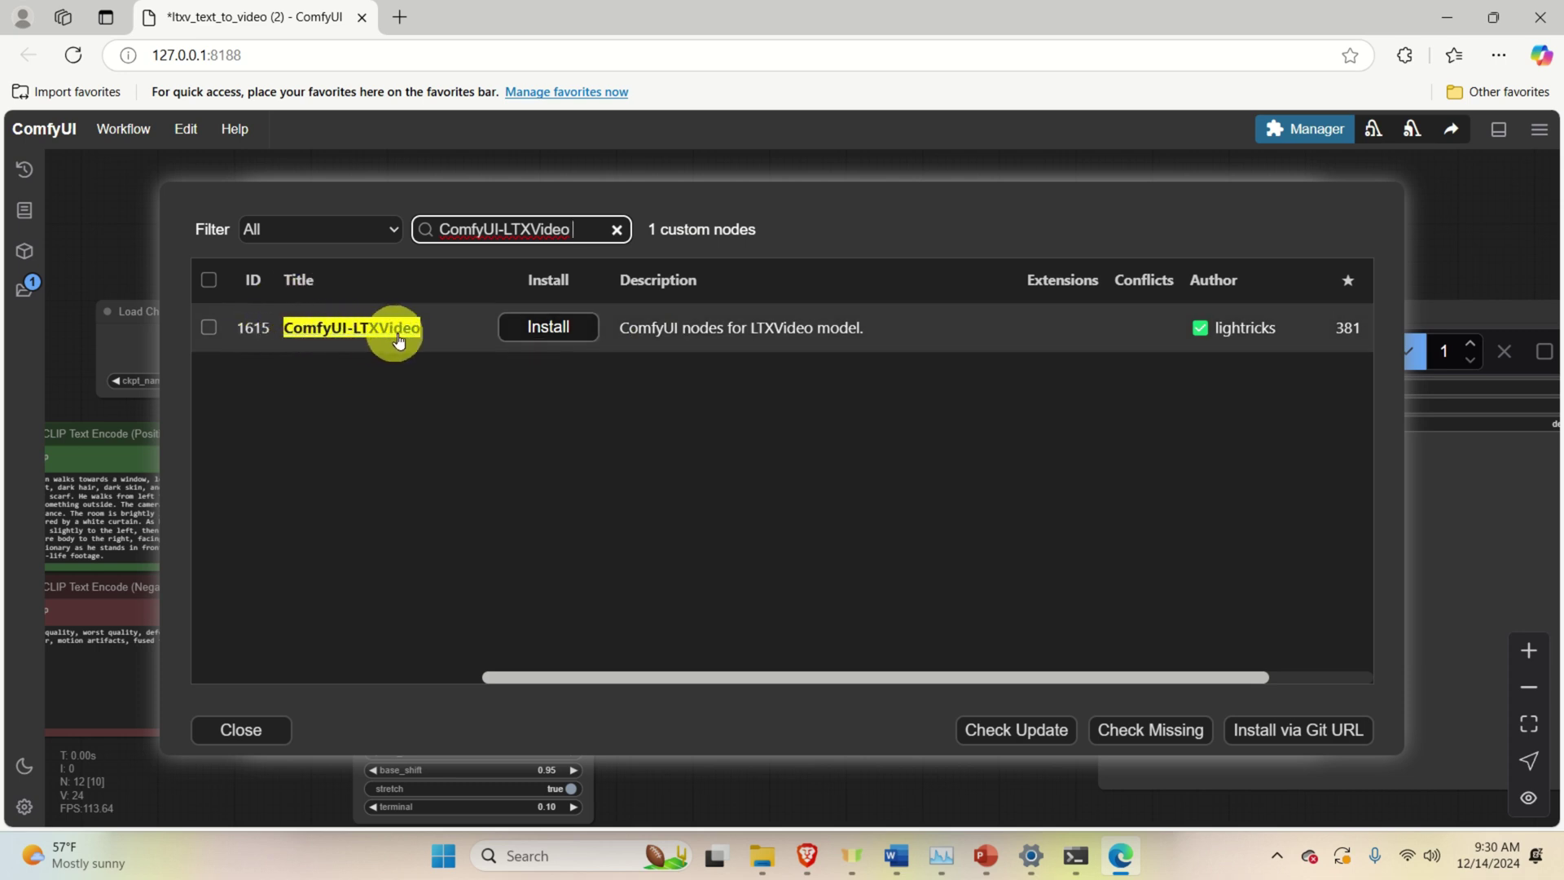
Install the ComfyUI-LTXVideo custom node and reboot the ComfyUI server.
{"action": "left_click", "coordinate": [555, 330]}
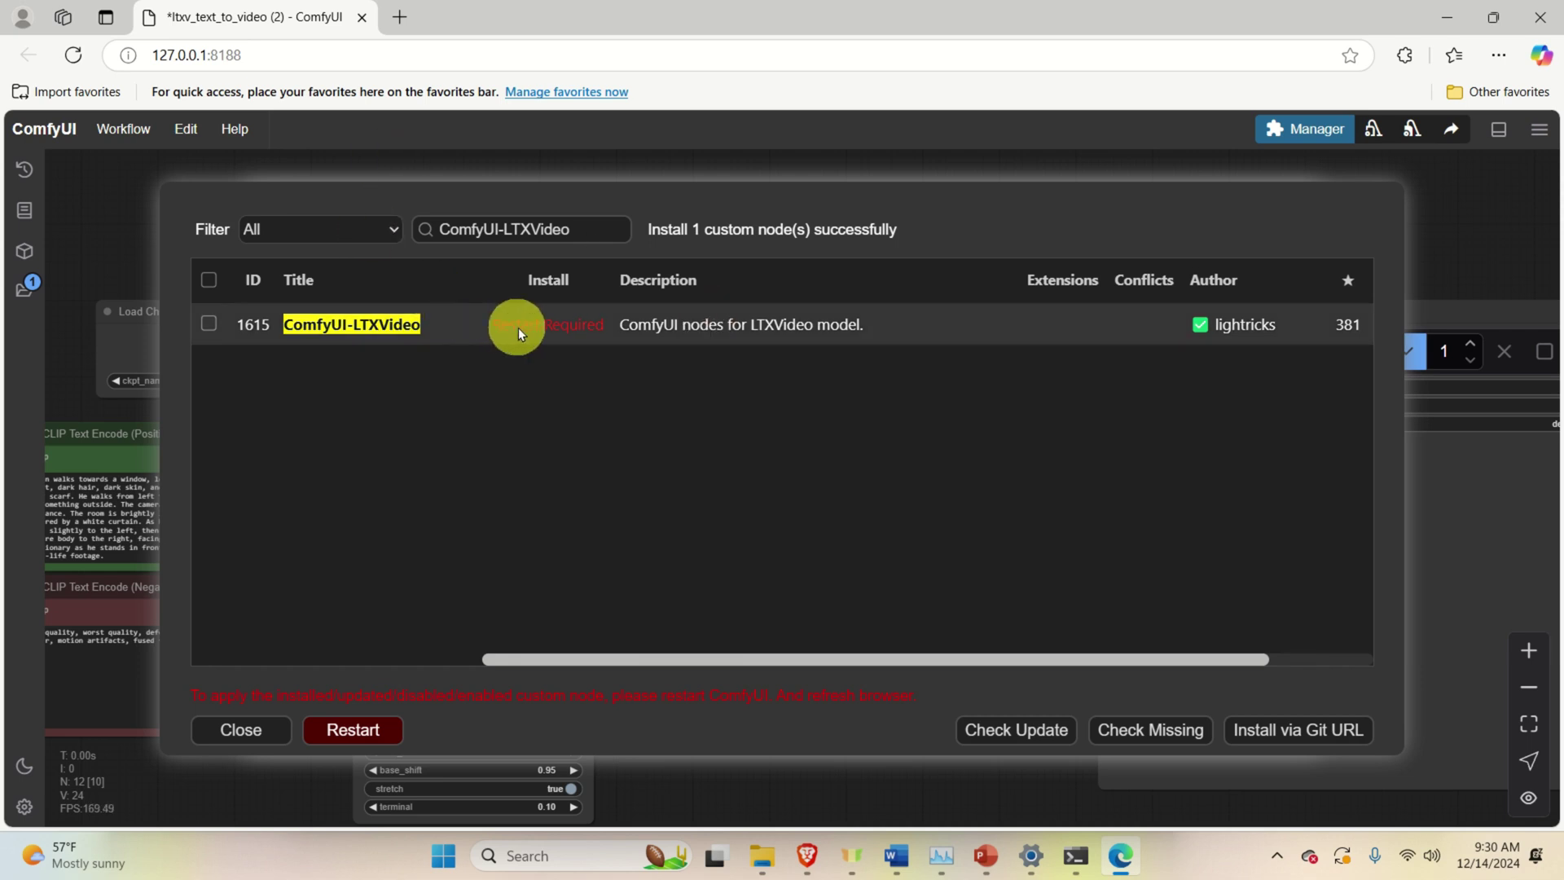
{"action": "left_click", "coordinate": [371, 737]}
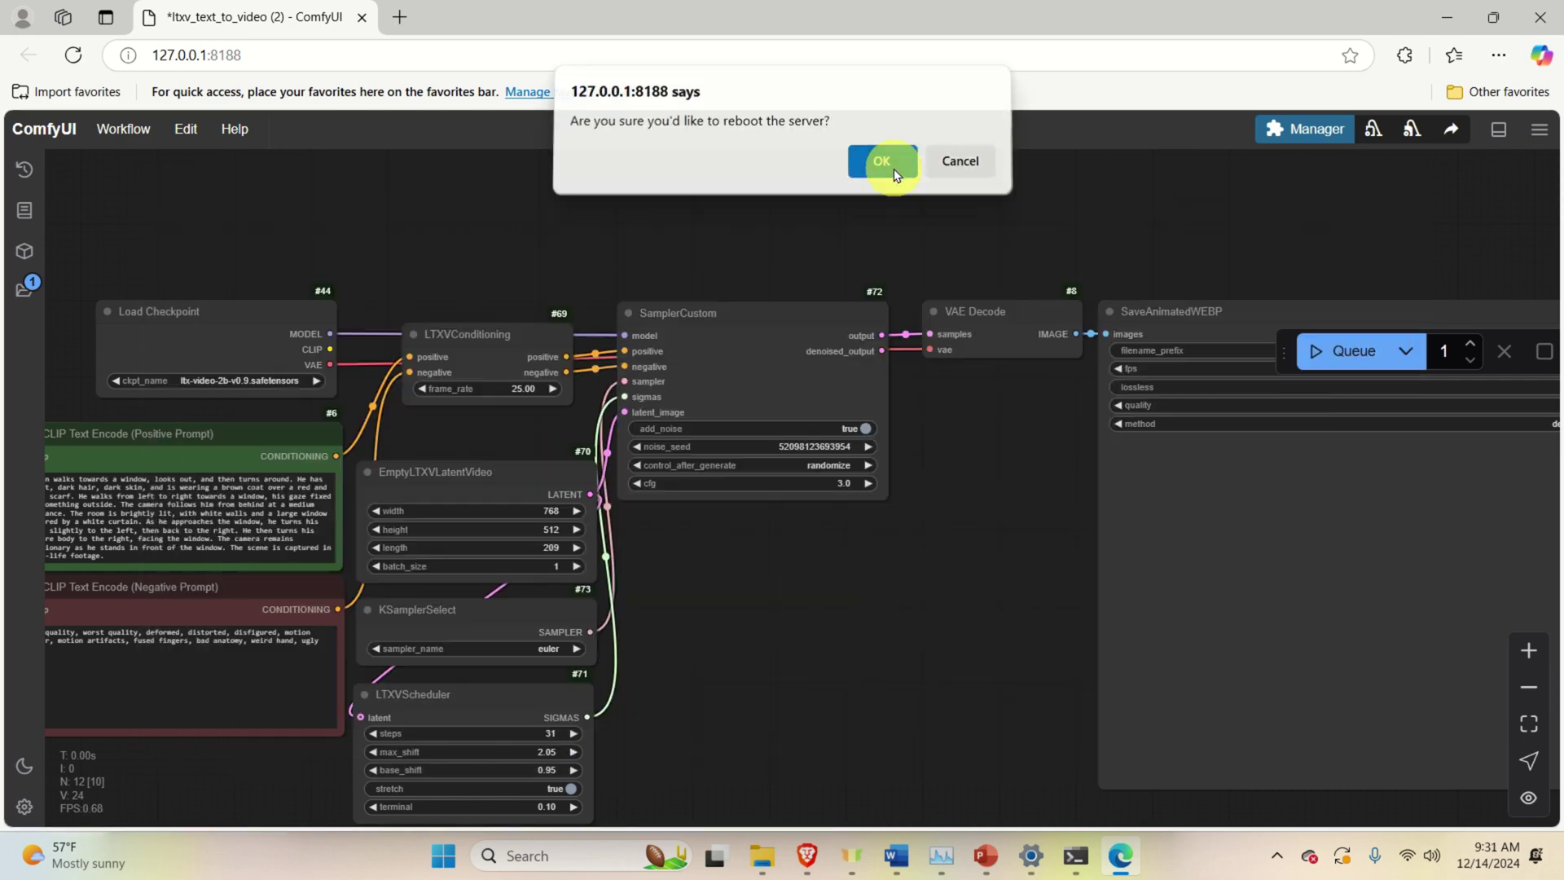
{"action": "left_click", "coordinate": [882, 161]}
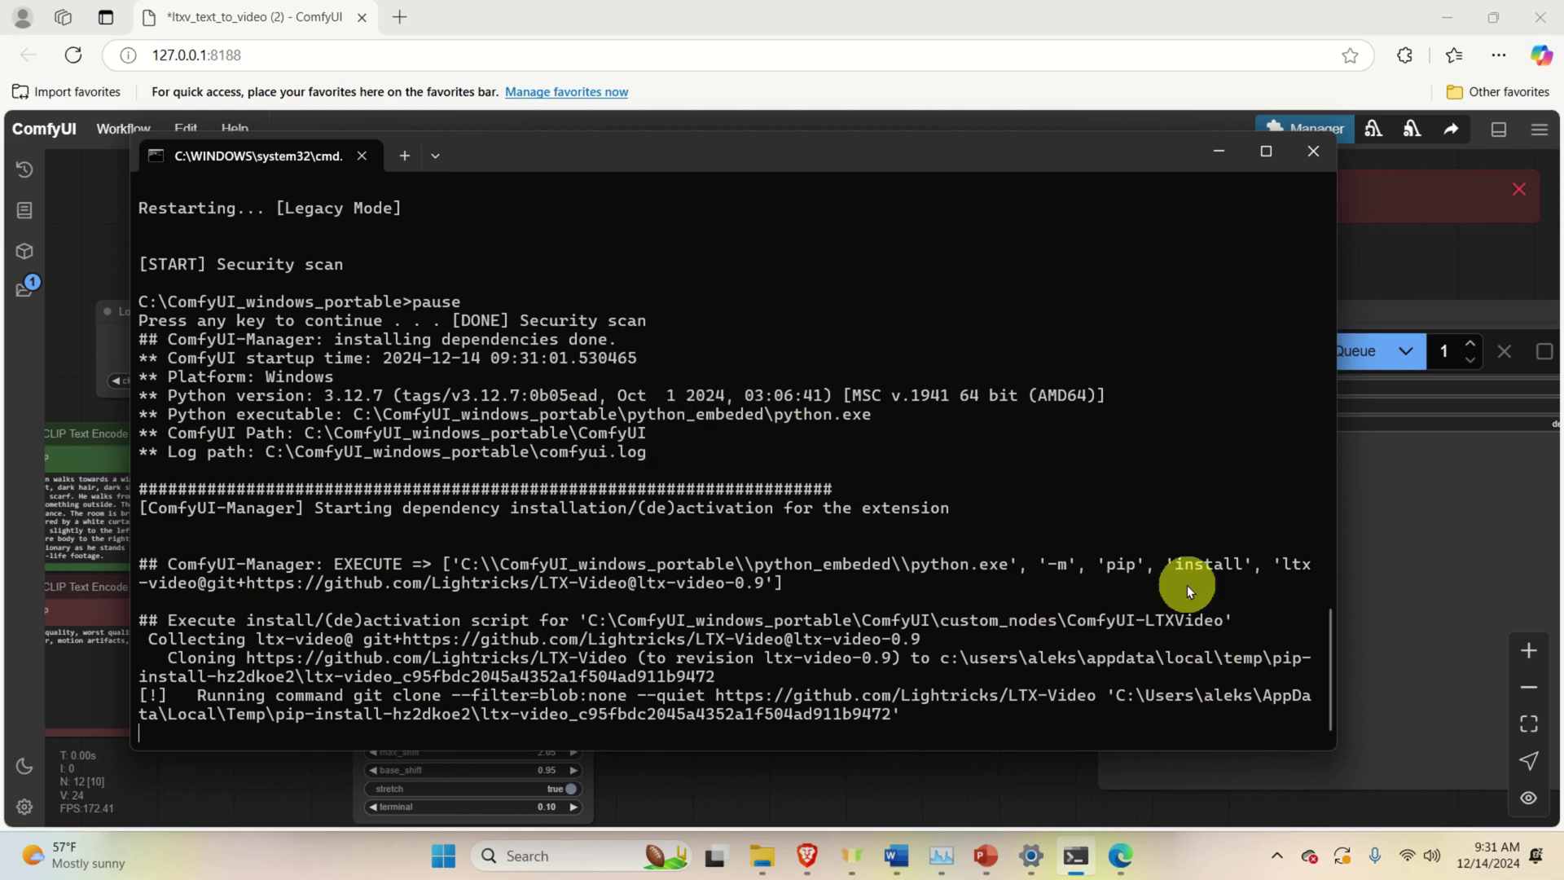
{"action": "left_click", "coordinate": [1421, 597]}
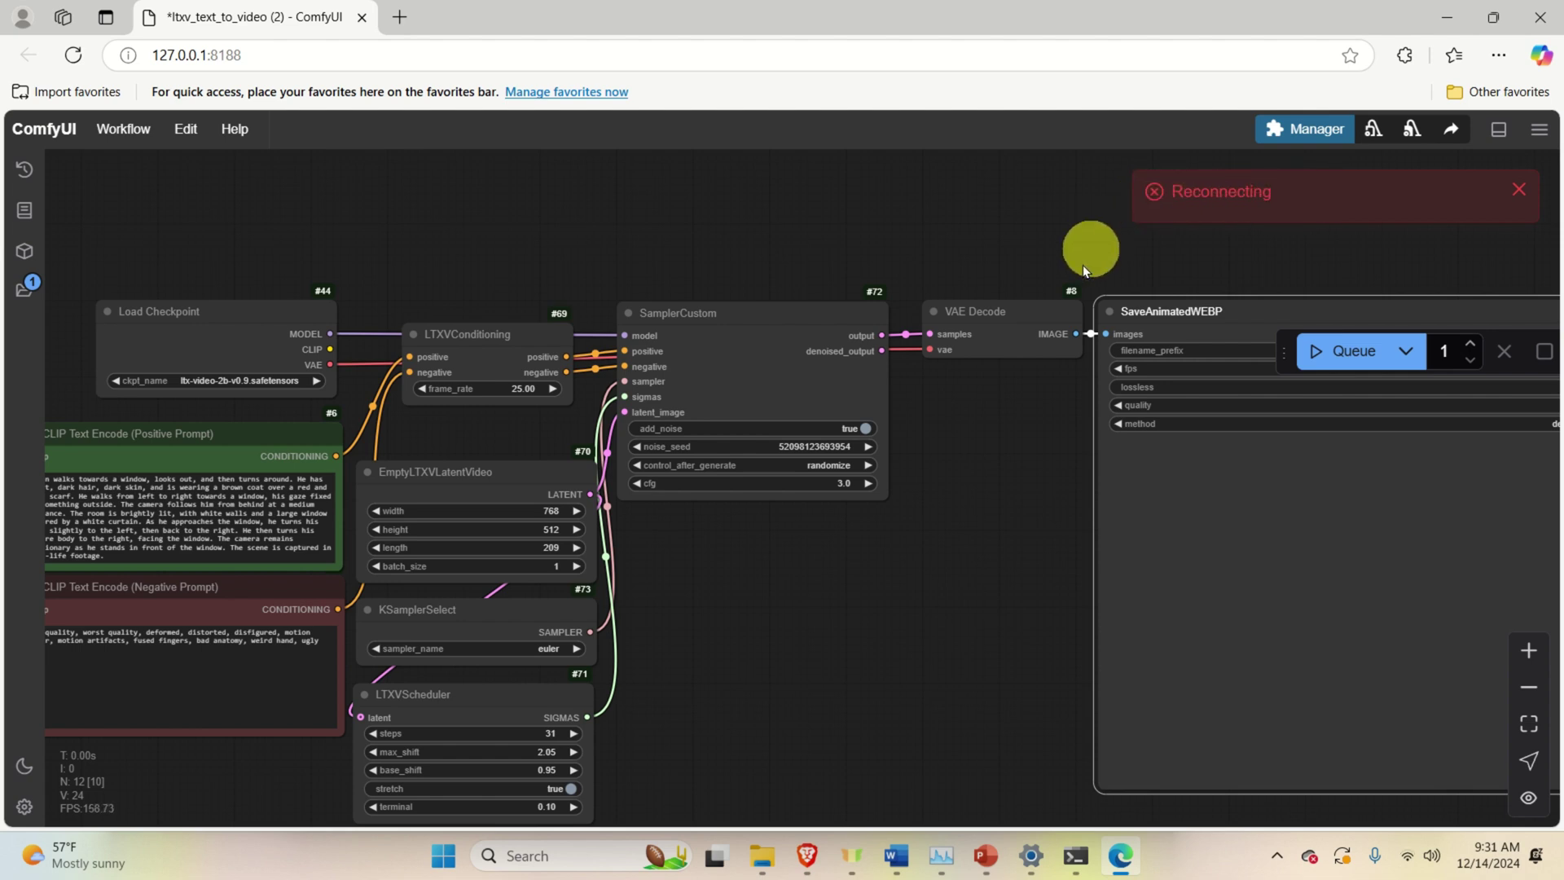
Go back to the tutorial page in Brave and copy the node name ComfyUI-VideoHelperSuite from the following instruction.
{"action": "mouse_move", "coordinate": [800, 863]}
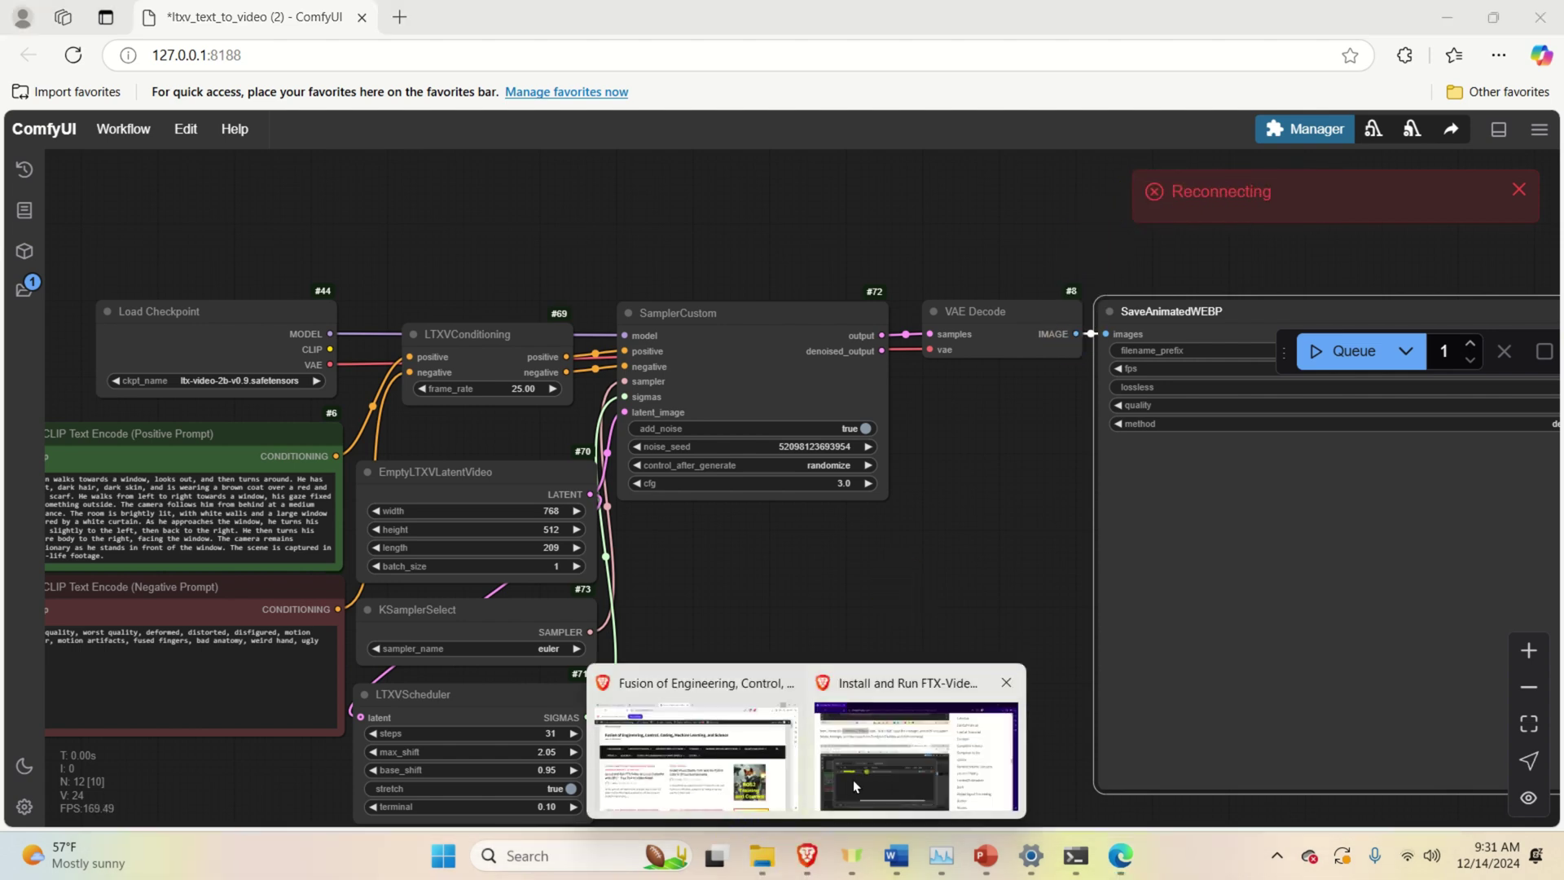
{"action": "left_click", "coordinate": [912, 749]}
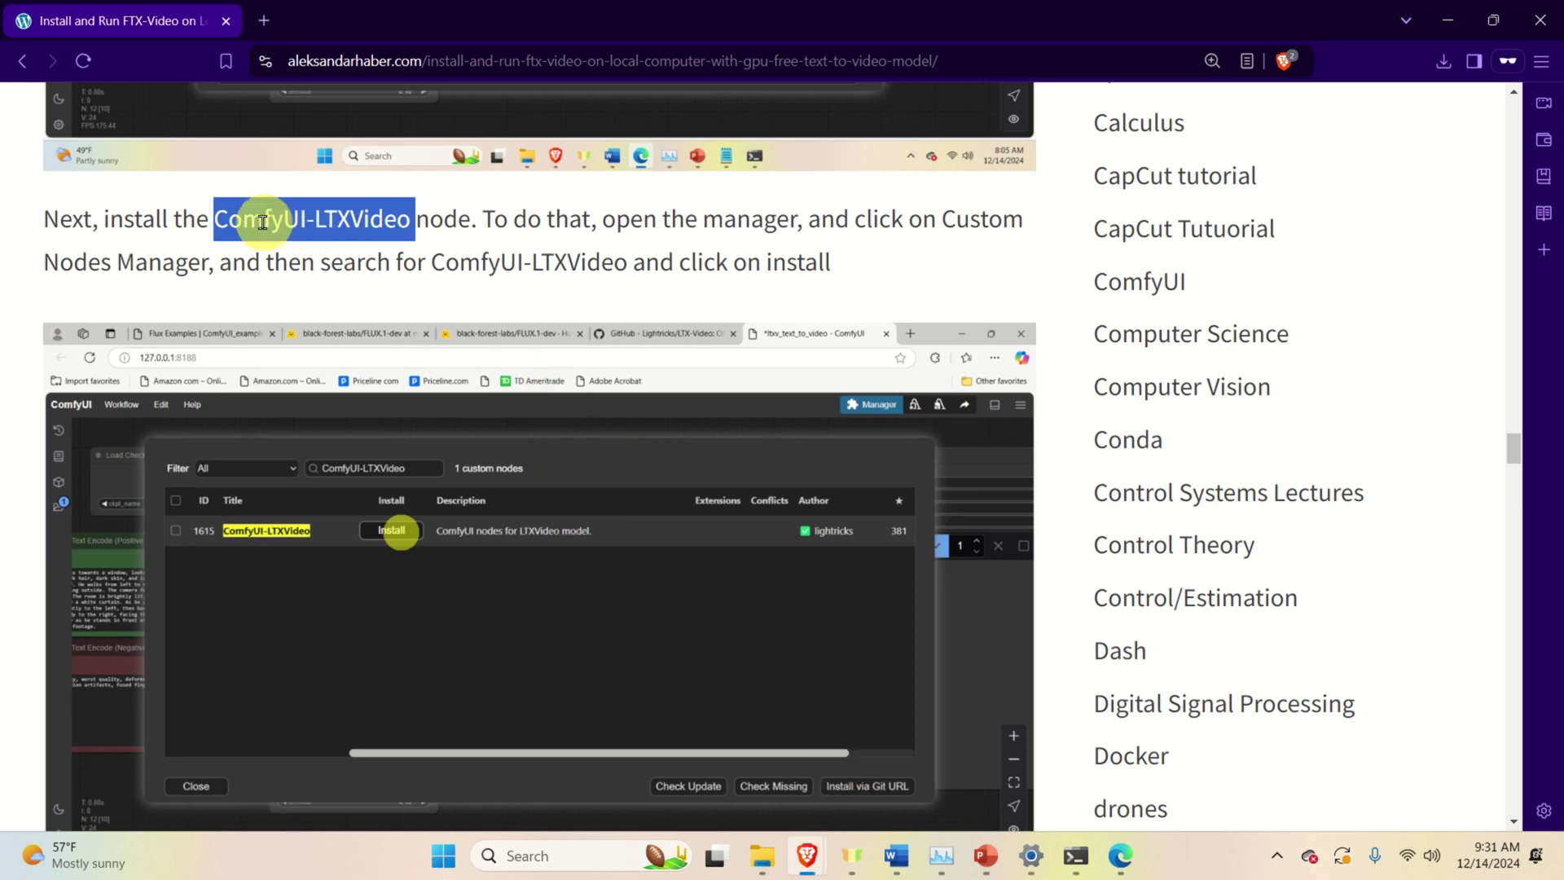
{"action": "scroll", "coordinate": [293, 228], "scroll_direction": "down", "scroll_amount": 4}
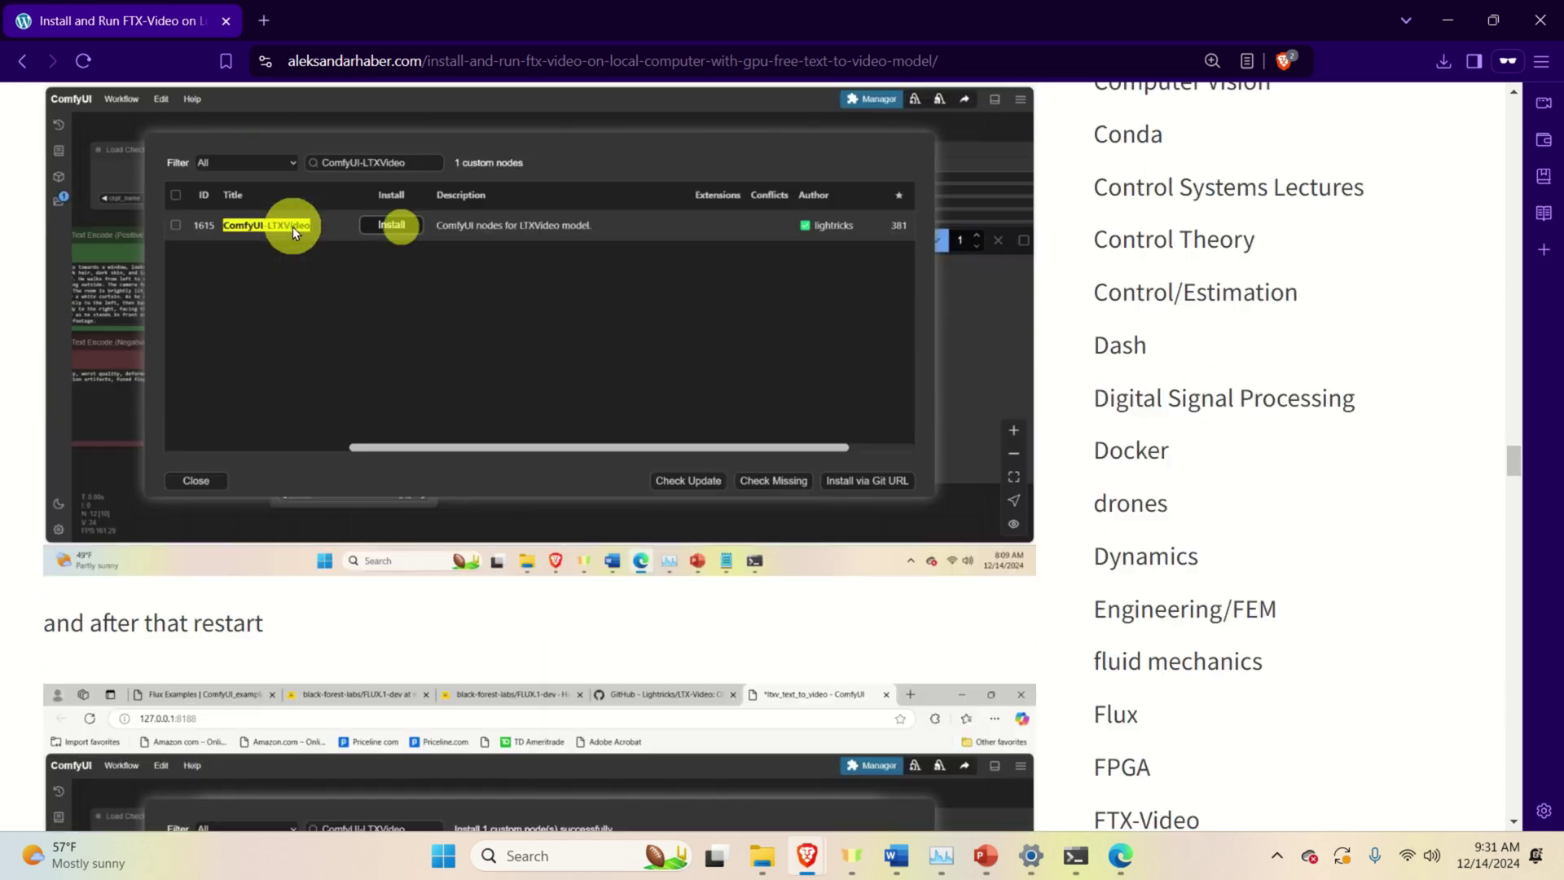
{"action": "scroll", "coordinate": [293, 230], "scroll_direction": "down", "scroll_amount": 10}
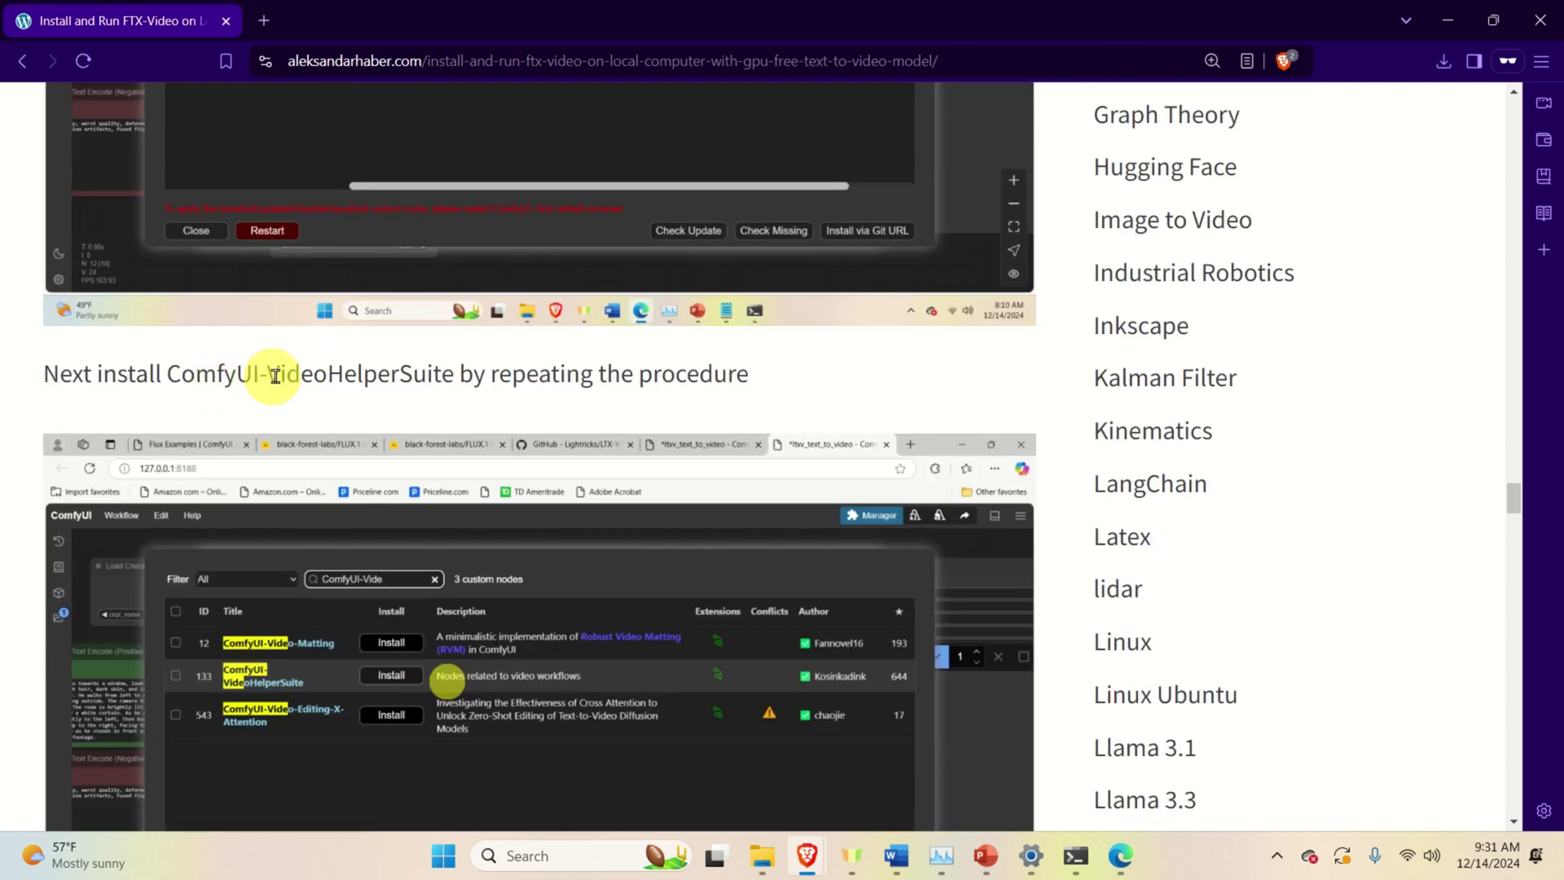
{"action": "left_click_drag", "start_coordinate": [453, 375], "coordinate": [168, 373]}
{"action": "key", "text": "ctrl+c"}
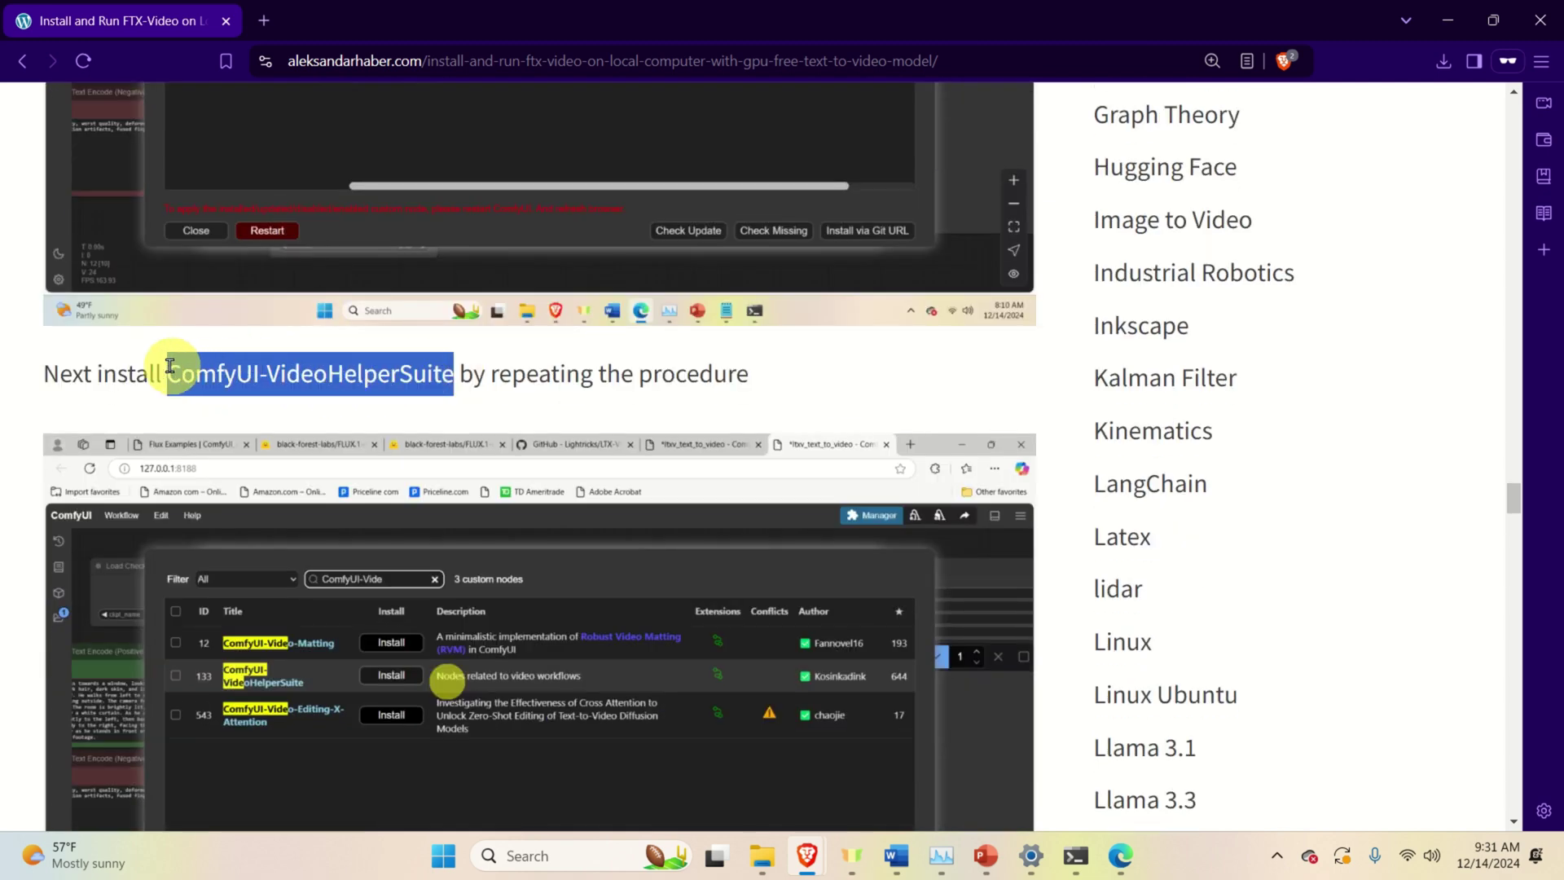
{"action": "right_click", "coordinate": [214, 373]}
{"action": "left_click", "coordinate": [297, 405]}
{"action": "scroll", "coordinate": [365, 393], "scroll_direction": "down", "scroll_amount": 5}
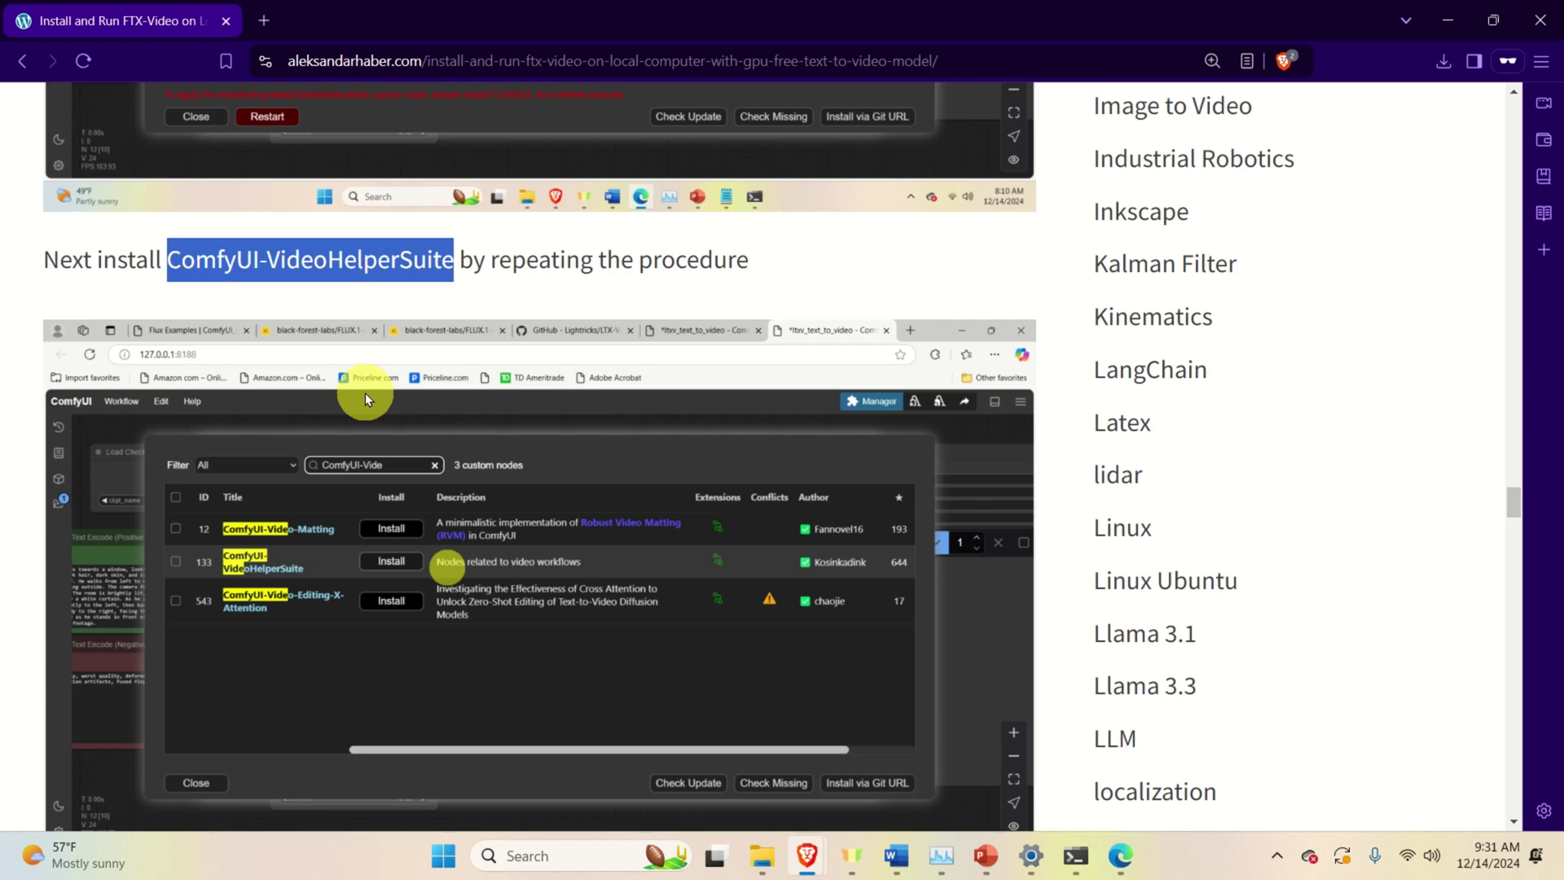
{"action": "scroll", "coordinate": [365, 398], "scroll_direction": "up", "scroll_amount": 1}
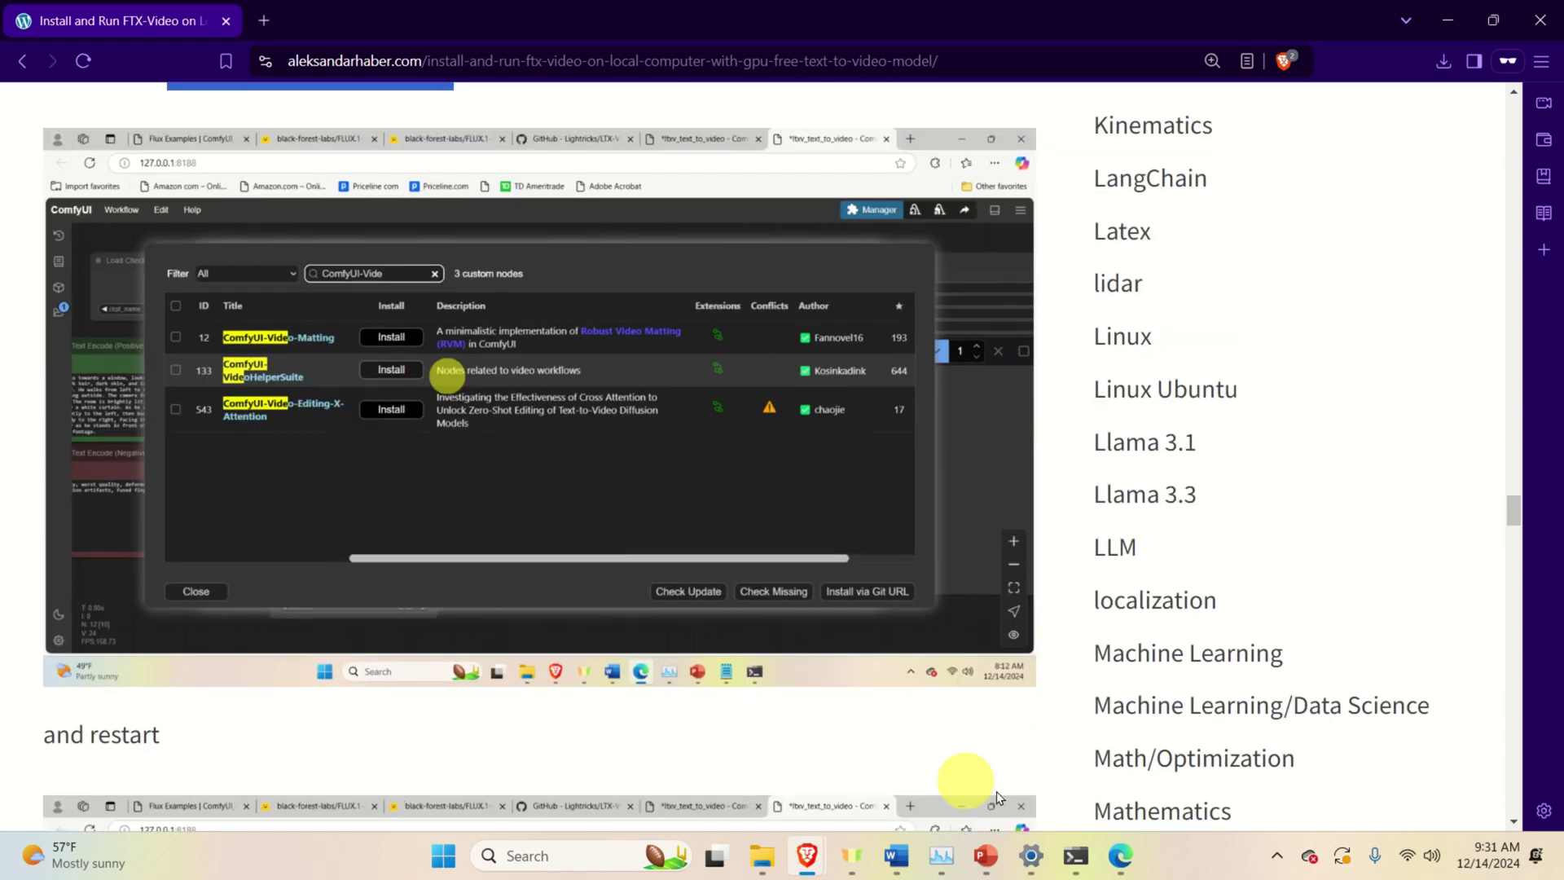
Switch to ComfyUI in Edge and search the Custom Nodes Manager for ComfyUI-VideoHelperSuite.
{"action": "left_click", "coordinate": [1120, 855]}
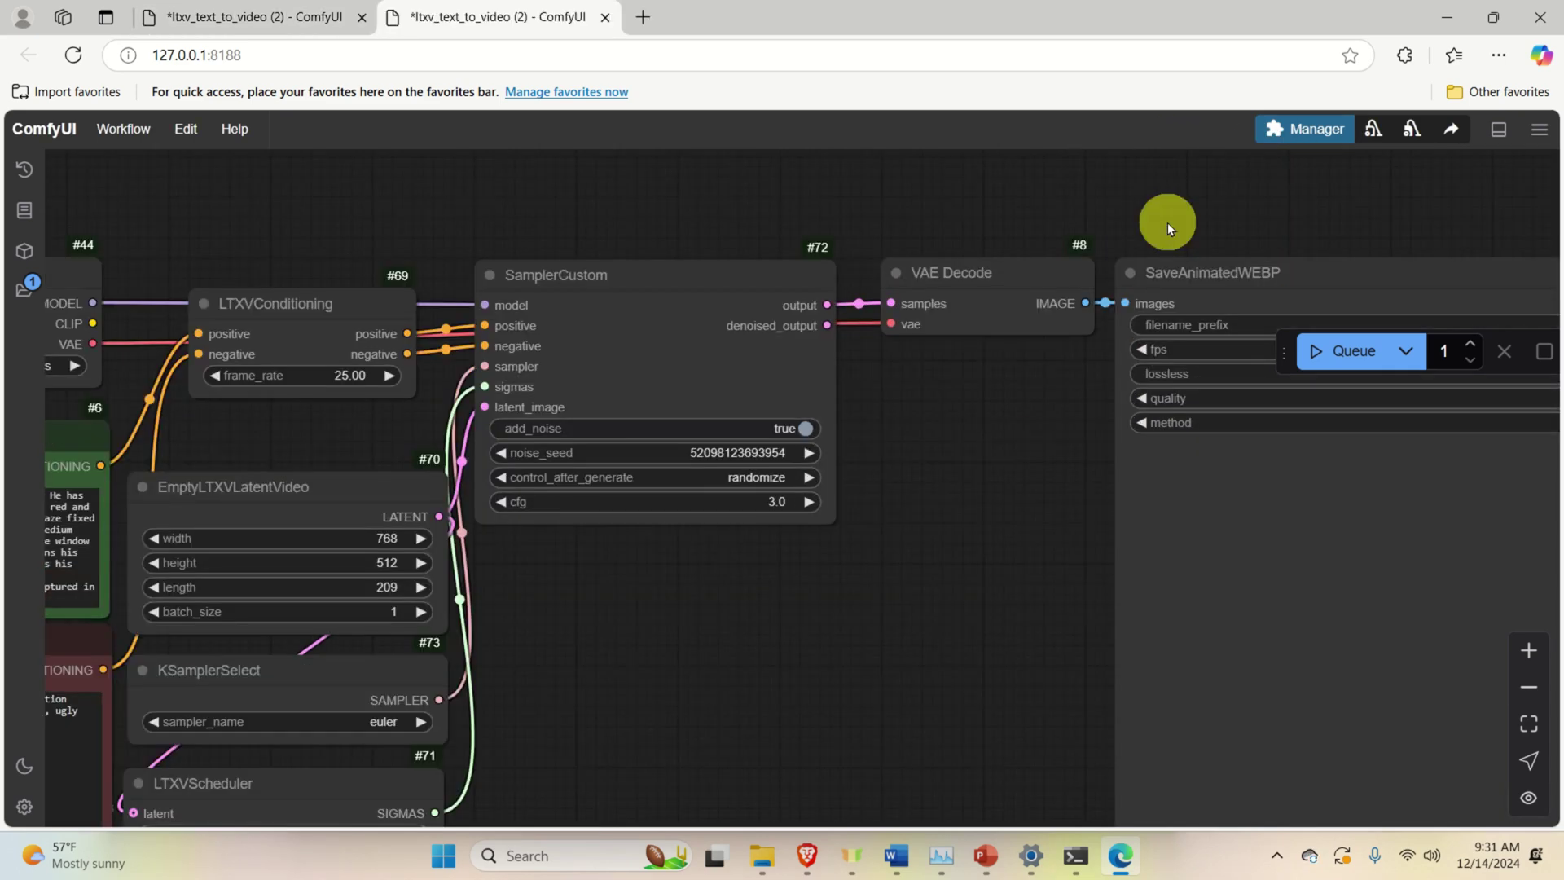
{"action": "left_click", "coordinate": [1317, 132]}
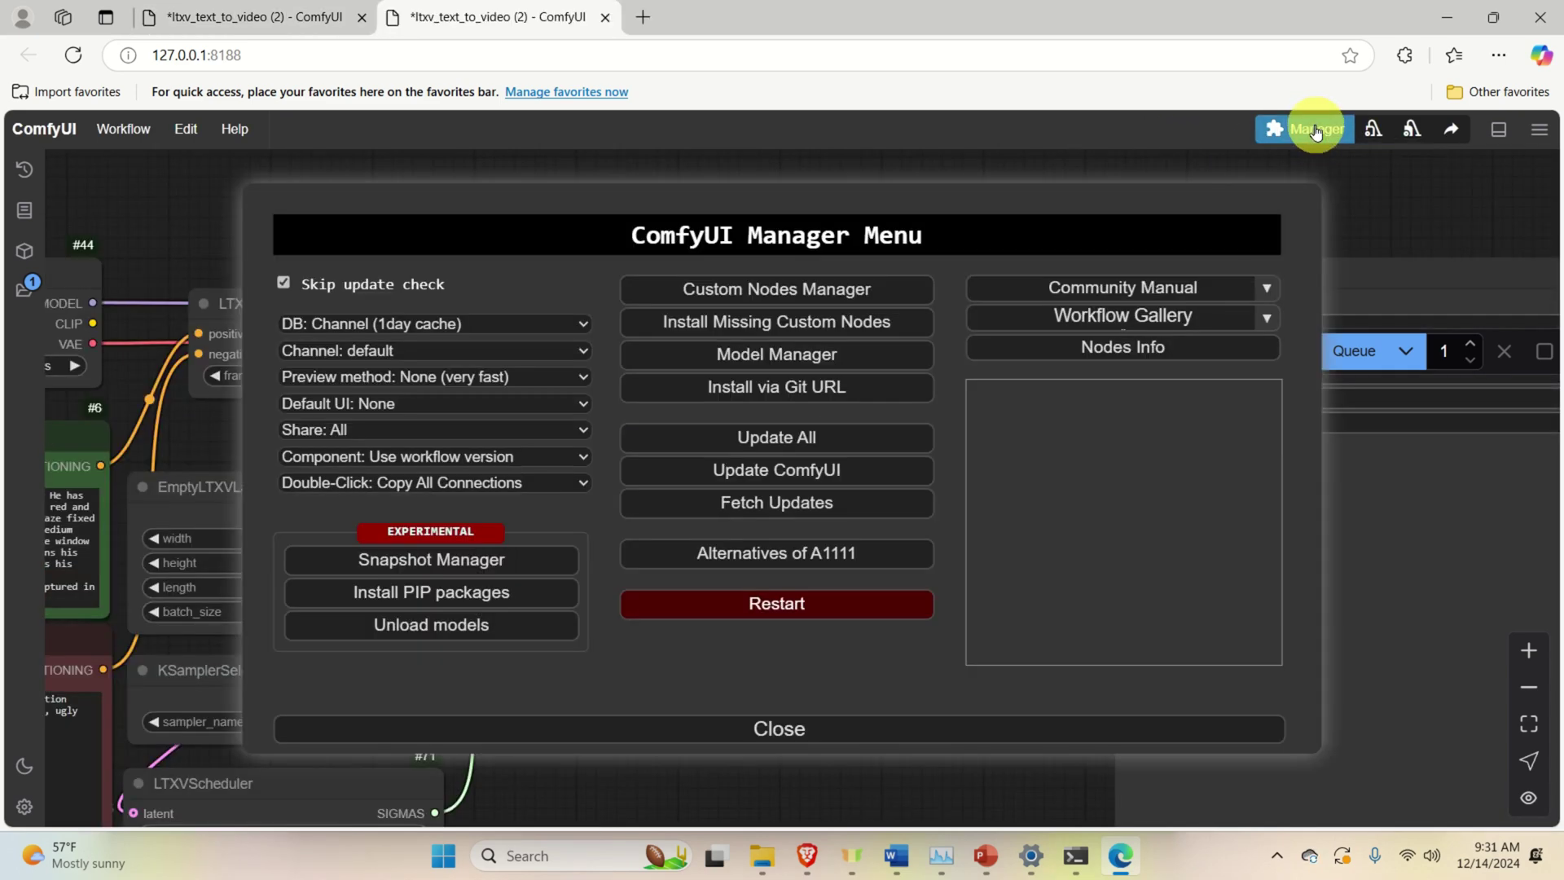
{"action": "left_click", "coordinate": [837, 290]}
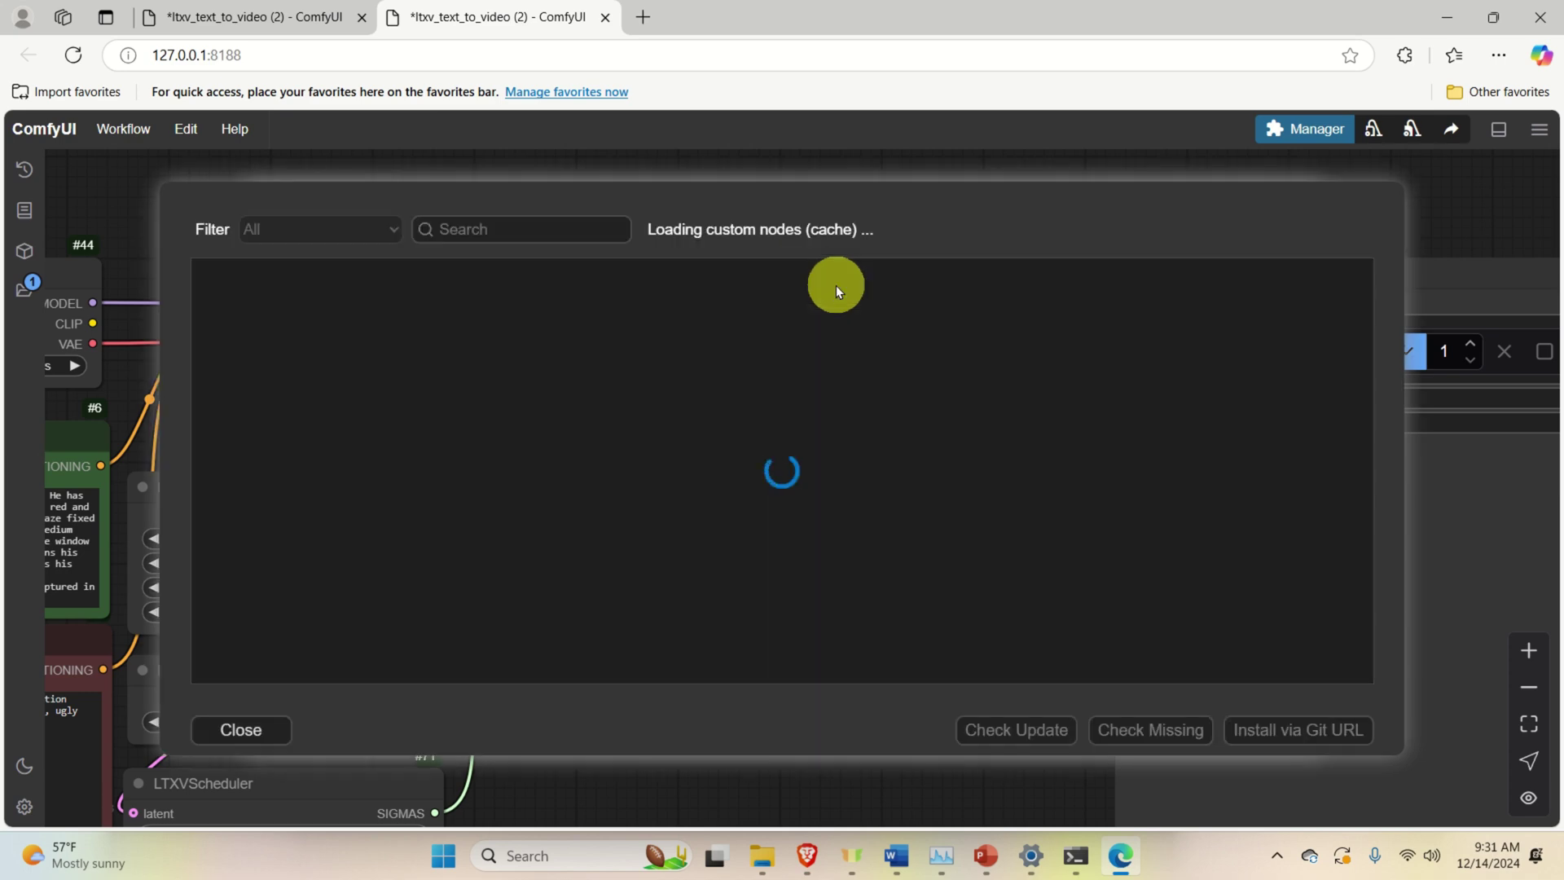
{"action": "right_click", "coordinate": [507, 238]}
{"action": "left_click", "coordinate": [574, 436]}
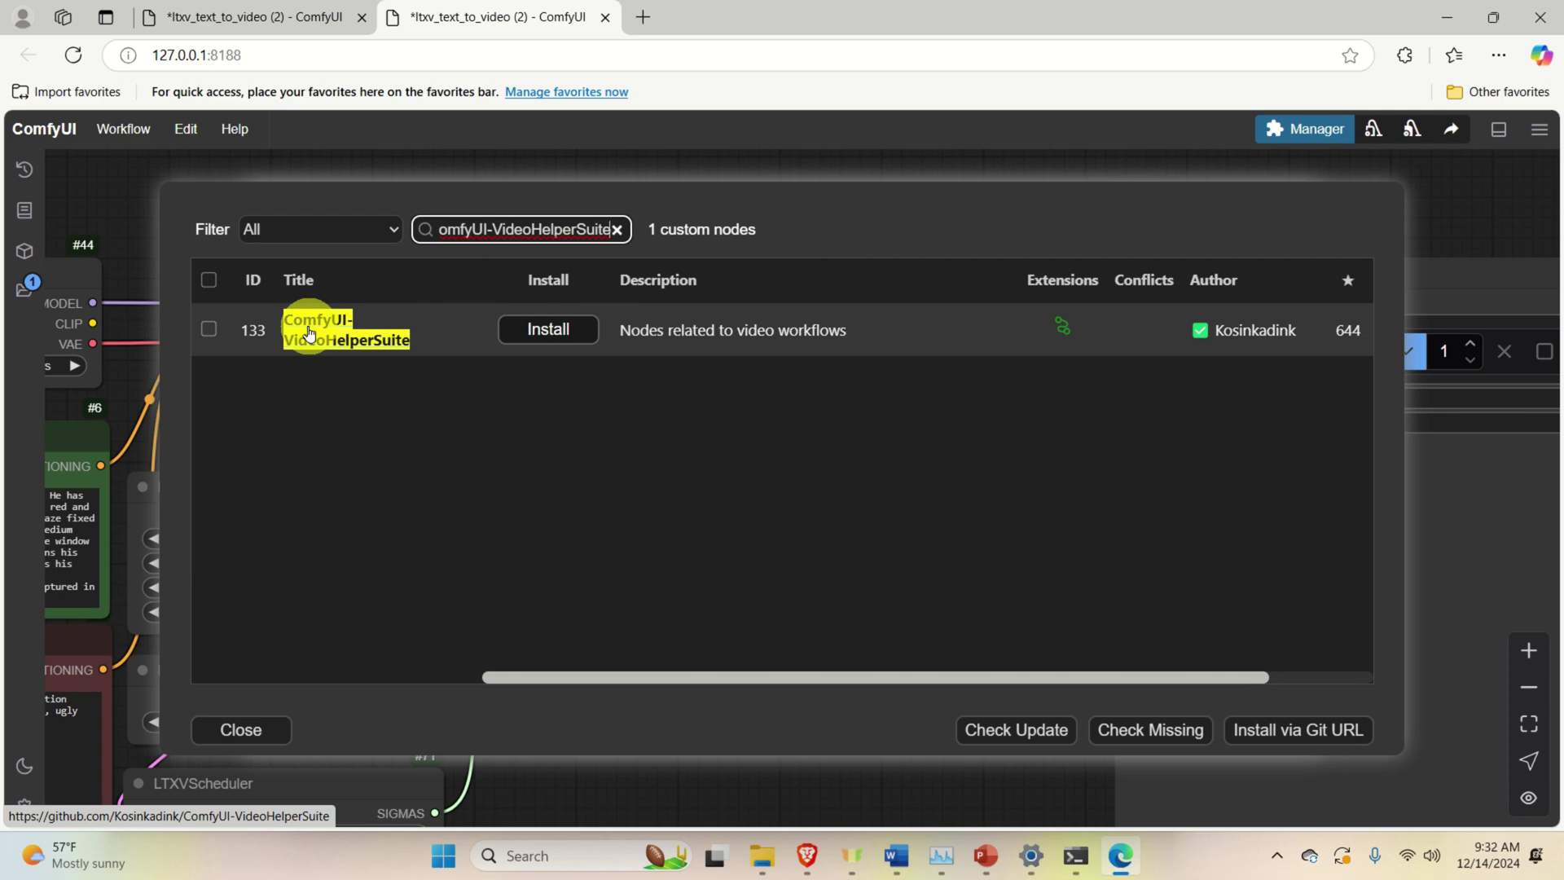
Install the ComfyUI-VideoHelperSuite custom node and reboot the ComfyUI server.
{"action": "left_click", "coordinate": [554, 331]}
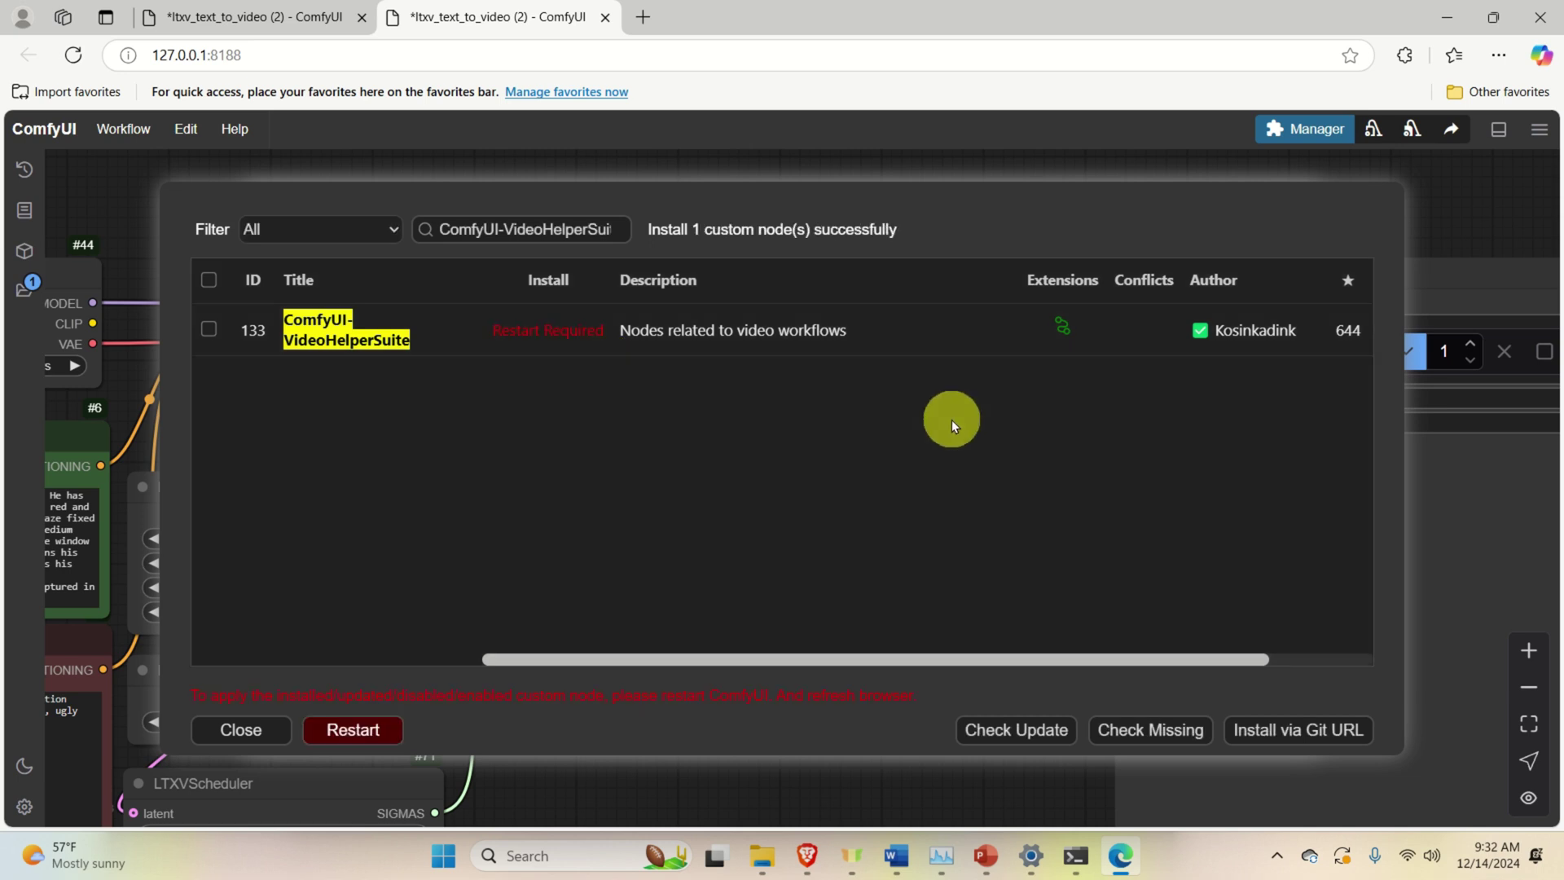
{"action": "left_click", "coordinate": [349, 739]}
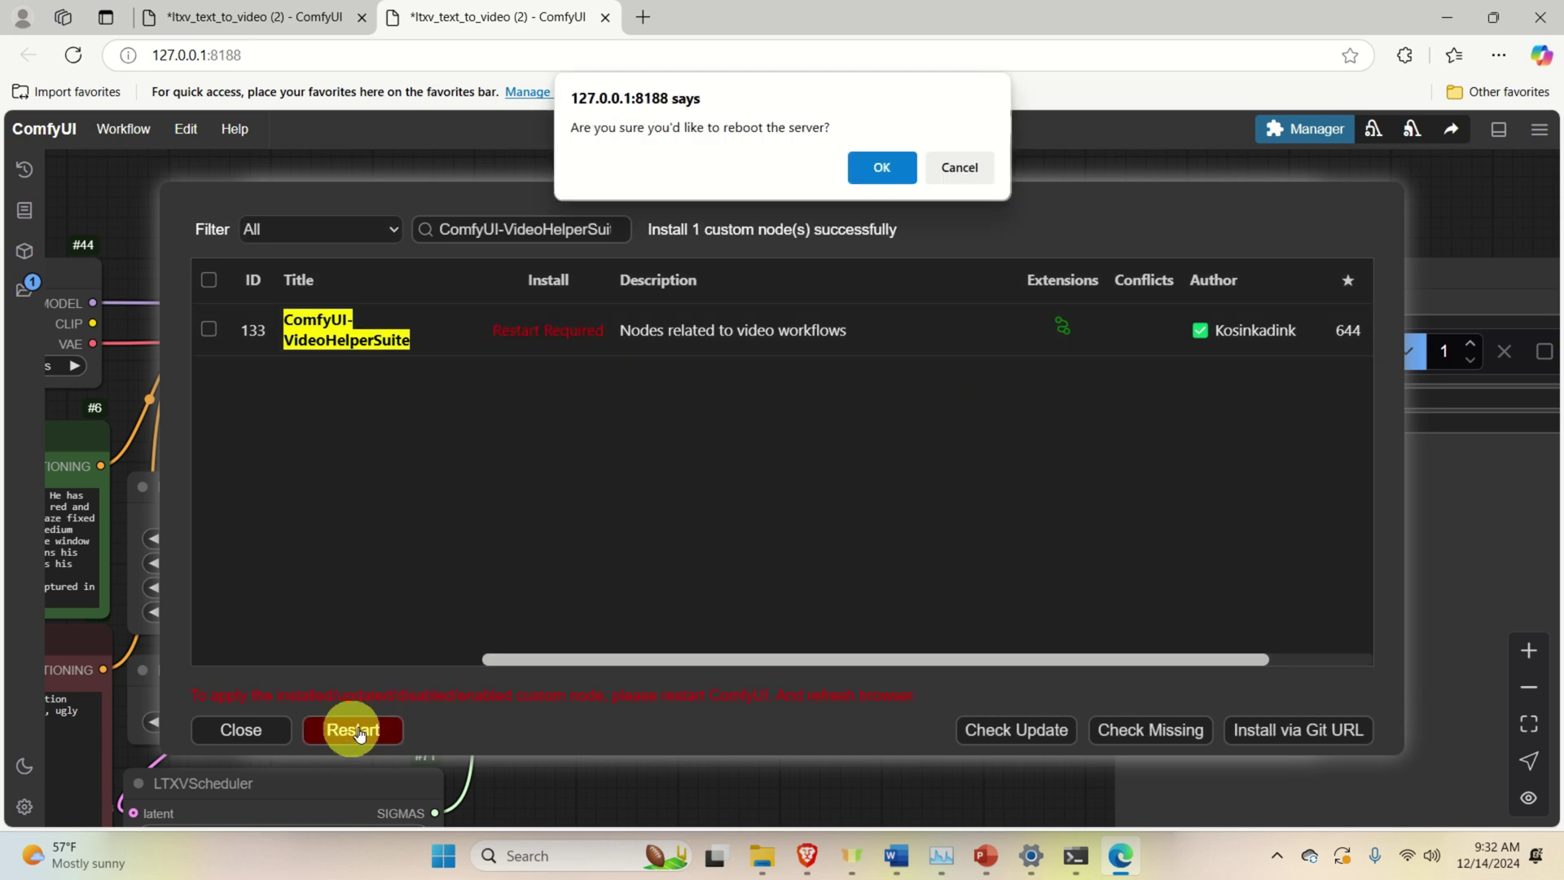
{"action": "left_click", "coordinate": [880, 165]}
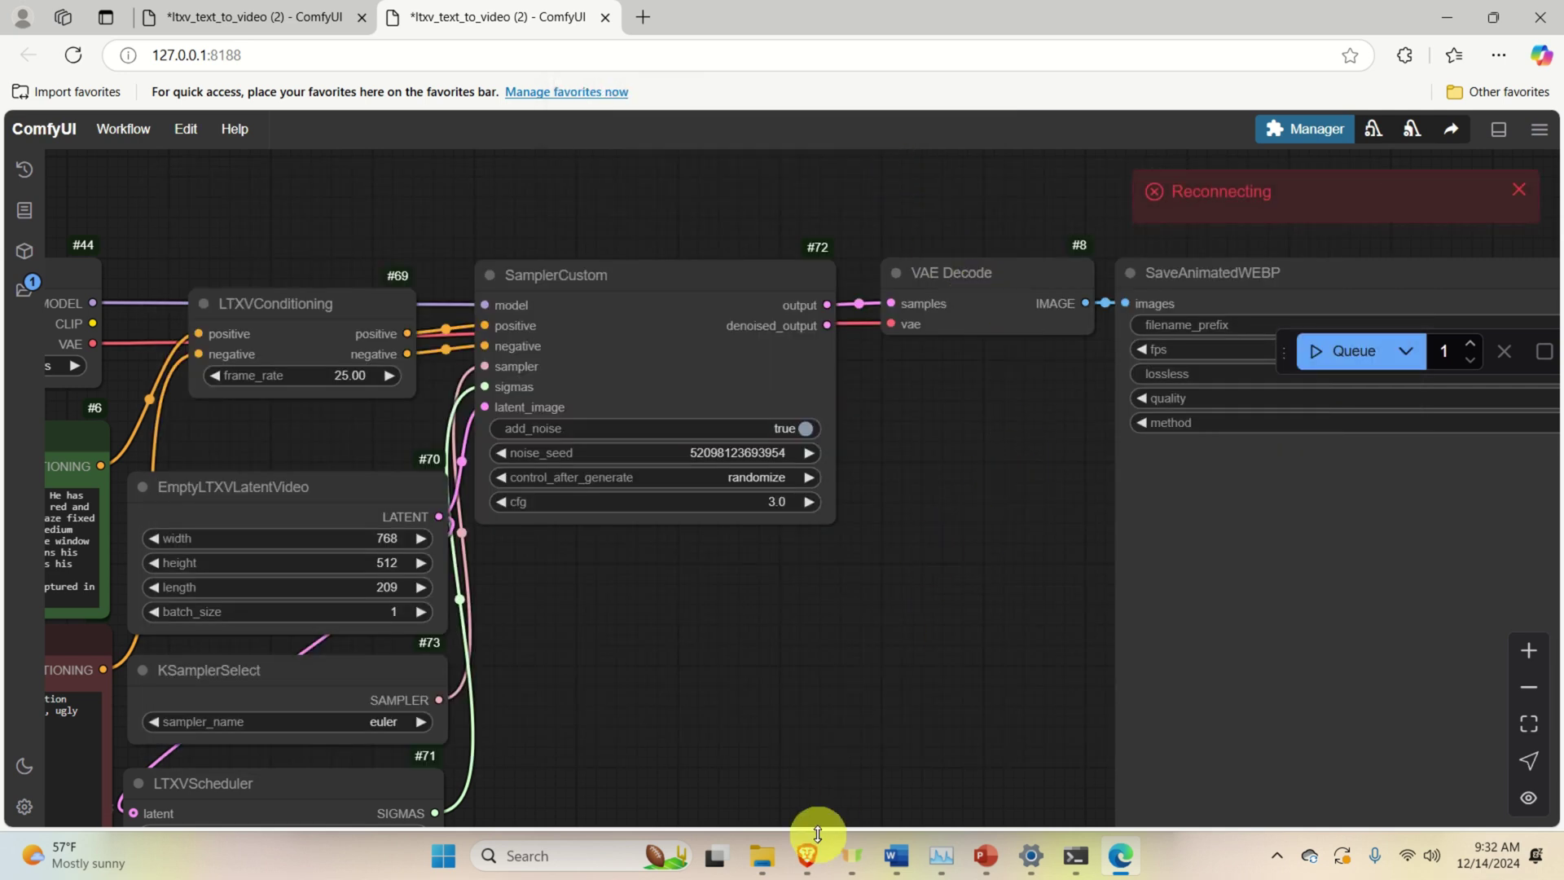
Switch to the tutorial page in Brave and open the Hugging Face link for ltx-video-2b-v0.9.safetensors in a new tab.
{"action": "mouse_move", "coordinate": [808, 851]}
{"action": "left_click", "coordinate": [878, 780]}
{"action": "scroll", "coordinate": [521, 562], "scroll_direction": "down", "scroll_amount": 10}
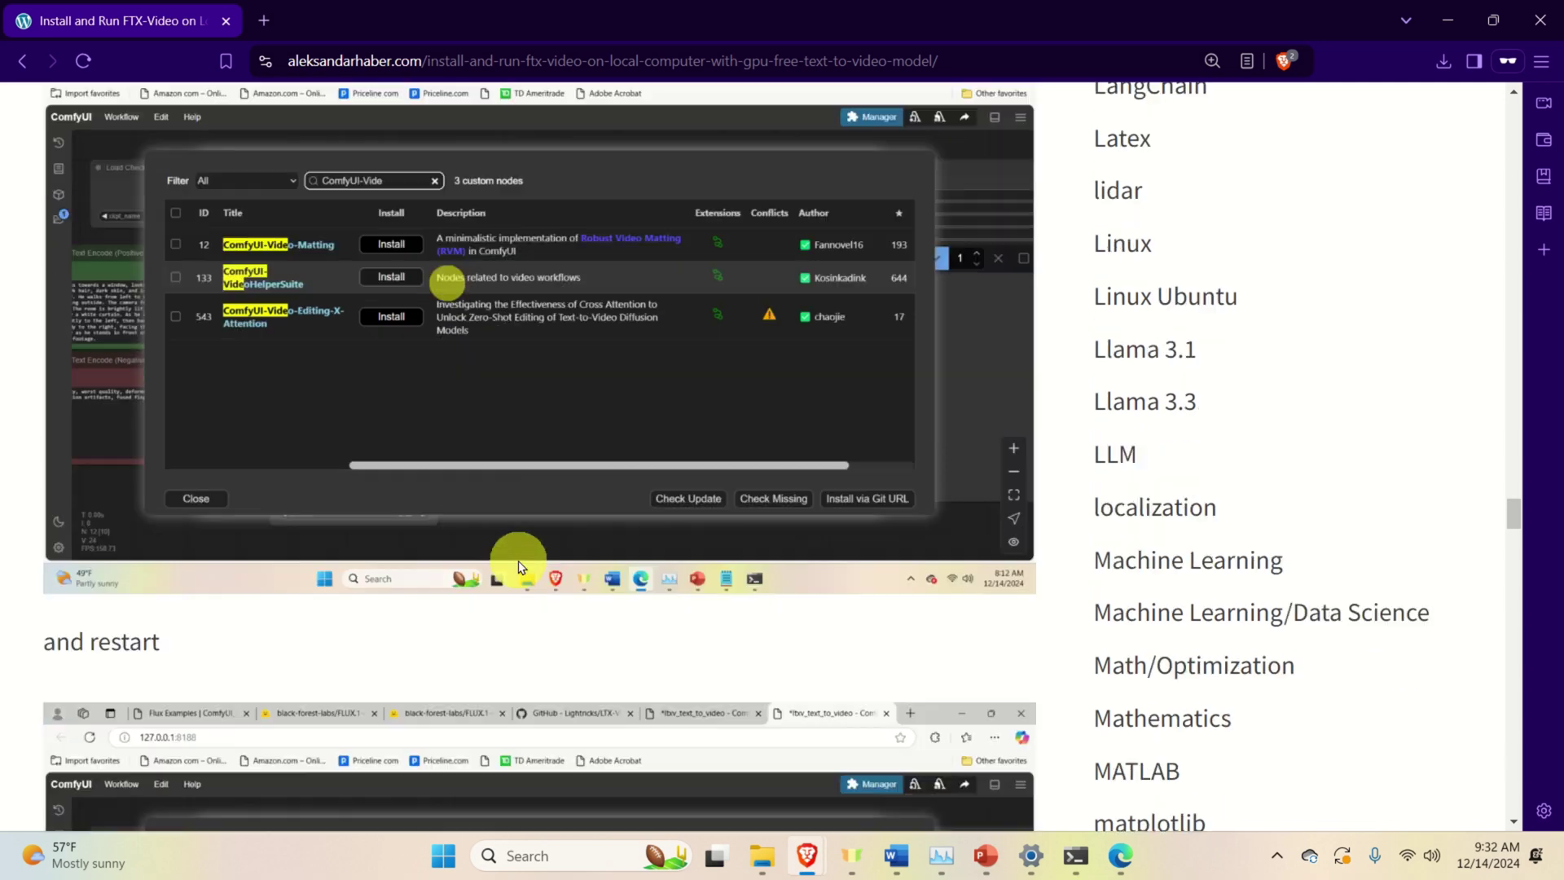
{"action": "scroll", "coordinate": [549, 563], "scroll_direction": "down", "scroll_amount": 8}
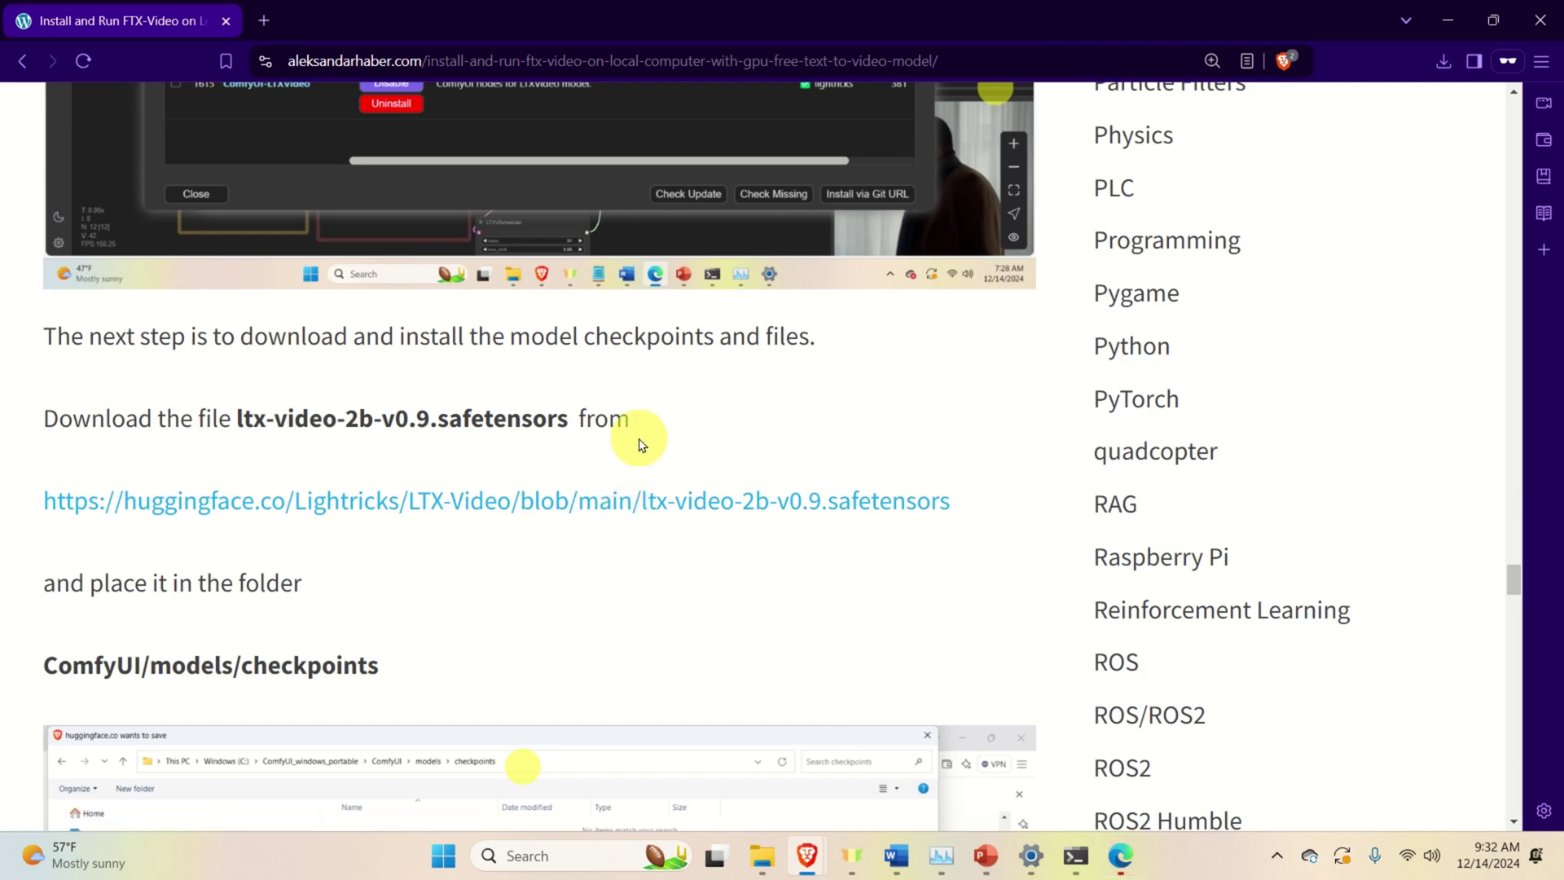
{"action": "scroll", "coordinate": [654, 429], "scroll_direction": "down", "scroll_amount": 1}
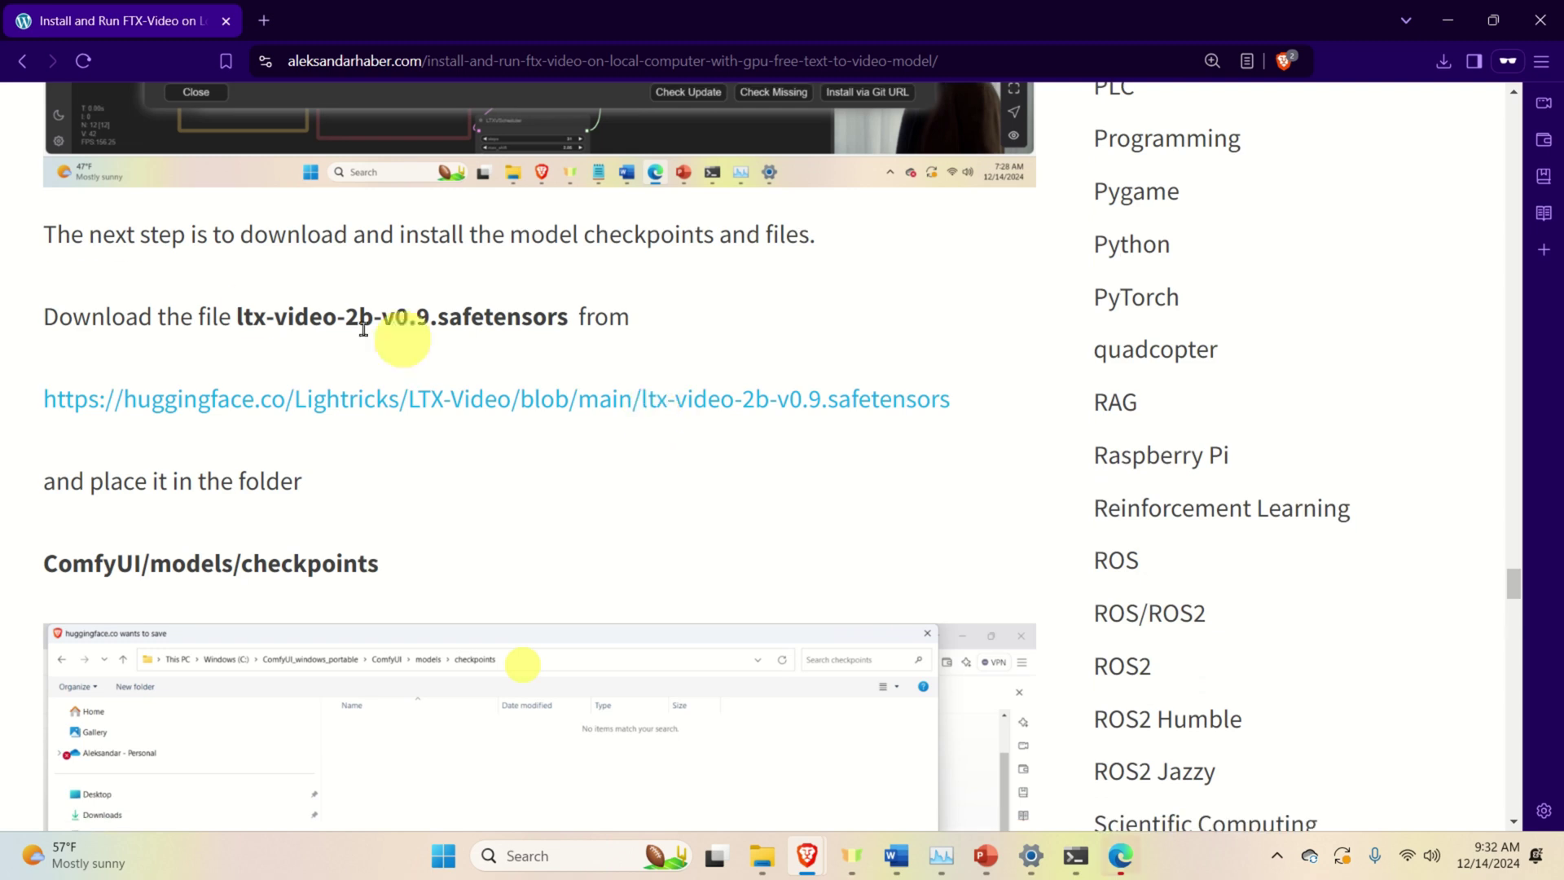
{"action": "left_click_drag", "start_coordinate": [237, 316], "coordinate": [568, 331]}
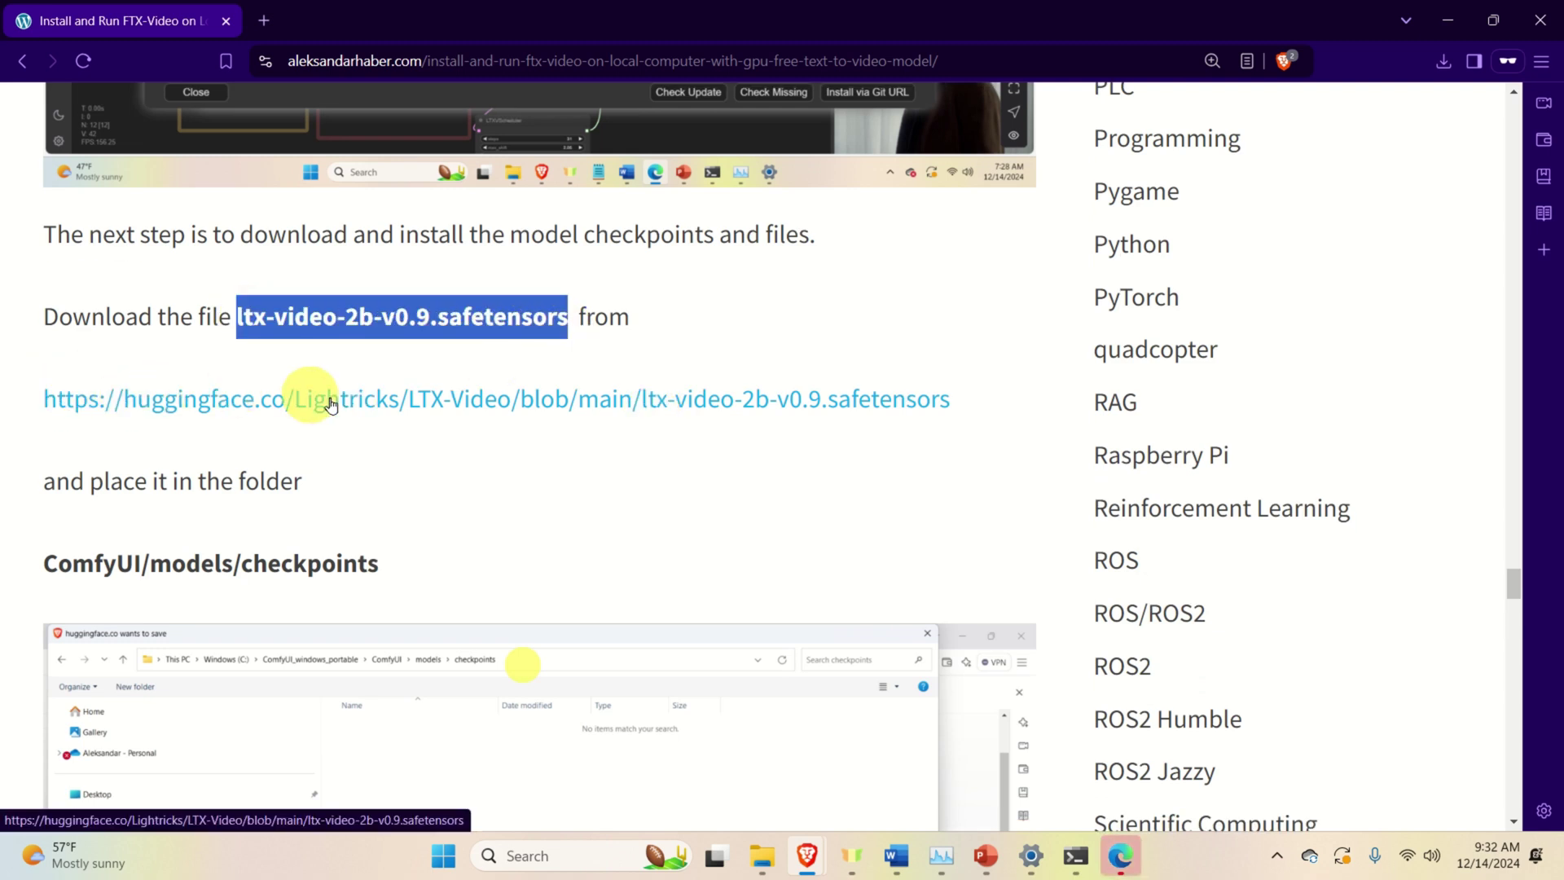
{"action": "right_click", "coordinate": [456, 397]}
{"action": "key", "text": "Escape"}
{"action": "left_click", "coordinate": [498, 420]}
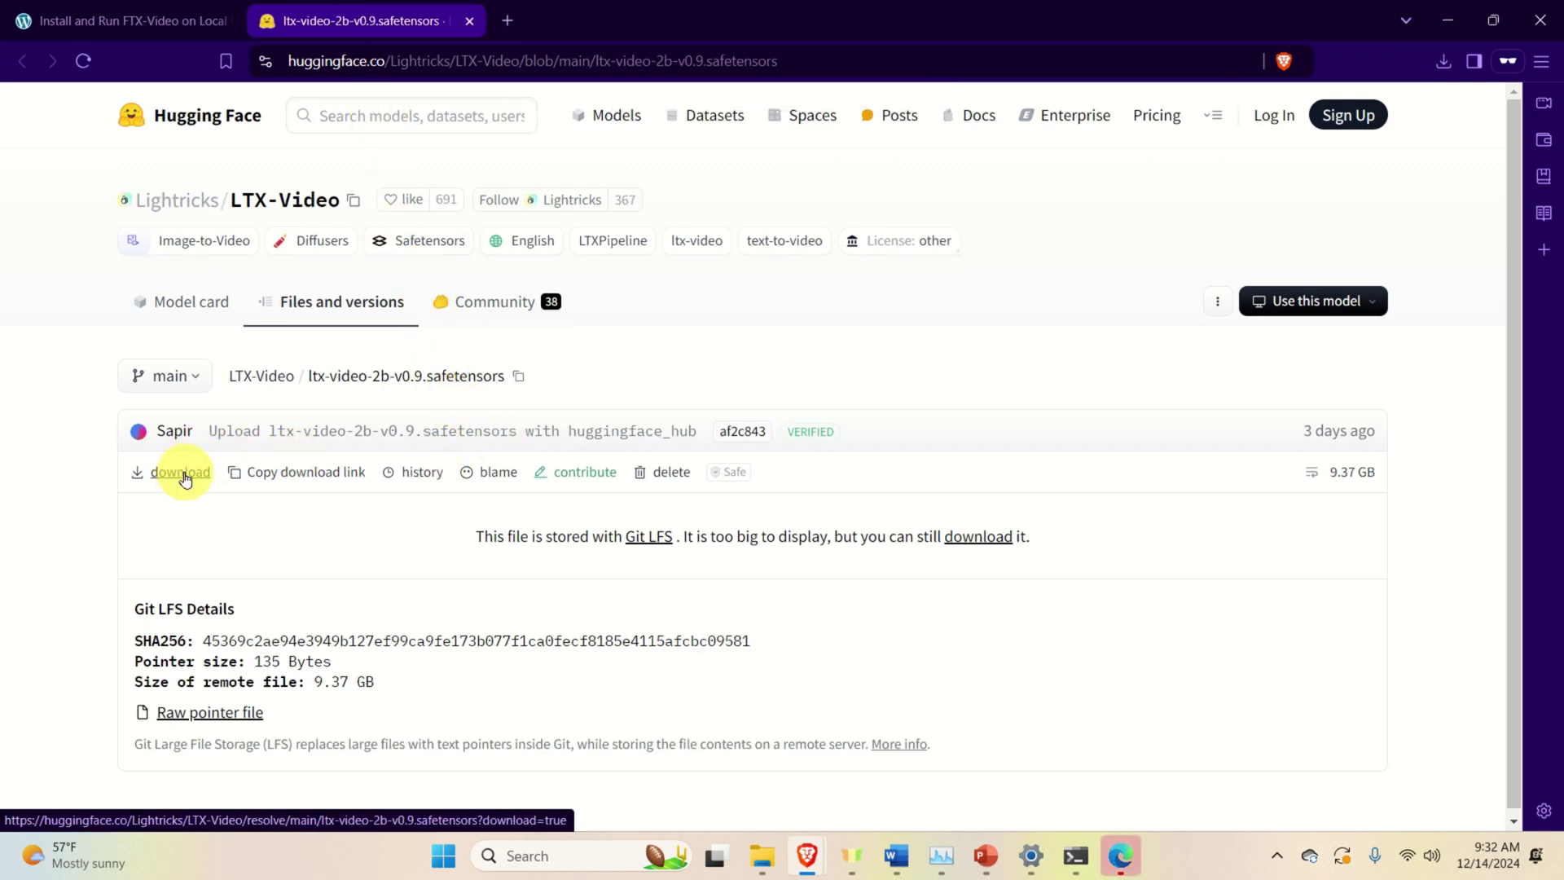
Check on the tutorial page which folder the ltx-video-2b-v0.9.safetensors file belongs in.
{"action": "left_click", "coordinate": [159, 27]}
{"action": "left_click", "coordinate": [342, 474]}
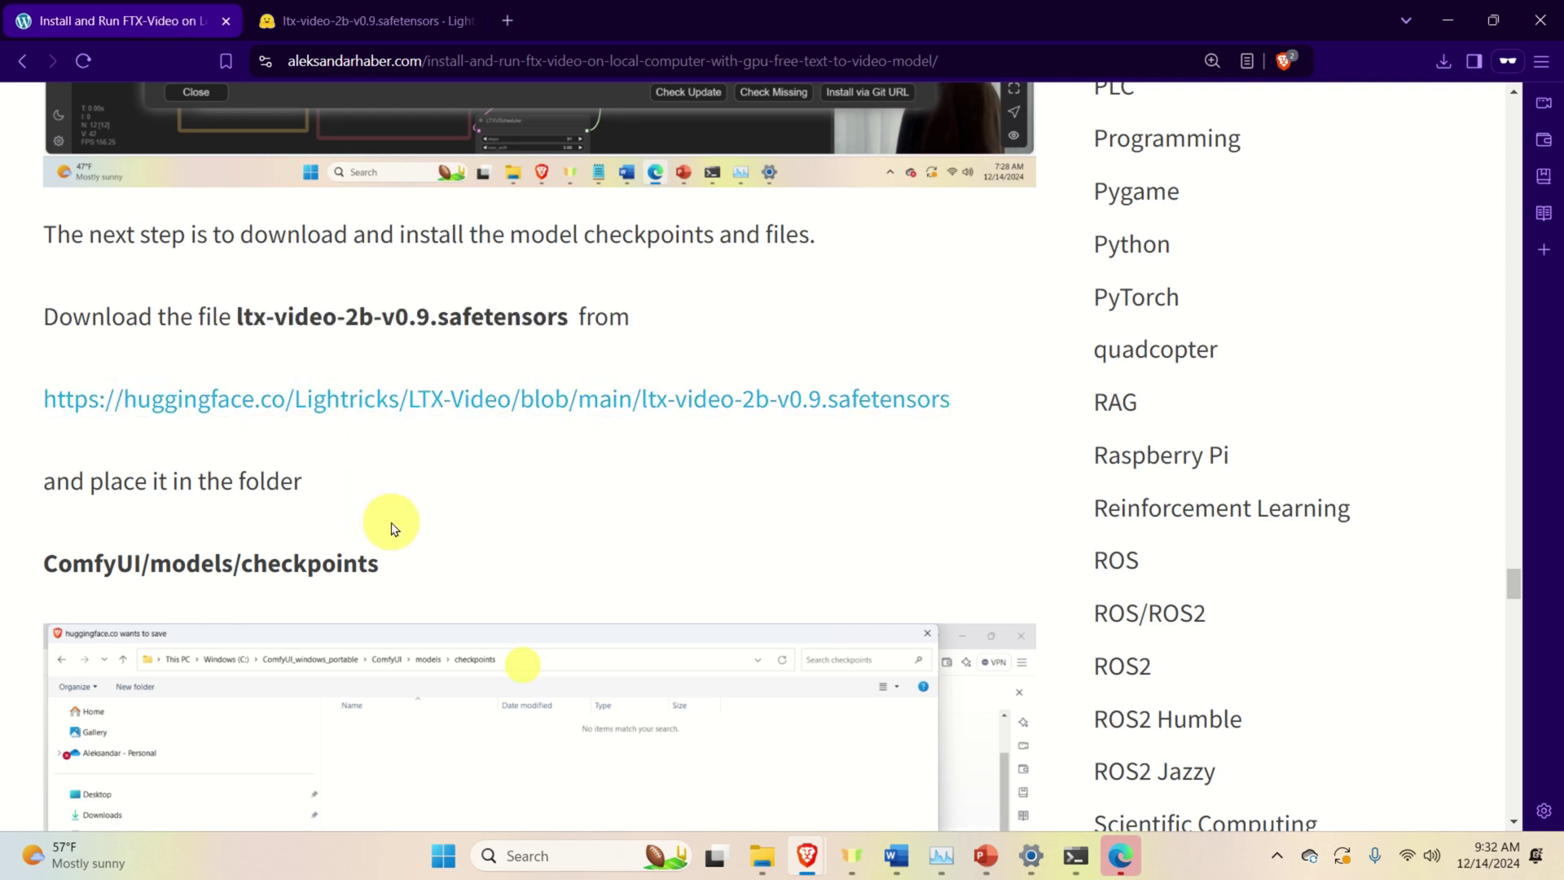
{"action": "scroll", "coordinate": [391, 528], "scroll_direction": "down", "scroll_amount": 1}
{"action": "left_click_drag", "start_coordinate": [383, 458], "coordinate": [52, 455]}
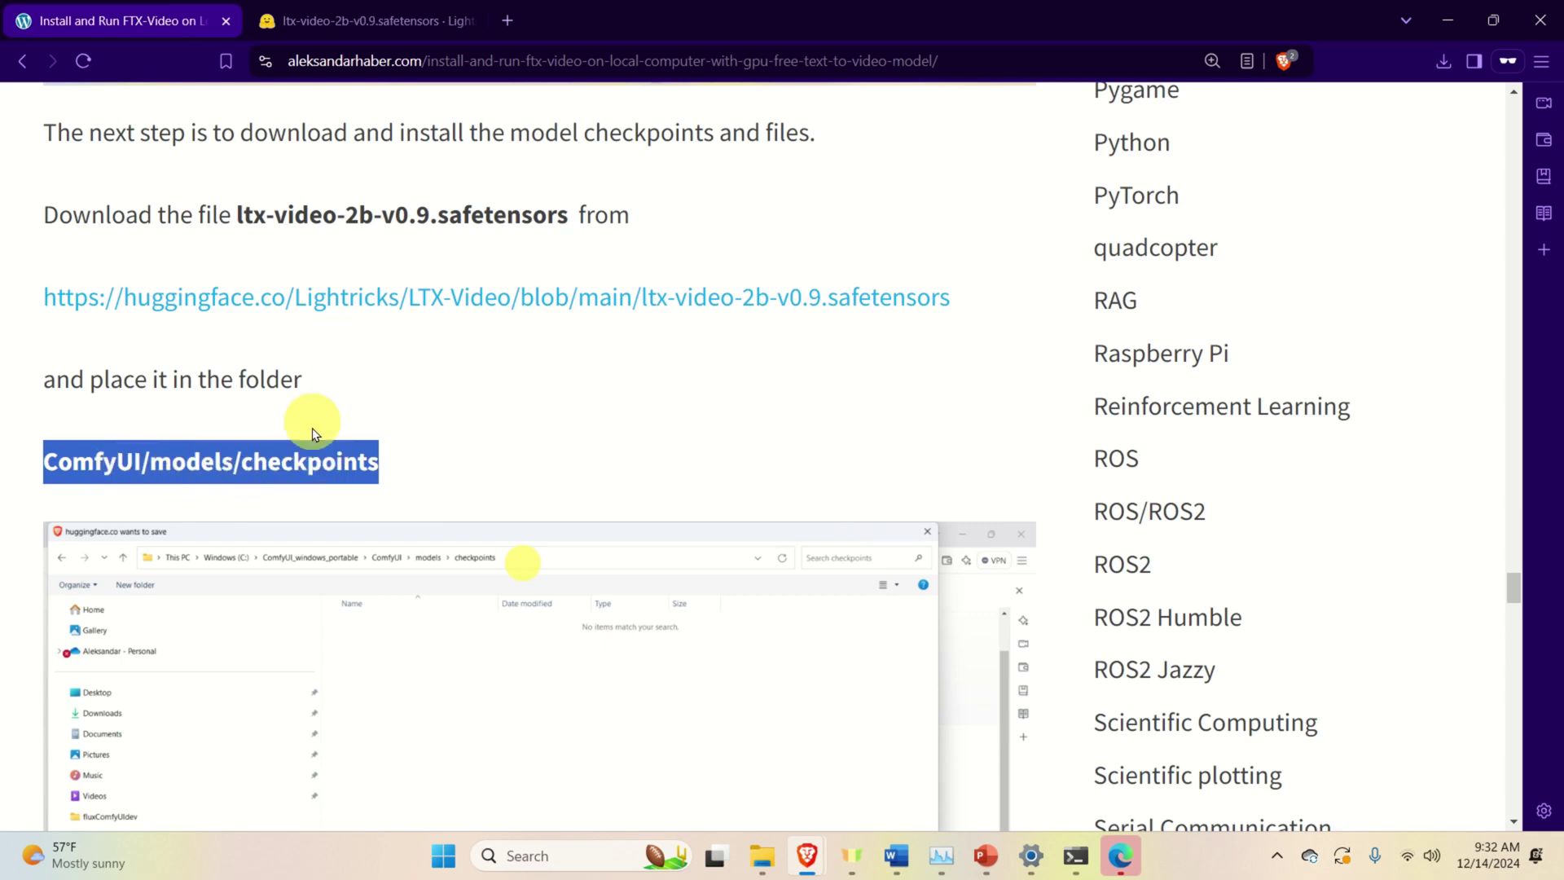
{"action": "left_click", "coordinate": [383, 466]}
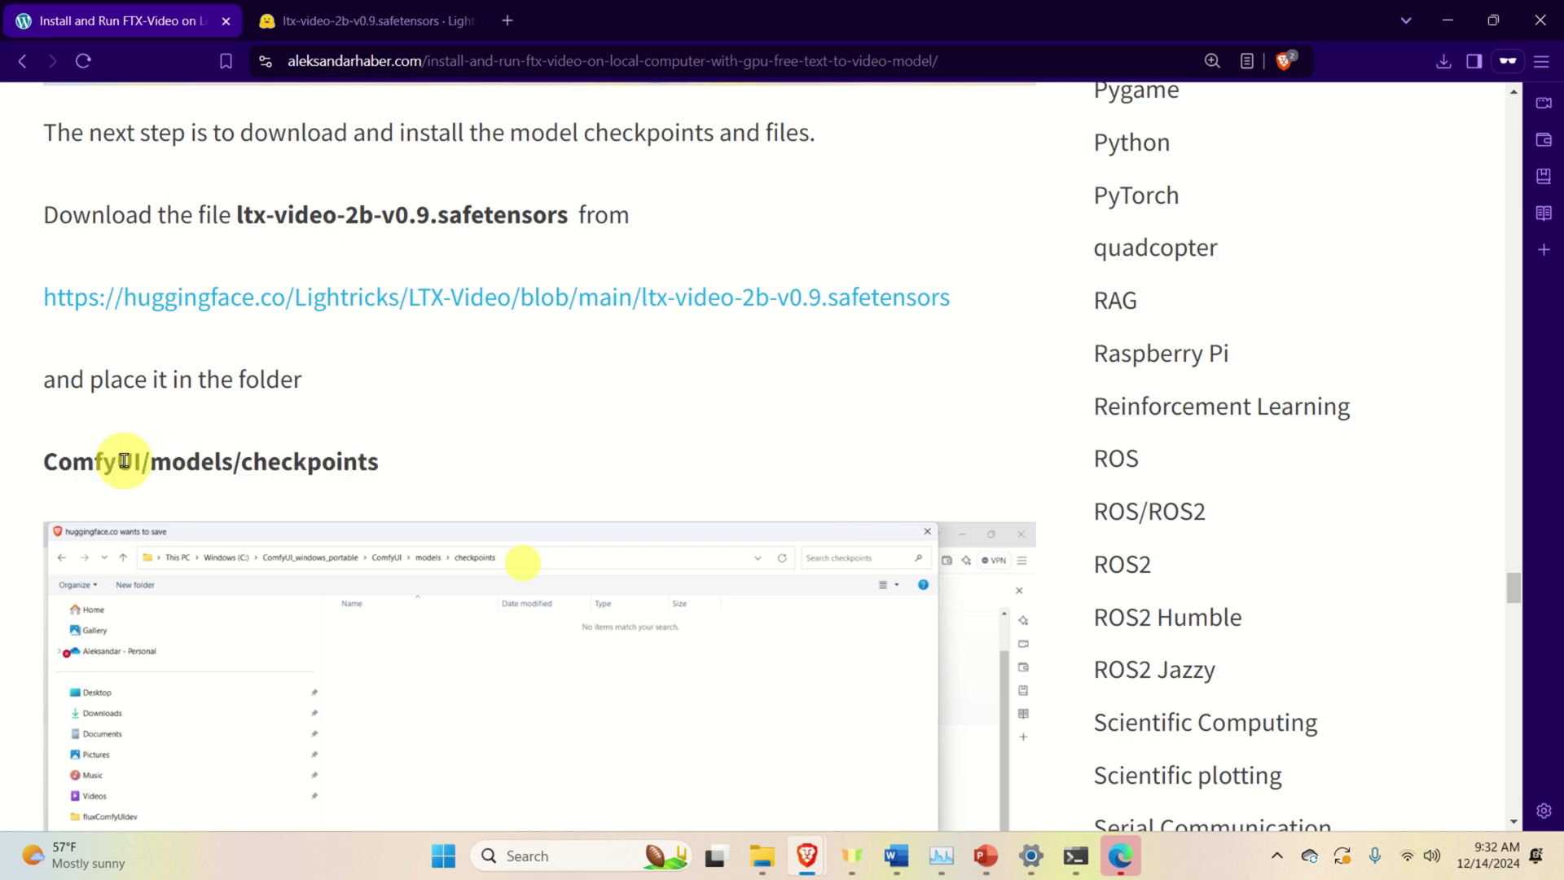
Download ltx-video-2b-v0.9.safetensors from Hugging Face into C:\ComfyUI_windows_portable\ComfyUI\models\checkpoints and check the download's progress.
{"action": "left_click", "coordinate": [374, 36]}
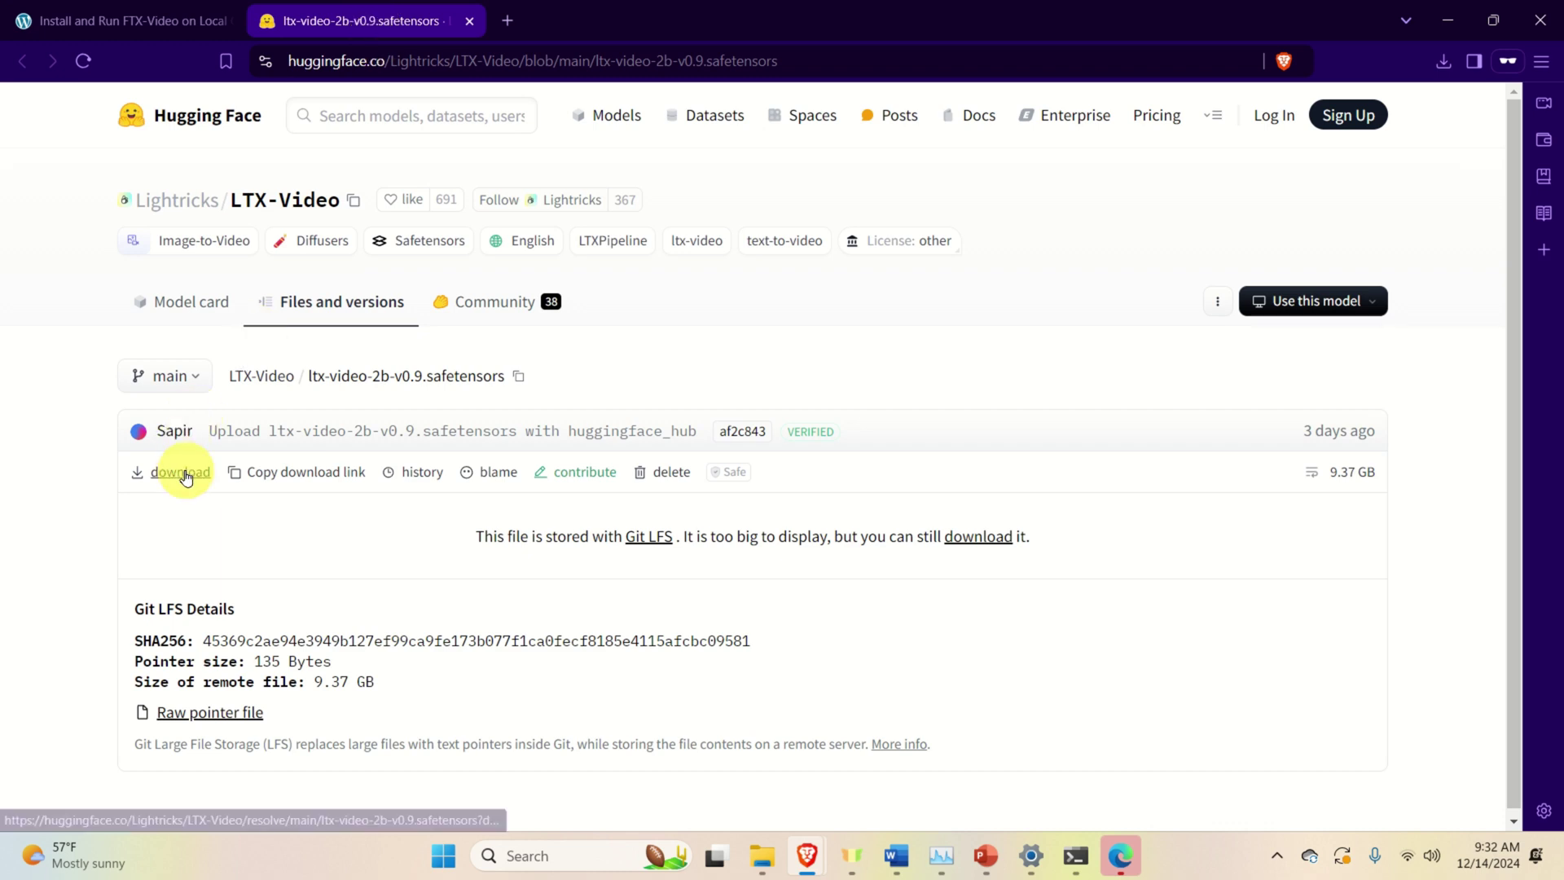
{"action": "left_click", "coordinate": [432, 61]}
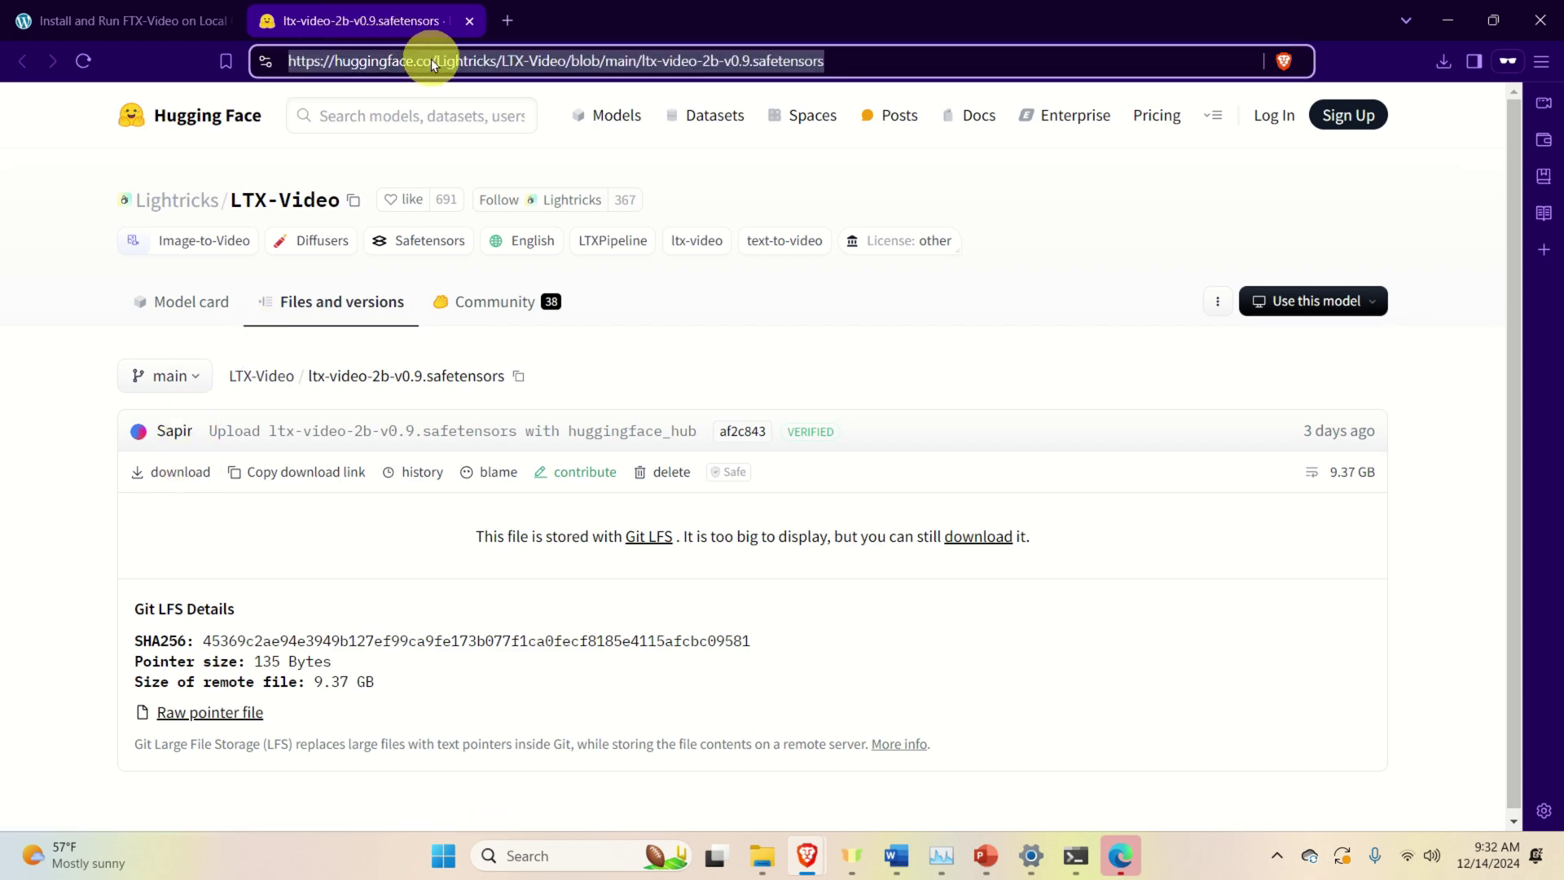
{"action": "left_click", "coordinate": [196, 474]}
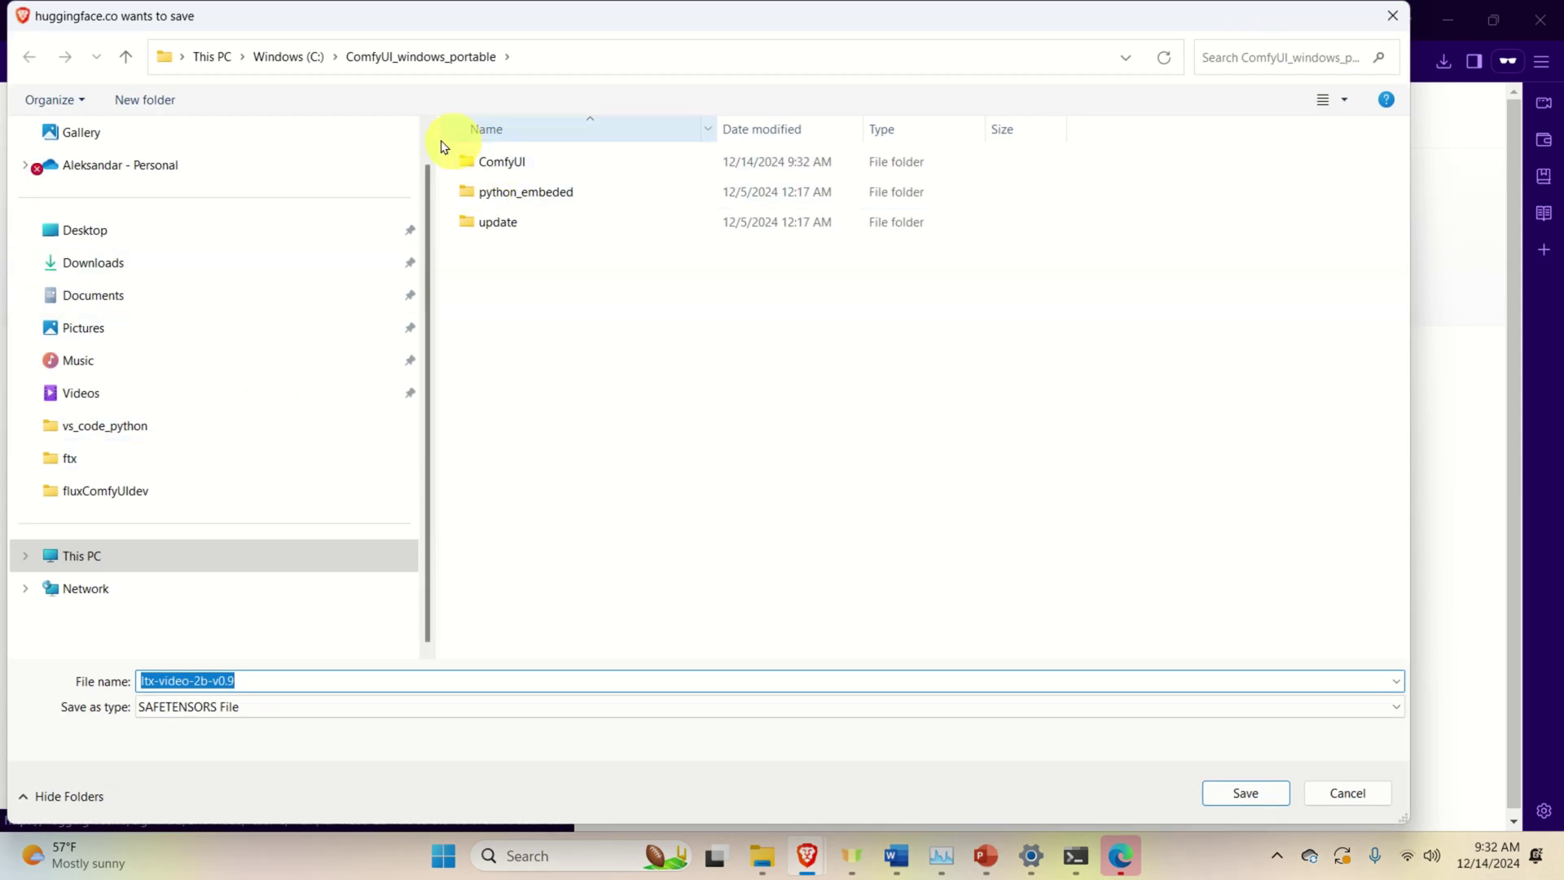
{"action": "left_click", "coordinate": [281, 59]}
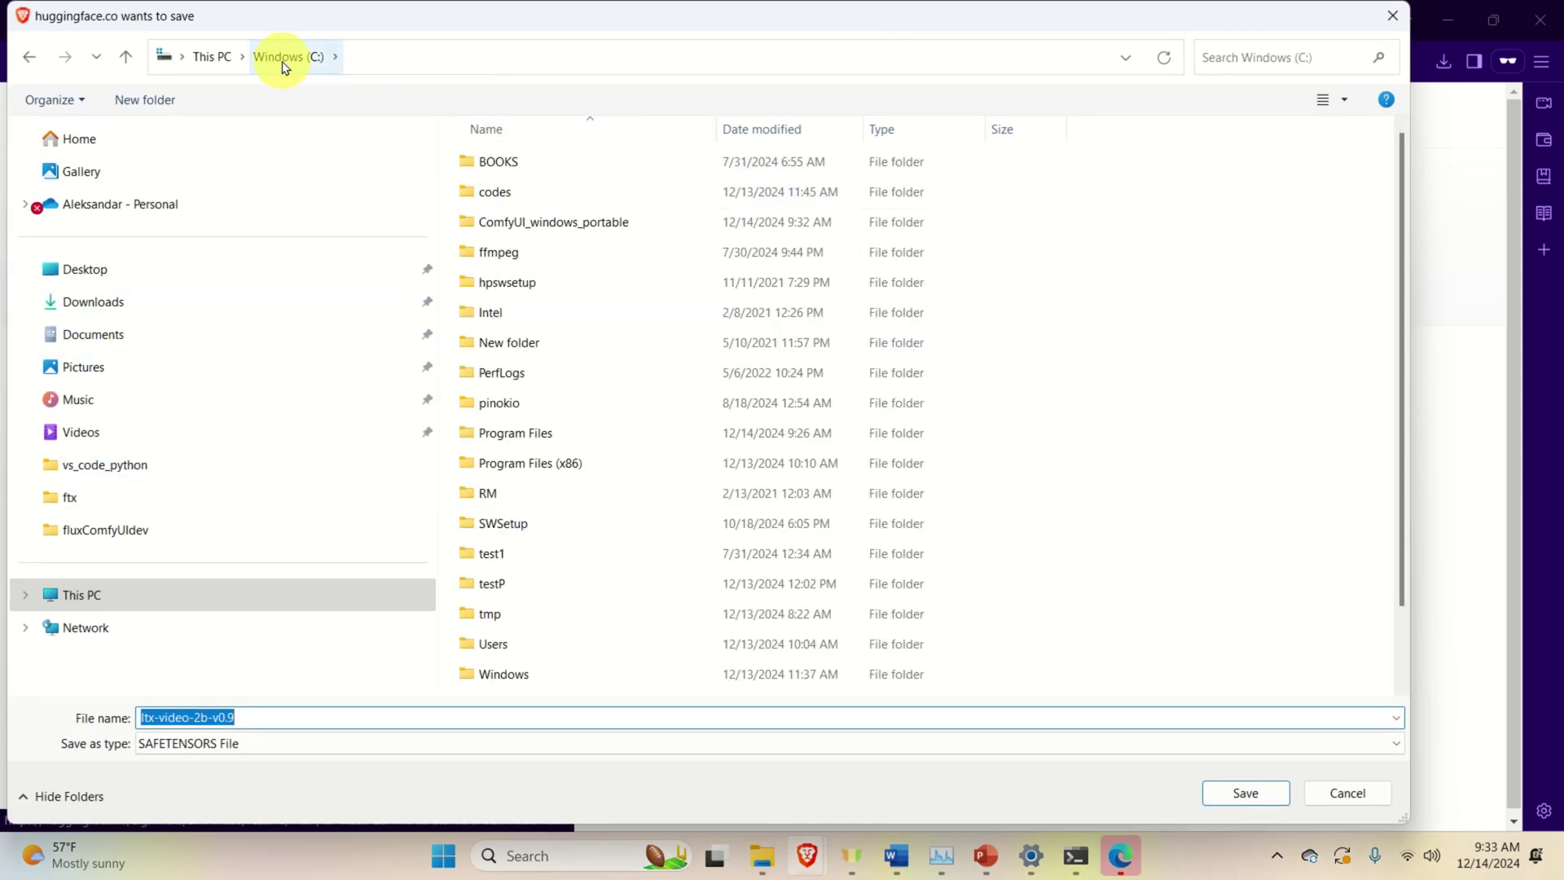
{"action": "double_click", "coordinate": [553, 221]}
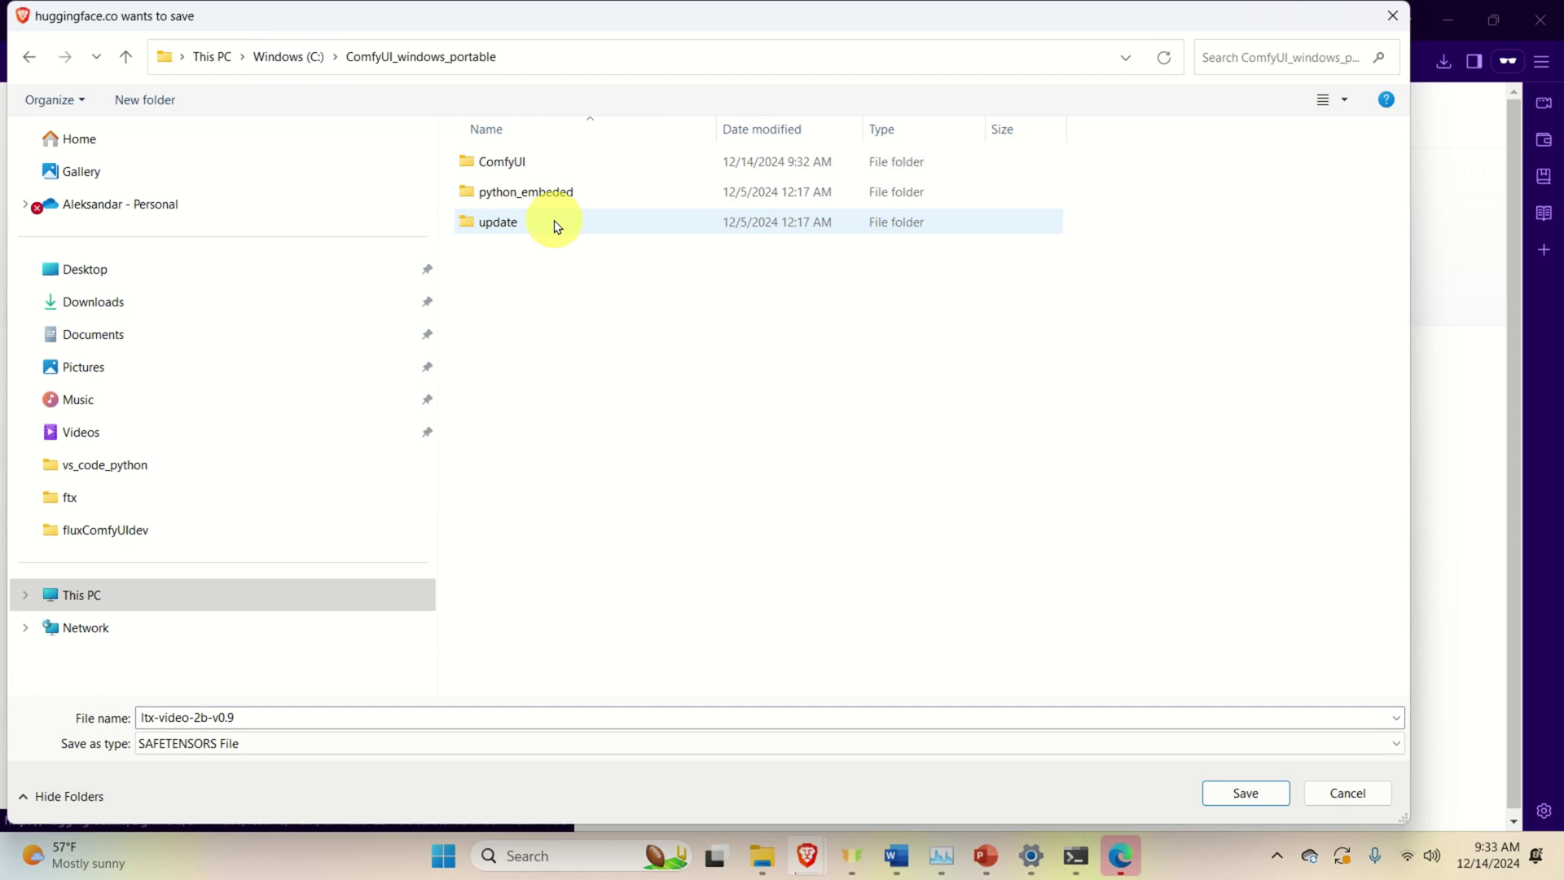
{"action": "left_click", "coordinate": [516, 165]}
{"action": "double_click", "coordinate": [518, 171]}
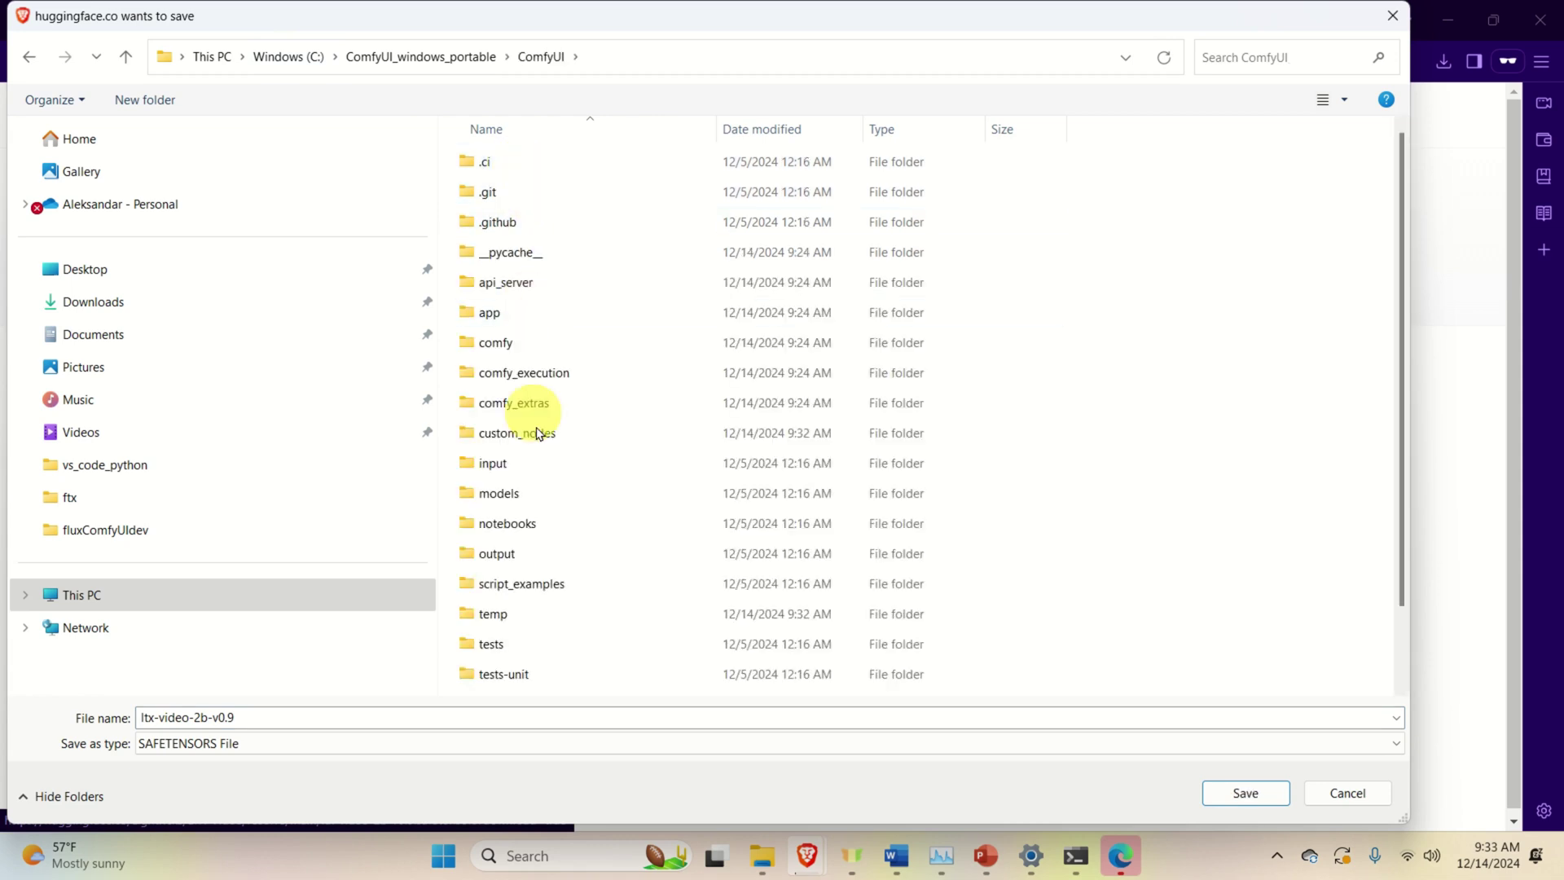
{"action": "double_click", "coordinate": [530, 495]}
{"action": "double_click", "coordinate": [538, 165]}
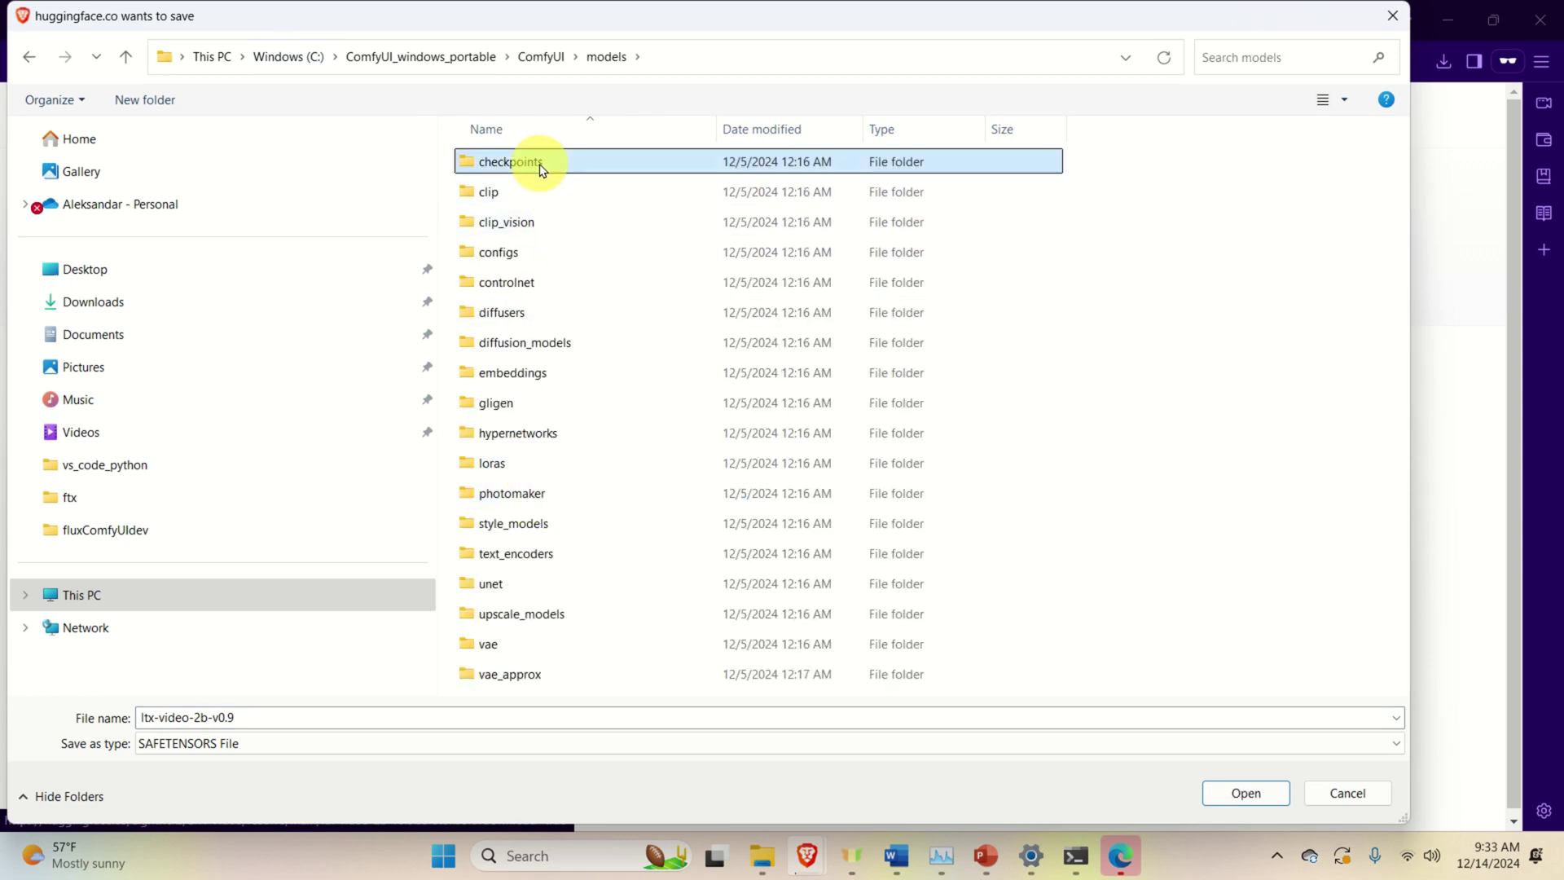
{"action": "left_click", "coordinate": [1245, 793]}
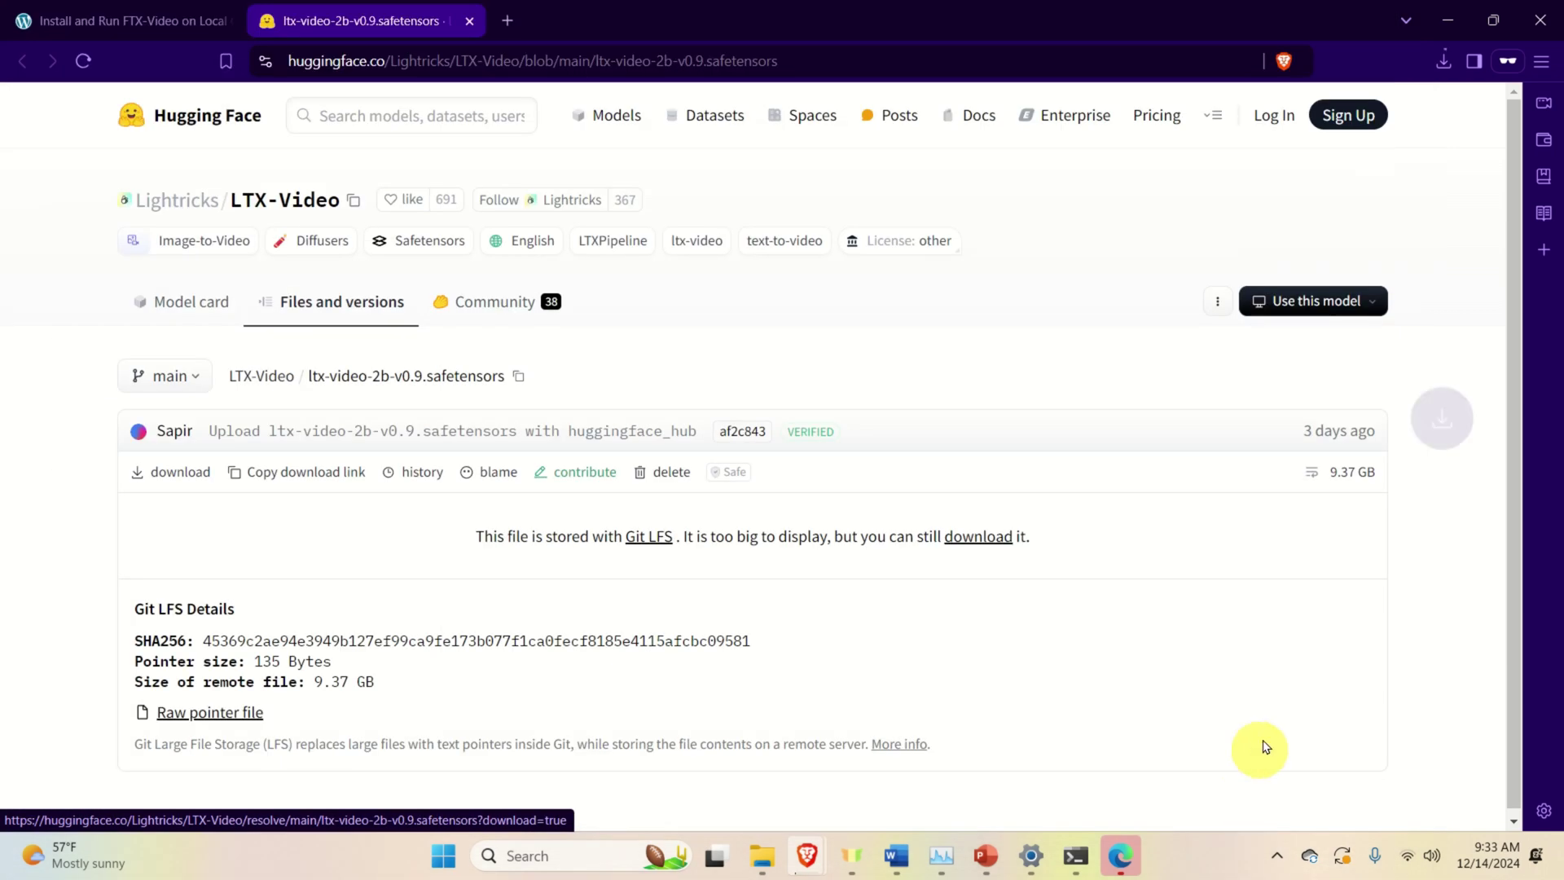
{"action": "left_click", "coordinate": [1441, 70]}
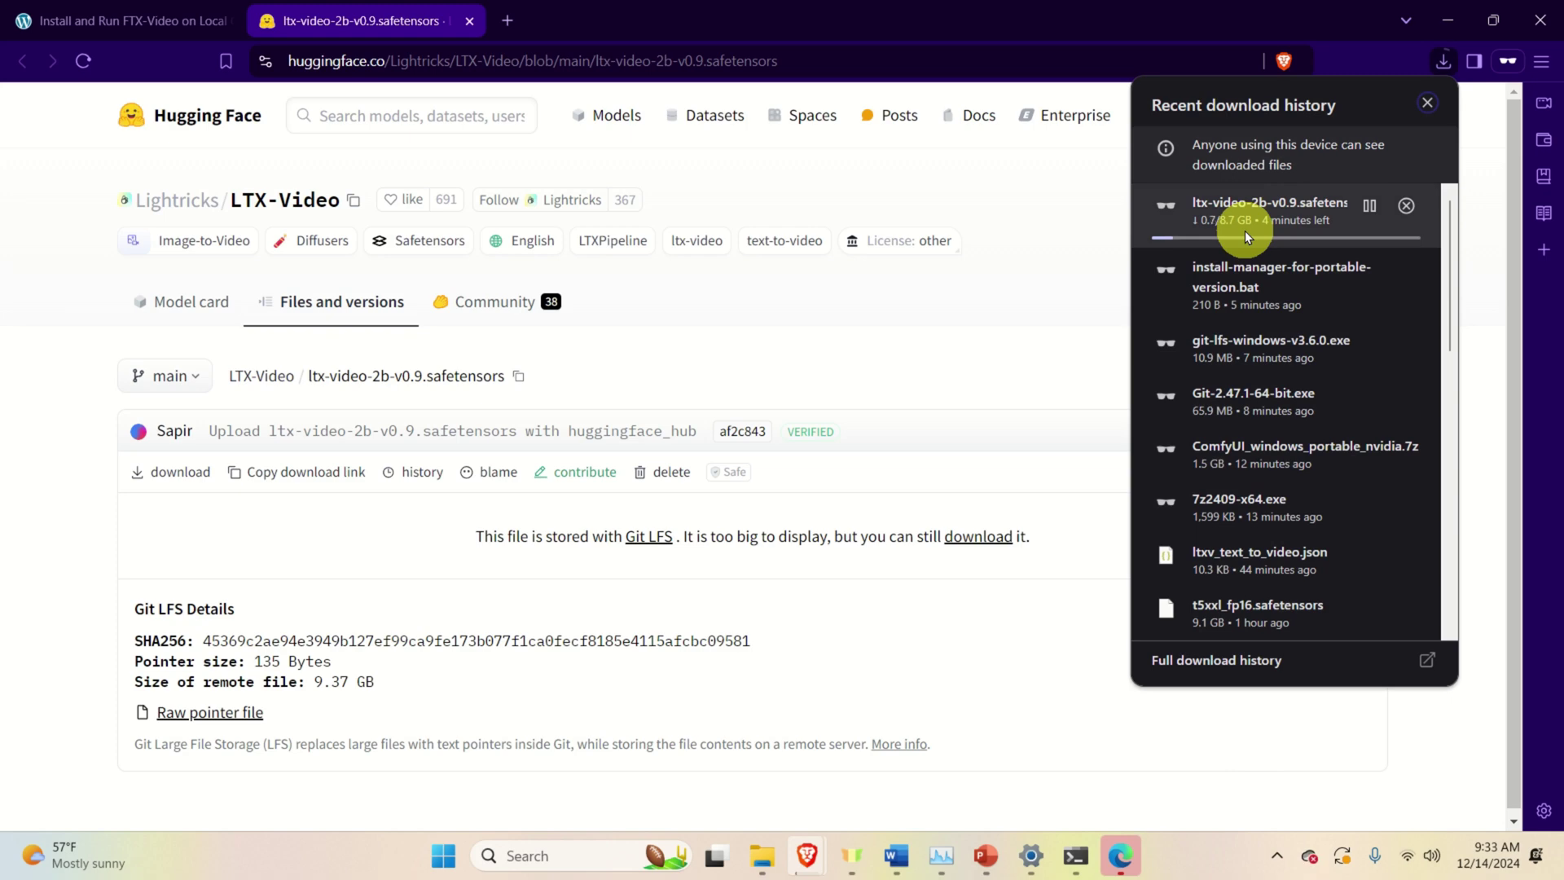
Return to the tutorial page and open the Hugging Face link for t5xxl_fp16.safetensors in a new tab.
{"action": "left_click", "coordinate": [159, 31]}
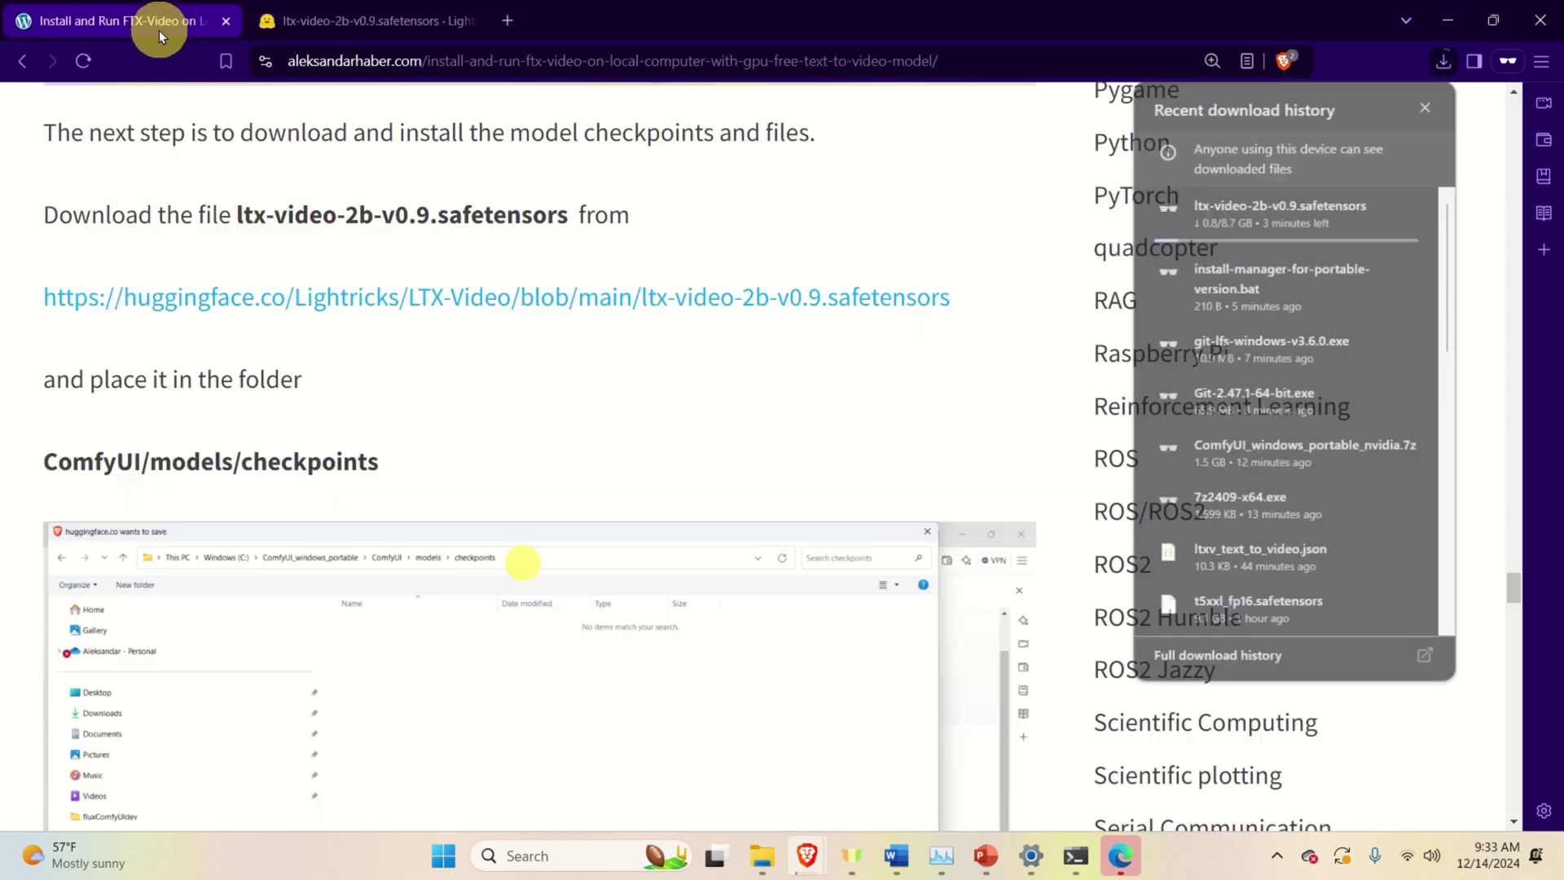
{"action": "scroll", "coordinate": [392, 401], "scroll_direction": "down", "scroll_amount": 6}
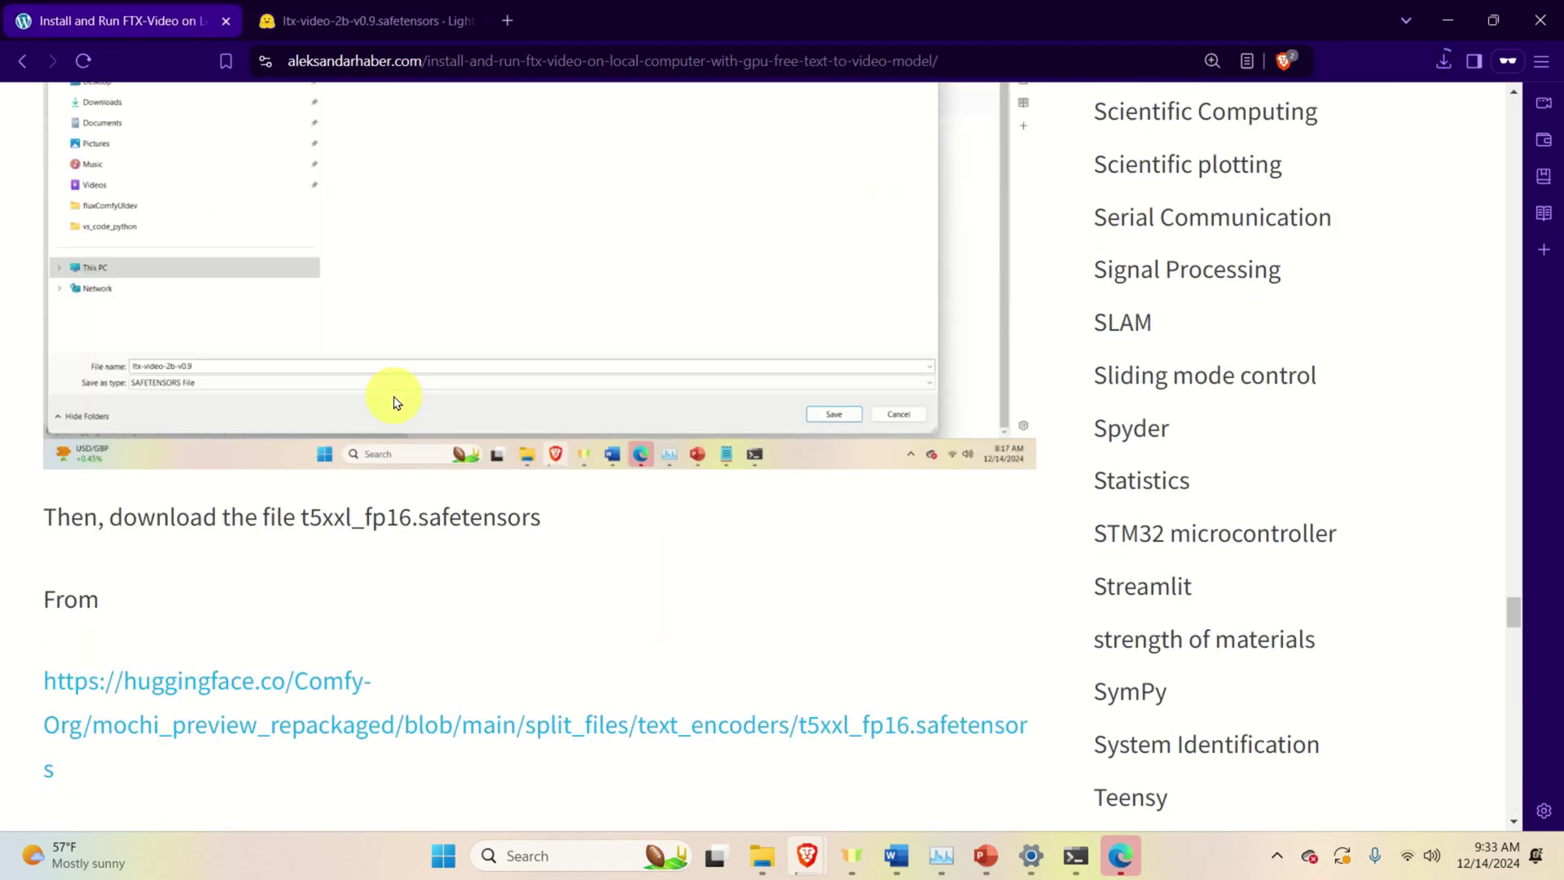
{"action": "scroll", "coordinate": [404, 395], "scroll_direction": "down", "scroll_amount": 1}
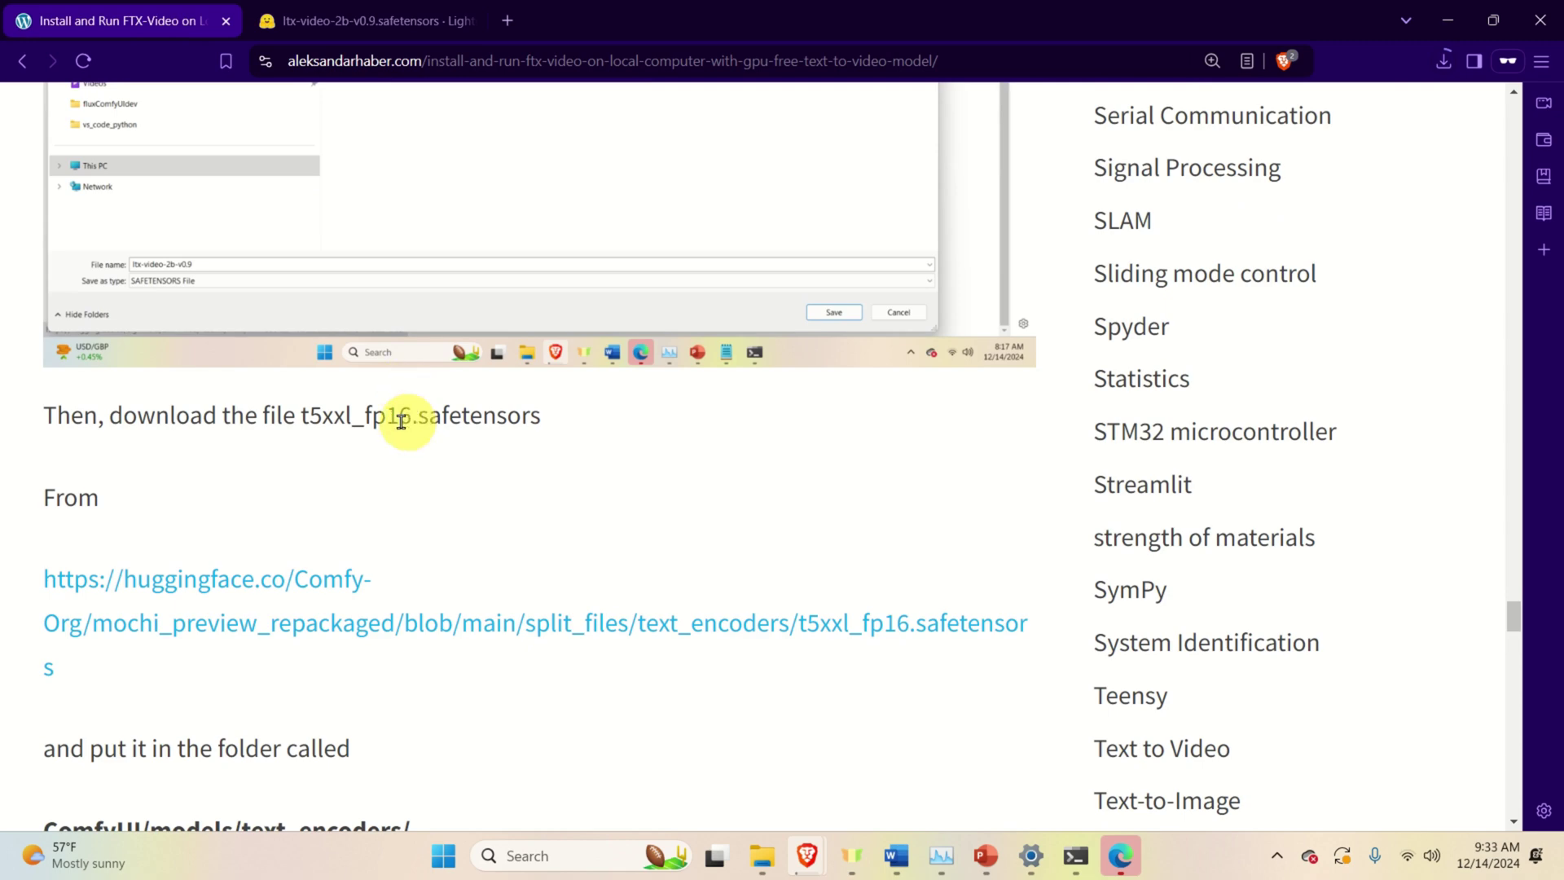
{"action": "left_click_drag", "start_coordinate": [301, 415], "coordinate": [541, 419]}
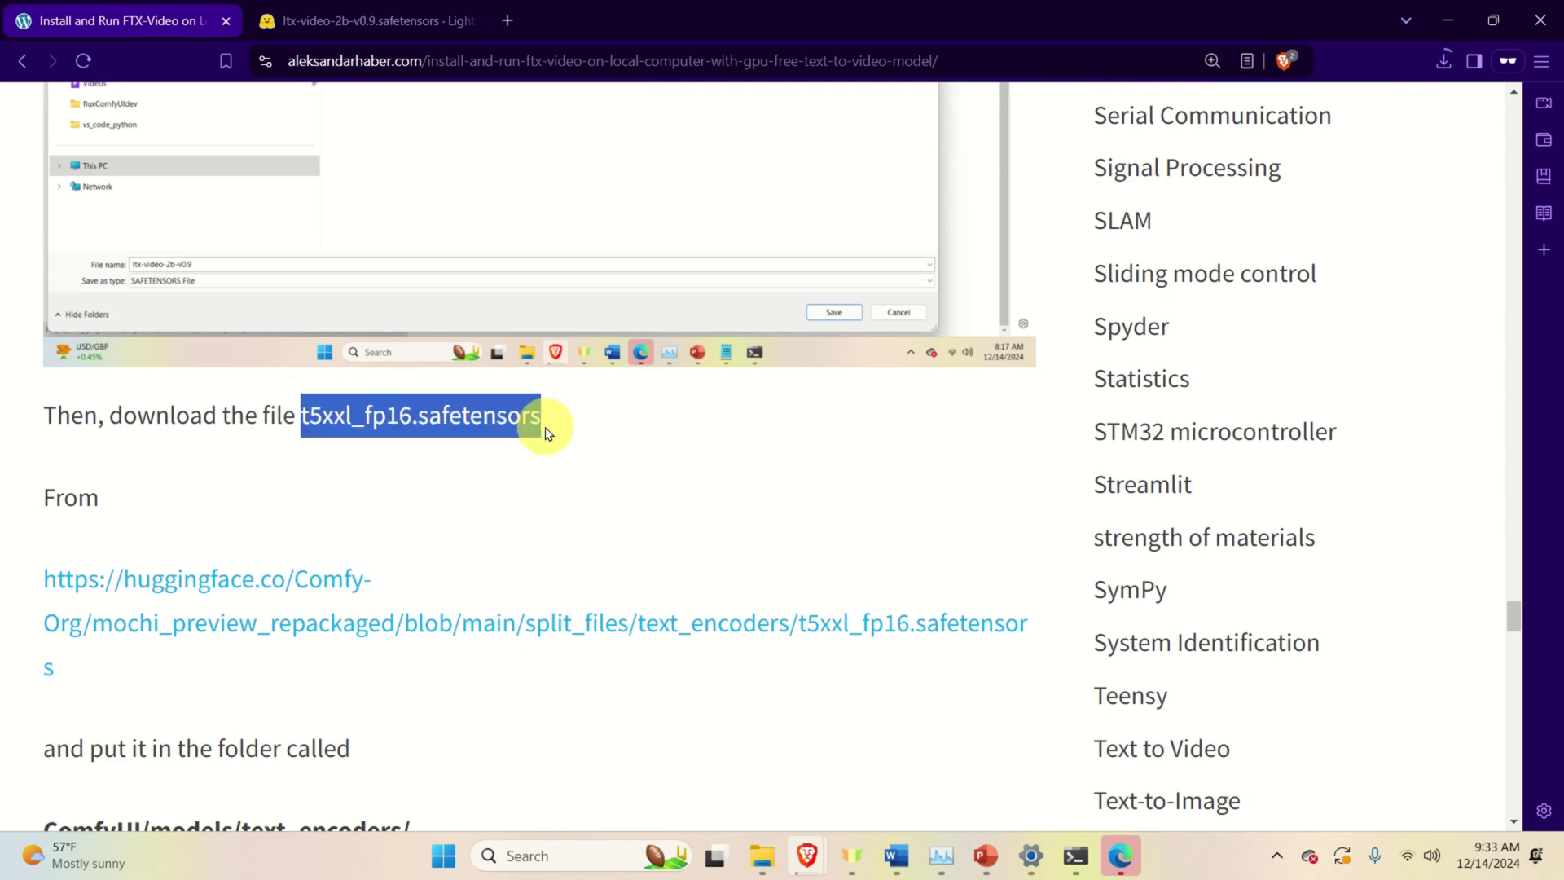
{"action": "scroll", "coordinate": [407, 552], "scroll_direction": "down", "scroll_amount": 2}
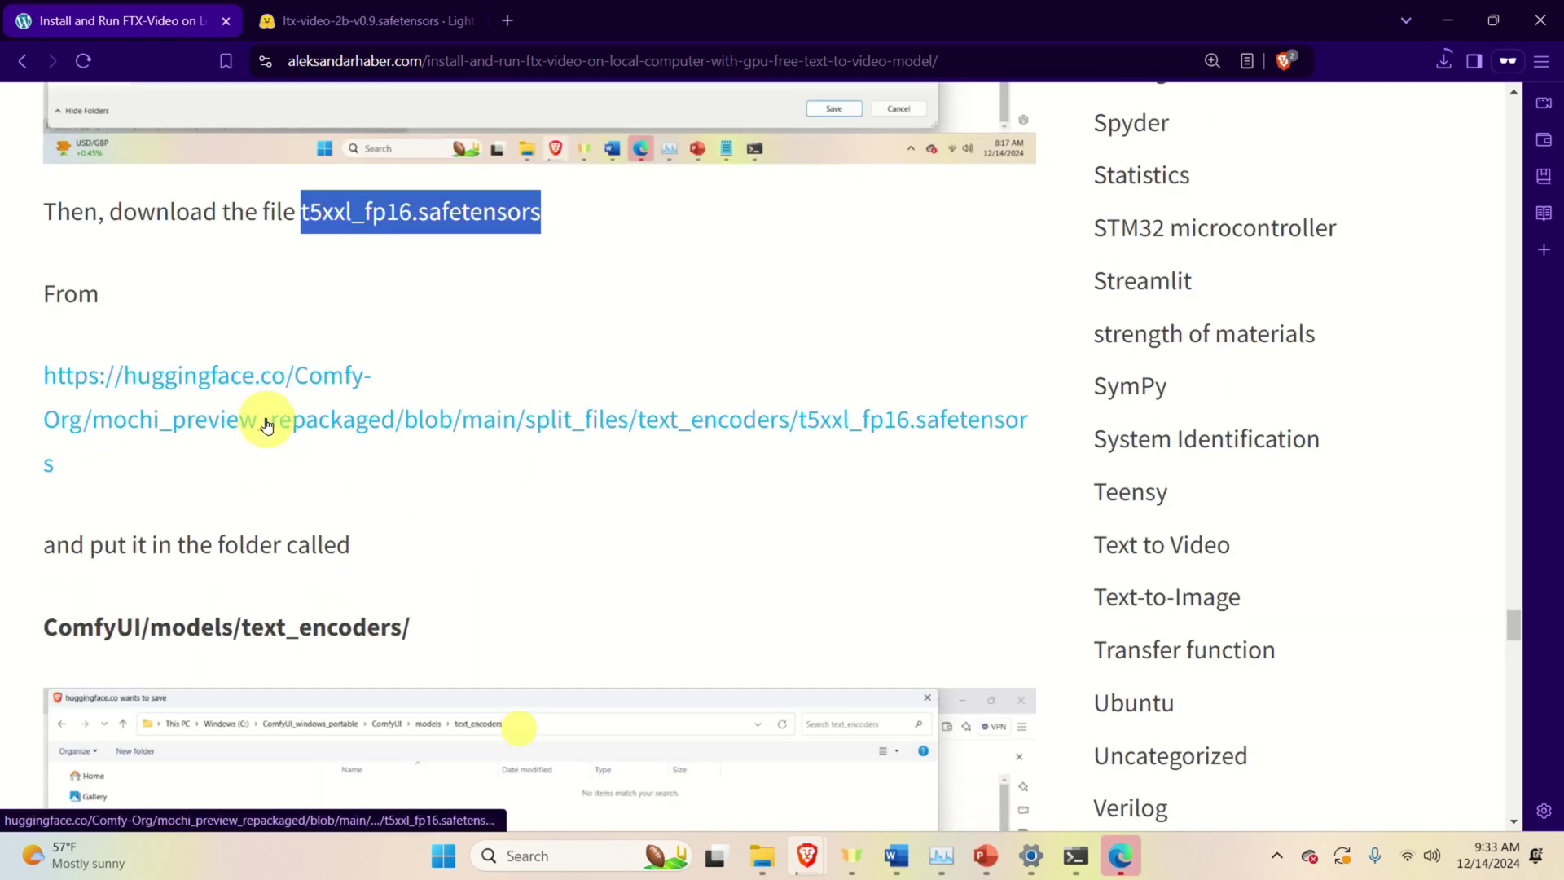
{"action": "right_click", "coordinate": [269, 420]}
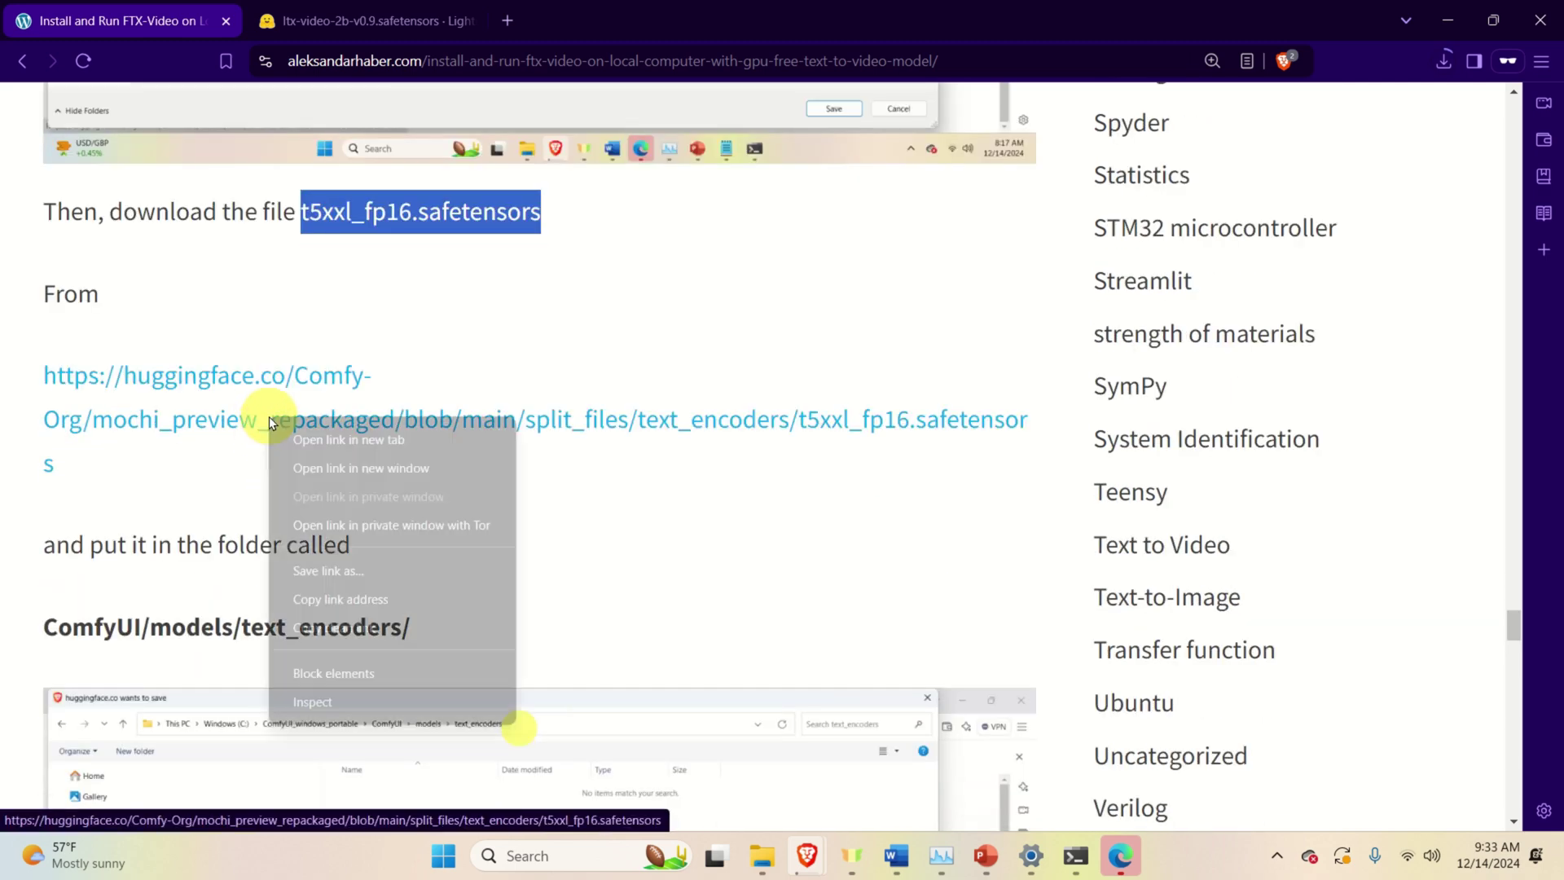
{"action": "left_click", "coordinate": [340, 439]}
{"action": "left_click", "coordinate": [588, 25]}
{"action": "left_click", "coordinate": [646, 69]}
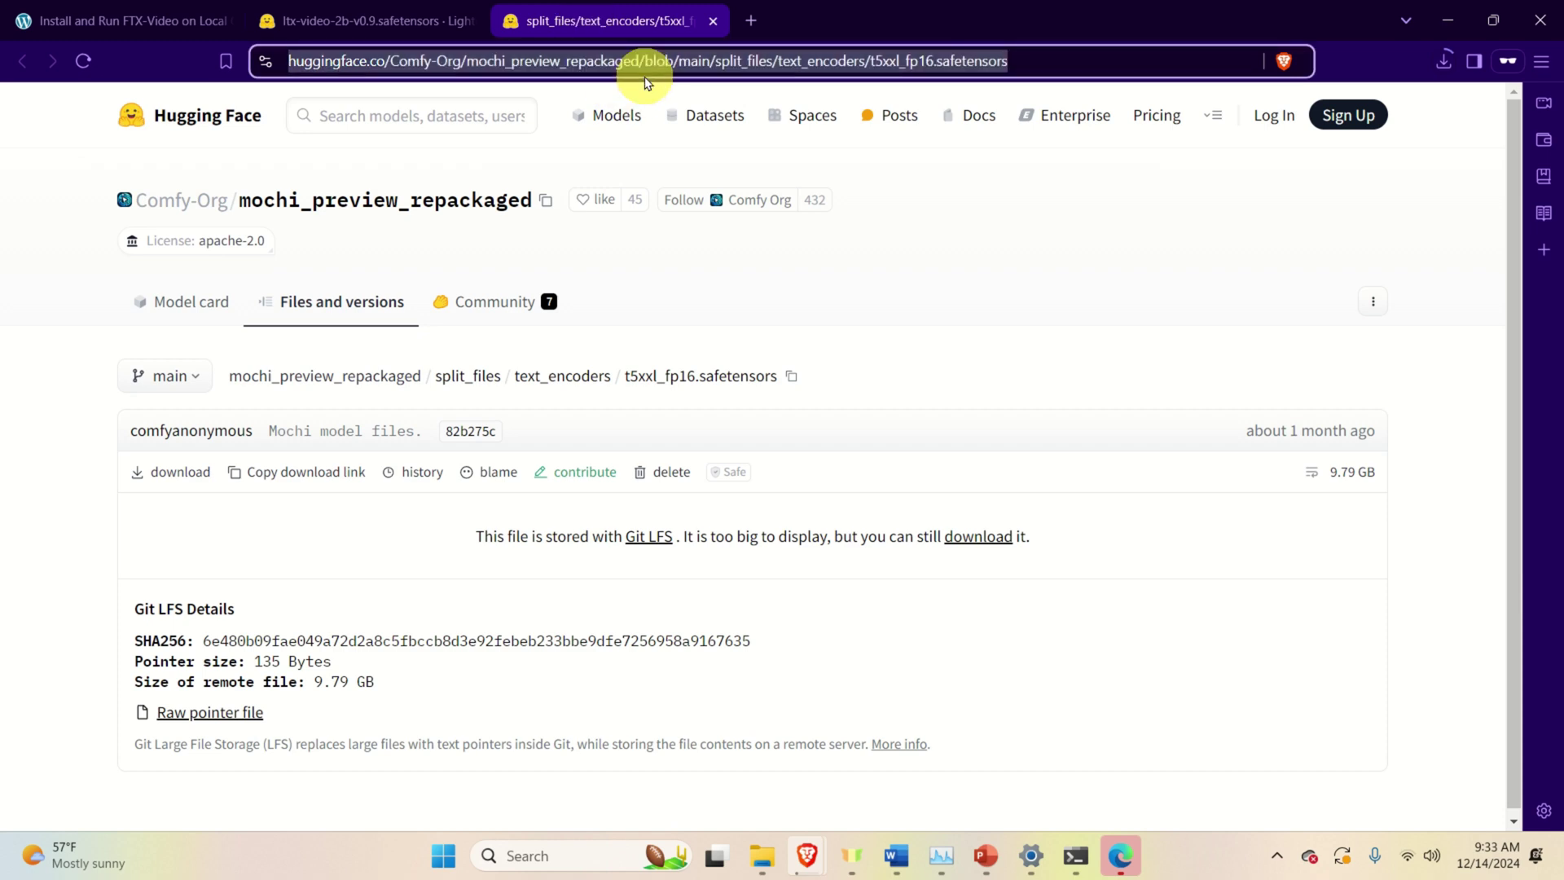
Check on the tutorial page which folder the t5xxl_fp16.safetensors file belongs in.
{"action": "left_click", "coordinate": [160, 20]}
{"action": "left_click", "coordinate": [171, 617]}
{"action": "double_click", "coordinate": [191, 627]}
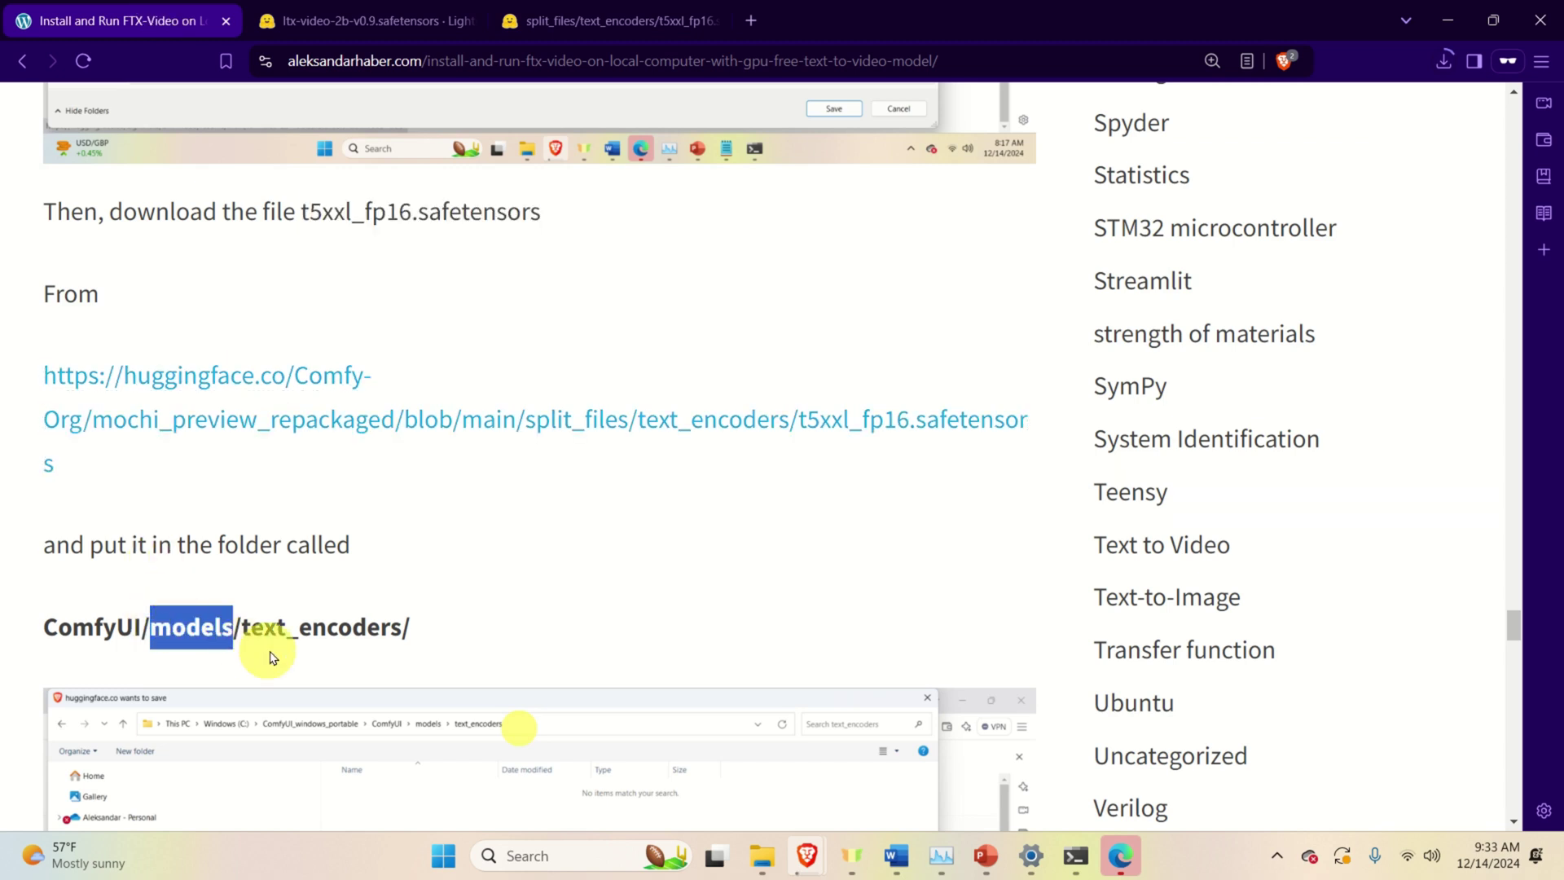
{"action": "double_click", "coordinate": [309, 627]}
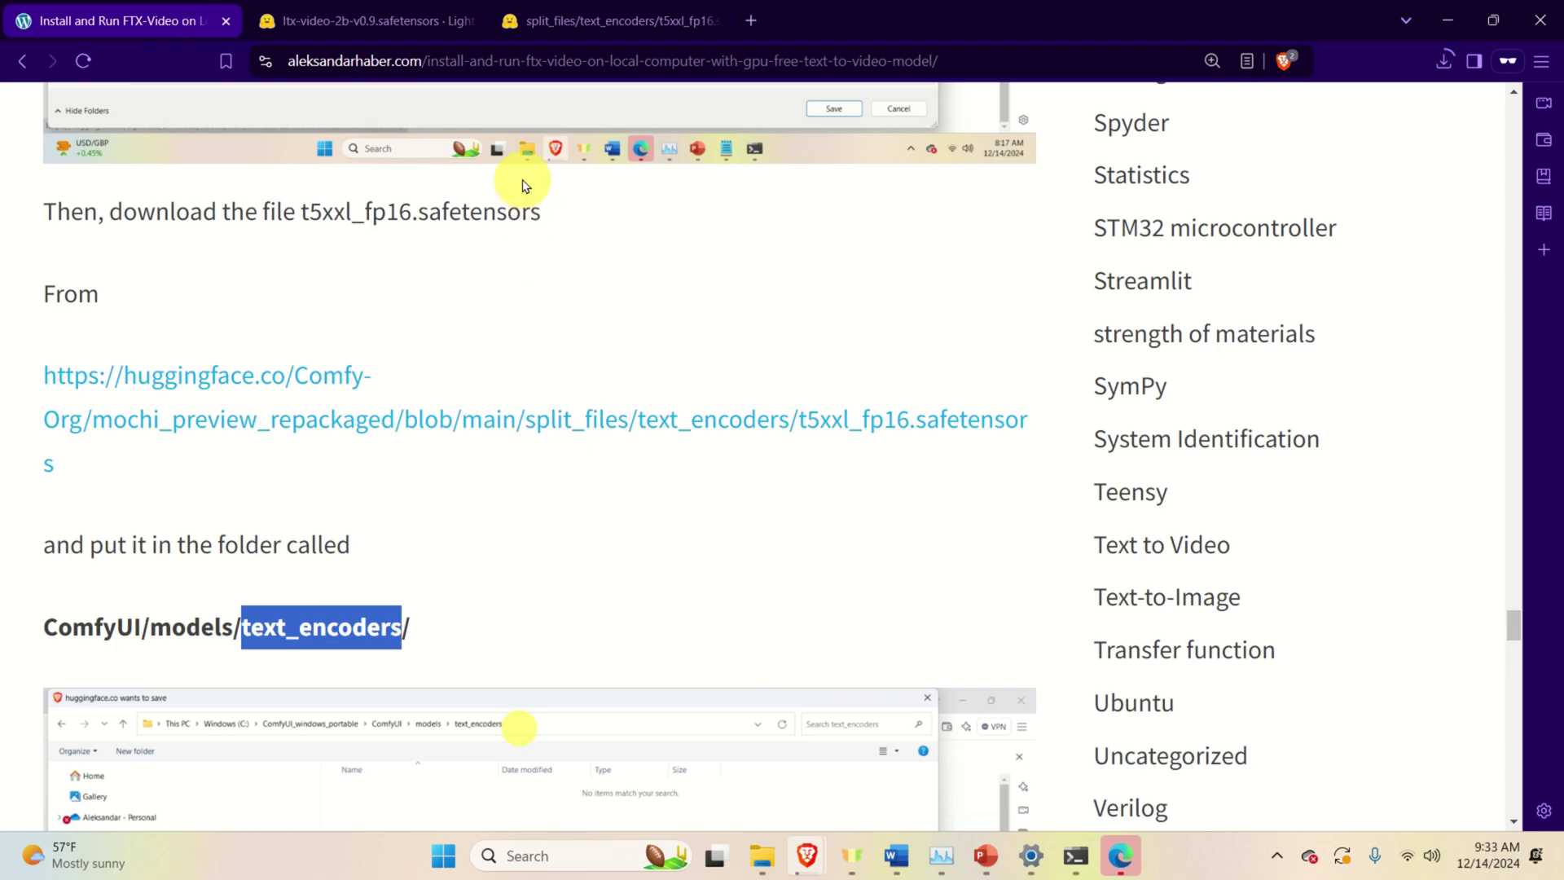
{"action": "double_click", "coordinate": [105, 624]}
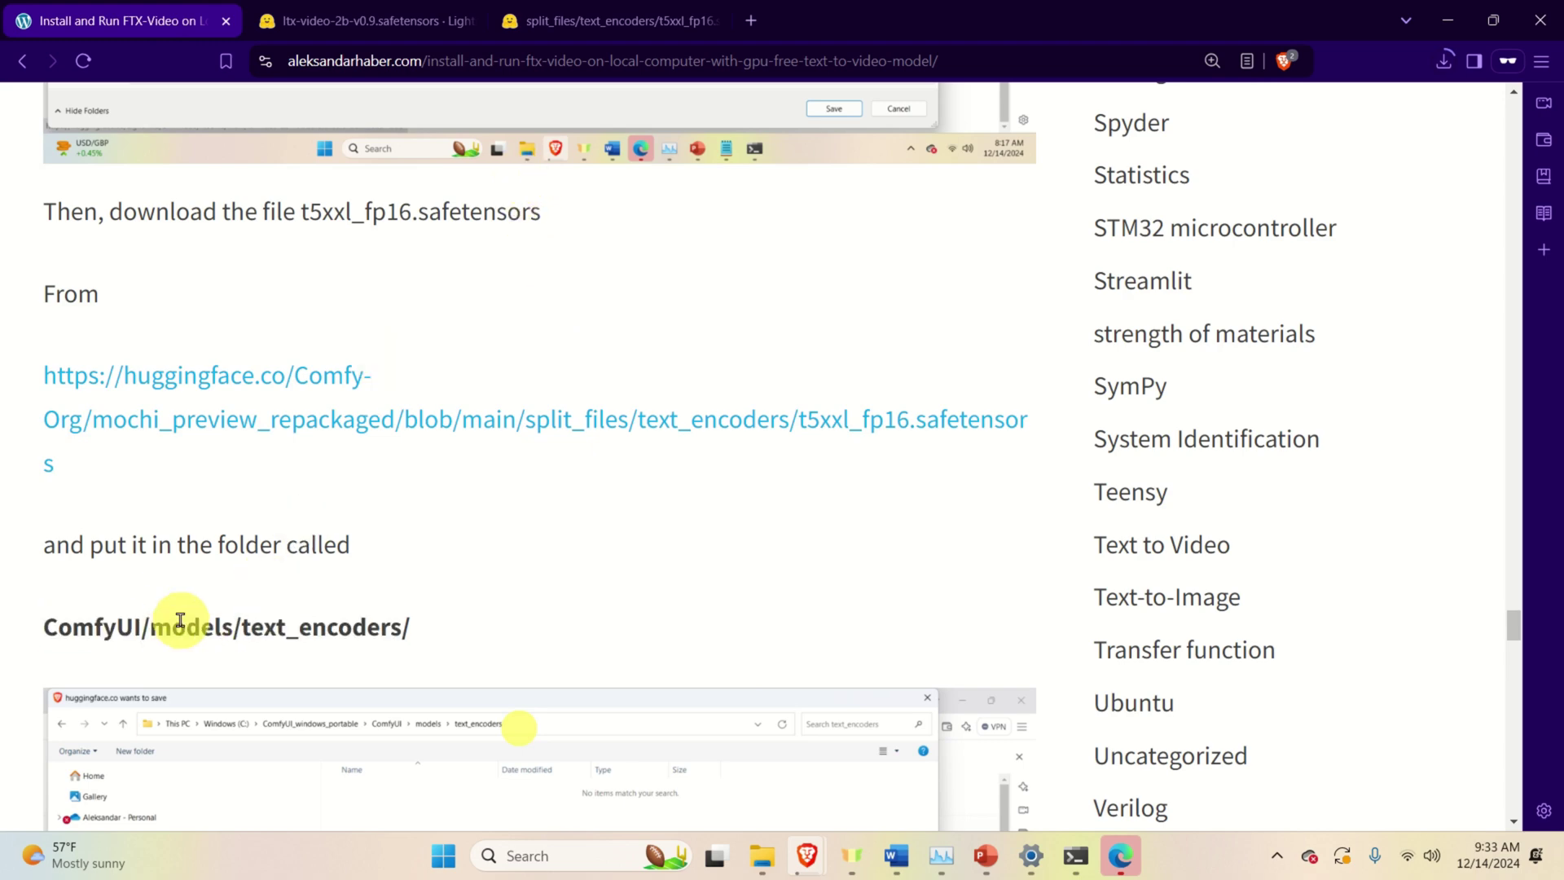
{"action": "double_click", "coordinate": [176, 623]}
{"action": "double_click", "coordinate": [275, 629]}
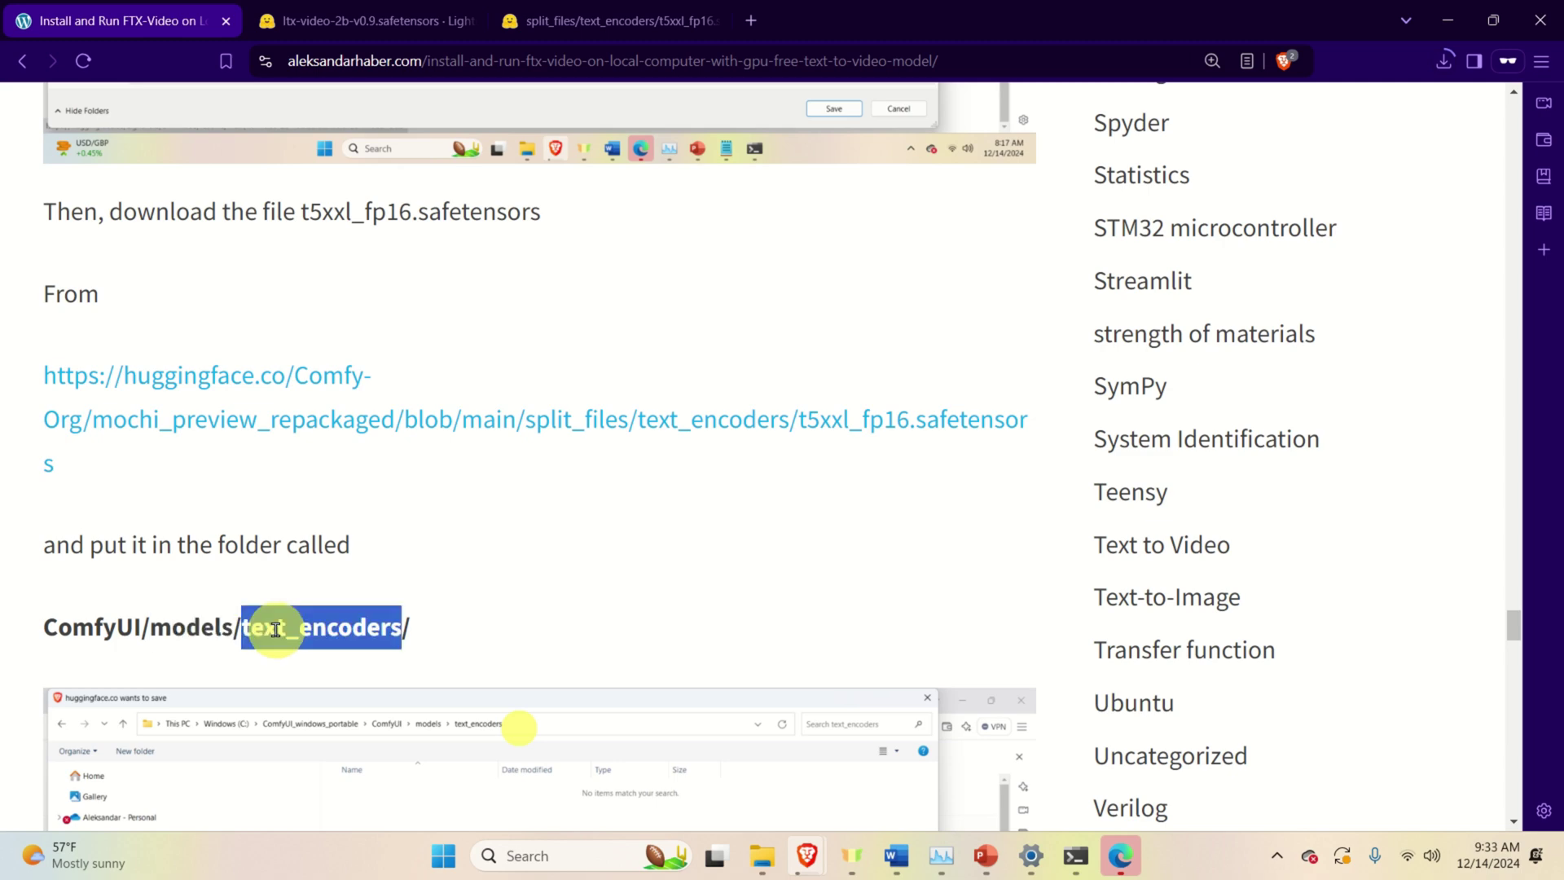
Download t5xxl_fp16.safetensors from Hugging Face into C:\ComfyUI_windows_portable\ComfyUI\models\text_encoders and check the download's progress.
{"action": "left_click", "coordinate": [621, 26]}
{"action": "left_click", "coordinate": [181, 471]}
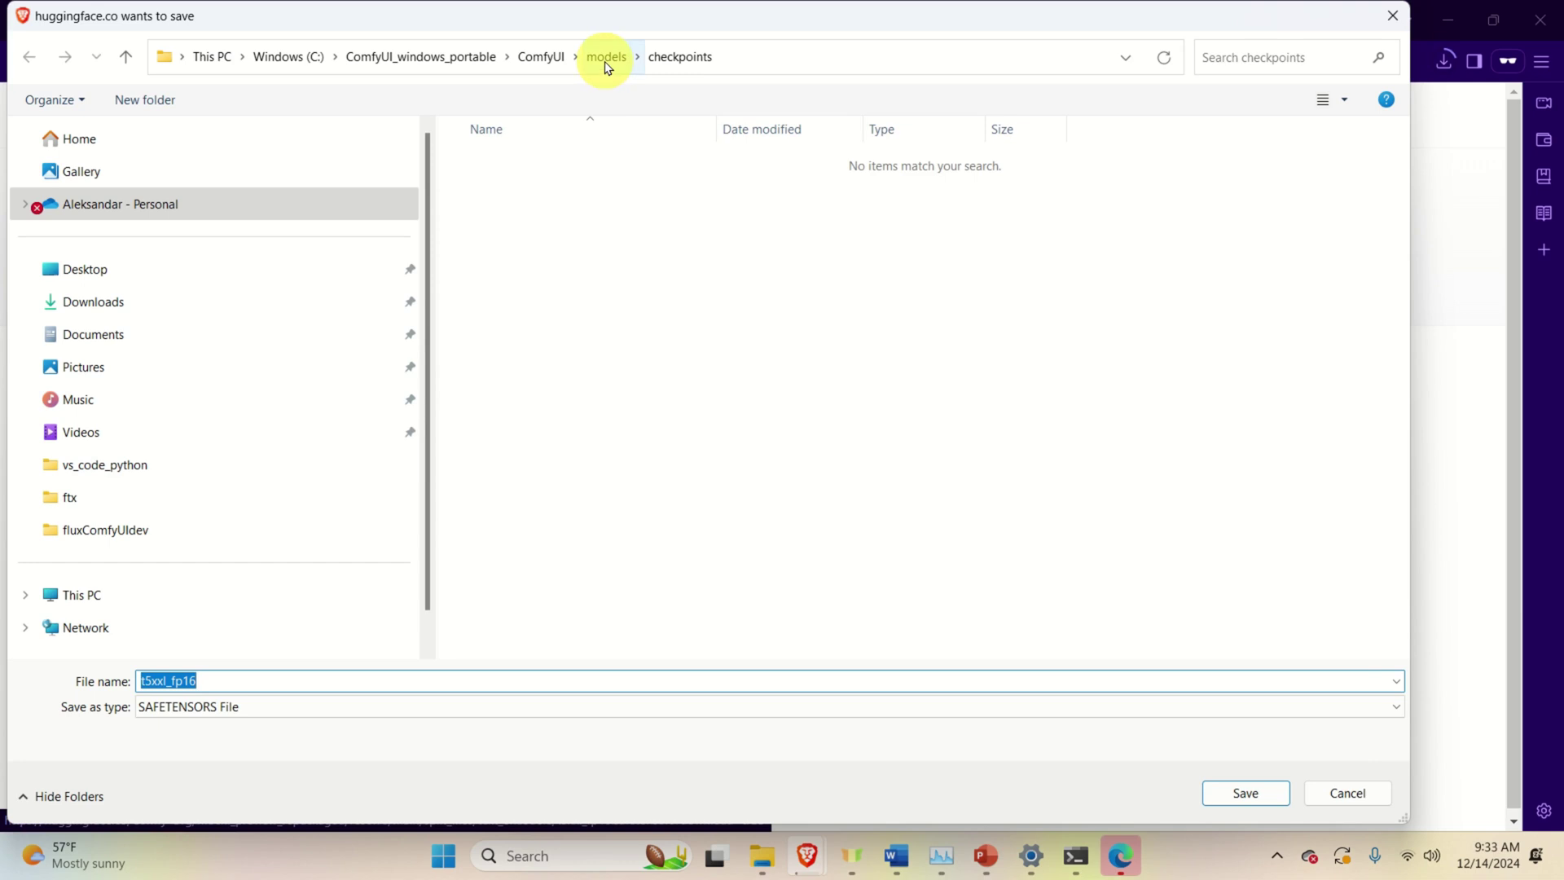
{"action": "left_click", "coordinate": [284, 58]}
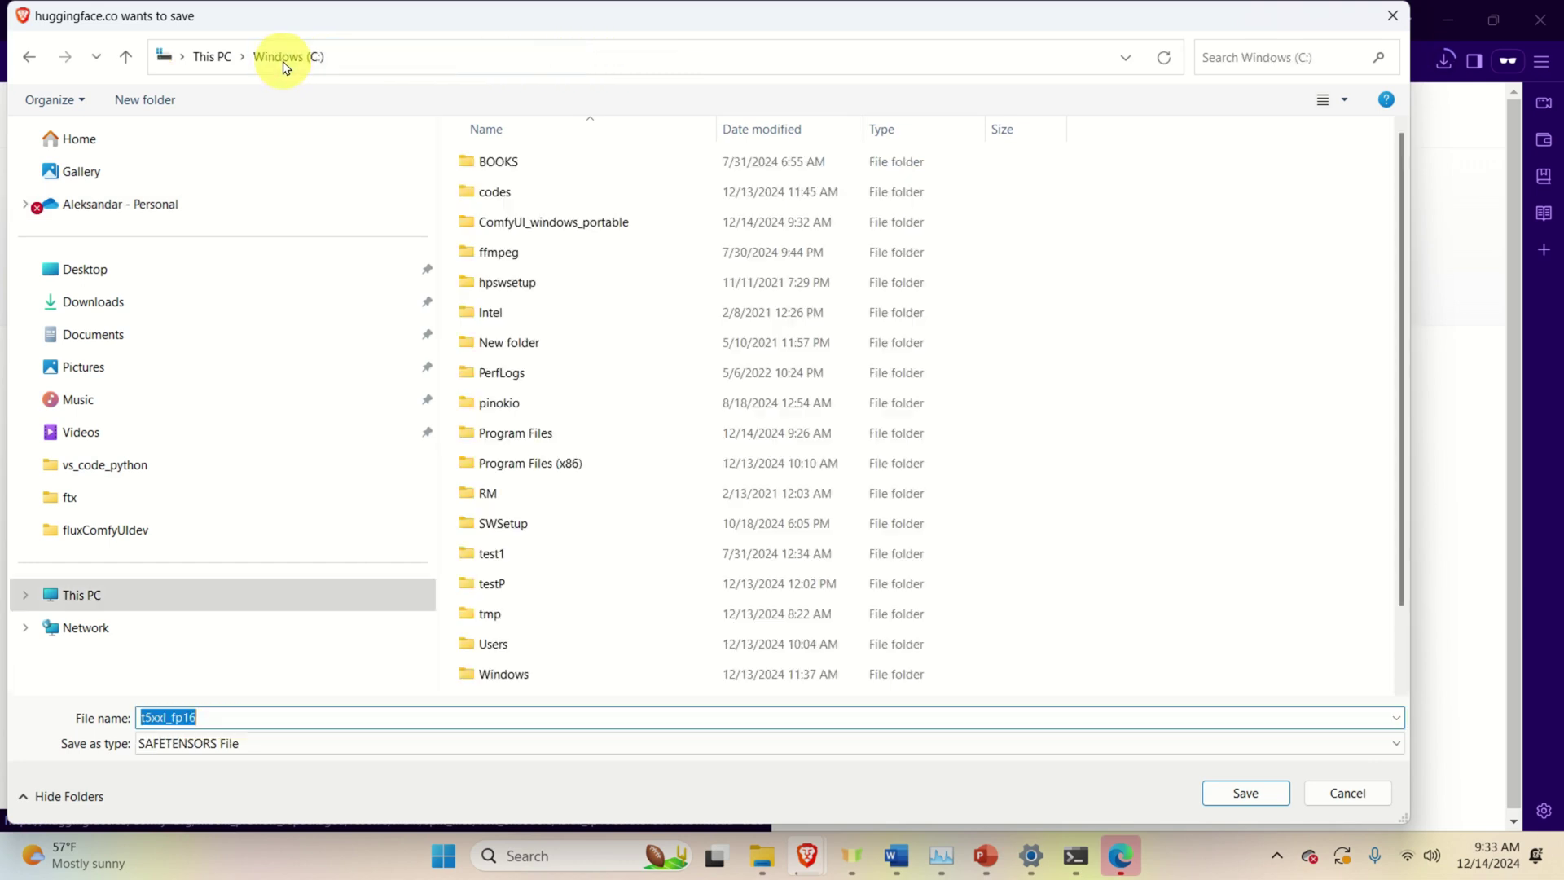
{"action": "double_click", "coordinate": [544, 221]}
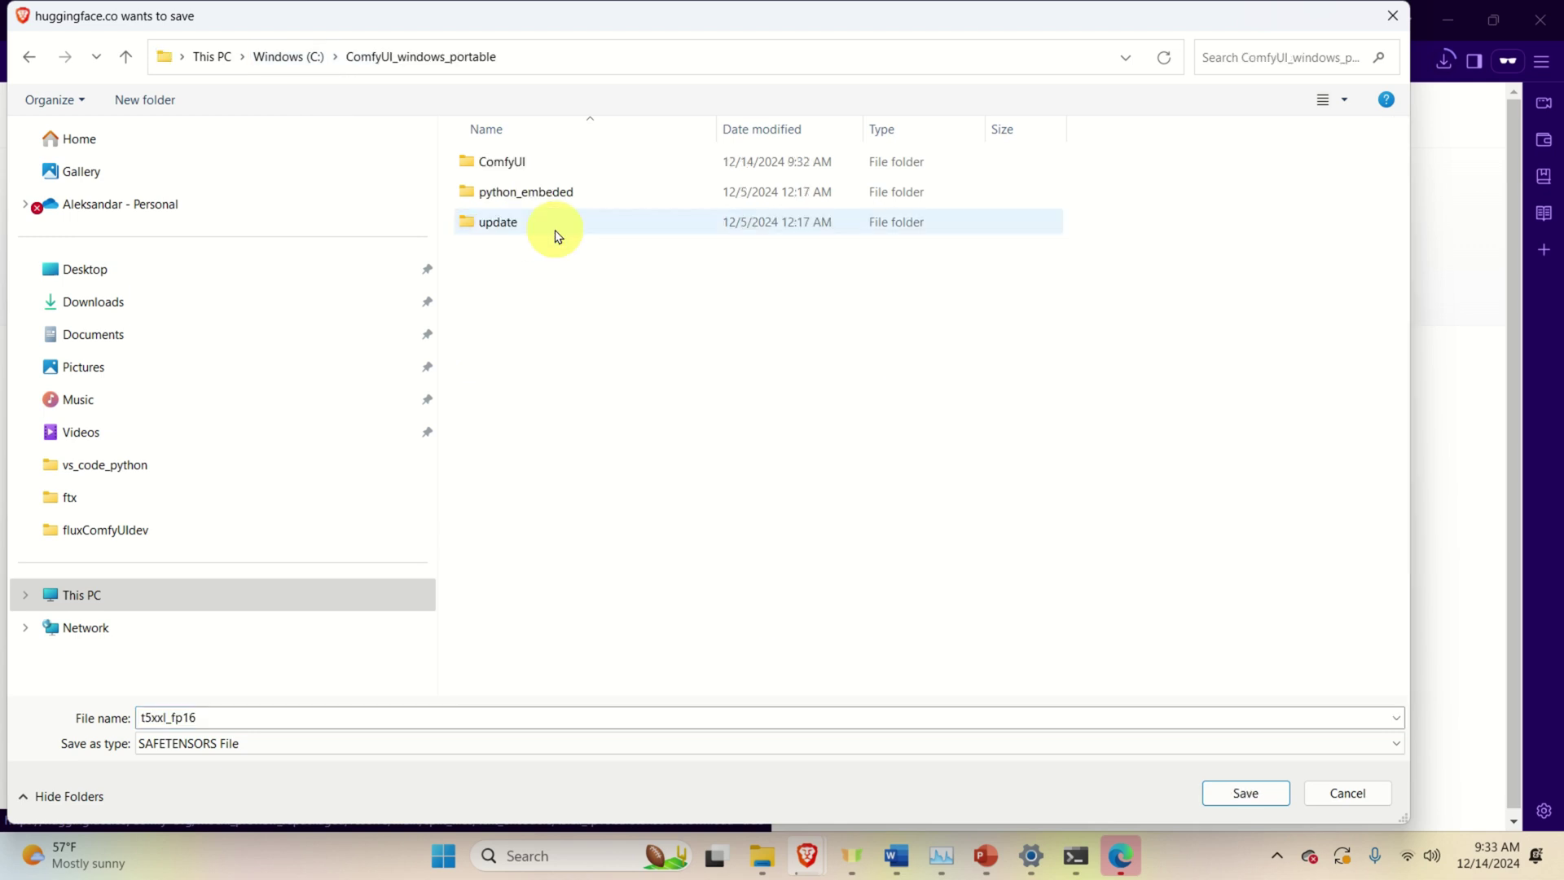
{"action": "double_click", "coordinate": [530, 178]}
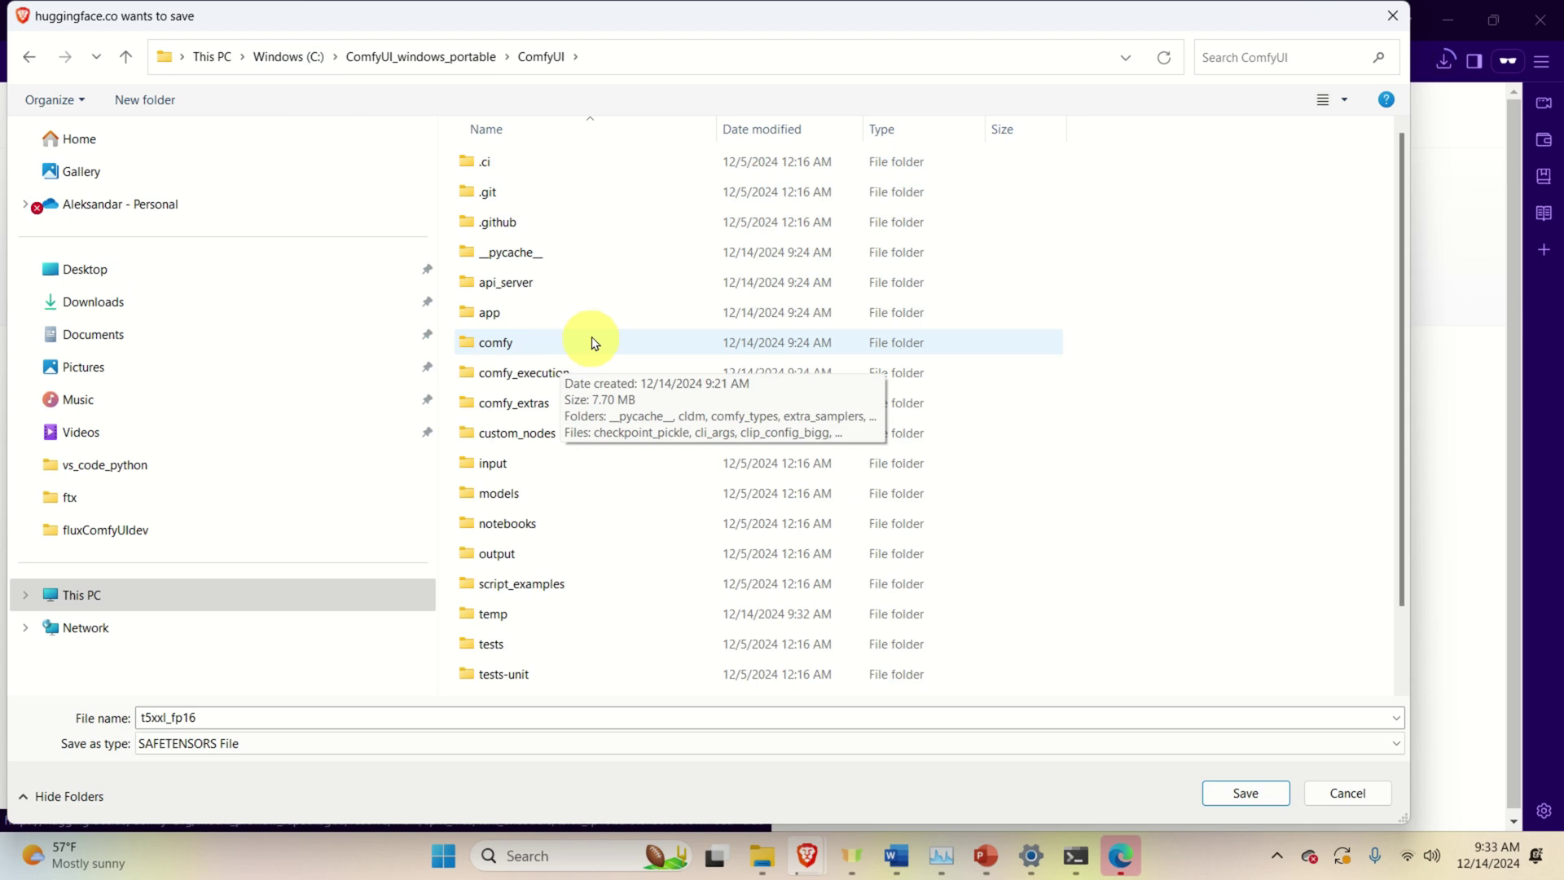
{"action": "left_click", "coordinate": [528, 594]}
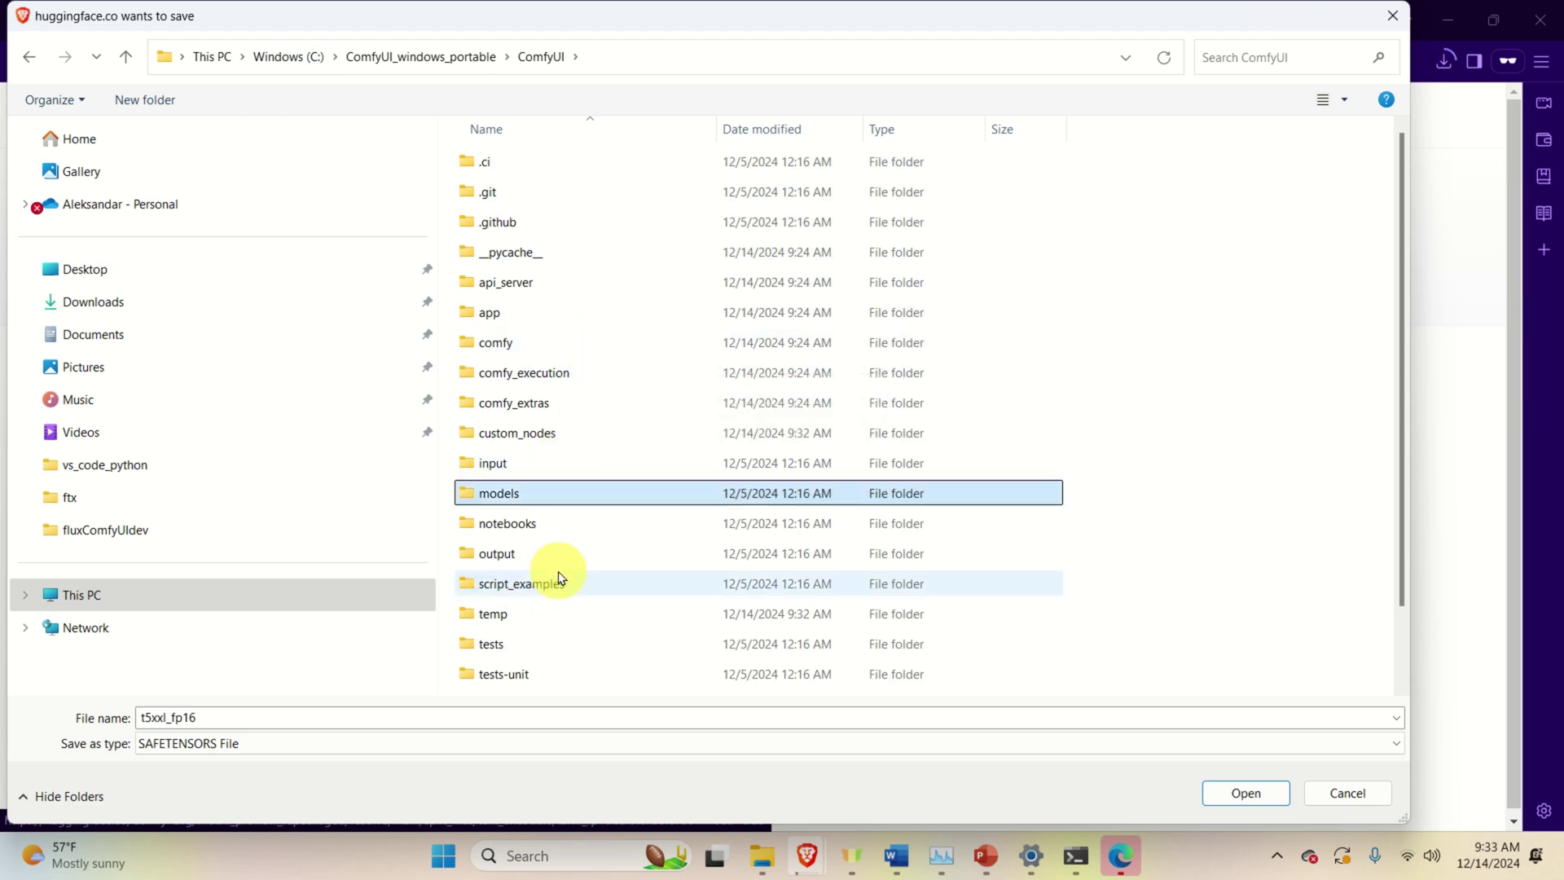
{"action": "double_click", "coordinate": [567, 499]}
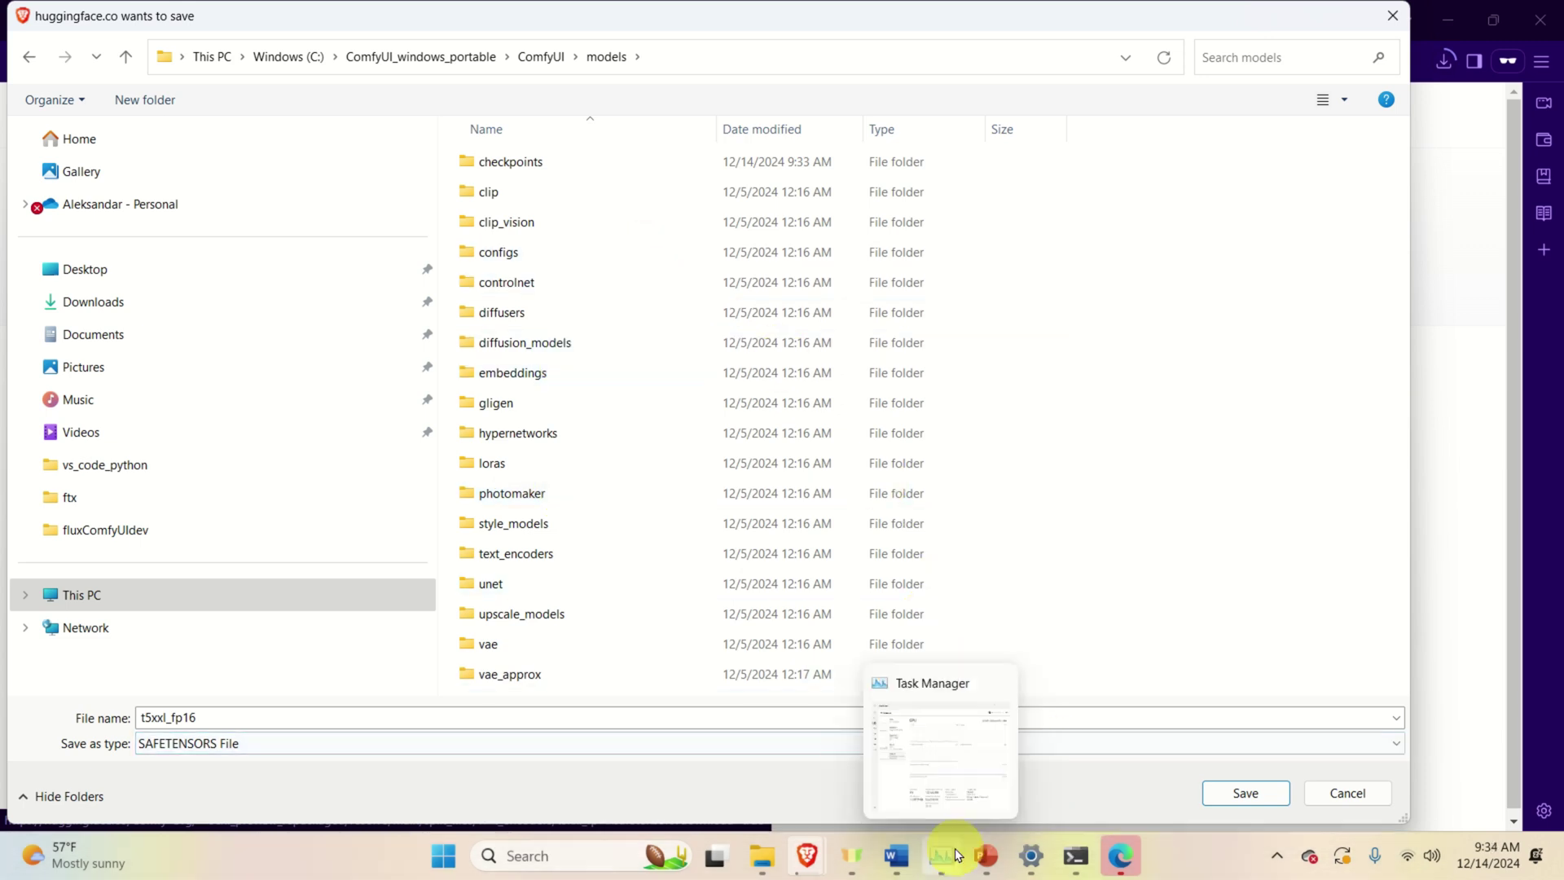
{"action": "mouse_move", "coordinate": [813, 873]}
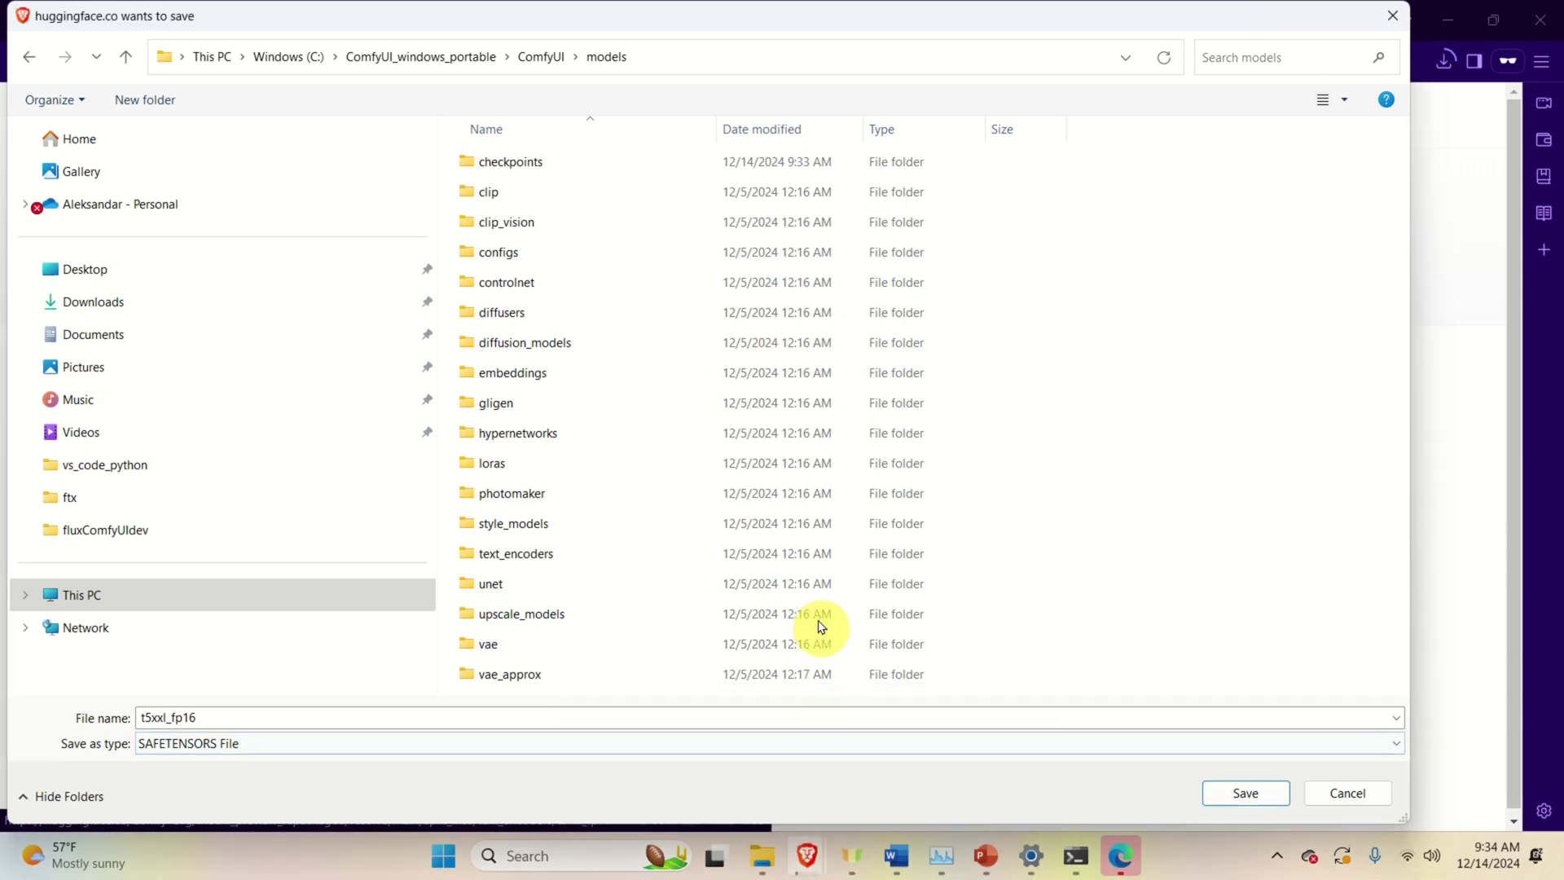
{"action": "left_click", "coordinate": [508, 438]}
{"action": "double_click", "coordinate": [515, 552]}
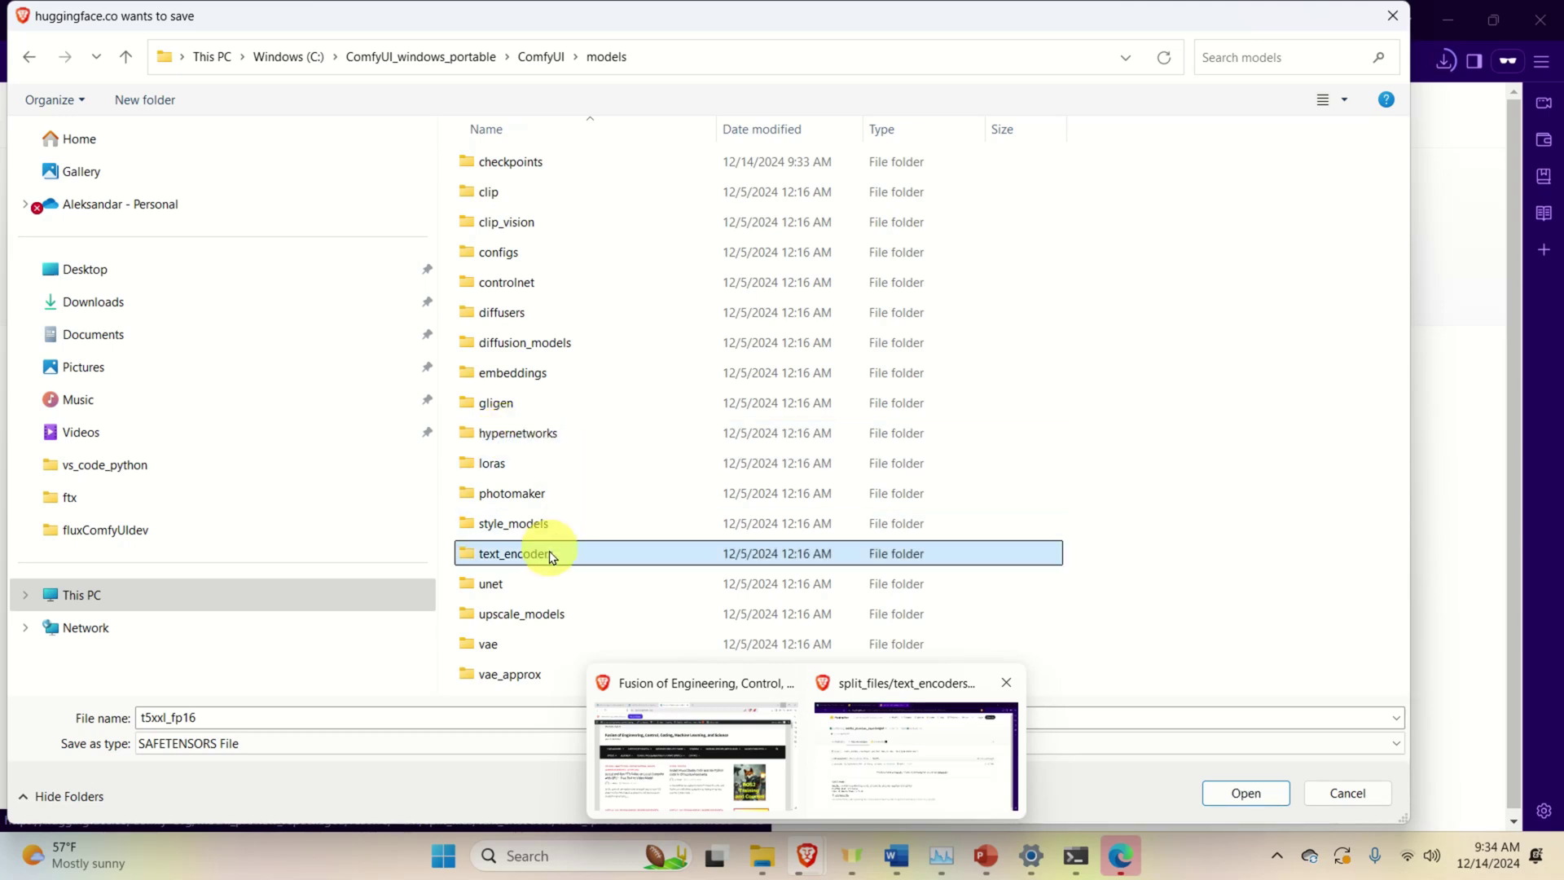
{"action": "left_click", "coordinate": [1244, 794]}
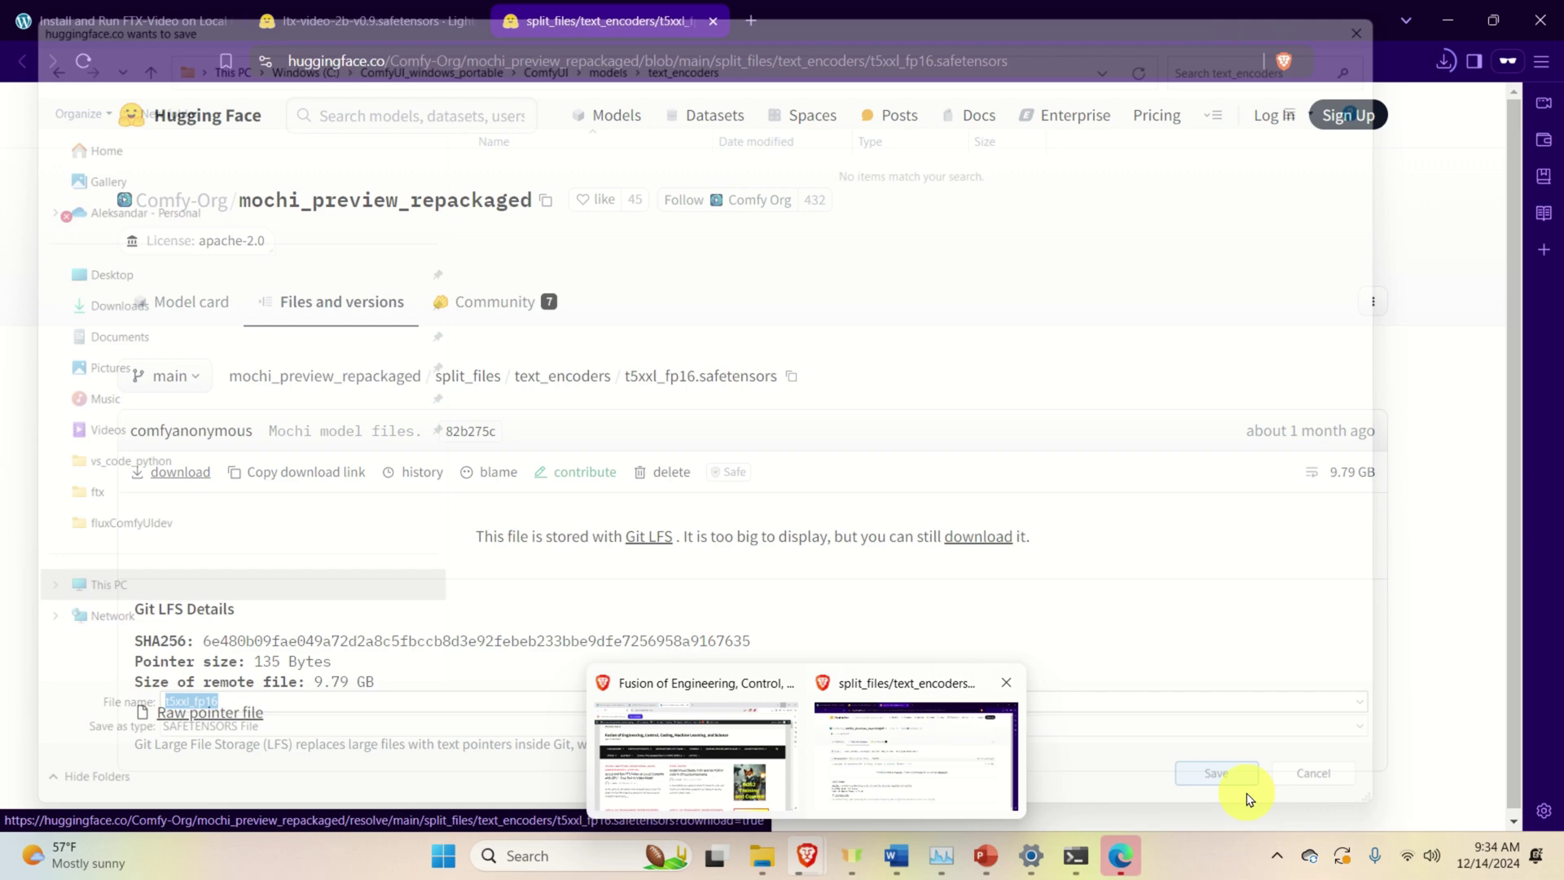
{"action": "left_click", "coordinate": [1445, 62]}
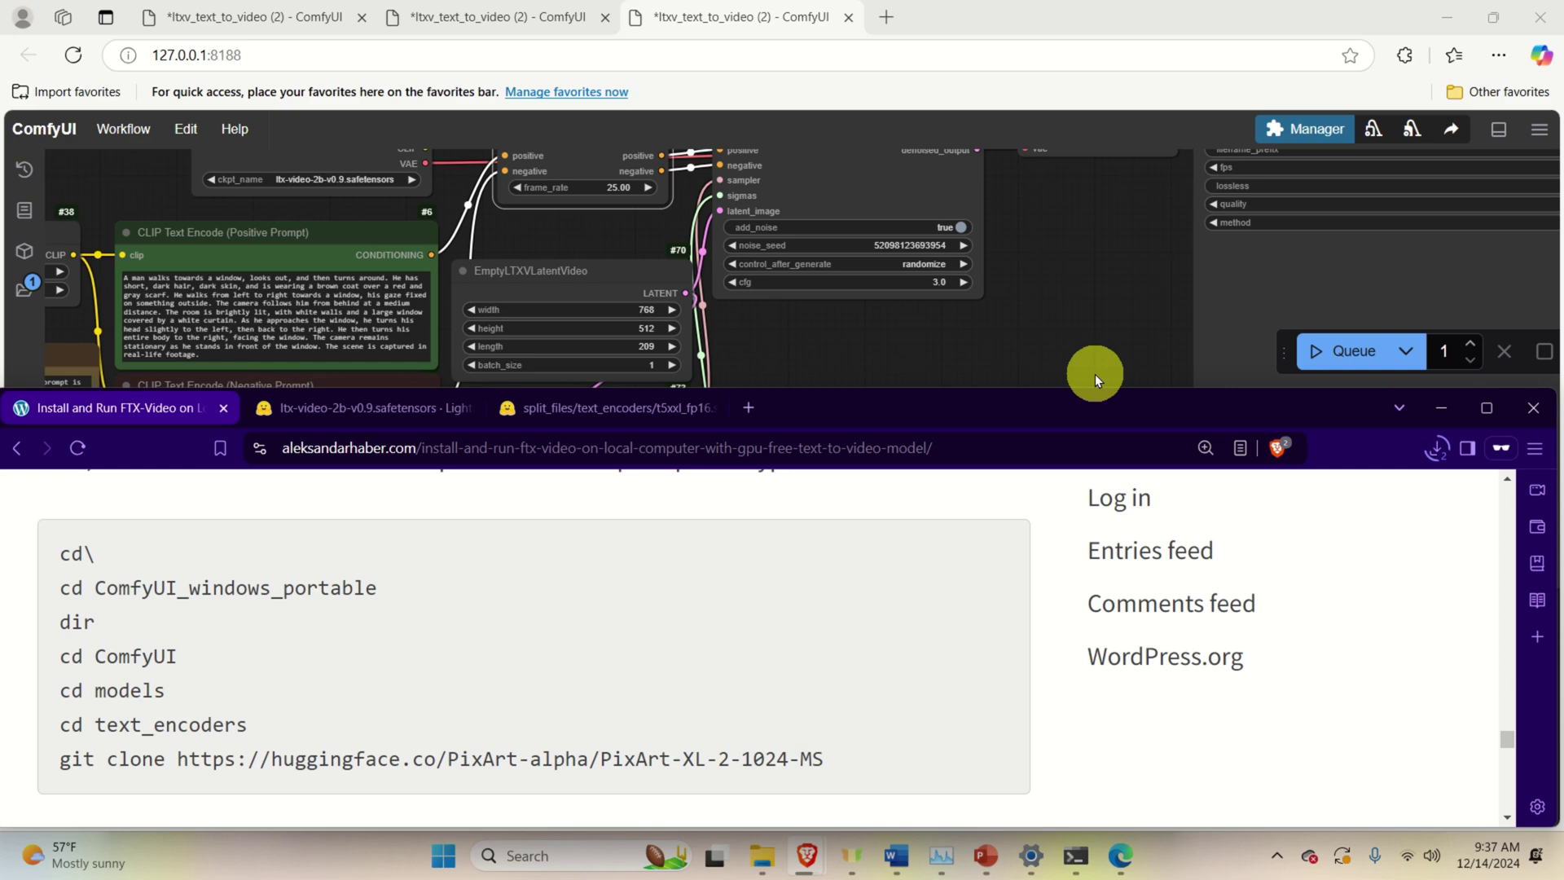
Open a Command Prompt window and fit it above the tutorial page so the listed commands stay readable.
{"action": "left_click", "coordinate": [445, 857]}
{"action": "left_click", "coordinate": [642, 127]}
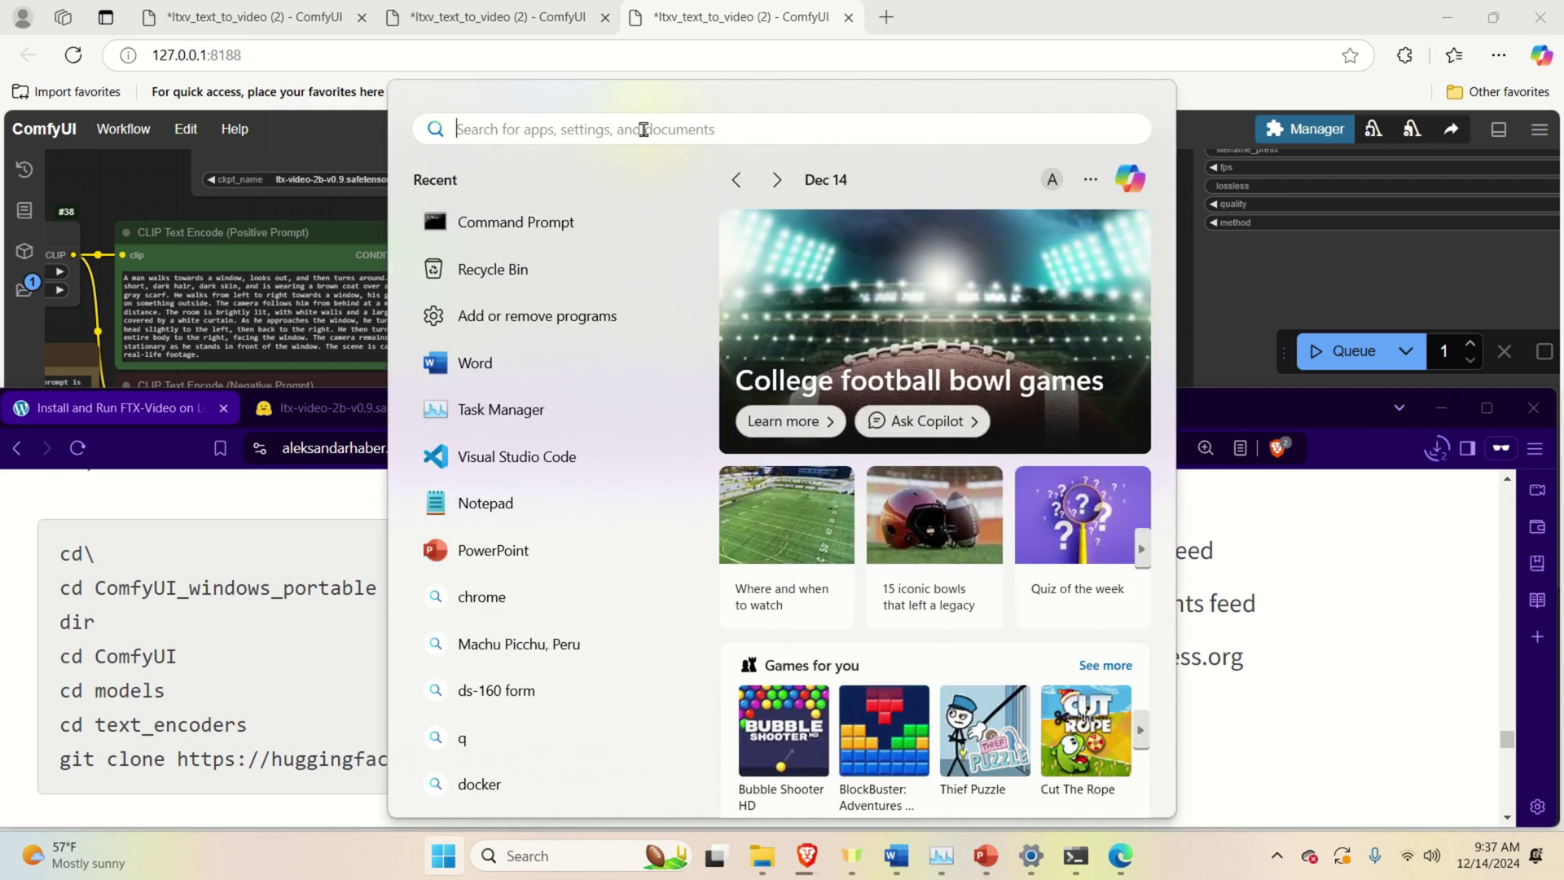
{"action": "type", "text": "co"}
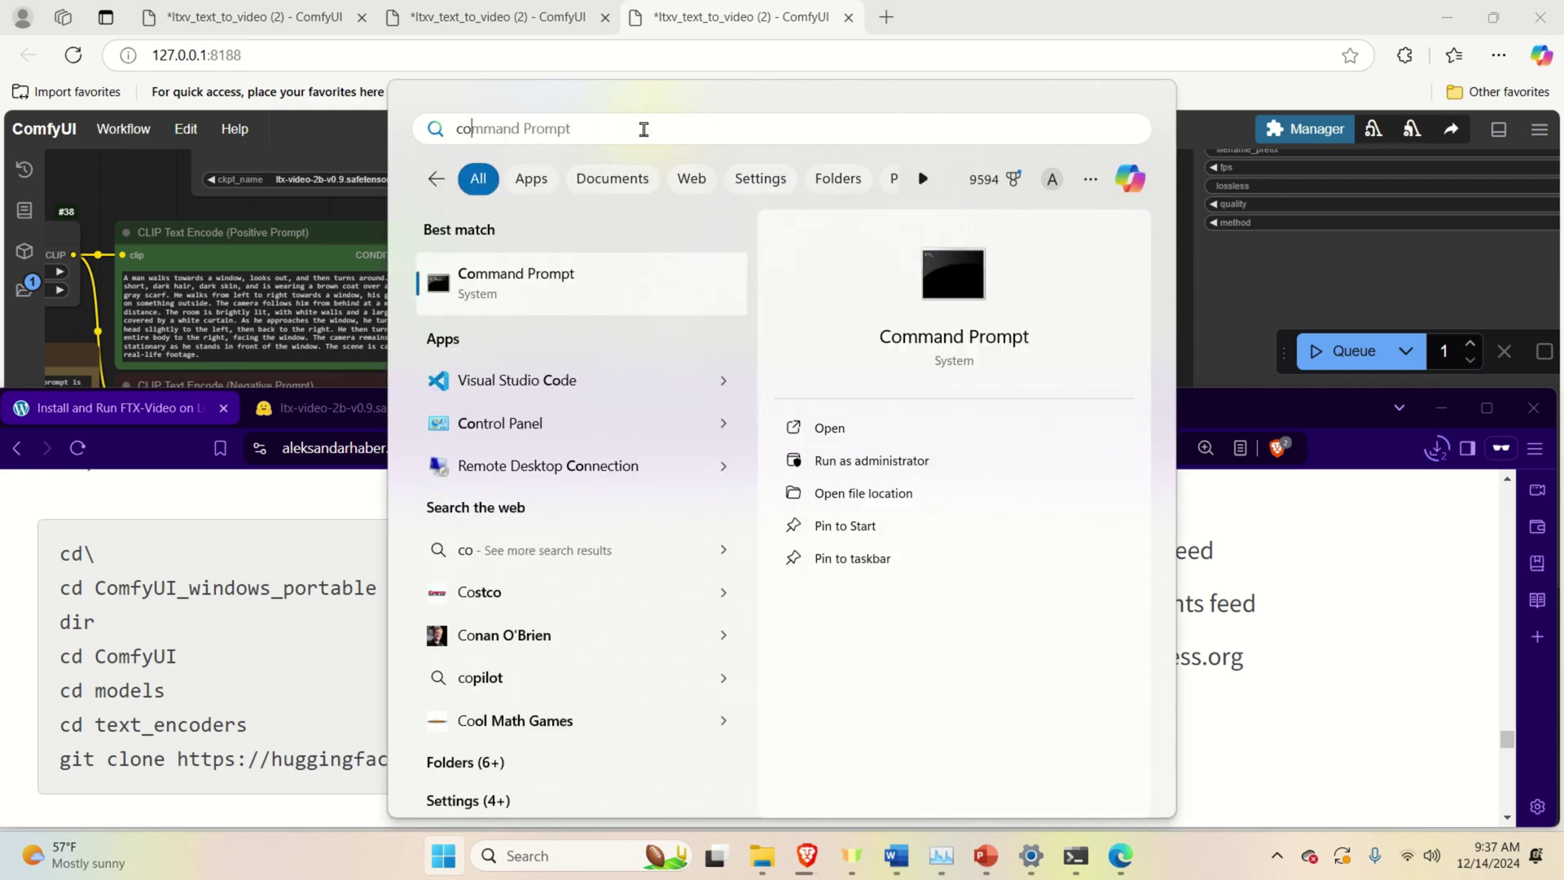
{"action": "left_click", "coordinate": [514, 289]}
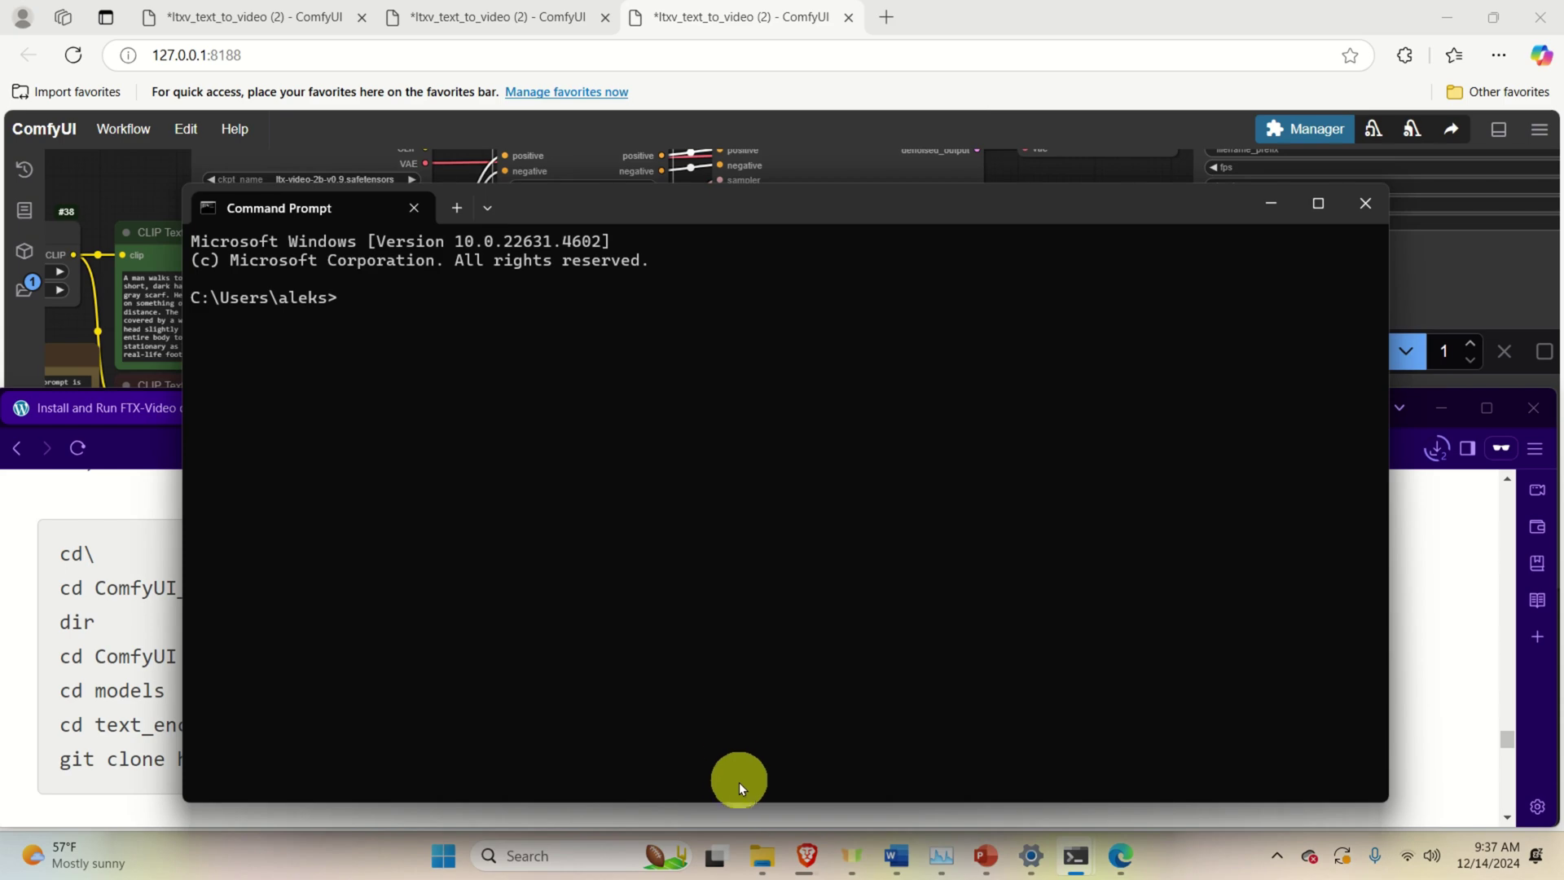
{"action": "left_click_drag", "start_coordinate": [725, 803], "coordinate": [715, 397]}
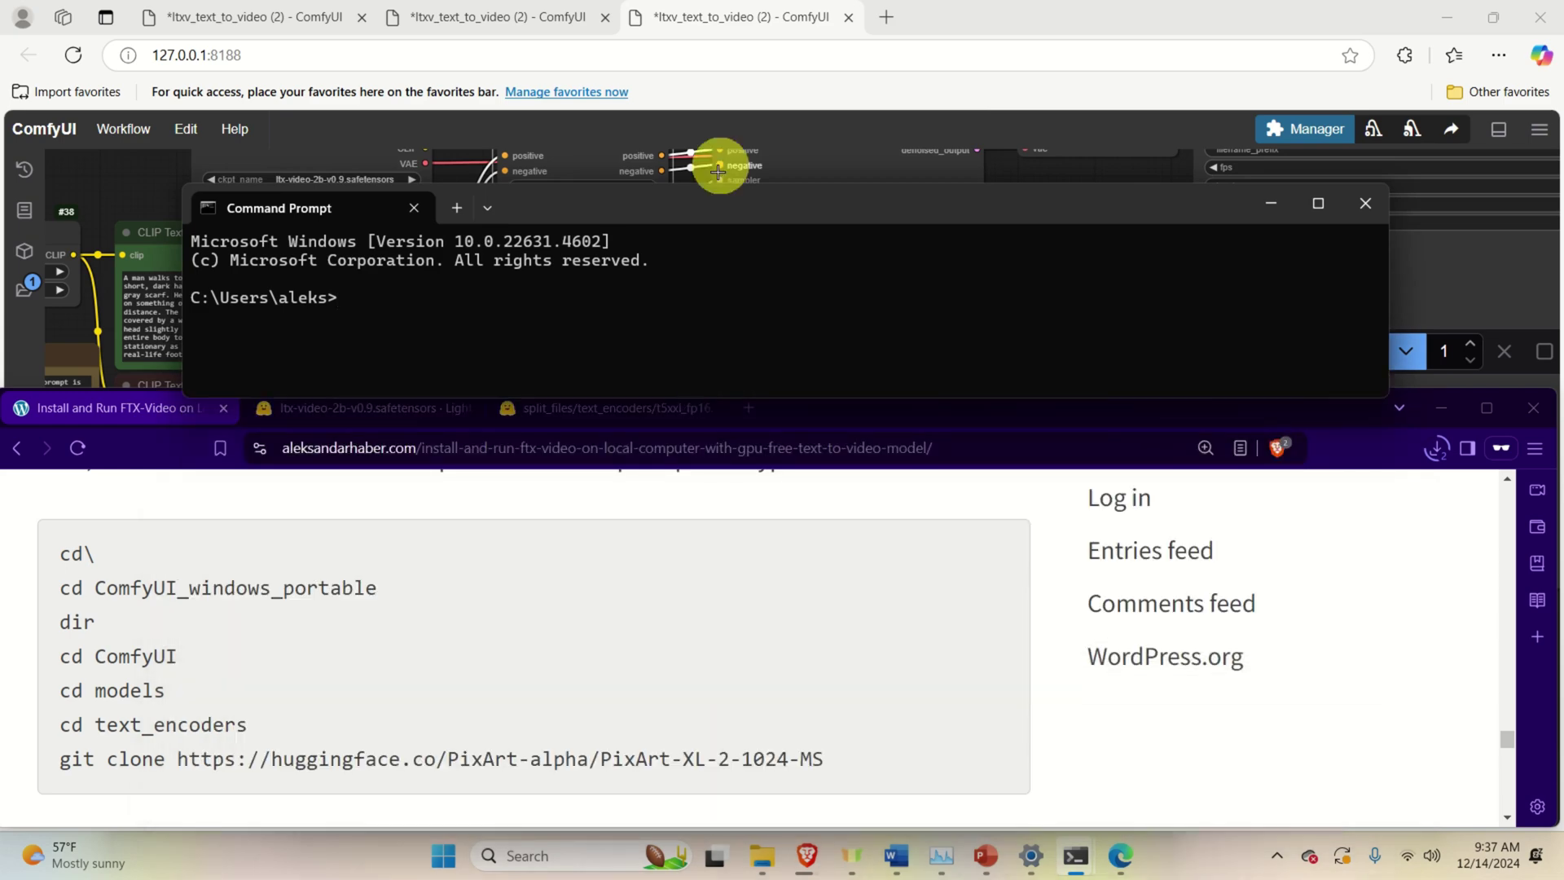
{"action": "left_click_drag", "start_coordinate": [725, 184], "coordinate": [499, 21]}
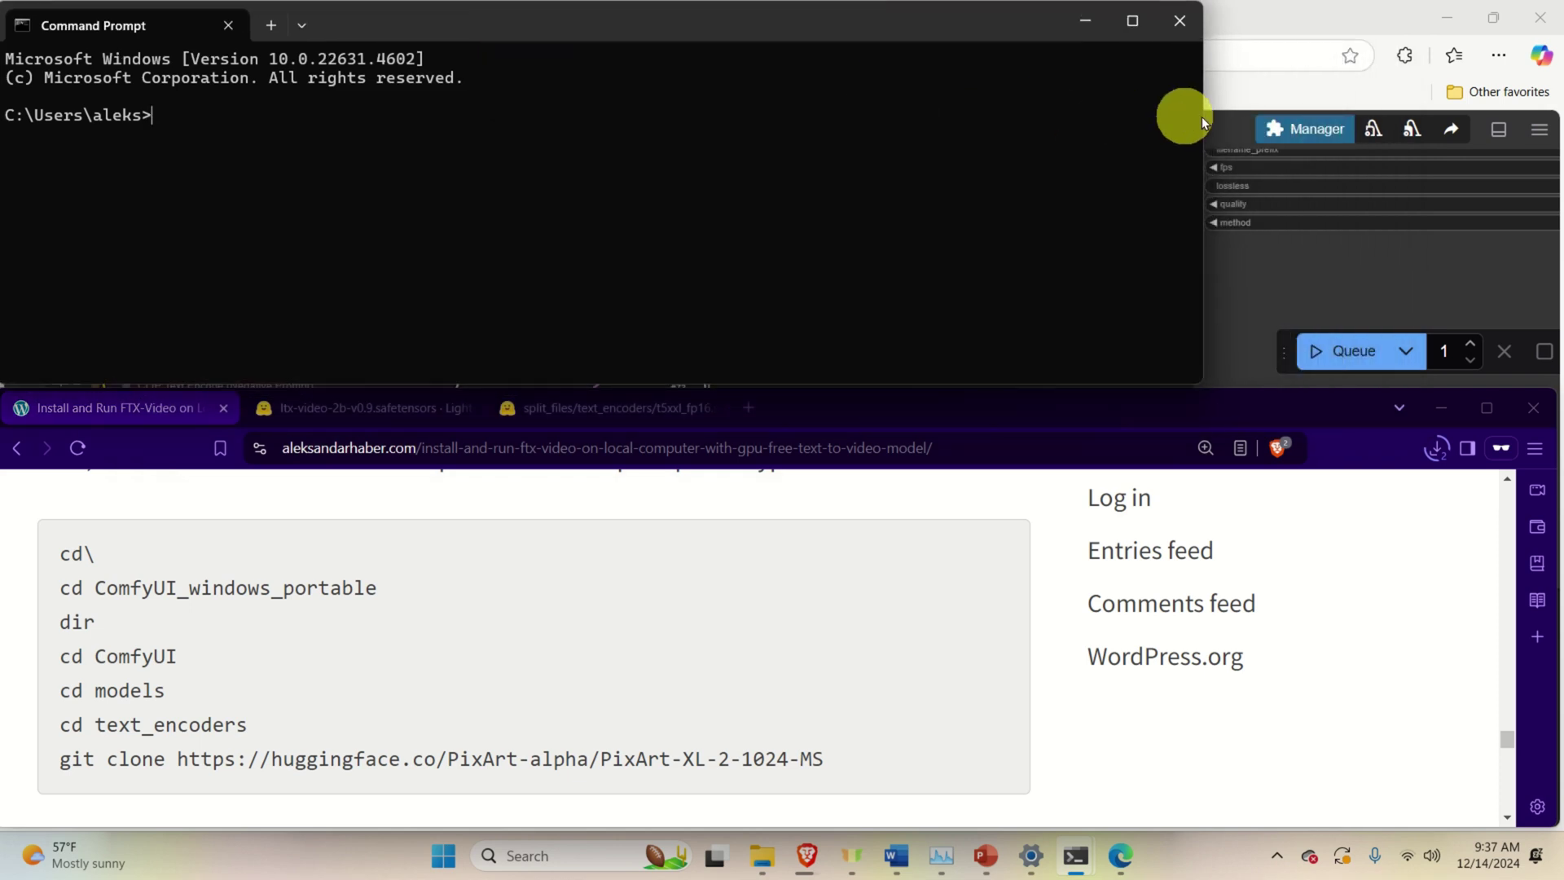
{"action": "left_click_drag", "start_coordinate": [1202, 116], "coordinate": [1536, 157]}
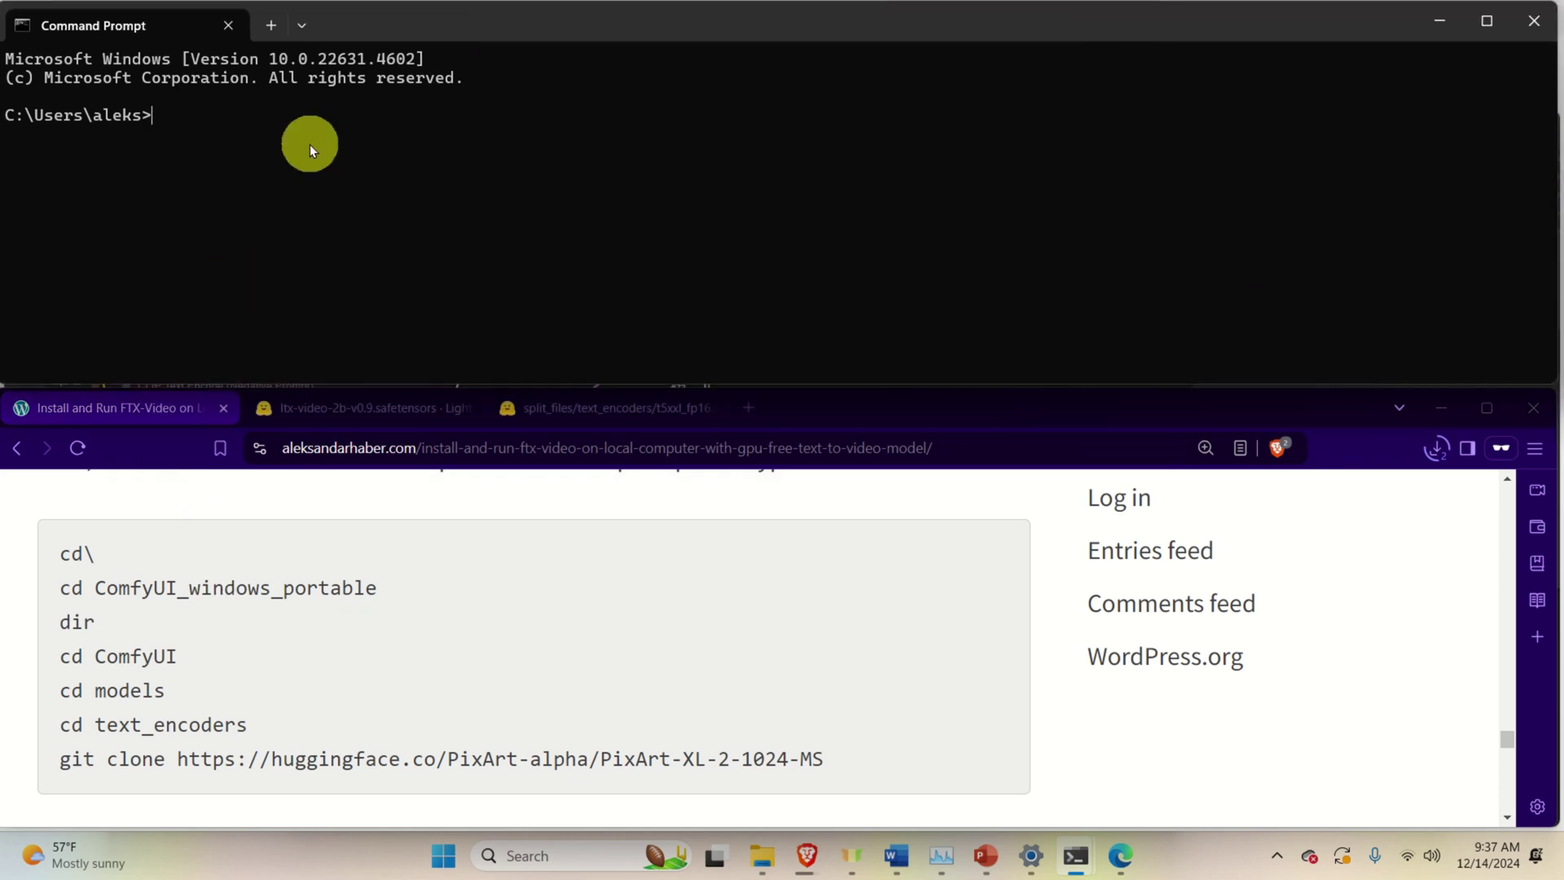
Change the Command Prompt directory to the root of C: and into ComfyUI_windows_portable, copying the folder command from the tutorial.
{"action": "type", "text": "cd\\"}
{"action": "key", "text": "Return"}
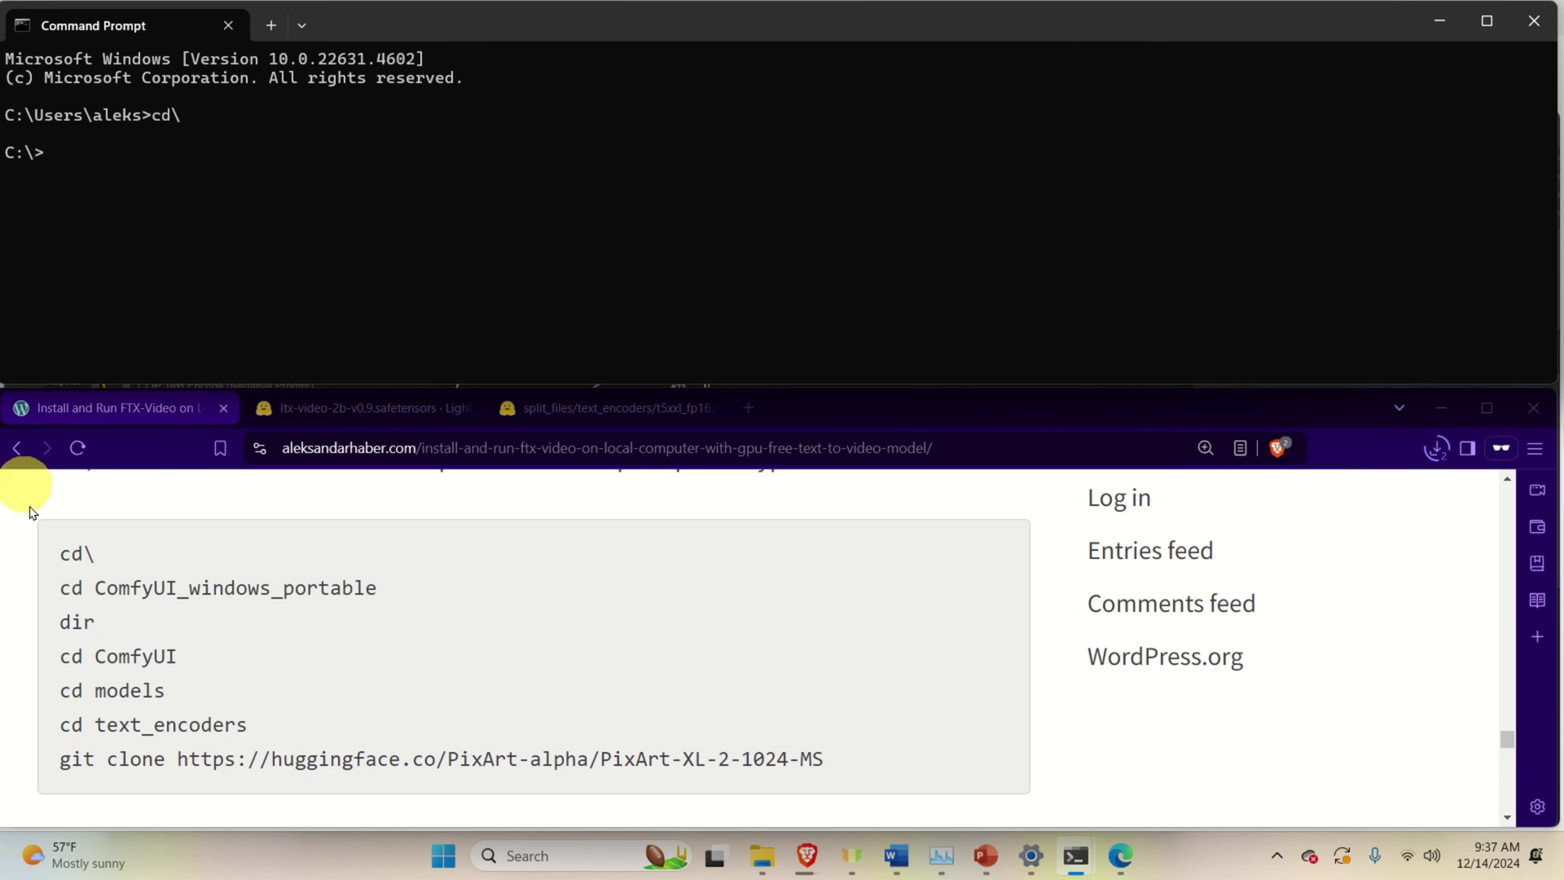
{"action": "left_click_drag", "start_coordinate": [379, 588], "coordinate": [60, 587]}
{"action": "right_click", "coordinate": [115, 594]}
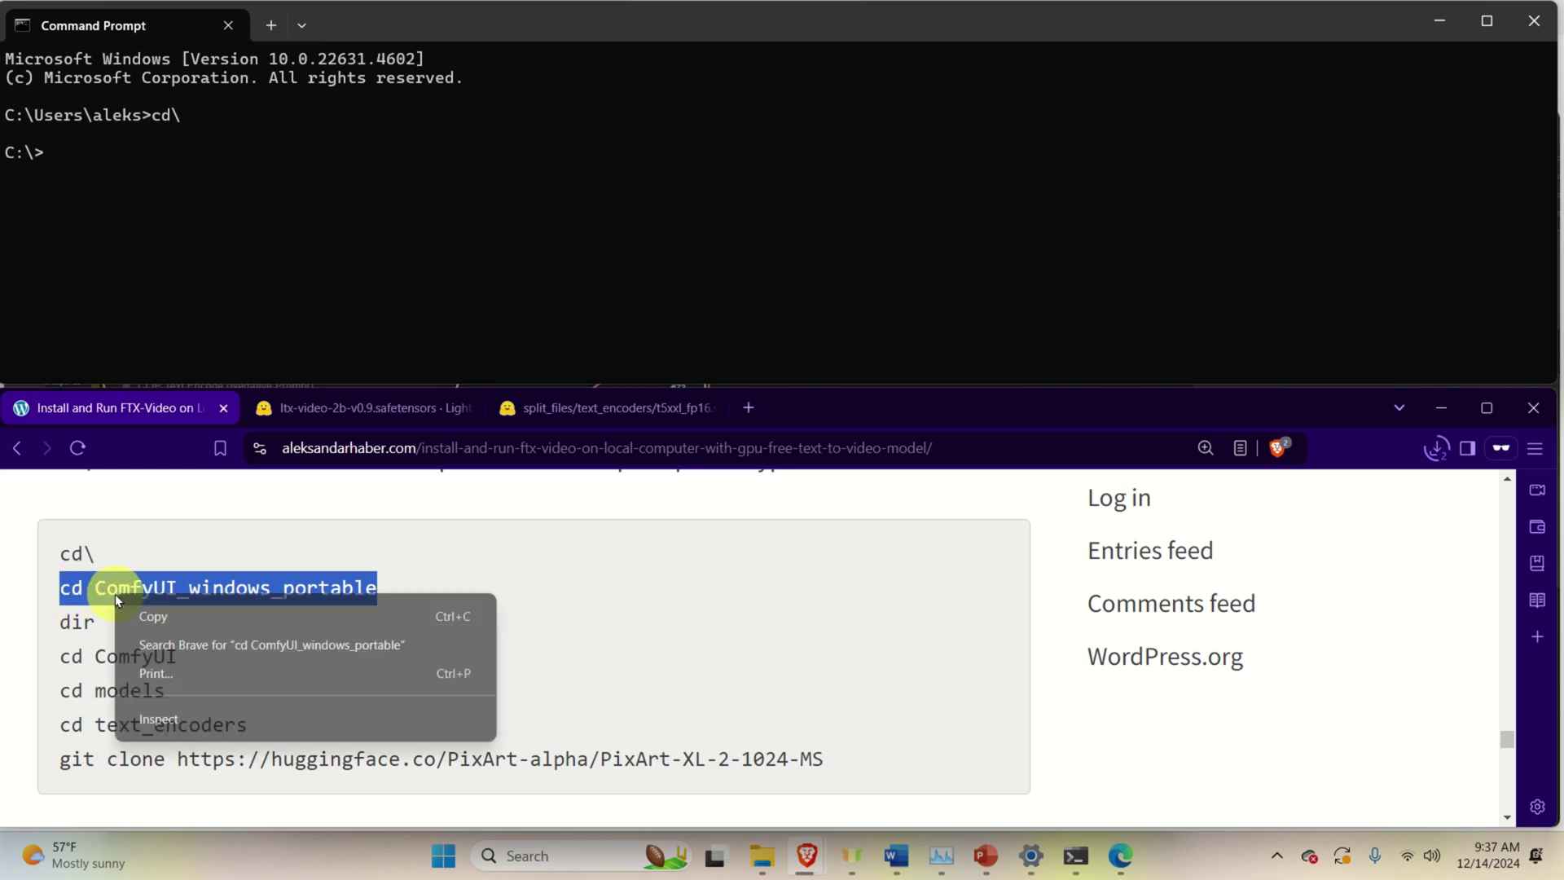
{"action": "left_click", "coordinate": [153, 616]}
{"action": "left_click", "coordinate": [230, 154]}
{"action": "key", "text": "ctrl+v"}
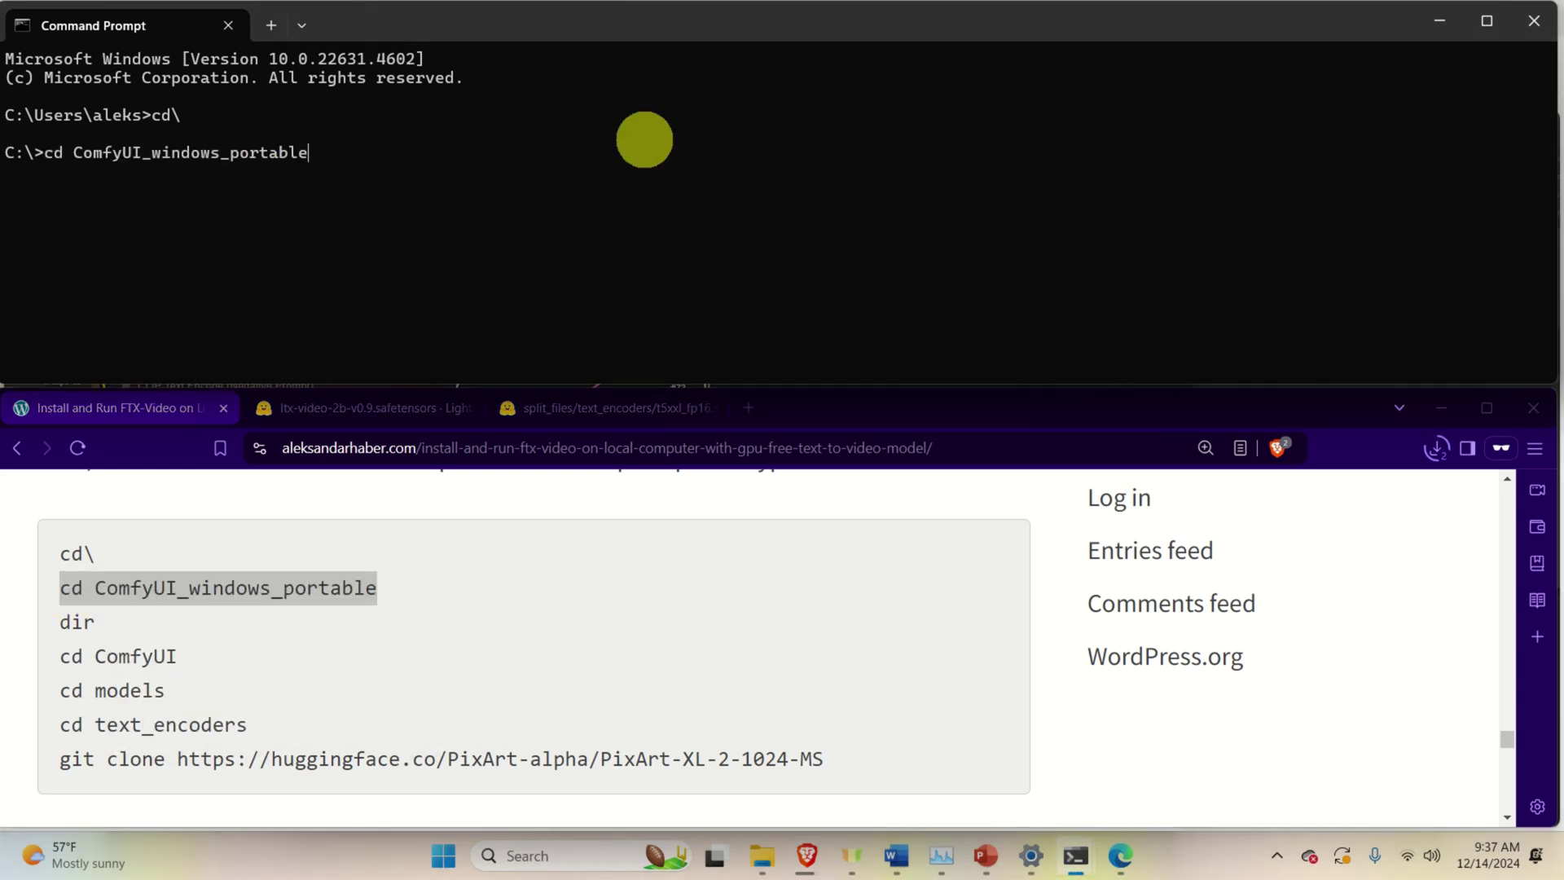
{"action": "key", "text": "Return"}
Copy "cd ComfyUI" from the tutorial and run it in the Command Prompt to enter the ComfyUI folder.
{"action": "left_click_drag", "start_coordinate": [177, 656], "coordinate": [54, 670]}
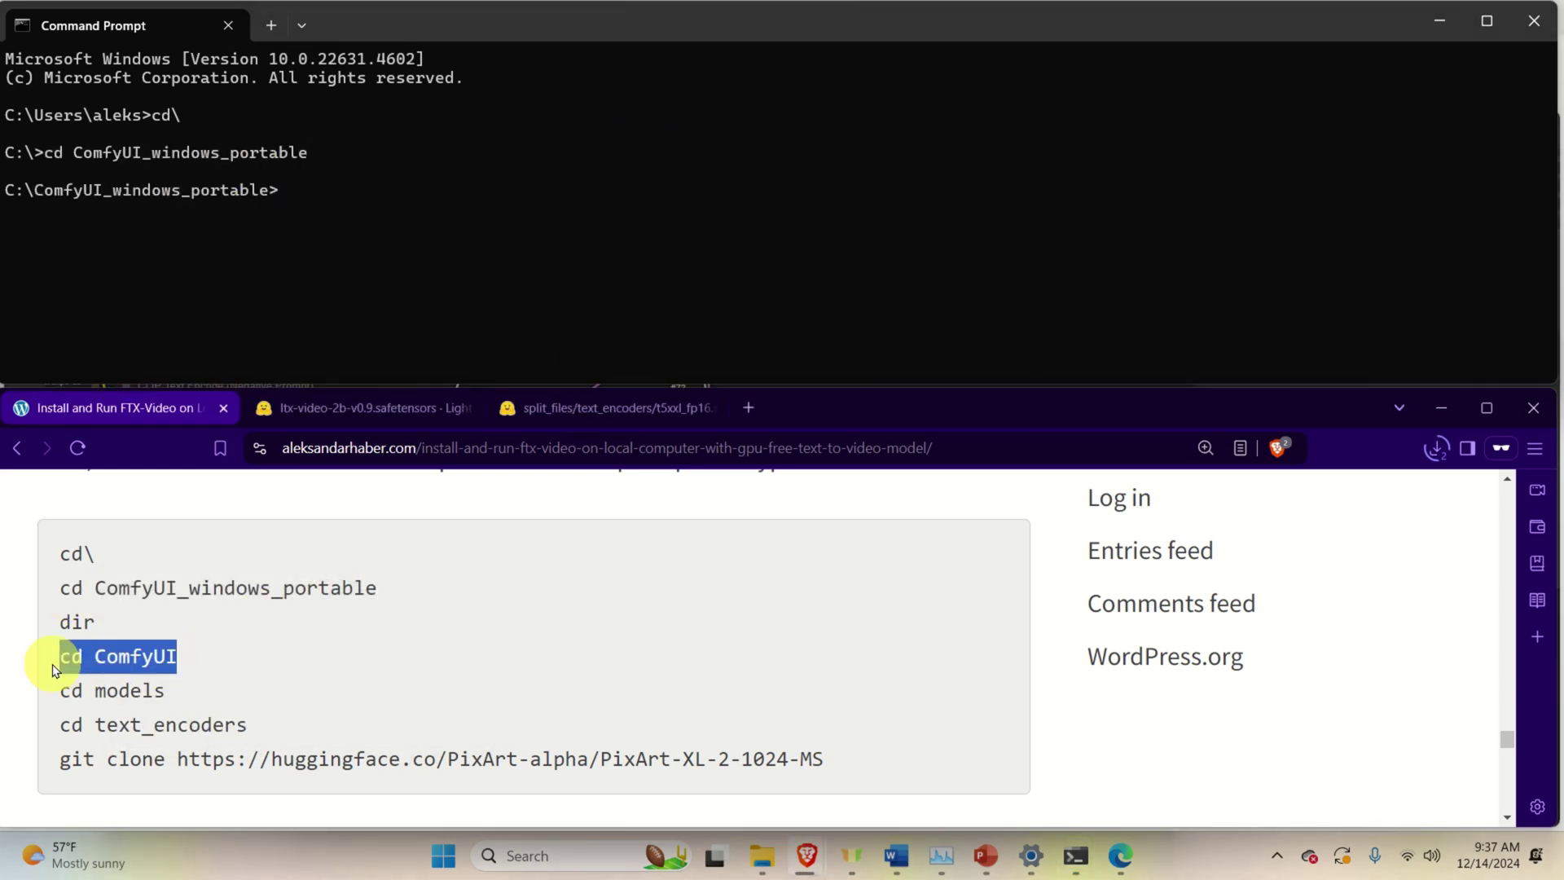
{"action": "right_click", "coordinate": [106, 655]}
{"action": "left_click", "coordinate": [193, 657]}
{"action": "left_click", "coordinate": [383, 207]}
{"action": "key", "text": "ctrl+v"}
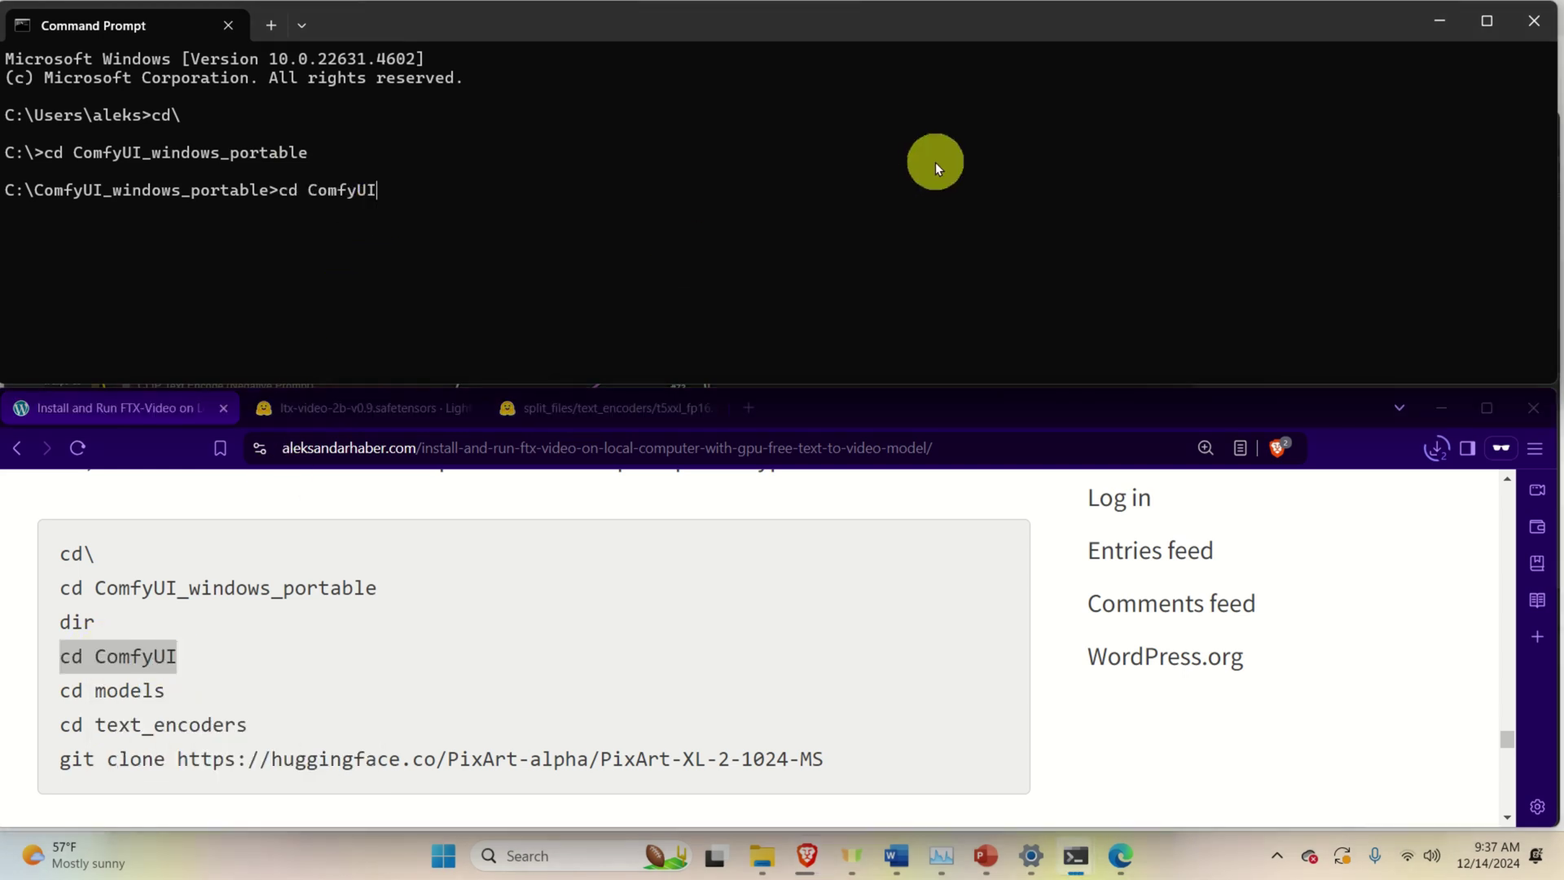
{"action": "key", "text": "Return"}
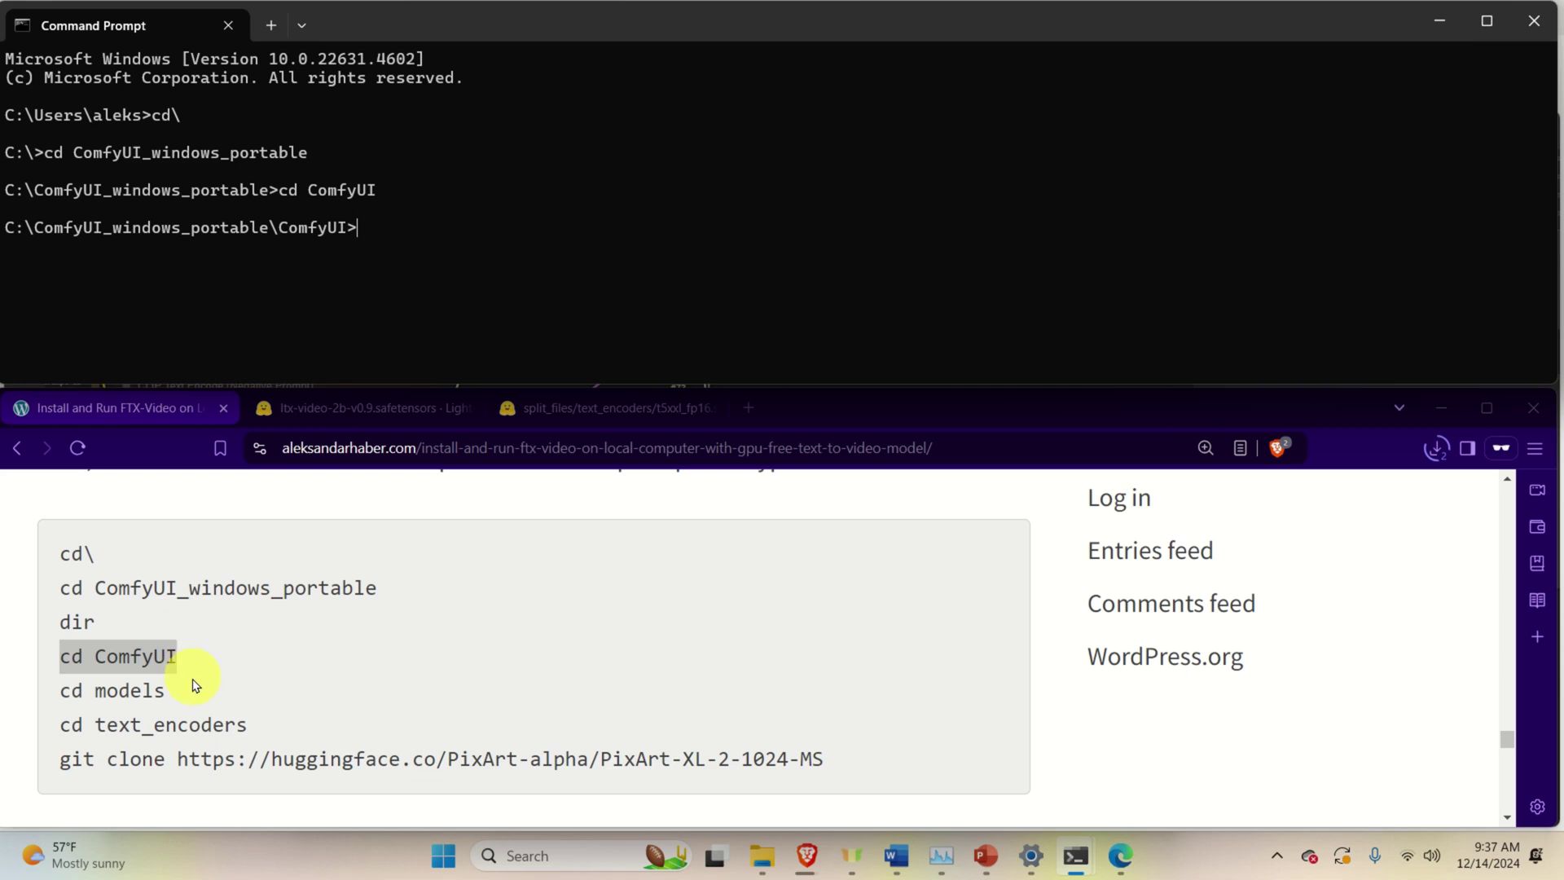
Copy "cd models" from the tutorial and run it in the Command Prompt to enter the models folder.
{"action": "left_click_drag", "start_coordinate": [167, 691], "coordinate": [68, 694]}
{"action": "right_click", "coordinate": [75, 694]}
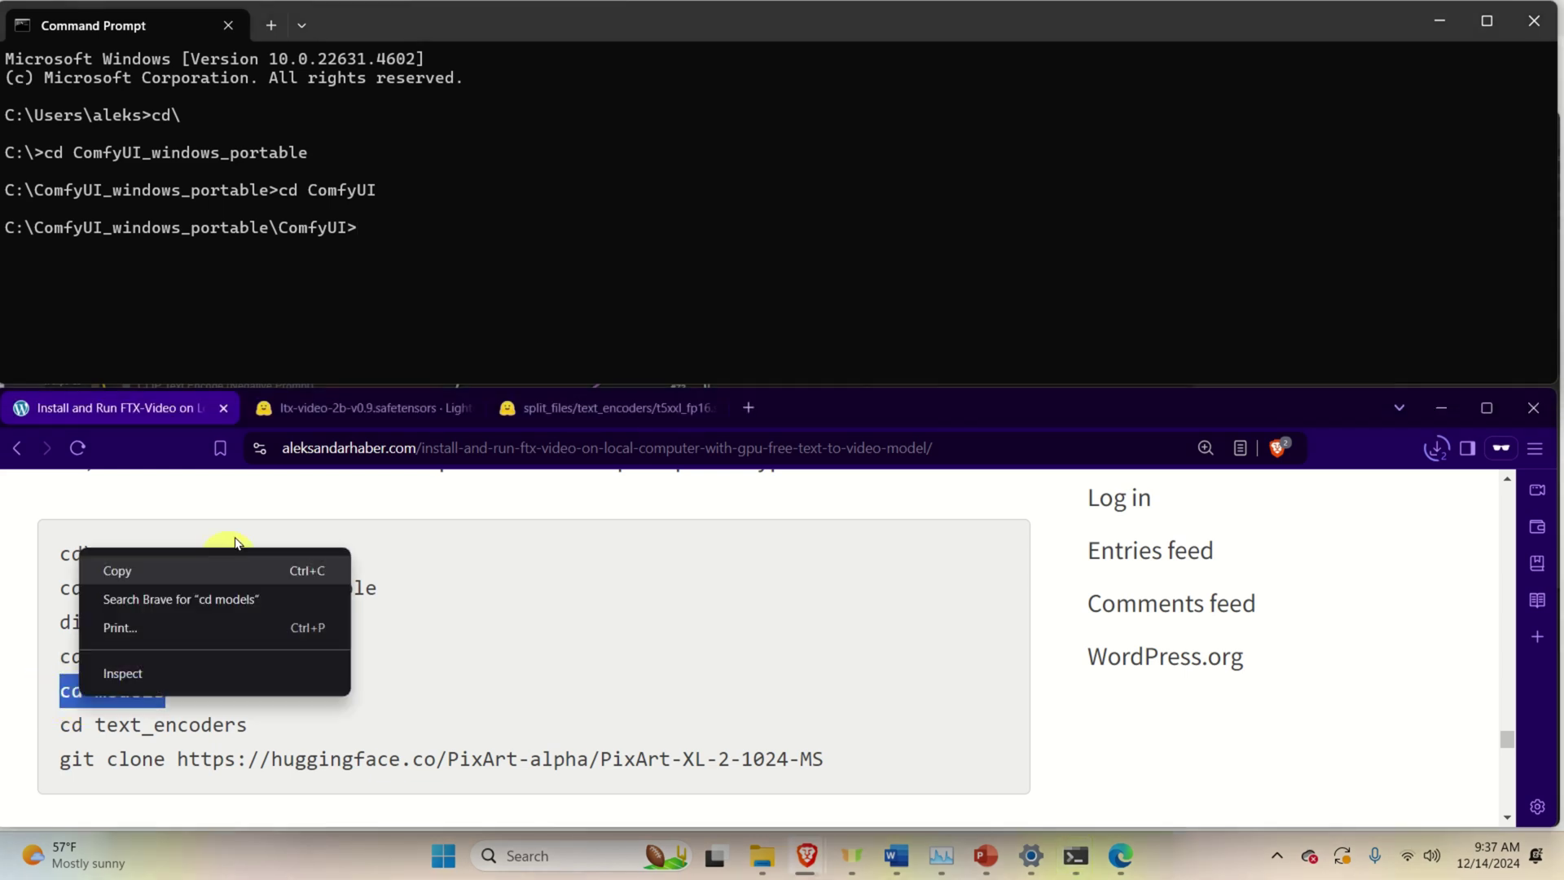
{"action": "left_click", "coordinate": [171, 572]}
{"action": "left_click", "coordinate": [432, 241]}
{"action": "key", "text": "ctrl+v"}
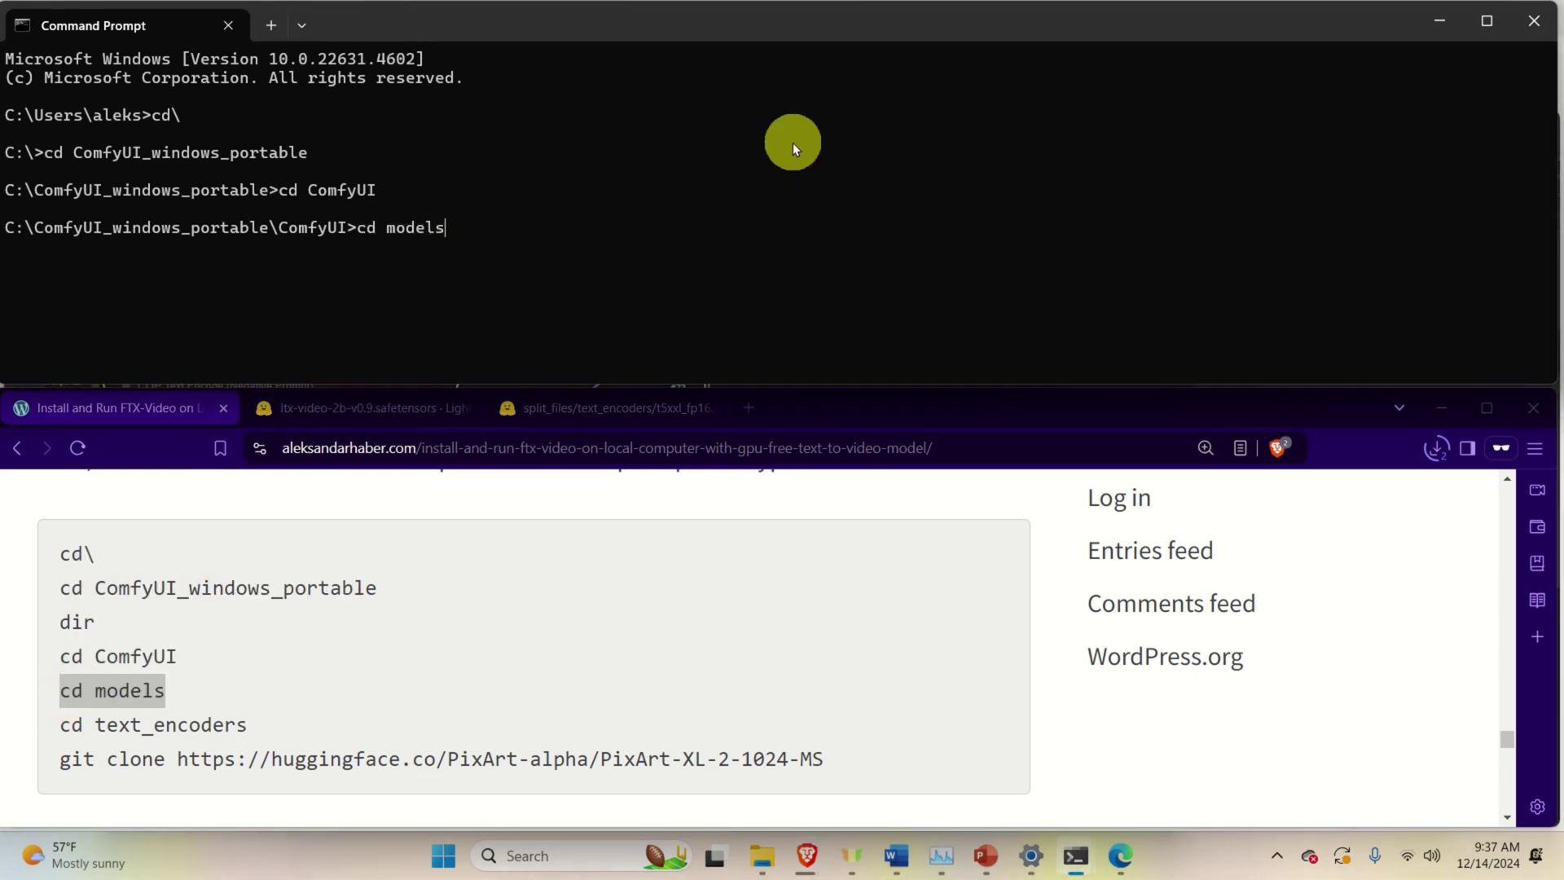
{"action": "key", "text": "Return"}
Copy "cd text_encoders" from the tutorial and run it in the Command Prompt to enter the text_encoders folder.
{"action": "left_click_drag", "start_coordinate": [255, 727], "coordinate": [45, 723]}
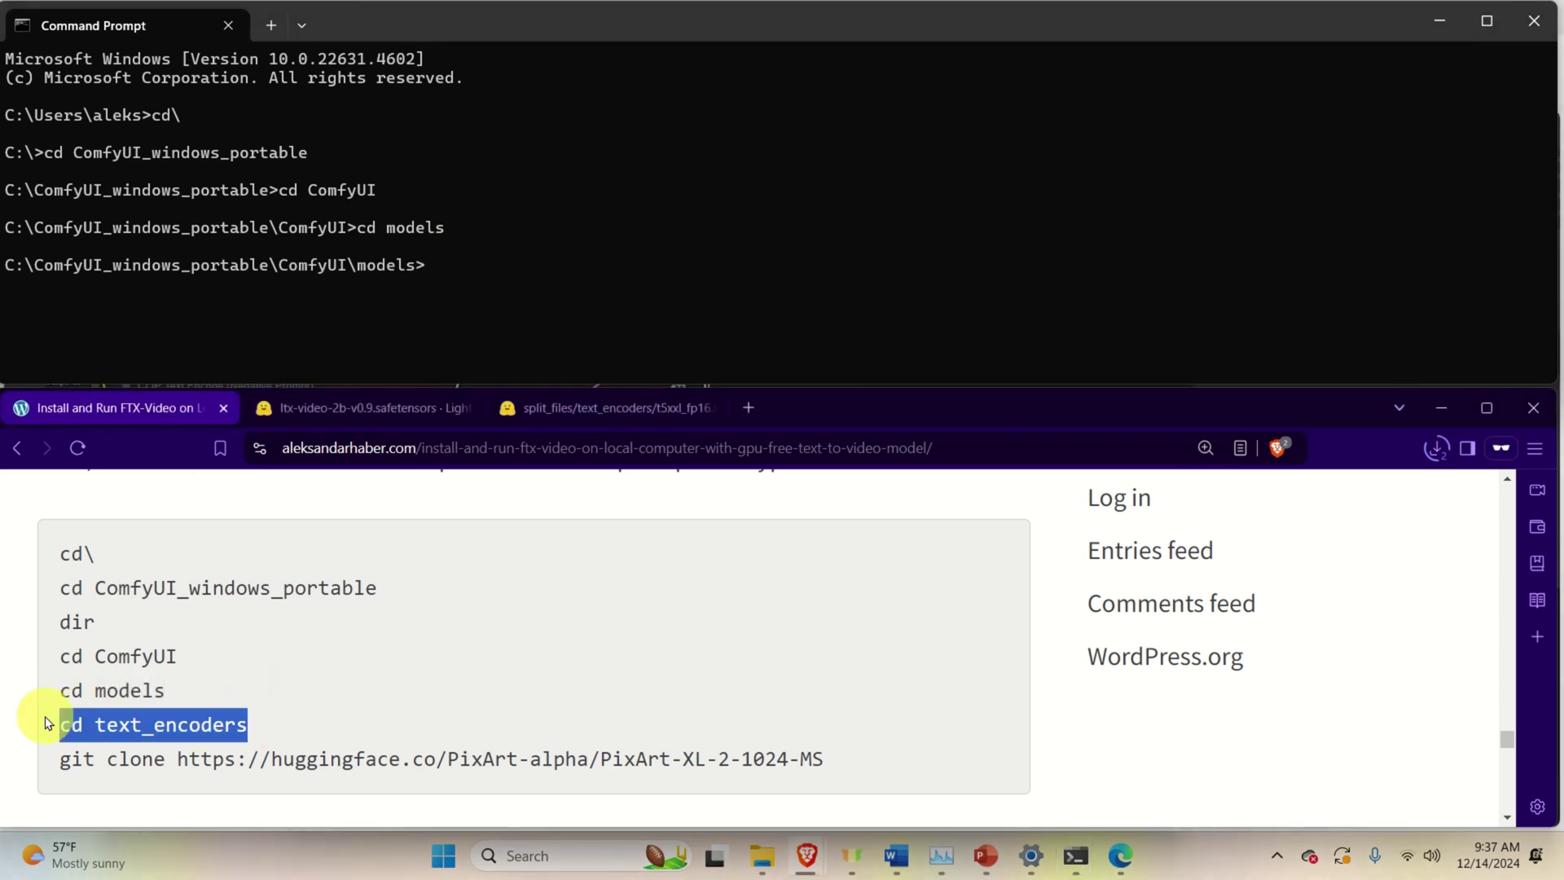
{"action": "right_click", "coordinate": [135, 725]}
{"action": "left_click", "coordinate": [203, 604]}
{"action": "left_click", "coordinate": [454, 297]}
{"action": "key", "text": "ctrl+v"}
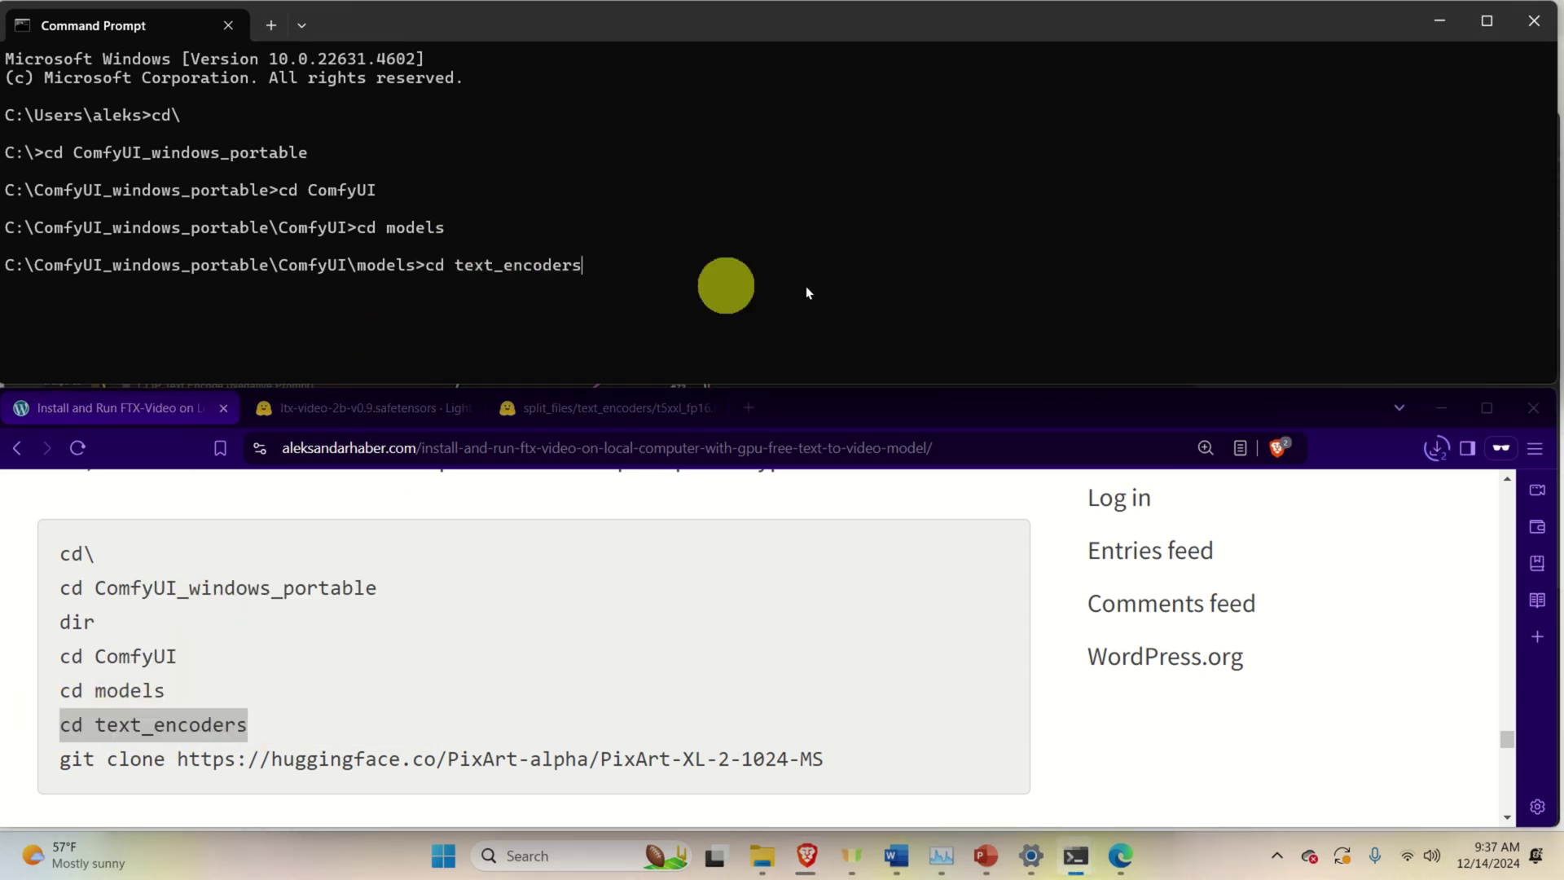
{"action": "key", "text": "Return"}
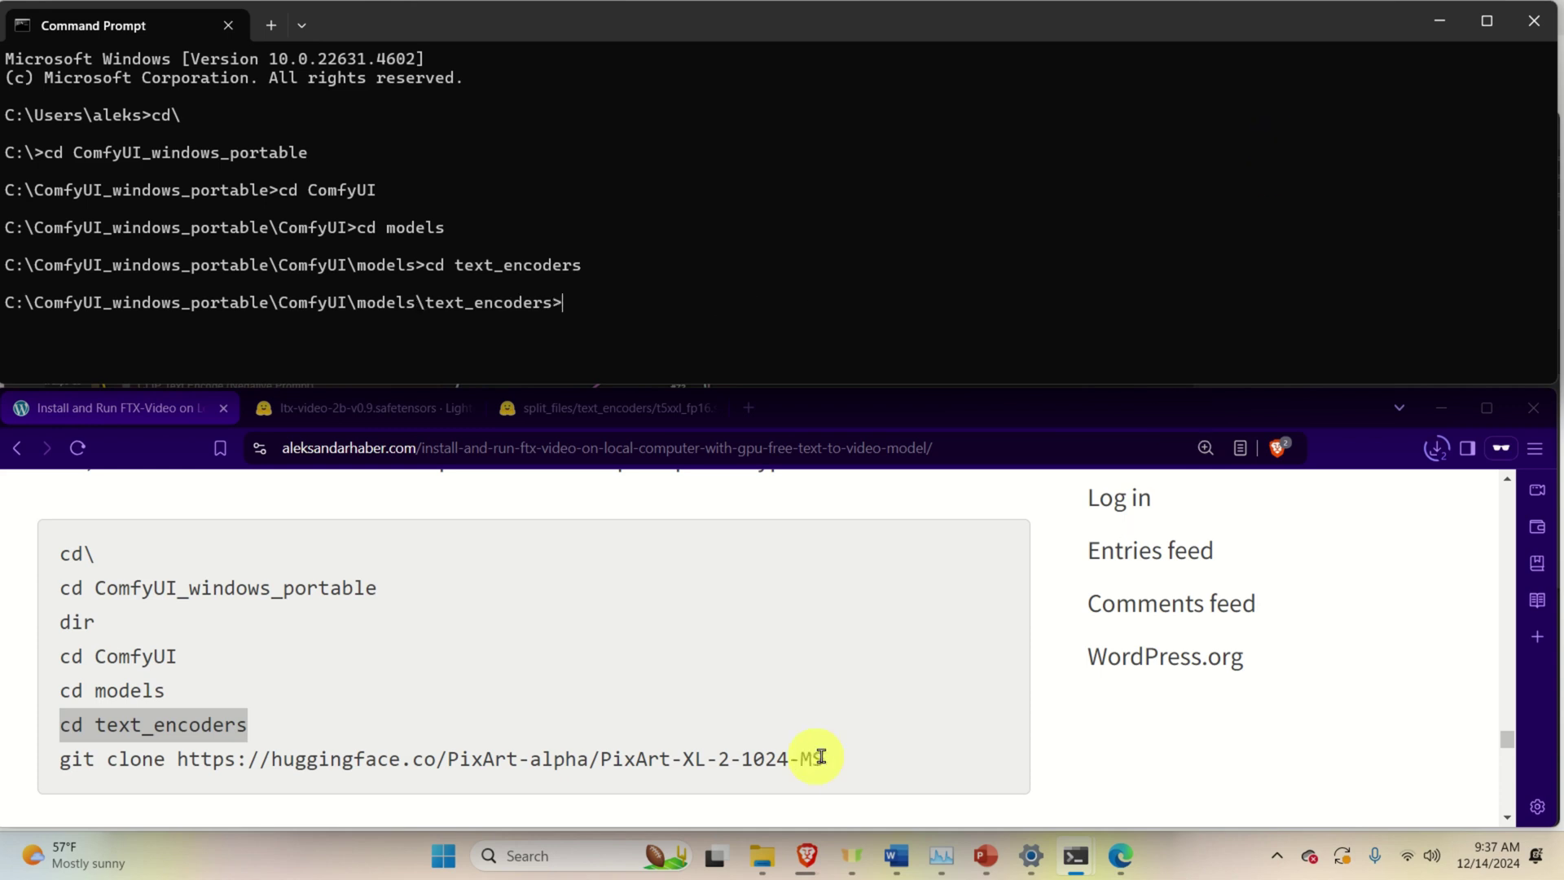
{"action": "mouse_move", "coordinate": [821, 757]}
{"action": "left_mouse_down"}
{"action": "mouse_move", "coordinate": [454, 782]}
{"action": "mouse_move", "coordinate": [52, 775]}
{"action": "left_mouse_up"}
{"action": "right_click", "coordinate": [112, 746]}
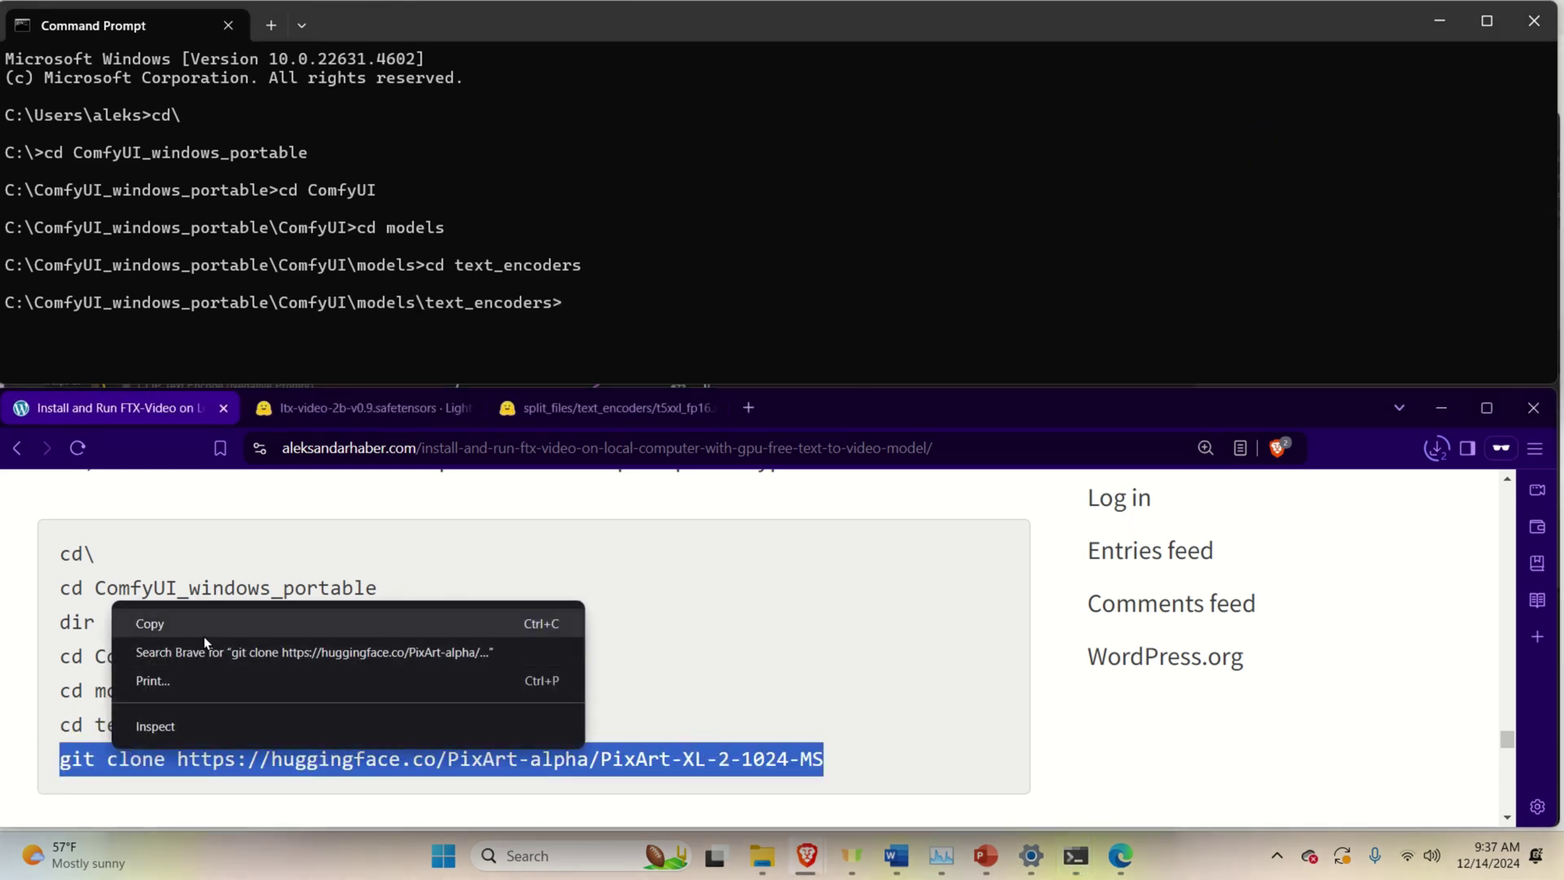
{"action": "left_click", "coordinate": [204, 634]}
{"action": "left_click", "coordinate": [617, 301]}
{"action": "key", "text": "ctrl+v"}
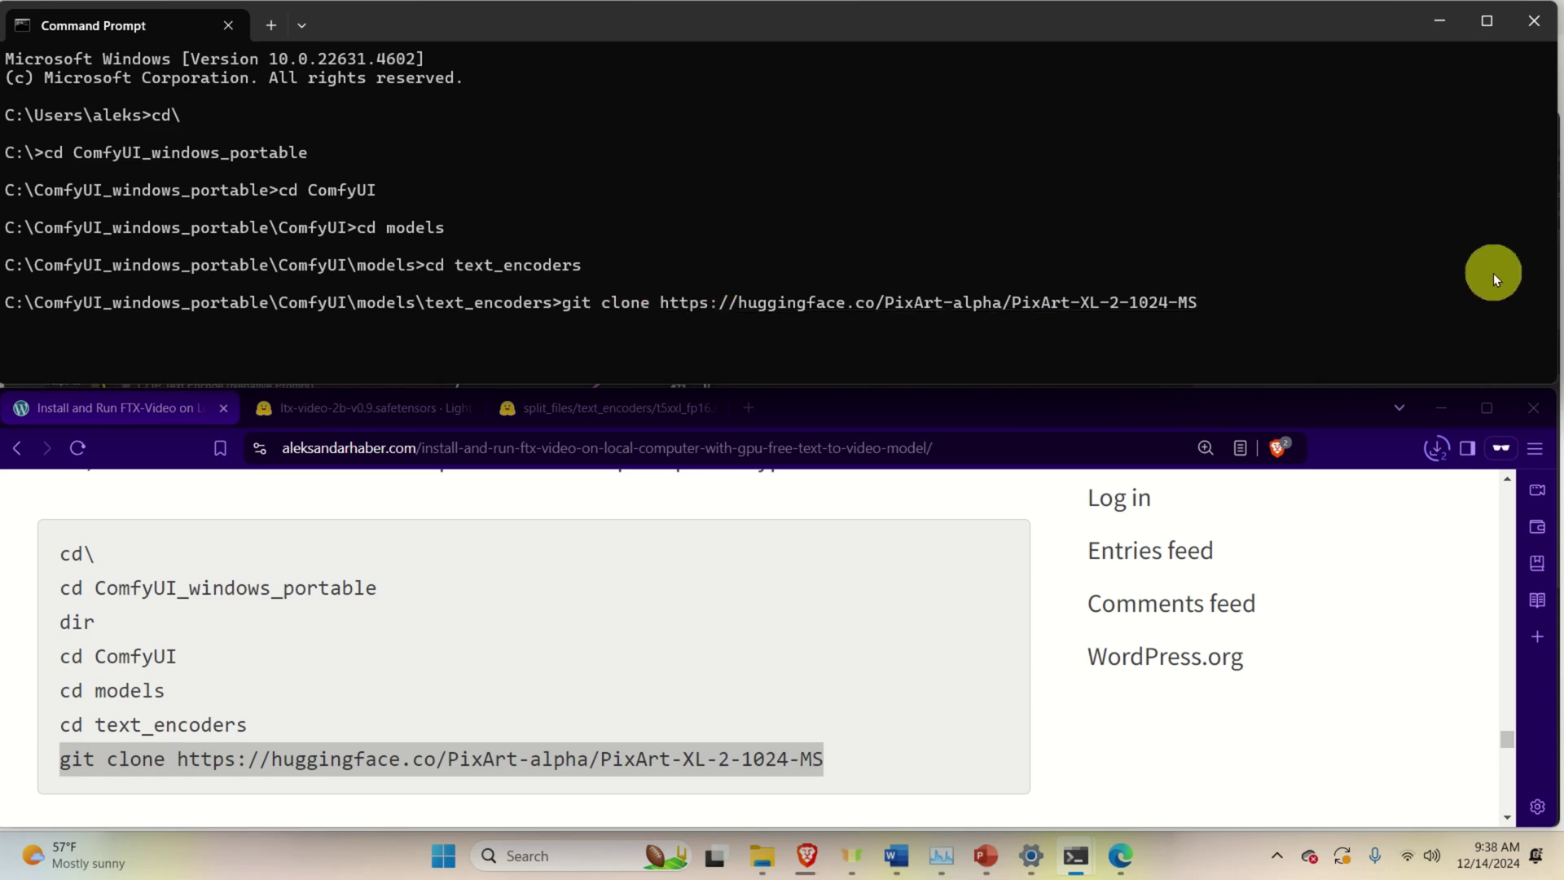
{"action": "key", "text": "Return"}
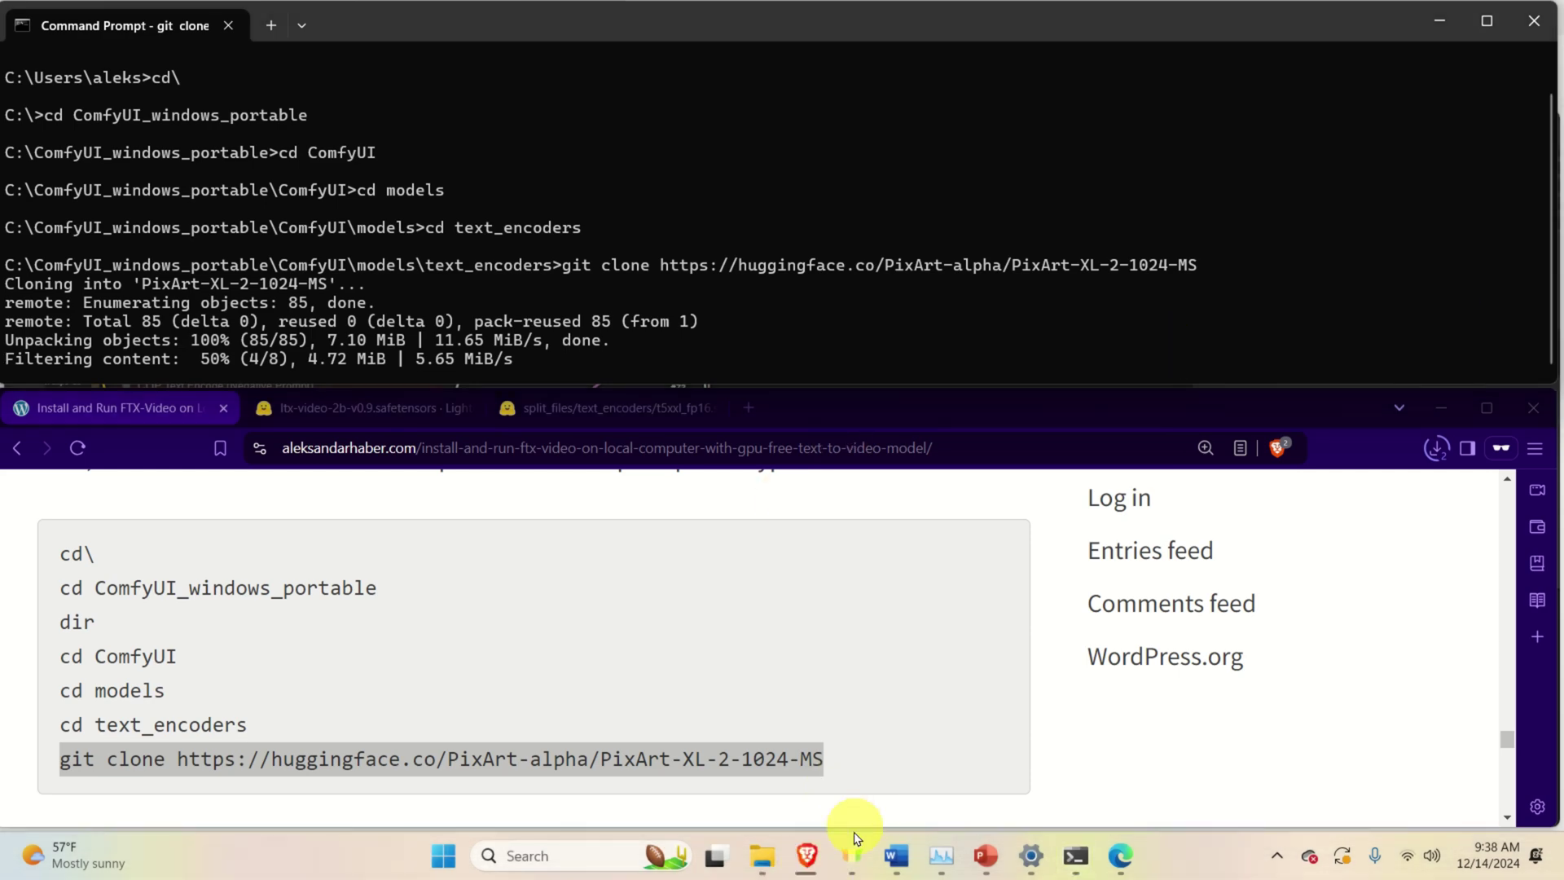
Check the status of the model file downloads in the browser's download list and return to the Command Prompt.
{"action": "mouse_move", "coordinate": [811, 855]}
{"action": "left_click", "coordinate": [912, 733]}
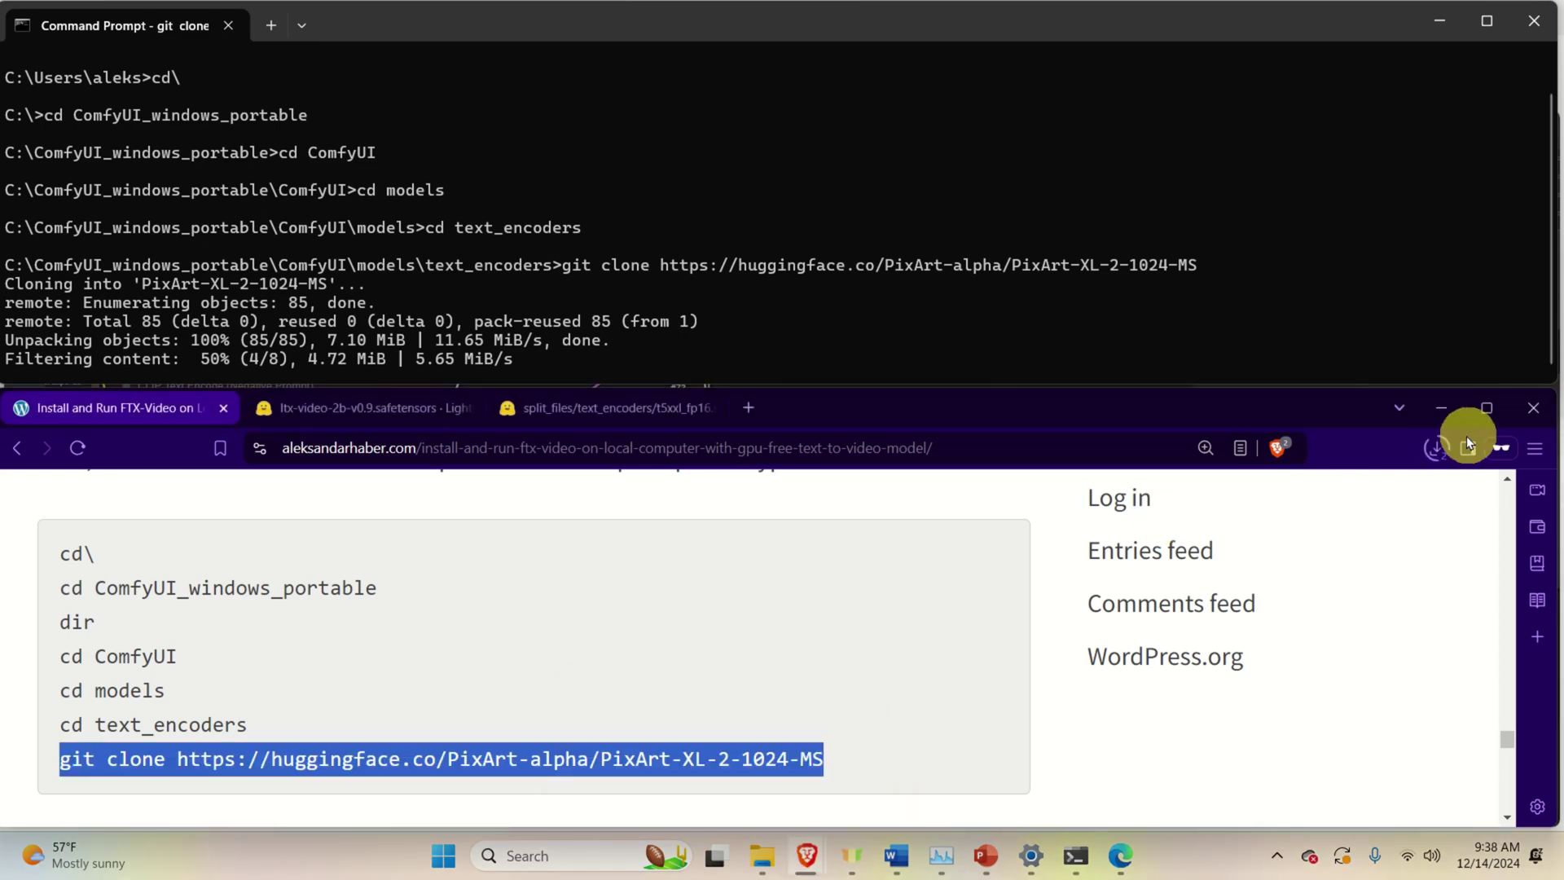
{"action": "left_click", "coordinate": [1432, 449]}
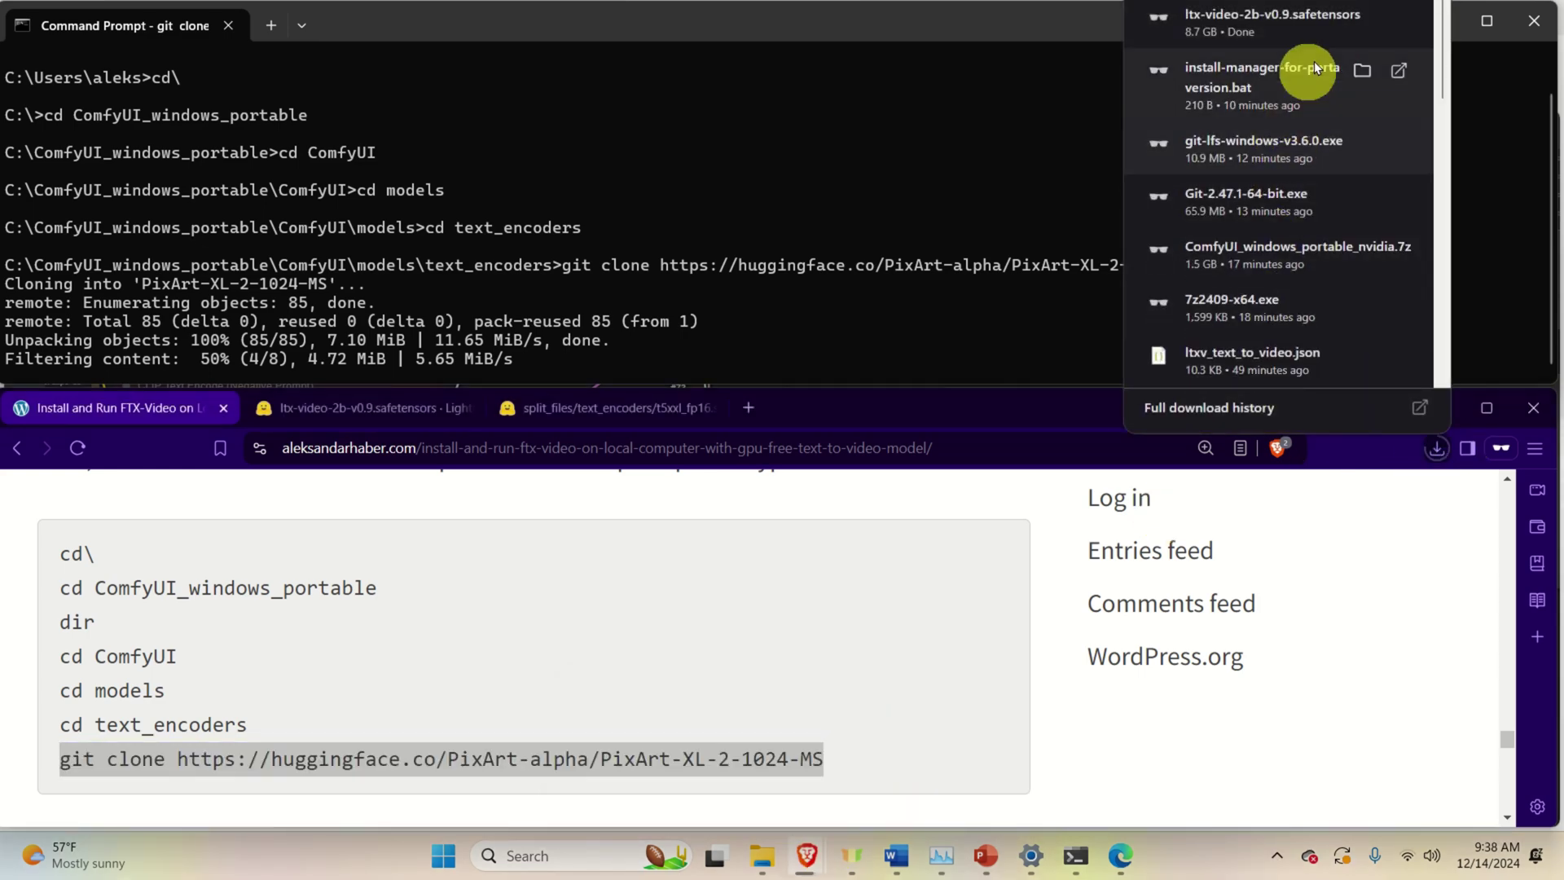
{"action": "scroll", "coordinate": [1253, 197], "scroll_direction": "down", "scroll_amount": 2}
{"action": "scroll", "coordinate": [1271, 227], "scroll_direction": "up", "scroll_amount": 2}
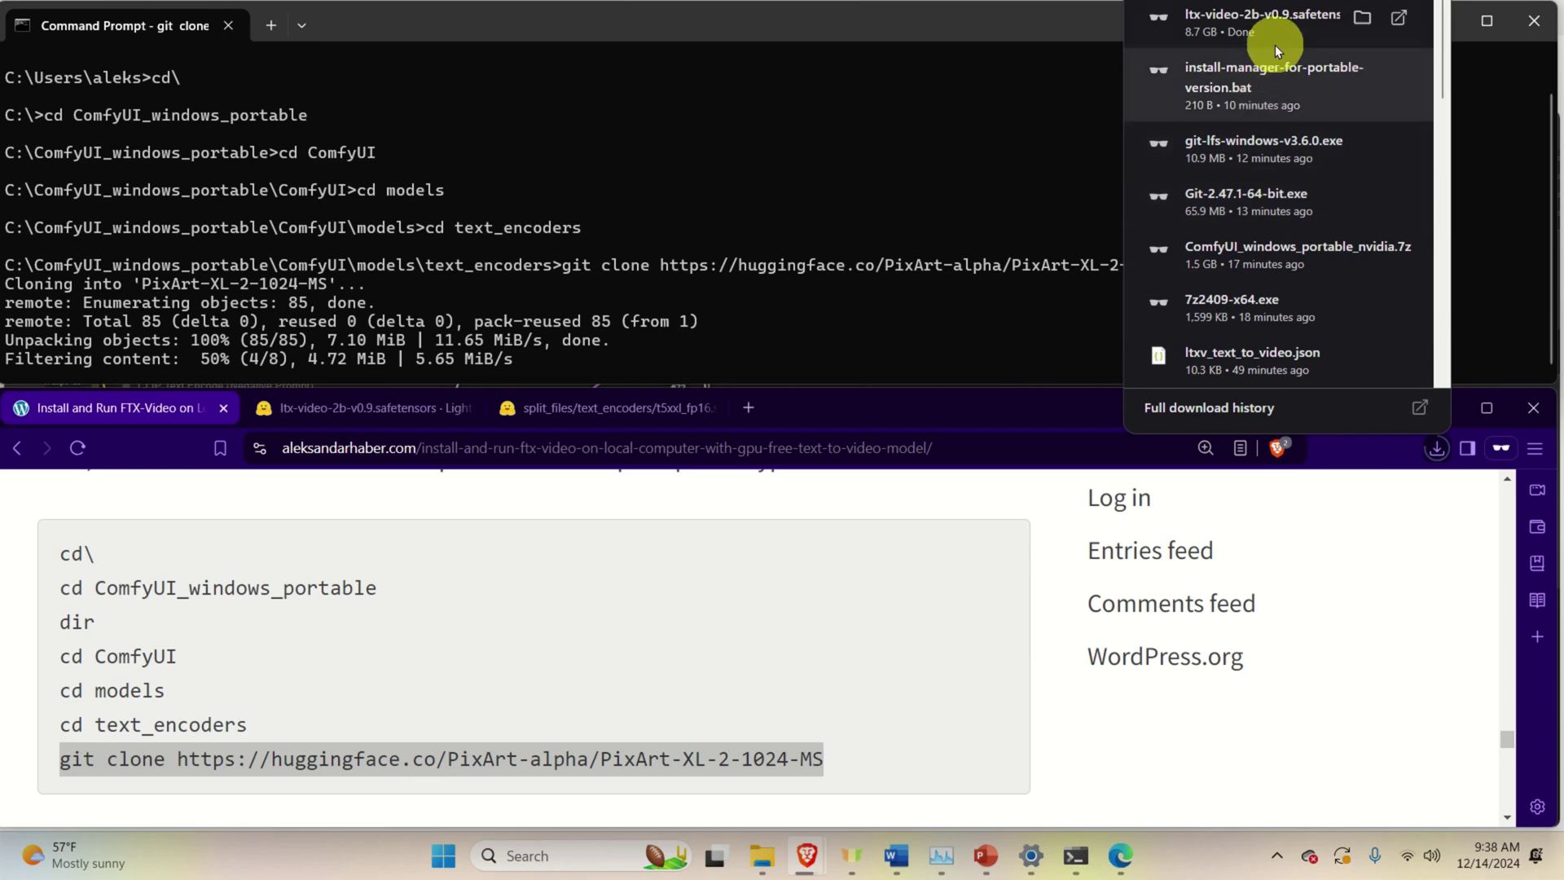
{"action": "left_click", "coordinate": [796, 350]}
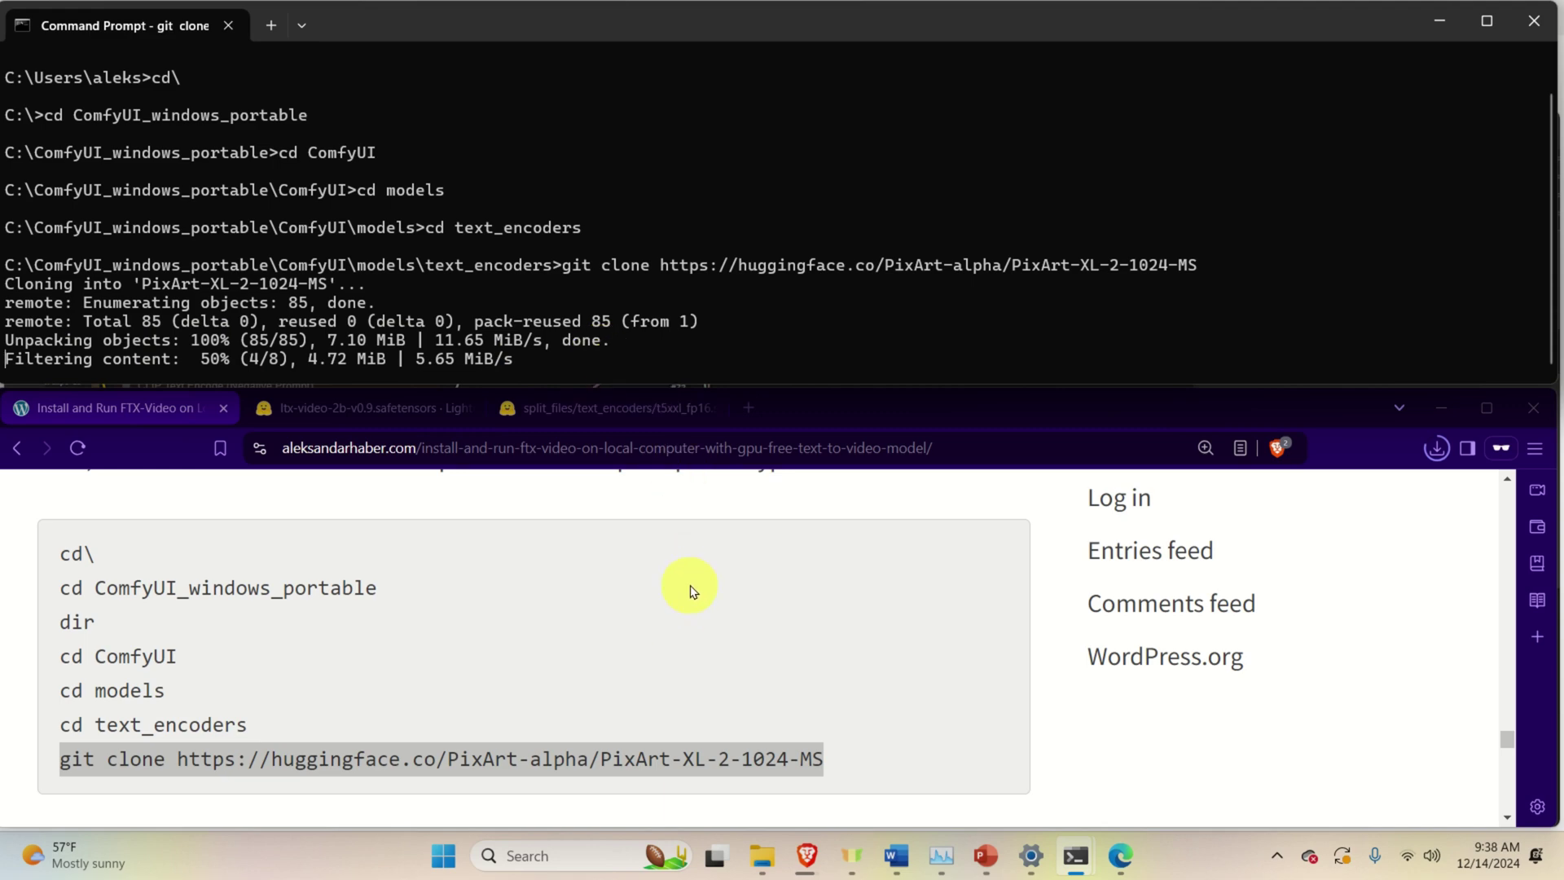
Open the tutorial's ltxv_text_to_video.json link in a new tab, examine the JSON contents, and return to the tutorial.
{"action": "scroll", "coordinate": [690, 589], "scroll_direction": "down", "scroll_amount": 1}
{"action": "scroll", "coordinate": [691, 598], "scroll_direction": "down", "scroll_amount": 7}
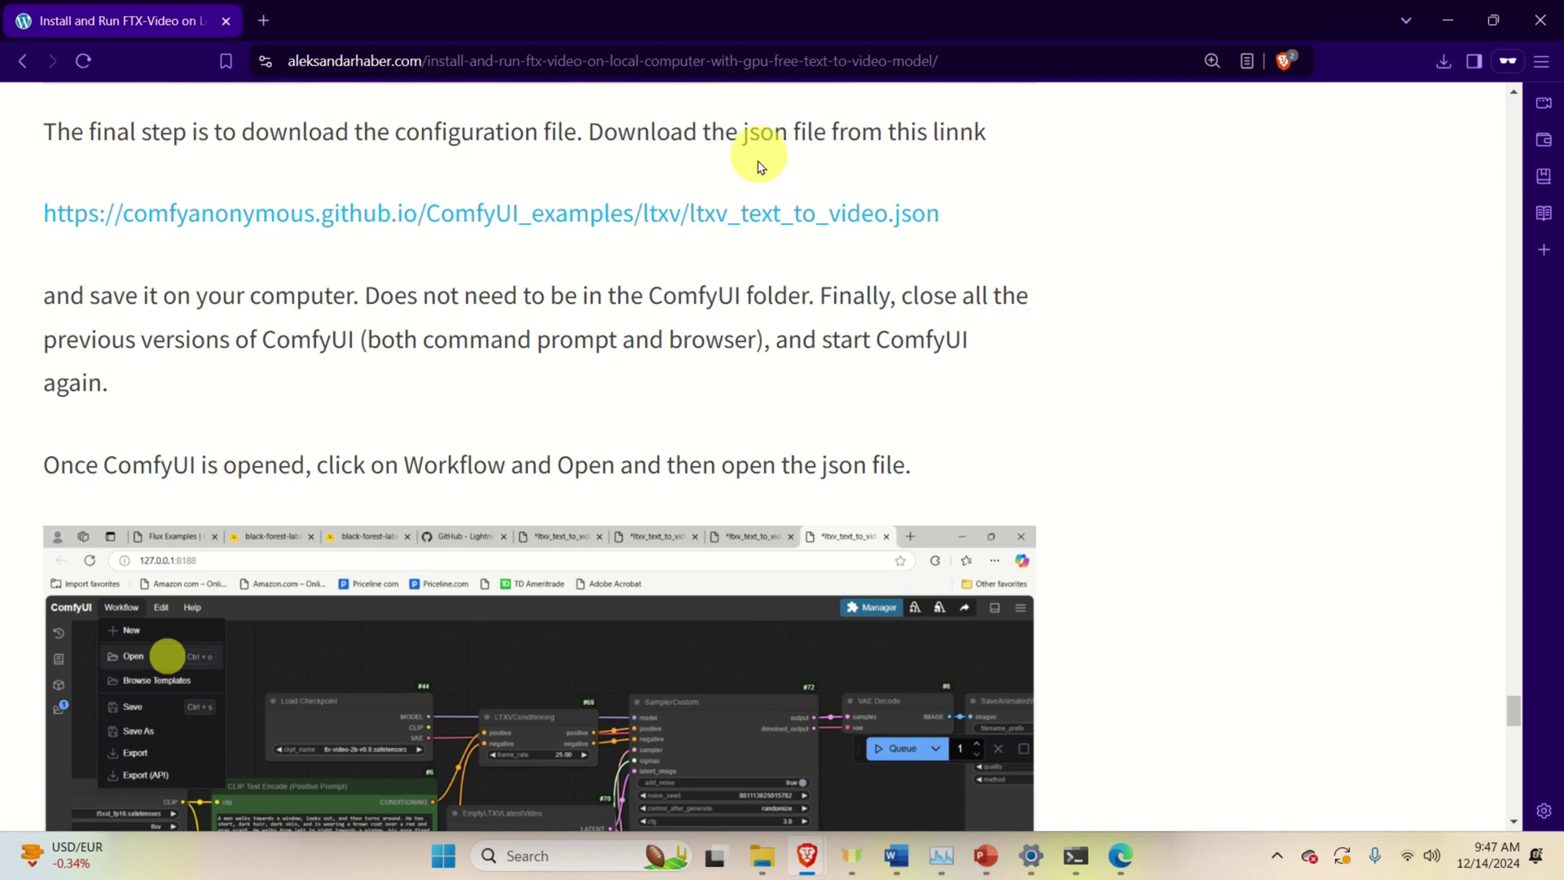
{"action": "right_click", "coordinate": [312, 222]}
{"action": "left_click", "coordinate": [366, 234]}
{"action": "left_click", "coordinate": [335, 18]}
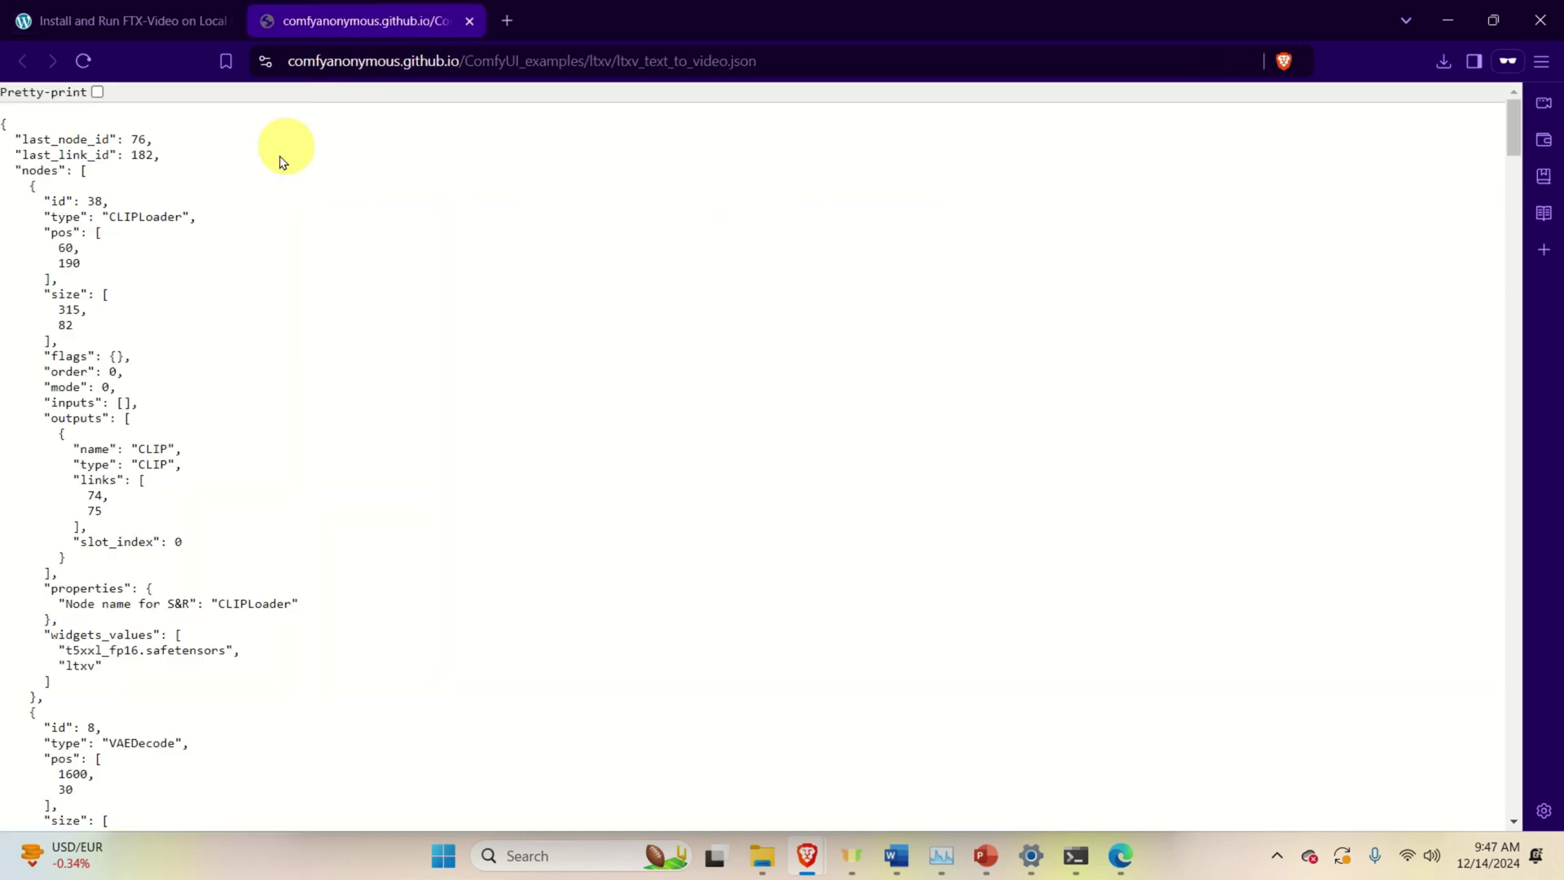
{"action": "scroll", "coordinate": [269, 175], "scroll_direction": "down", "scroll_amount": 10}
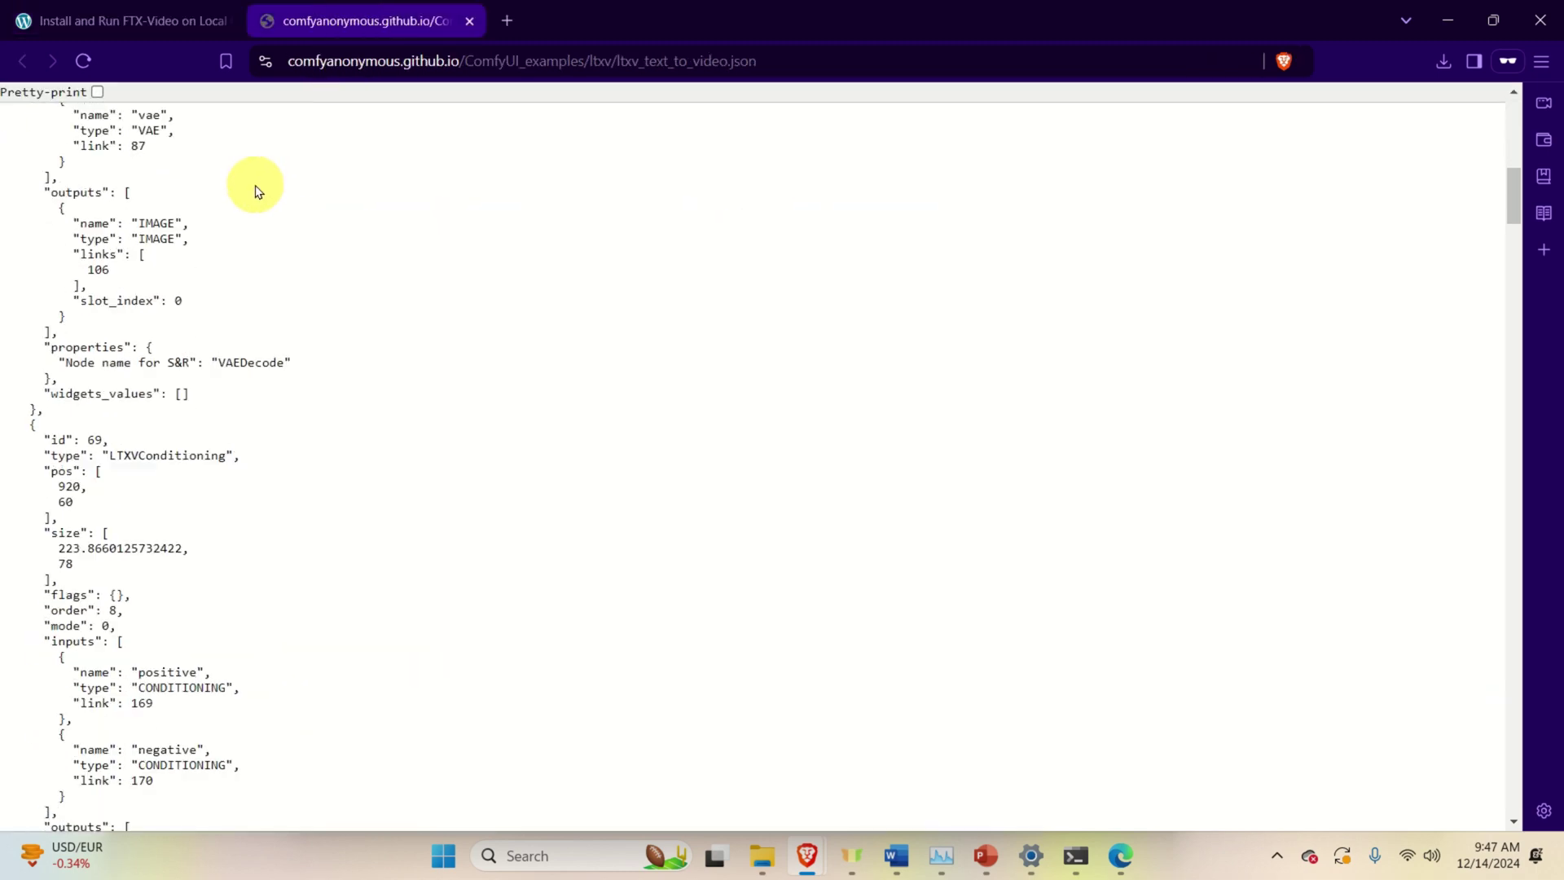
{"action": "scroll", "coordinate": [257, 191], "scroll_direction": "down", "scroll_amount": 1}
{"action": "scroll", "coordinate": [258, 192], "scroll_direction": "up", "scroll_amount": 5}
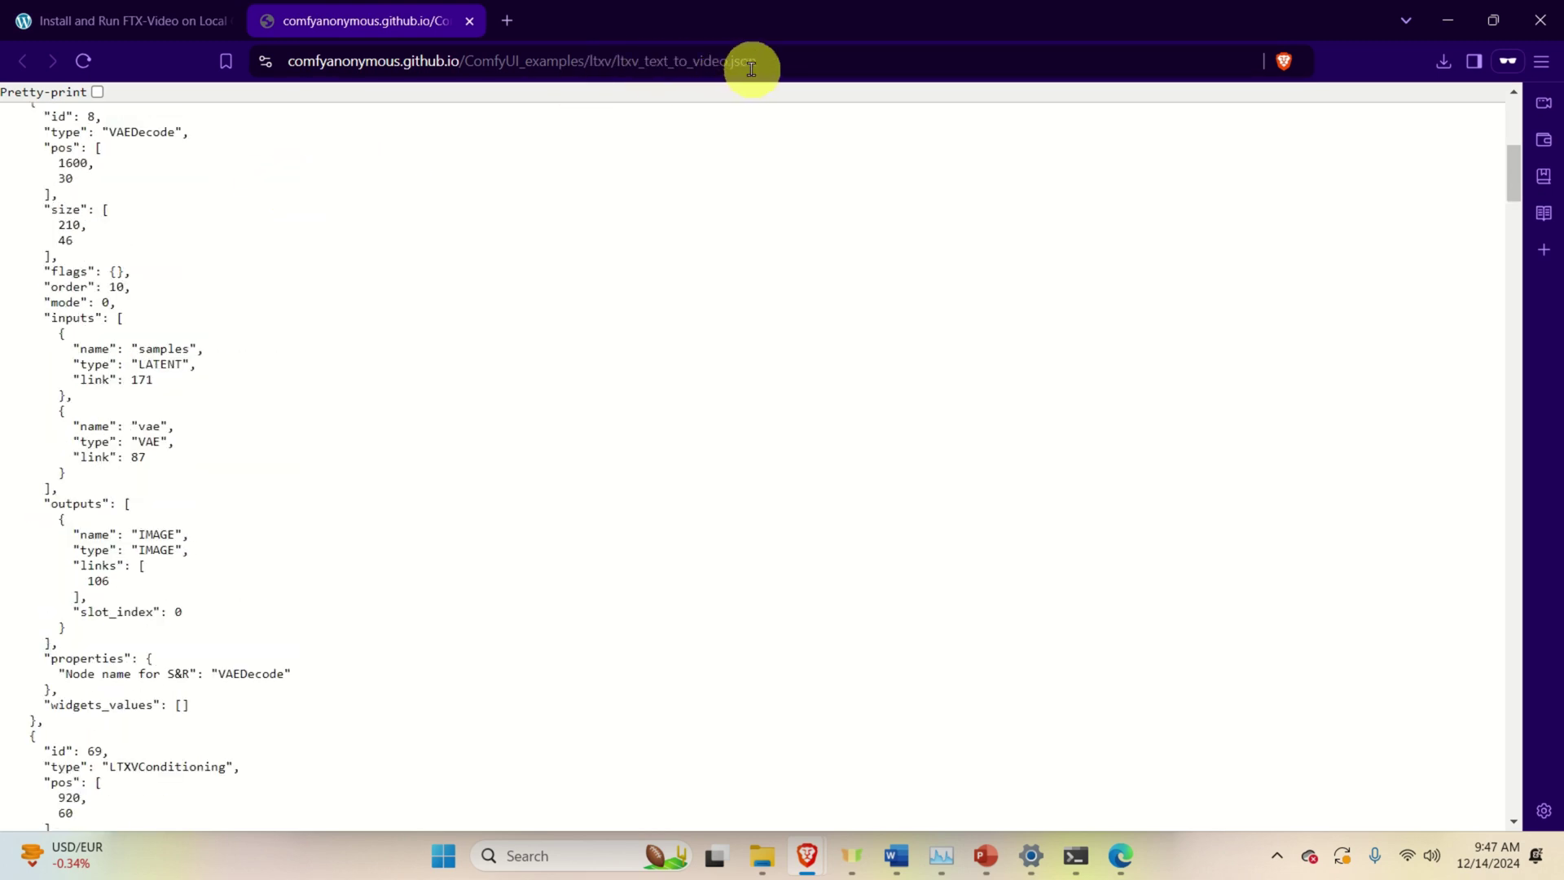
{"action": "left_click", "coordinate": [173, 25]}
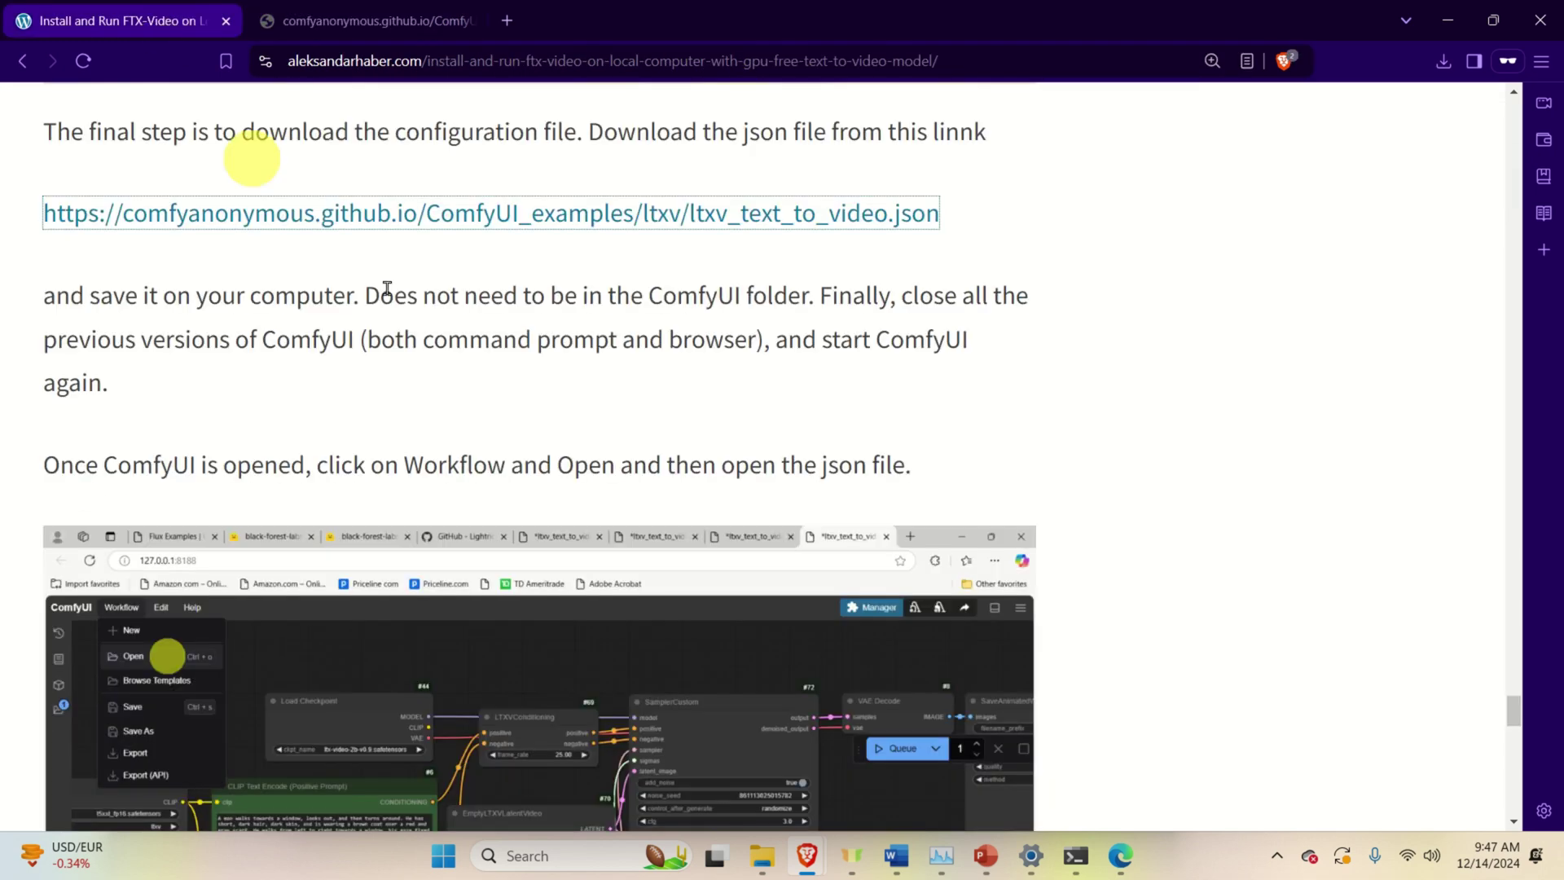
Save the linked ltxv_text_to_video JSON file into the ComfyUI_windows_portable folder and show it in its folder.
{"action": "right_click", "coordinate": [475, 220]}
{"action": "left_click", "coordinate": [554, 369]}
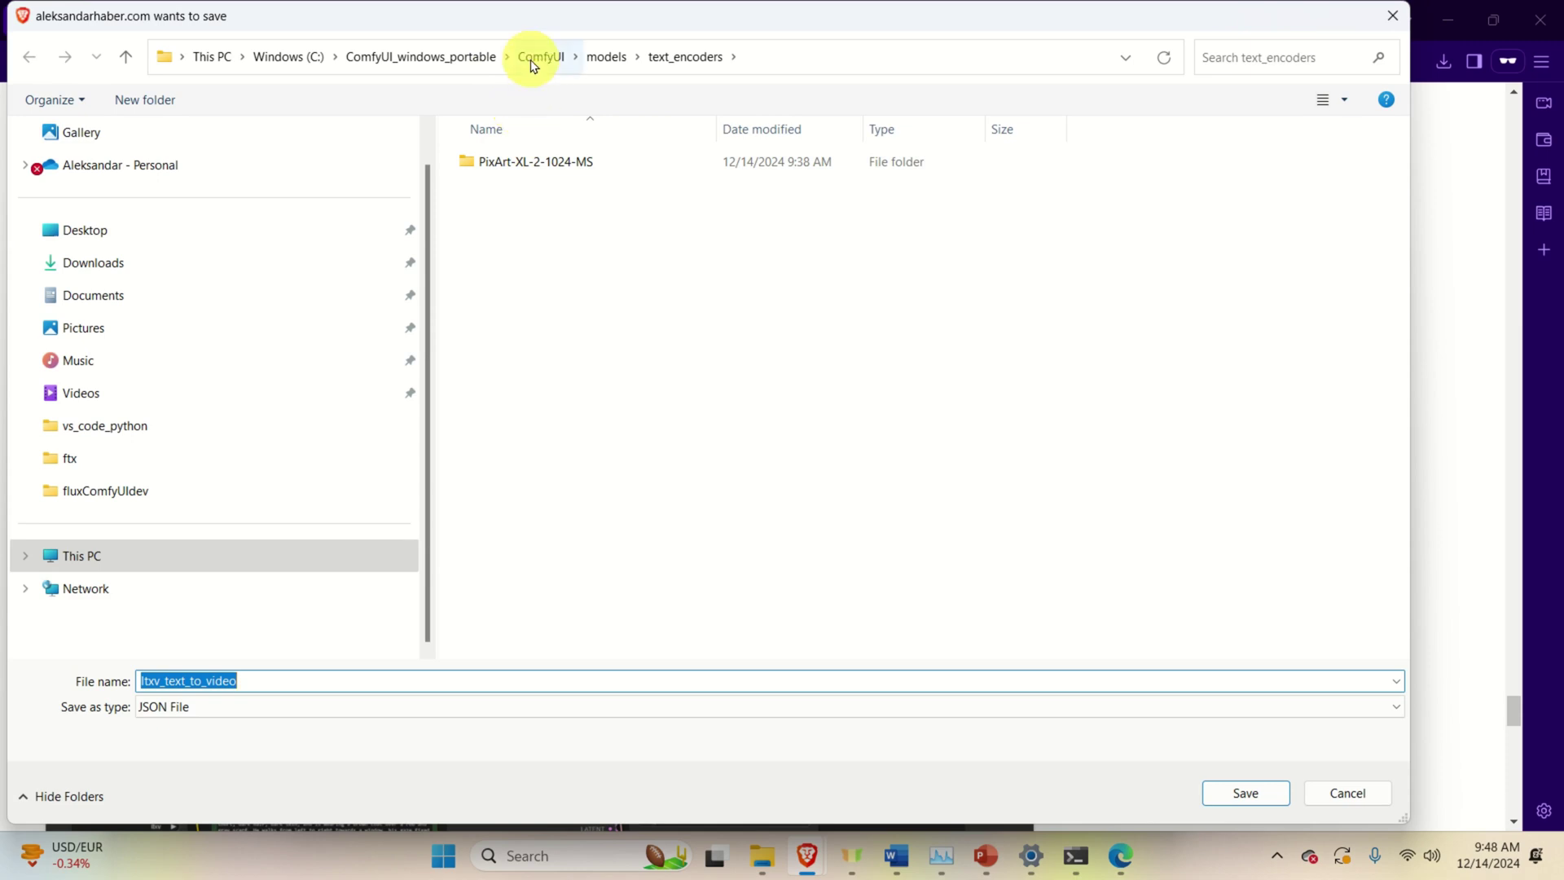
{"action": "left_click", "coordinate": [463, 64]}
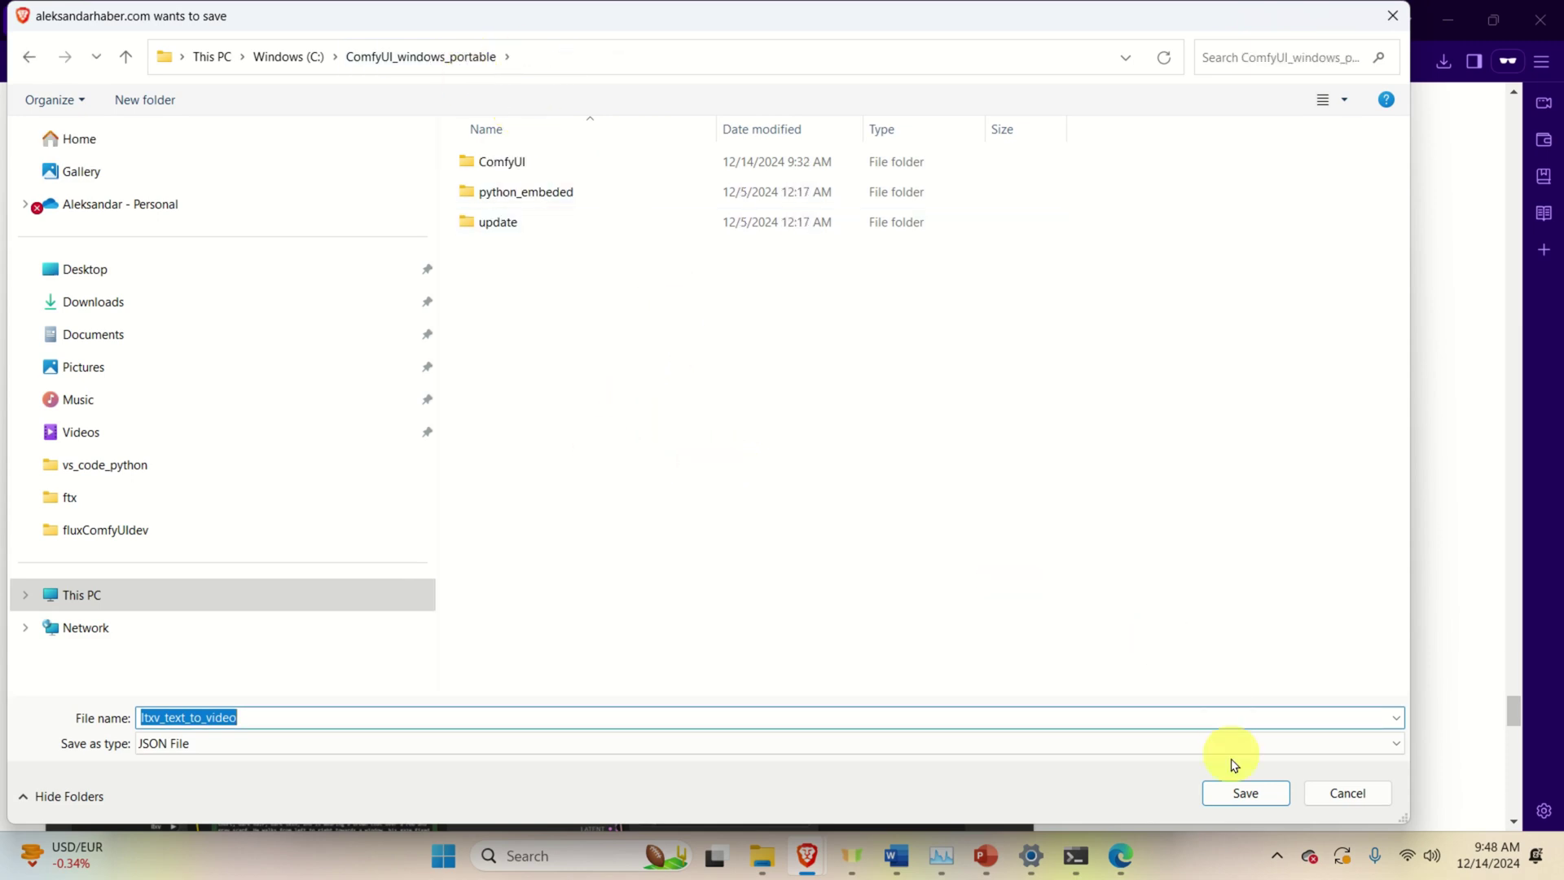
{"action": "left_click", "coordinate": [1246, 793]}
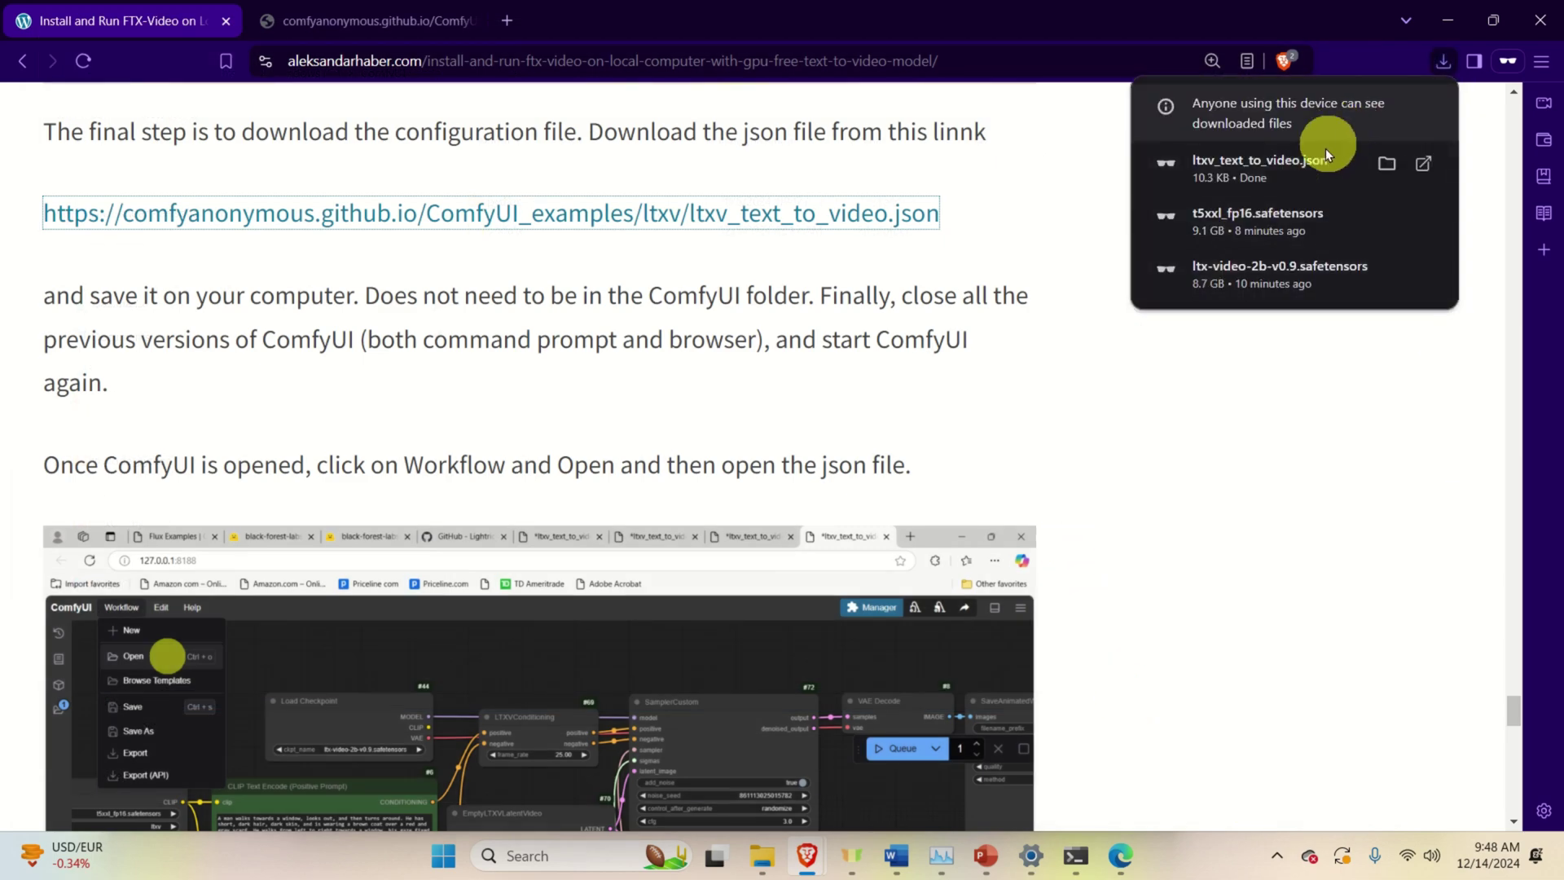
{"action": "left_click", "coordinate": [1383, 166]}
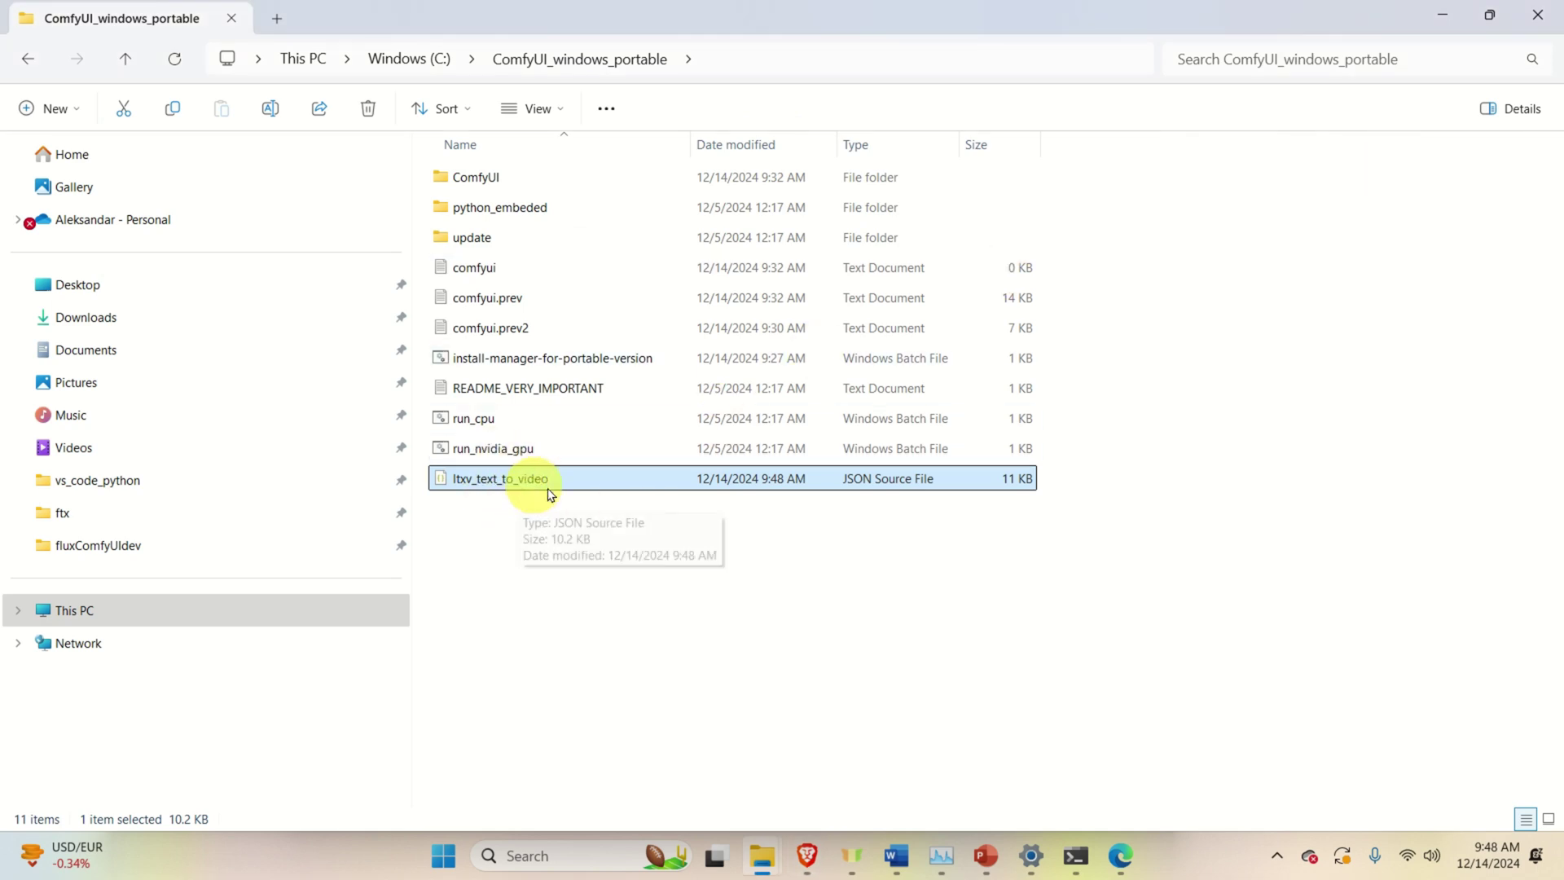
Close the running ComfyUI console and the Command Prompt, and restart ComfyUI with run_nvidia_gpu from the ComfyUI_windows_portable folder.
{"action": "left_click", "coordinate": [1077, 864]}
{"action": "left_click", "coordinate": [1039, 801]}
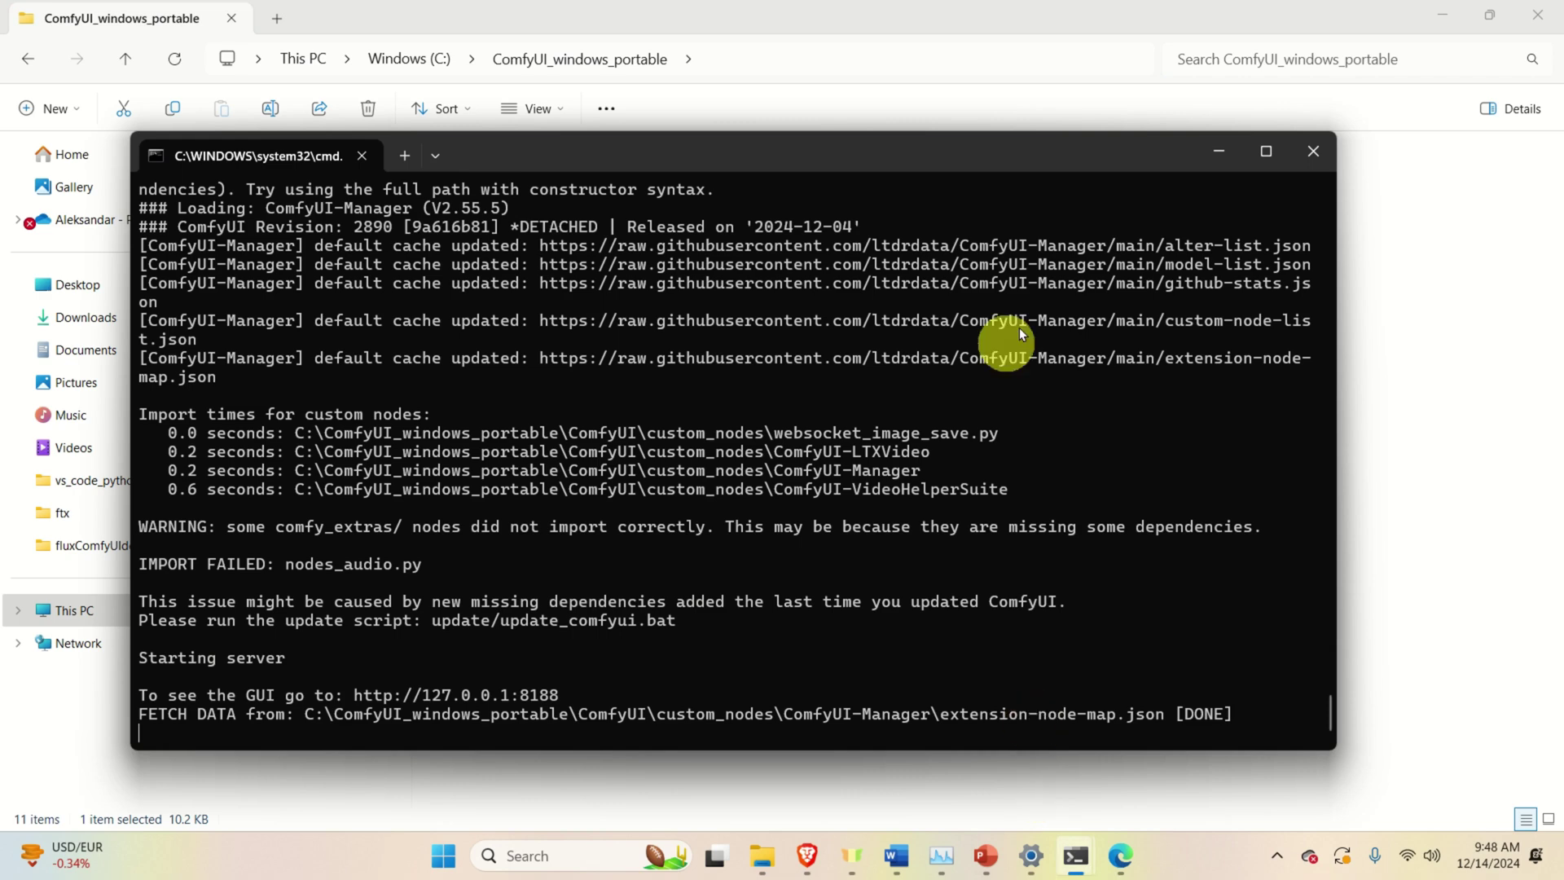
{"action": "left_click", "coordinate": [1313, 155]}
{"action": "left_click", "coordinate": [1076, 855]}
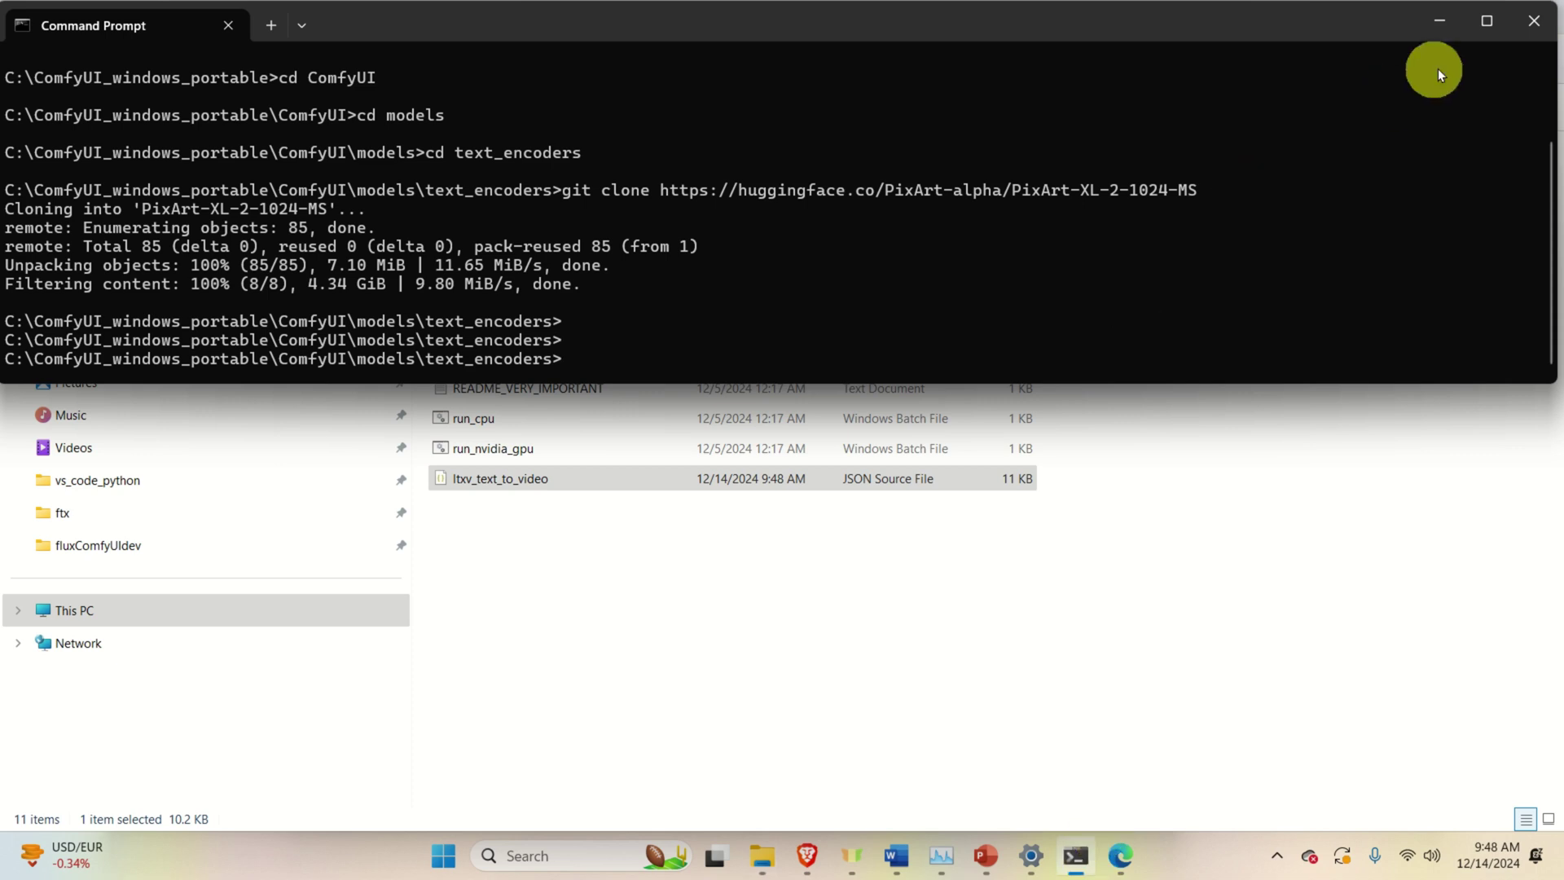
{"action": "left_click", "coordinate": [1534, 20]}
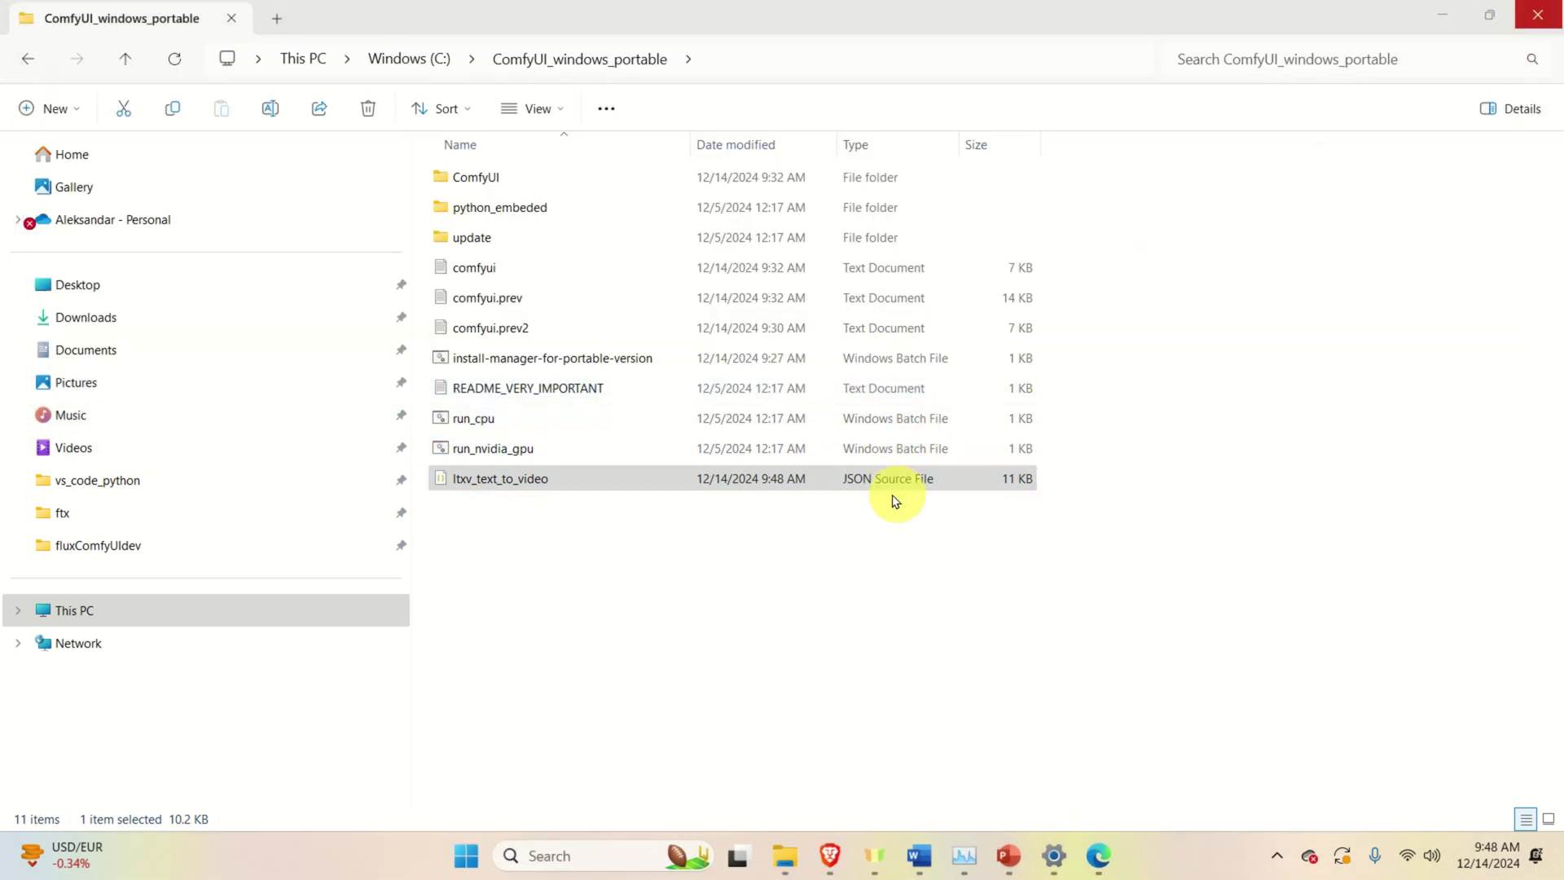
{"action": "left_click", "coordinate": [604, 506]}
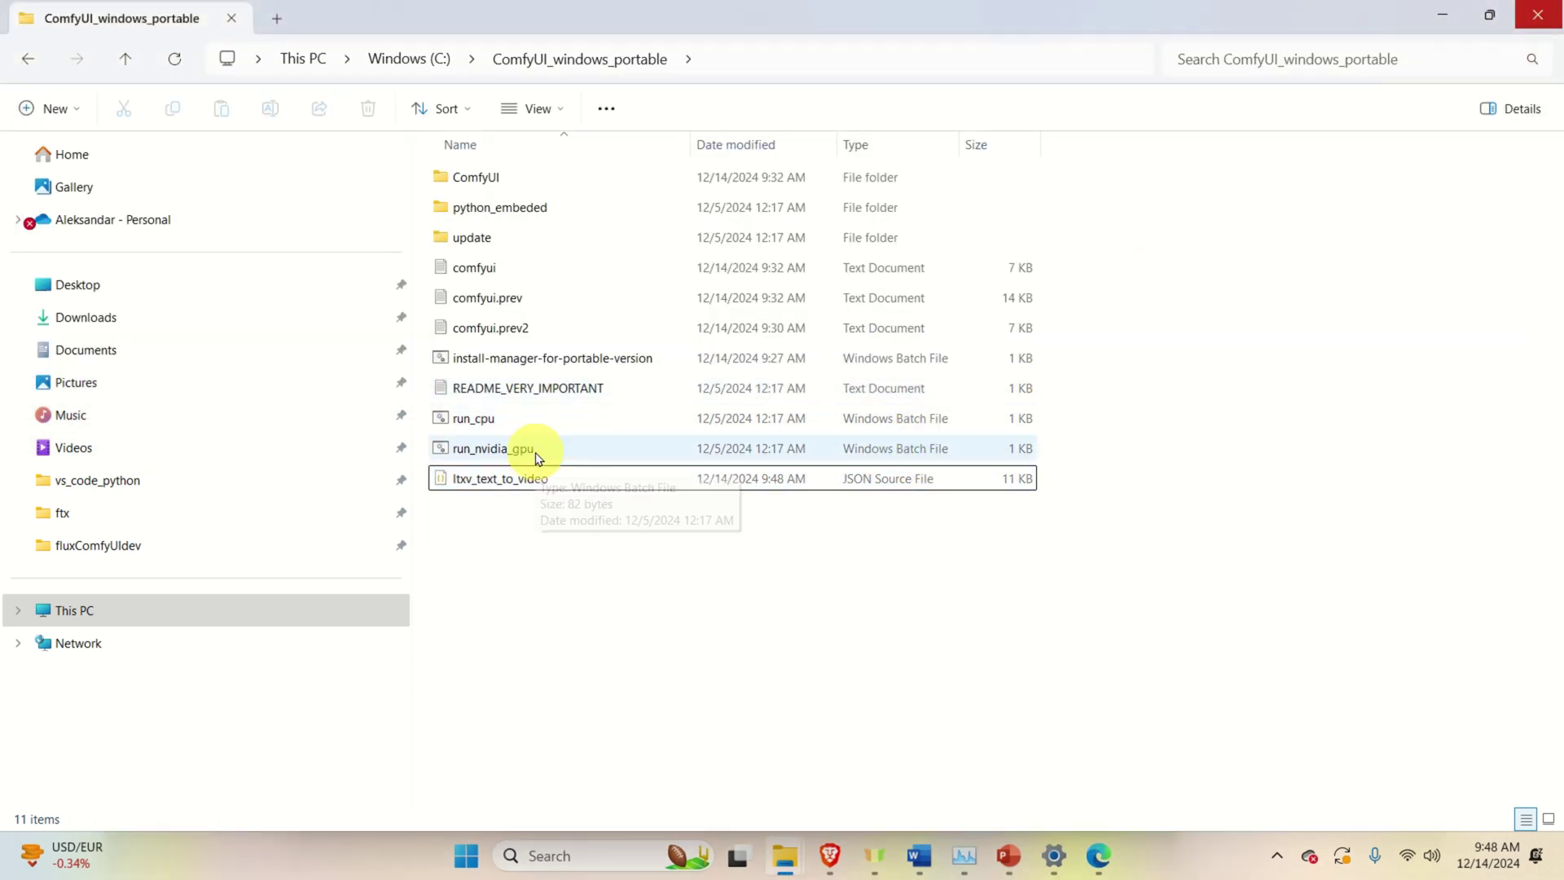
{"action": "double_click", "coordinate": [537, 450]}
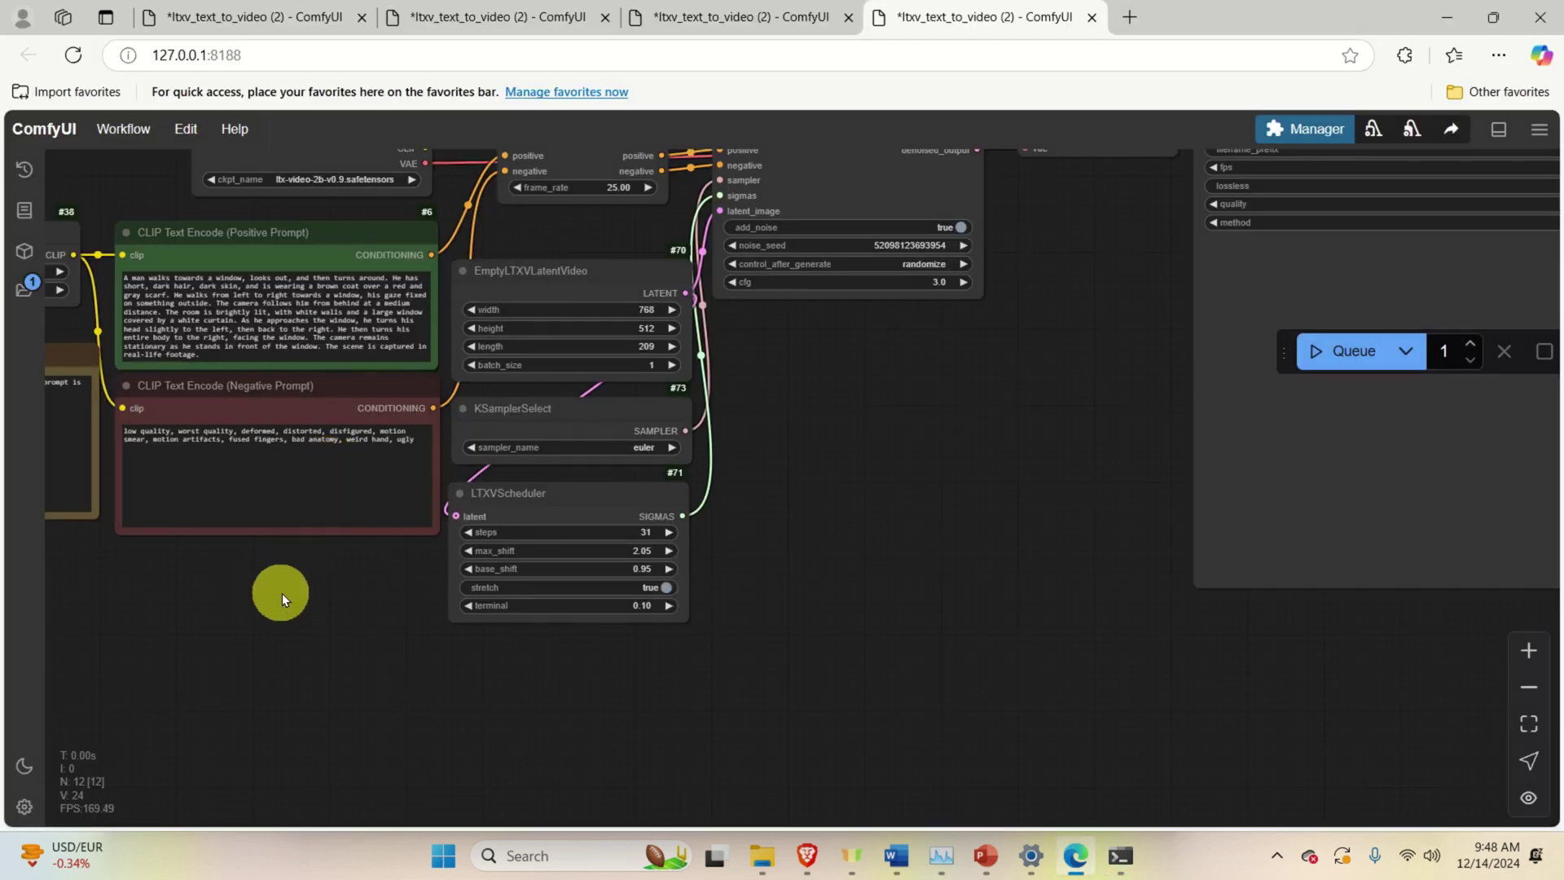
Open the ltxv_text_to_video workflow file from the ComfyUI_windows_portable folder in ComfyUI.
{"action": "left_click_drag", "start_coordinate": [282, 593], "coordinate": [715, 642]}
{"action": "scroll", "coordinate": [692, 639], "scroll_direction": "up", "scroll_amount": 4}
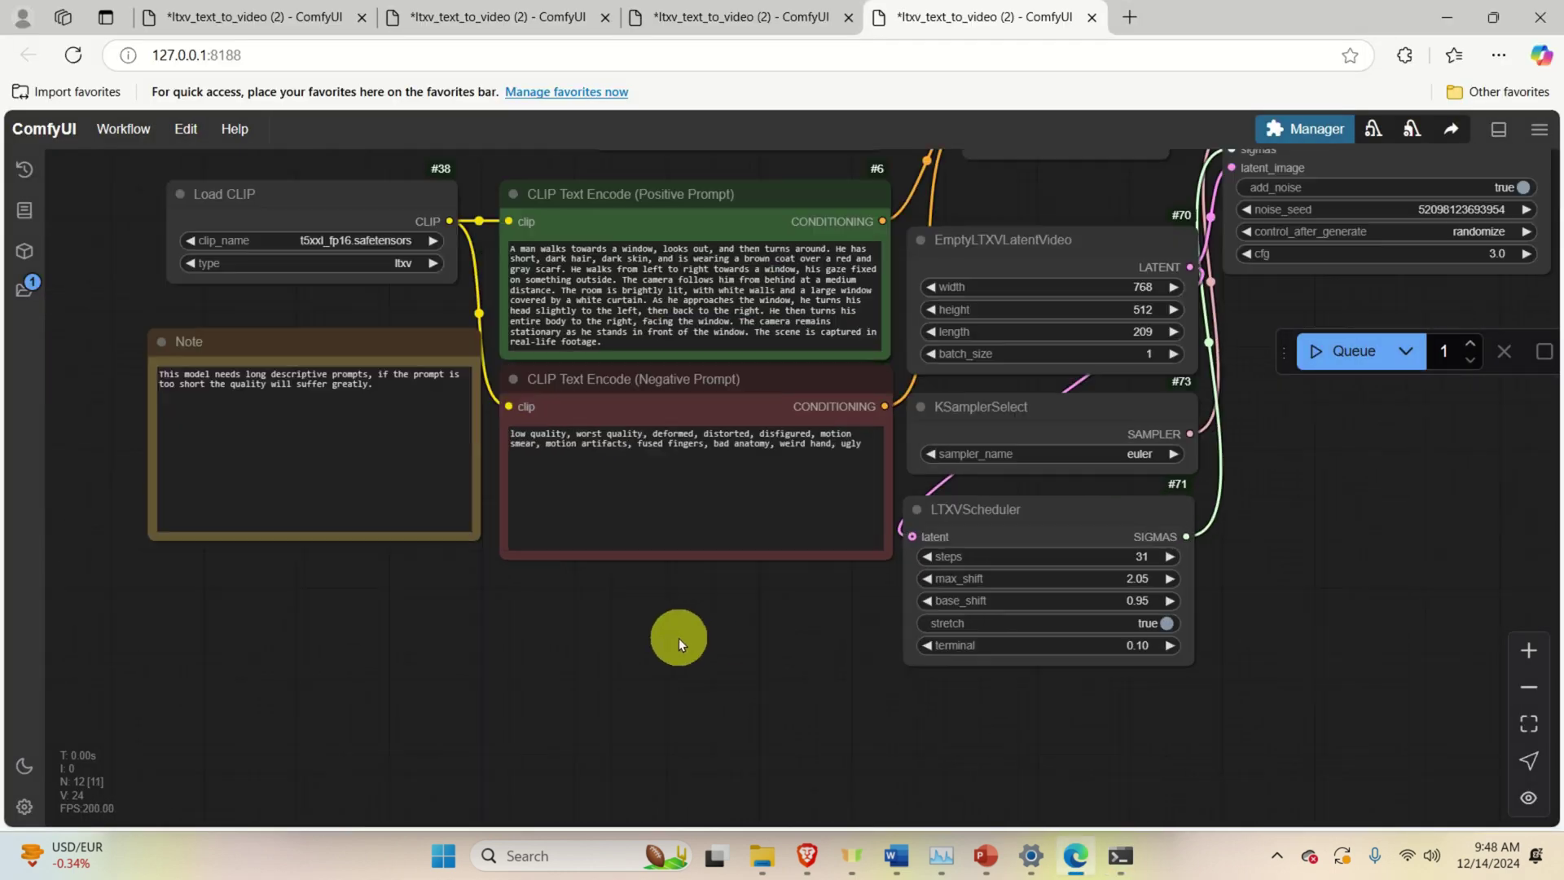
{"action": "scroll", "coordinate": [727, 673], "scroll_direction": "down", "scroll_amount": 2}
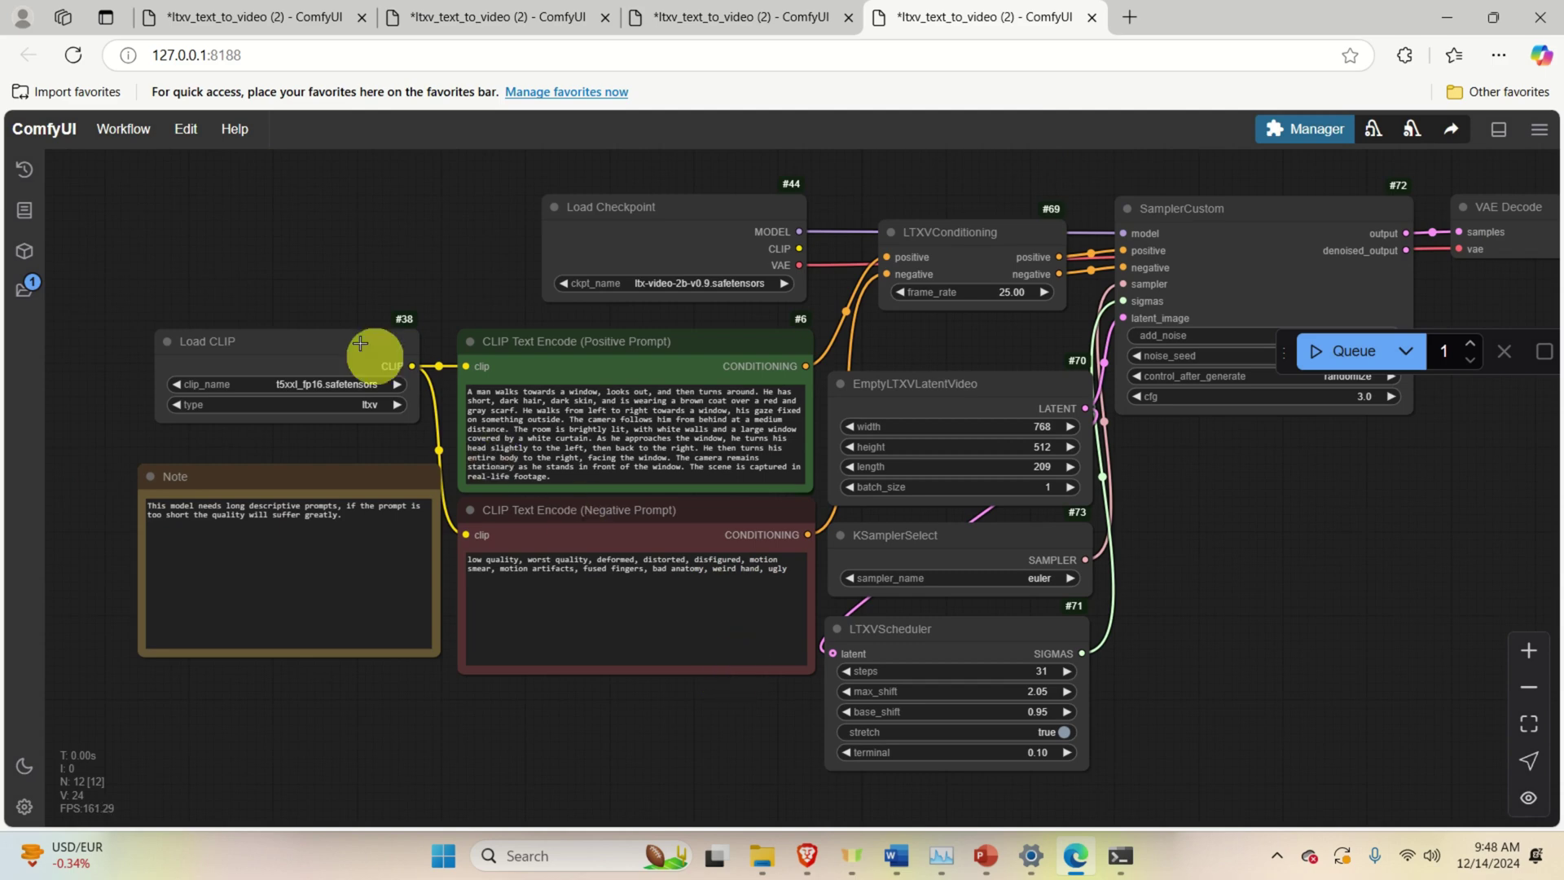
{"action": "scroll", "coordinate": [258, 219], "scroll_direction": "left", "scroll_amount": 2}
{"action": "scroll", "coordinate": [257, 220], "scroll_direction": "up", "scroll_amount": 1}
{"action": "left_click", "coordinate": [127, 143]}
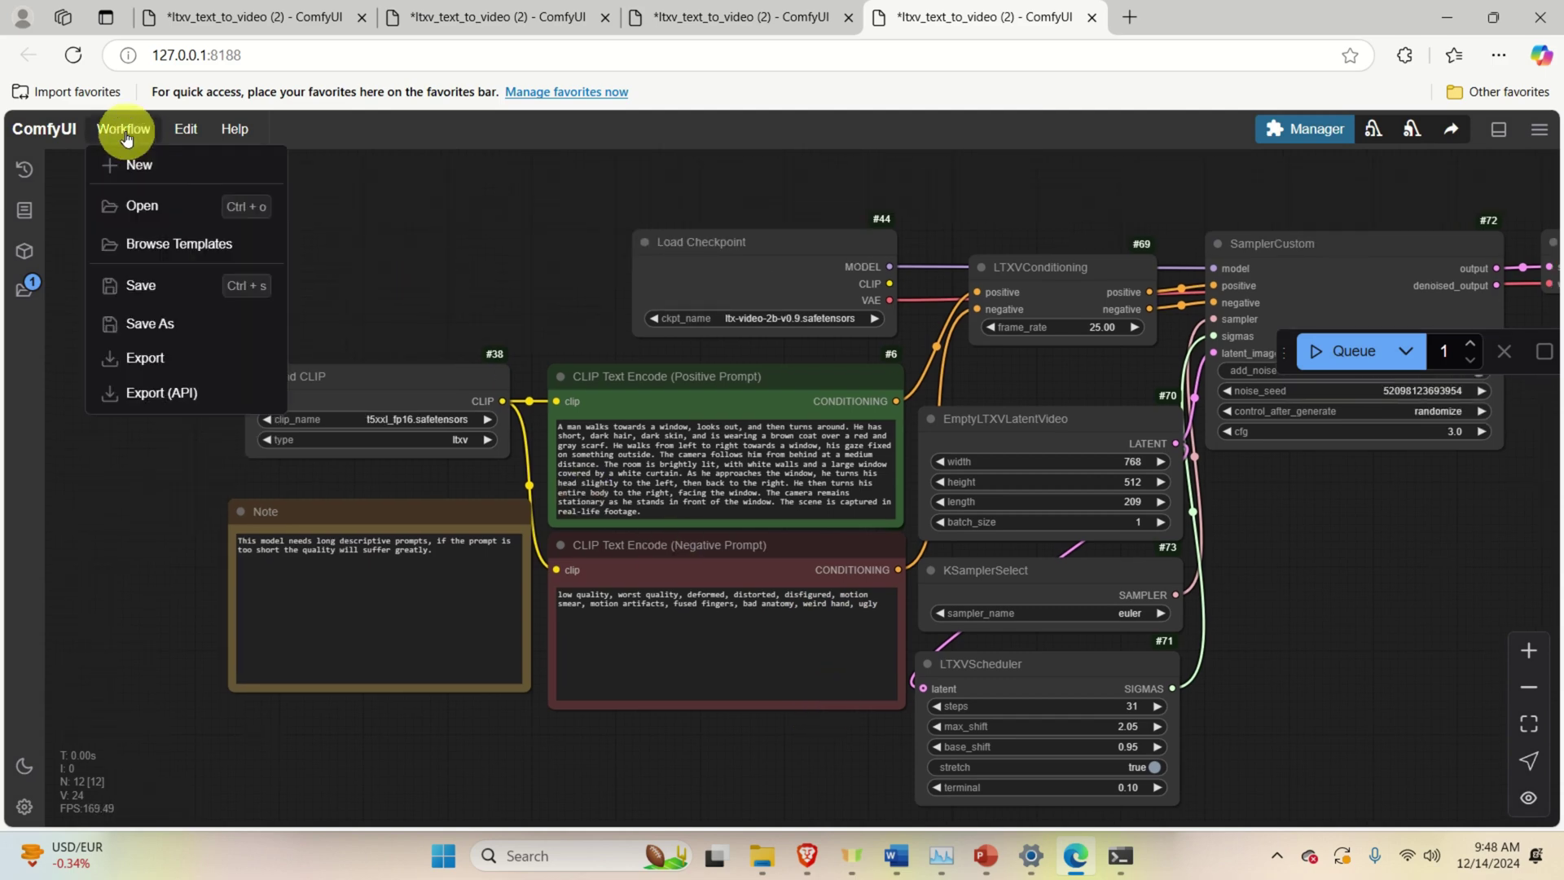
{"action": "left_click", "coordinate": [158, 208]}
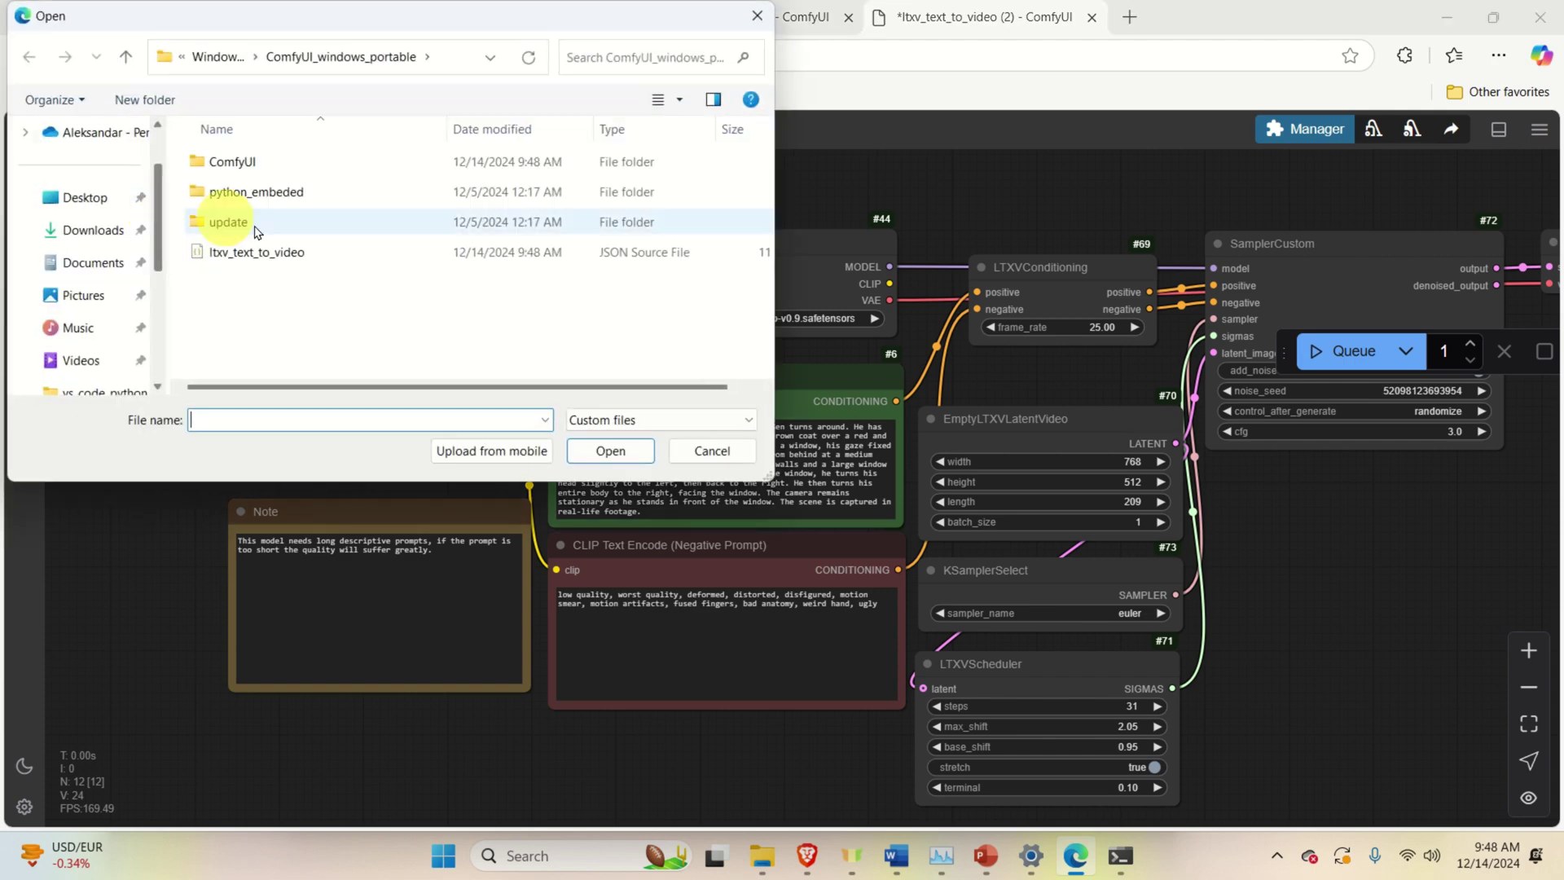
{"action": "left_click", "coordinate": [246, 252]}
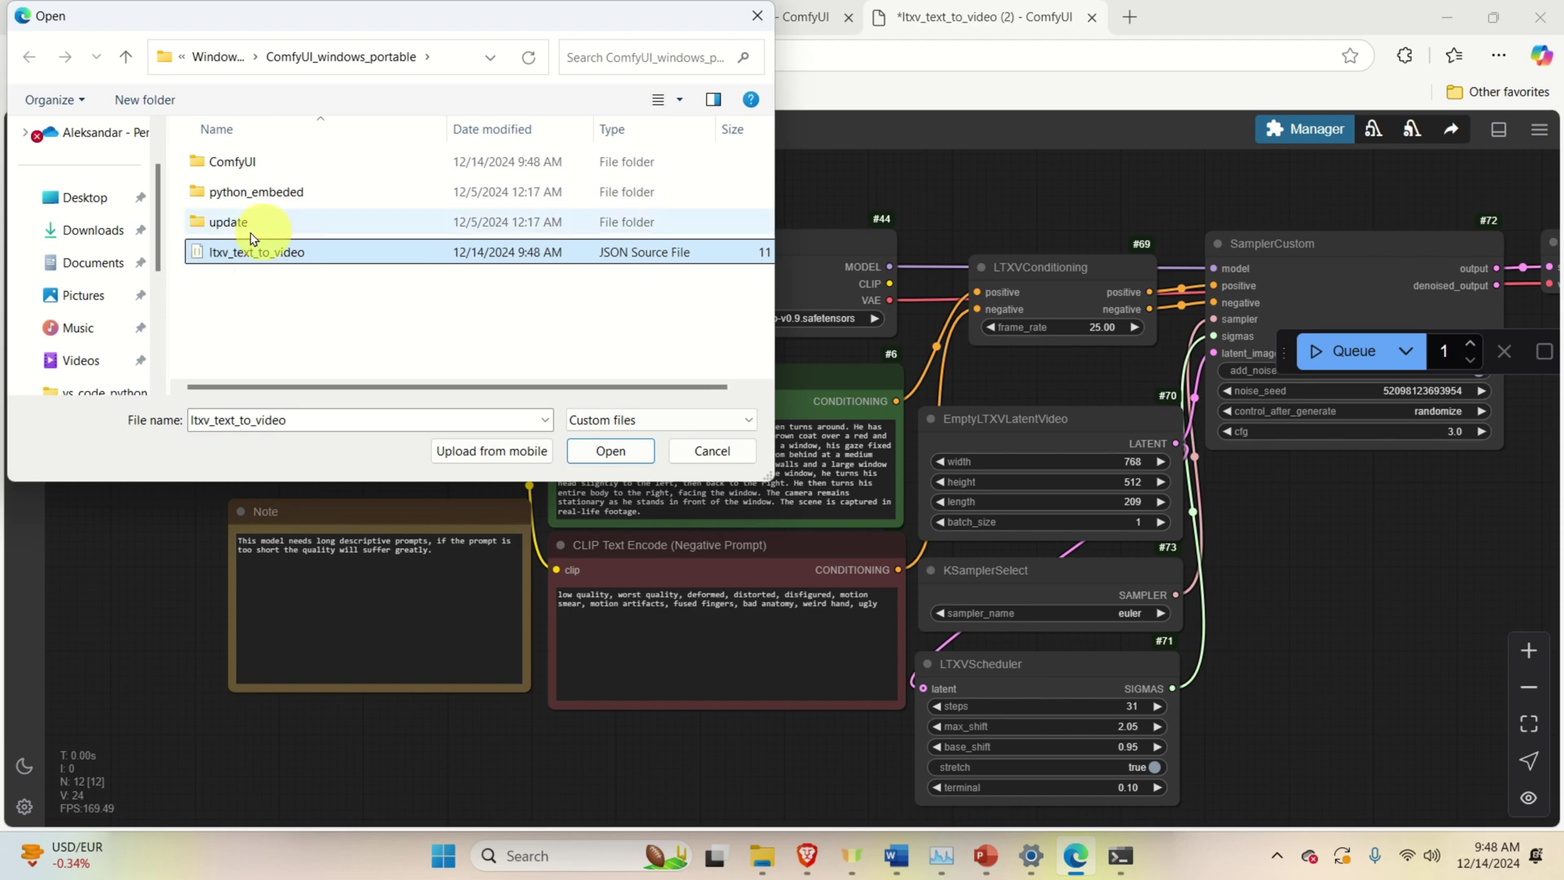
{"action": "left_click", "coordinate": [607, 453]}
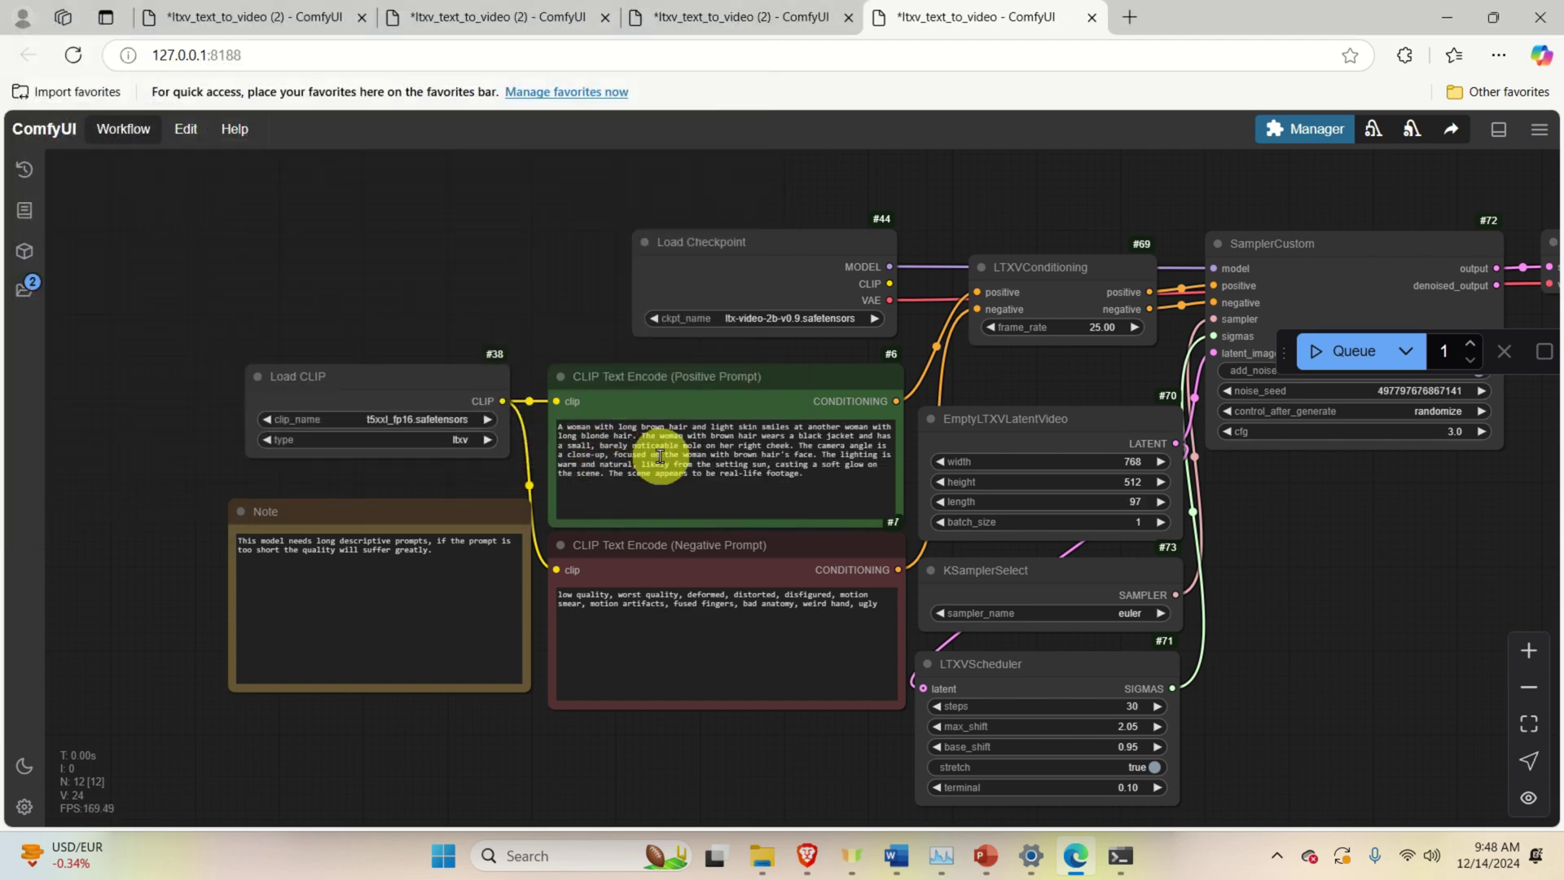
Set the length in the EmptyLTXVLatentVideo node to 145.
{"action": "scroll", "coordinate": [526, 282], "scroll_direction": "right", "scroll_amount": 3}
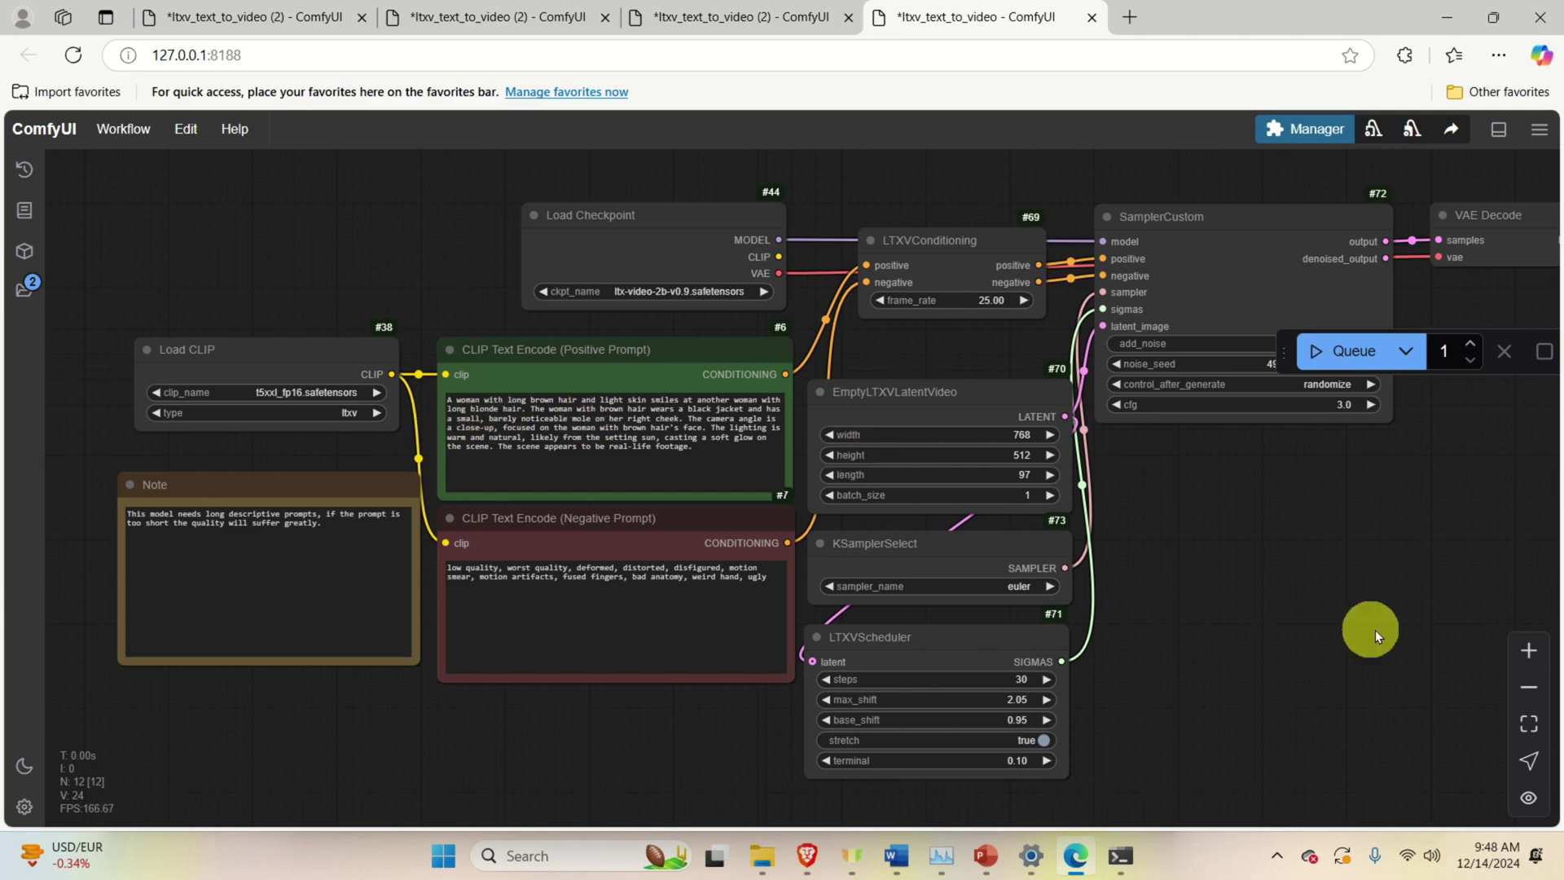
{"action": "scroll", "coordinate": [1361, 628], "scroll_direction": "up", "scroll_amount": 2}
{"action": "scroll", "coordinate": [810, 423], "scroll_direction": "up", "scroll_amount": 1}
{"action": "scroll", "coordinate": [809, 423], "scroll_direction": "up", "scroll_amount": 3}
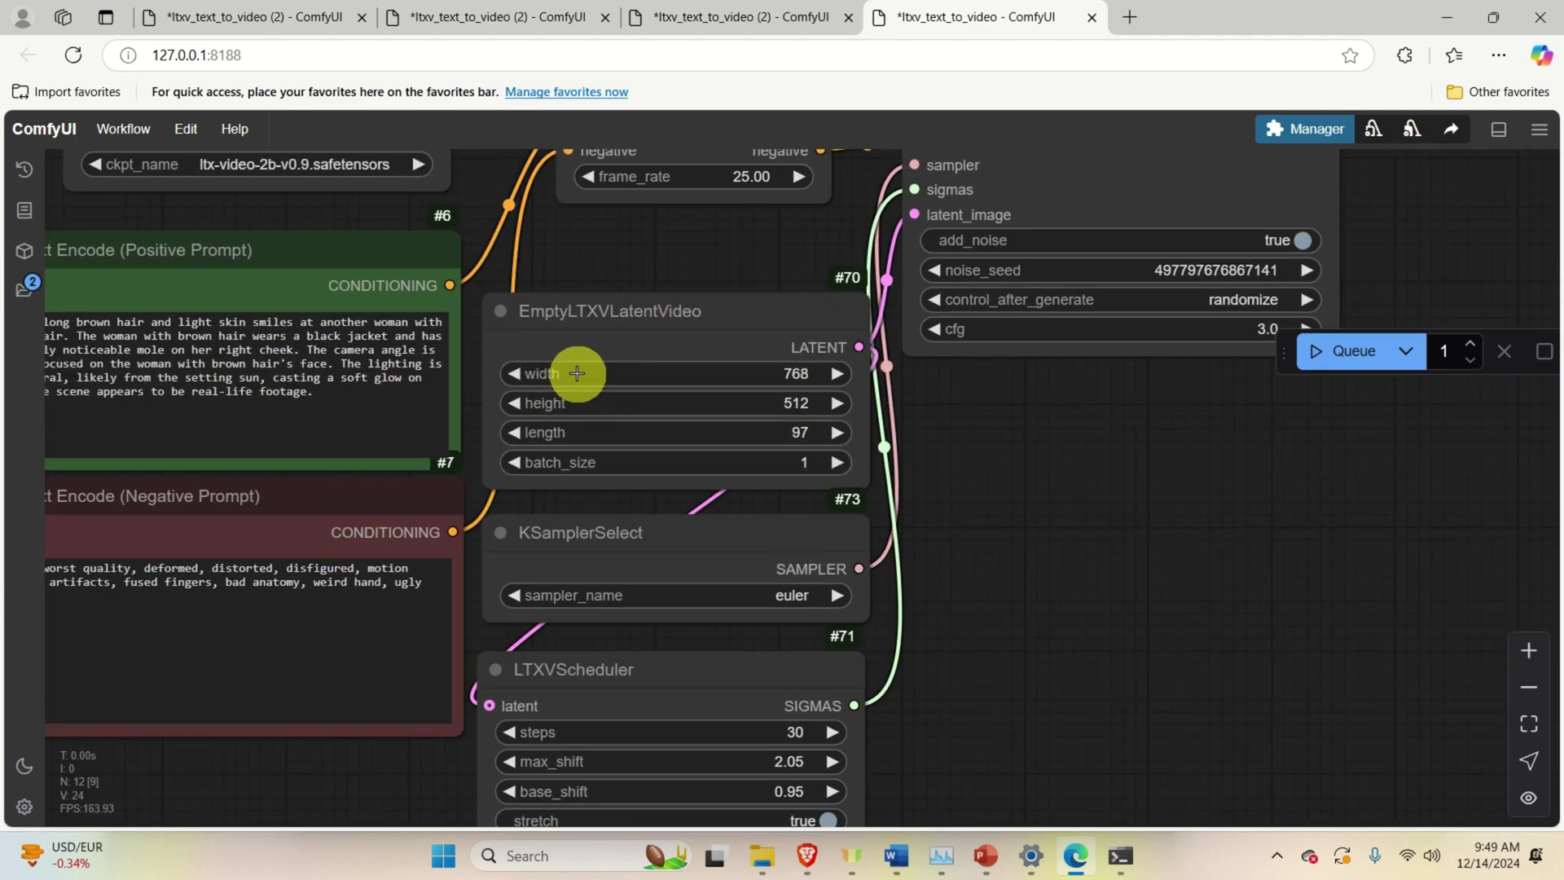
{"action": "left_click", "coordinate": [836, 432]}
{"action": "left_click", "coordinate": [837, 432]}
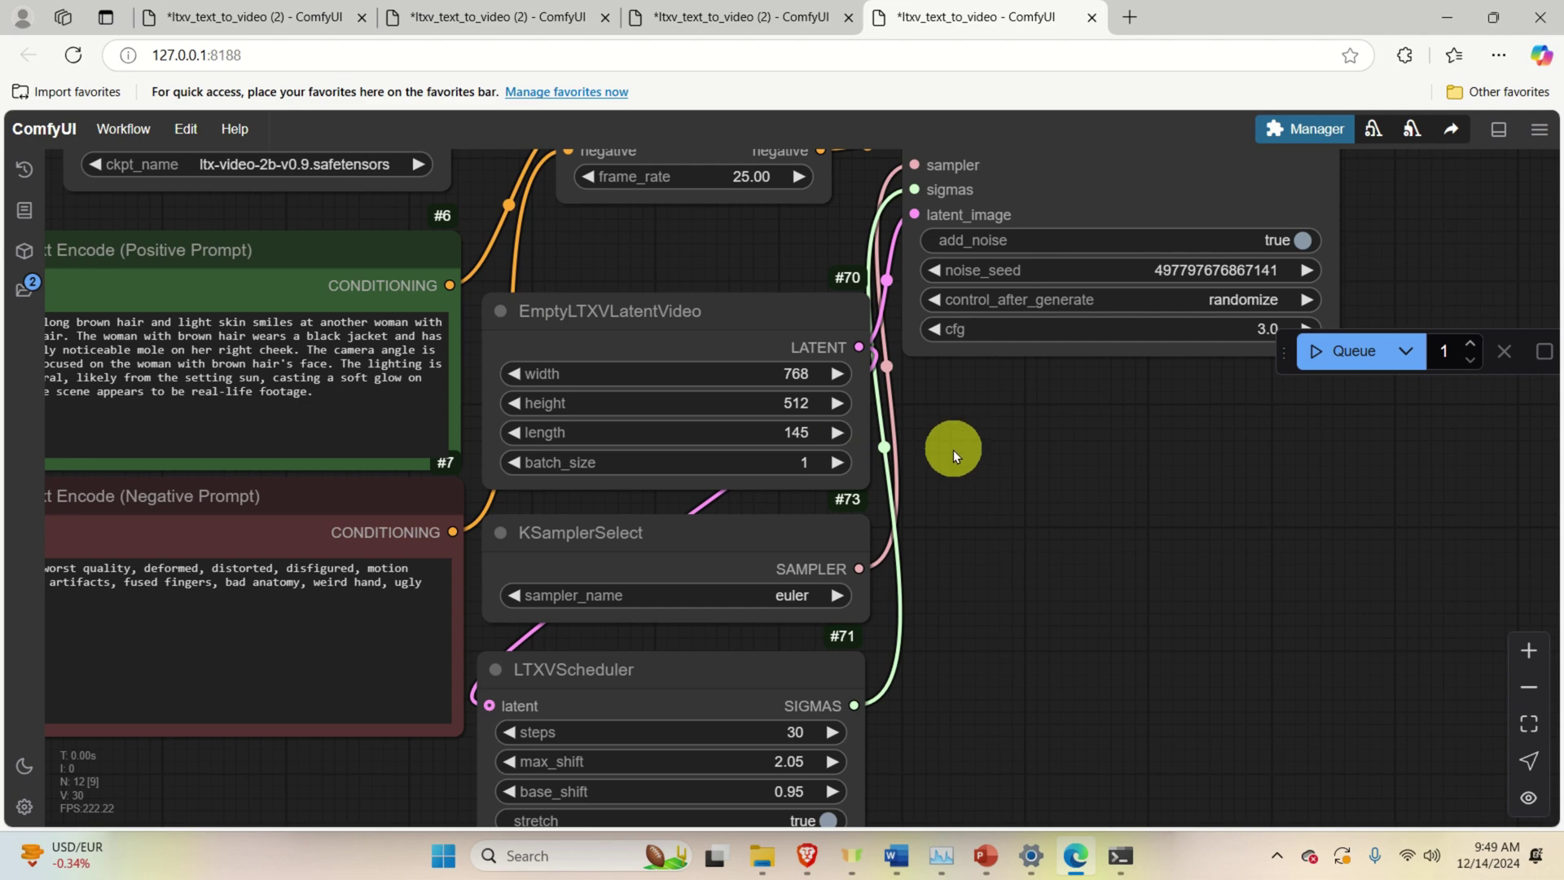
Set the number of steps in the LTXVScheduler node to 40.
{"action": "scroll", "coordinate": [947, 467], "scroll_direction": "down", "scroll_amount": 2}
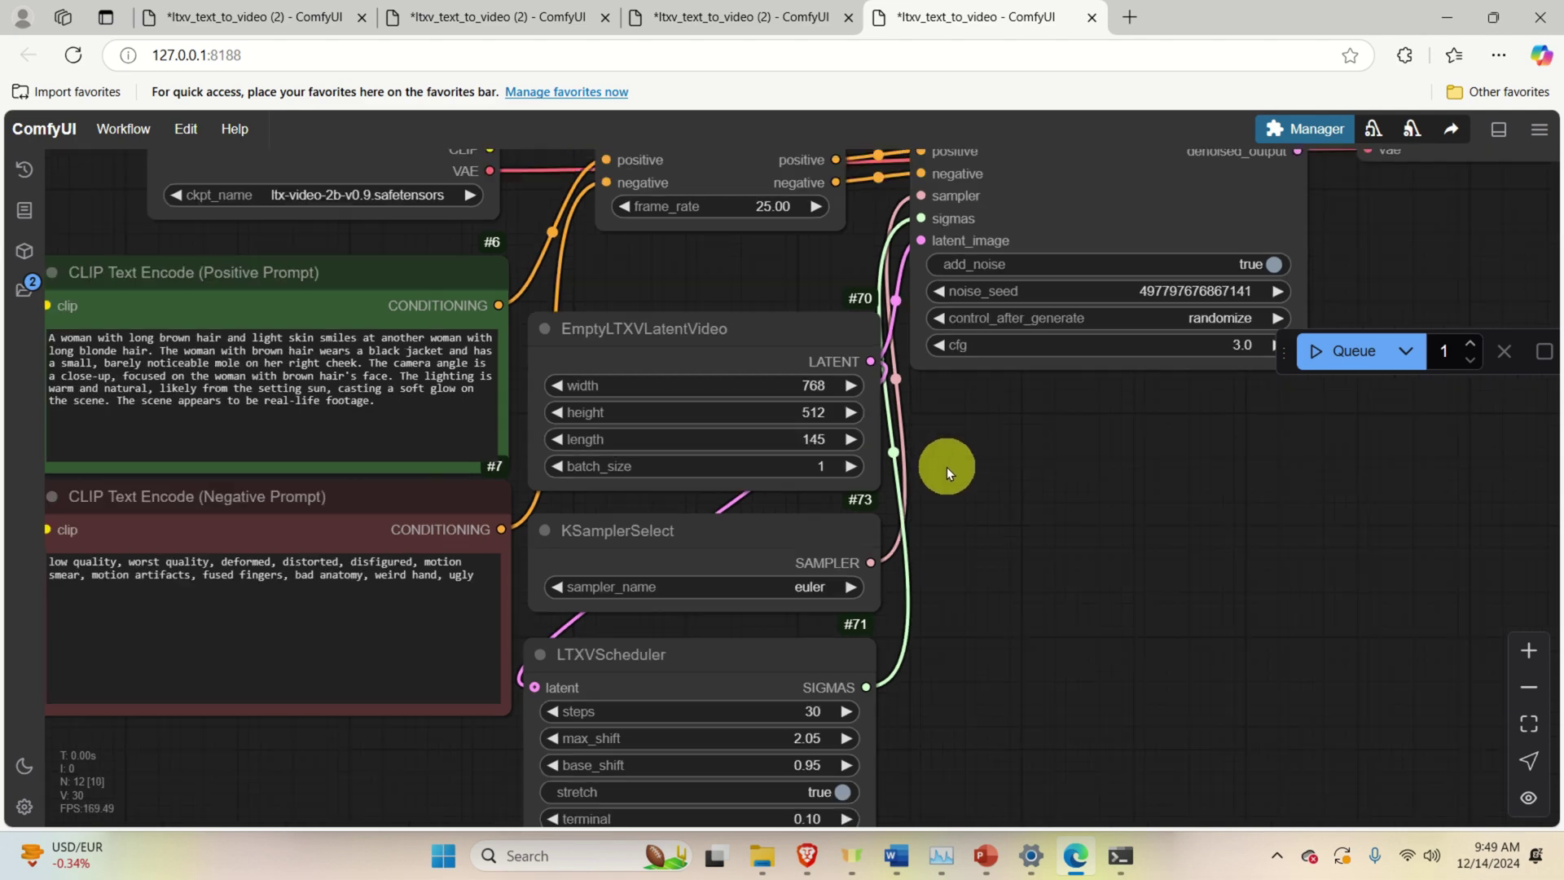
{"action": "scroll", "coordinate": [733, 321], "scroll_direction": "up", "scroll_amount": 2}
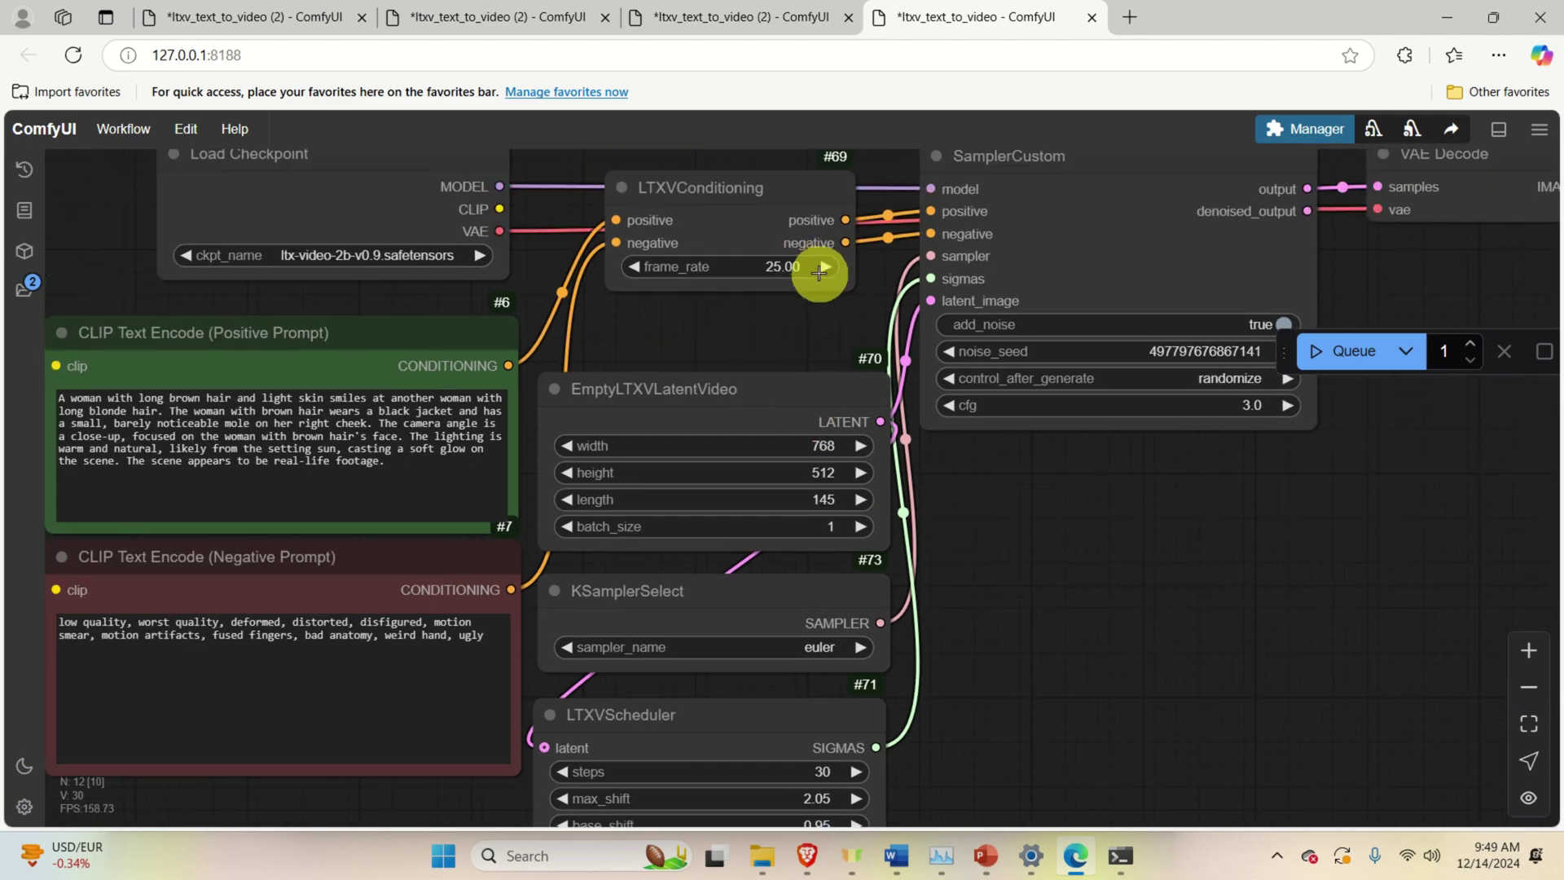
{"action": "scroll", "coordinate": [1057, 430], "scroll_direction": "down", "scroll_amount": 3}
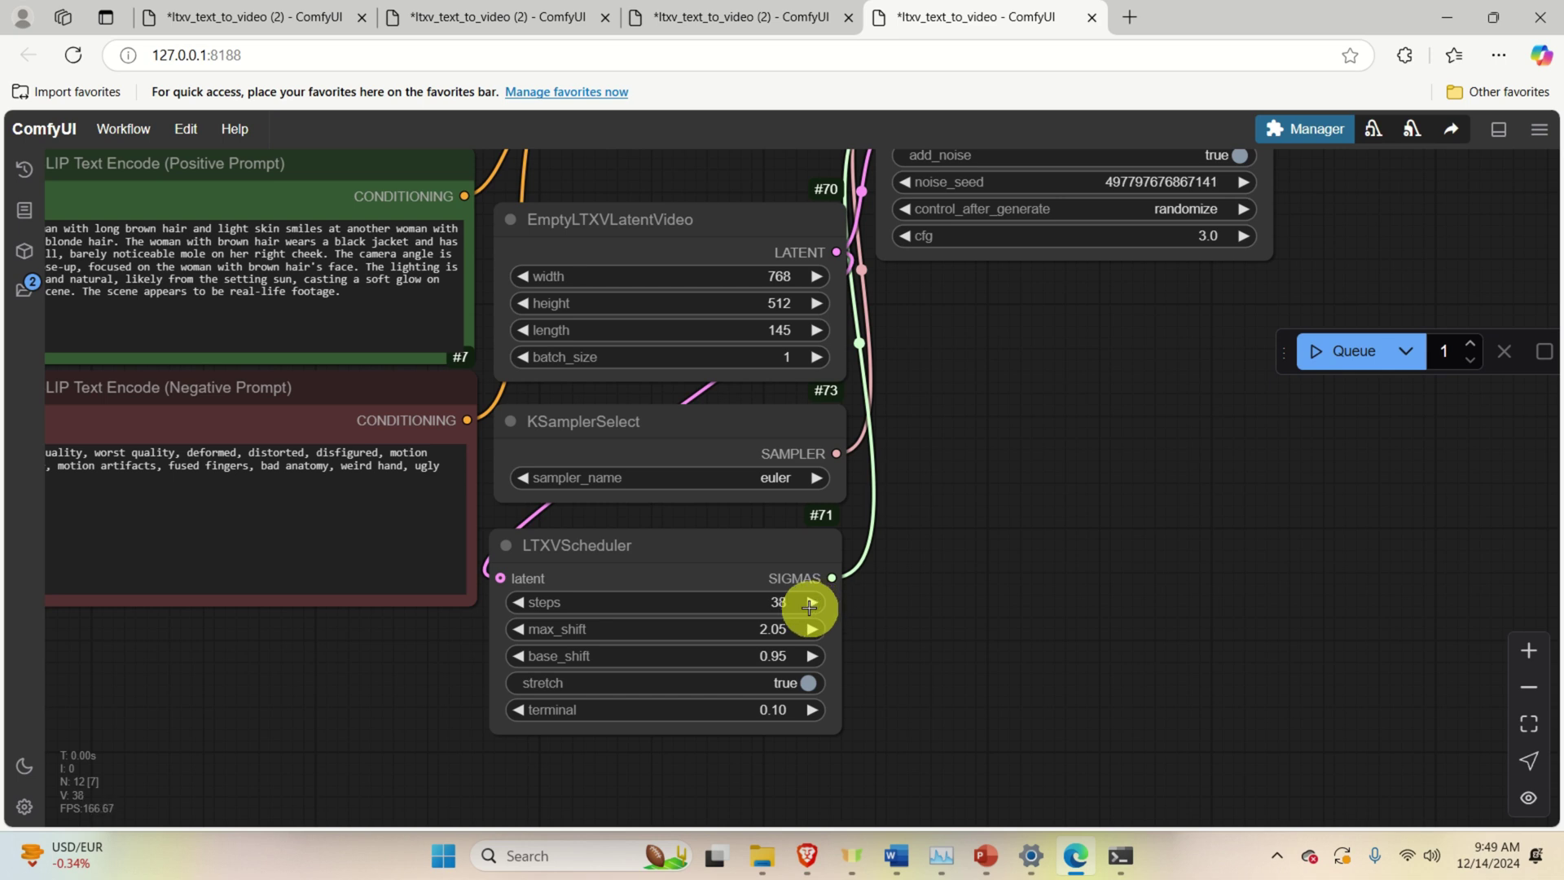
{"action": "left_click", "coordinate": [518, 602]}
{"action": "scroll", "coordinate": [896, 602], "scroll_direction": "down", "scroll_amount": 1}
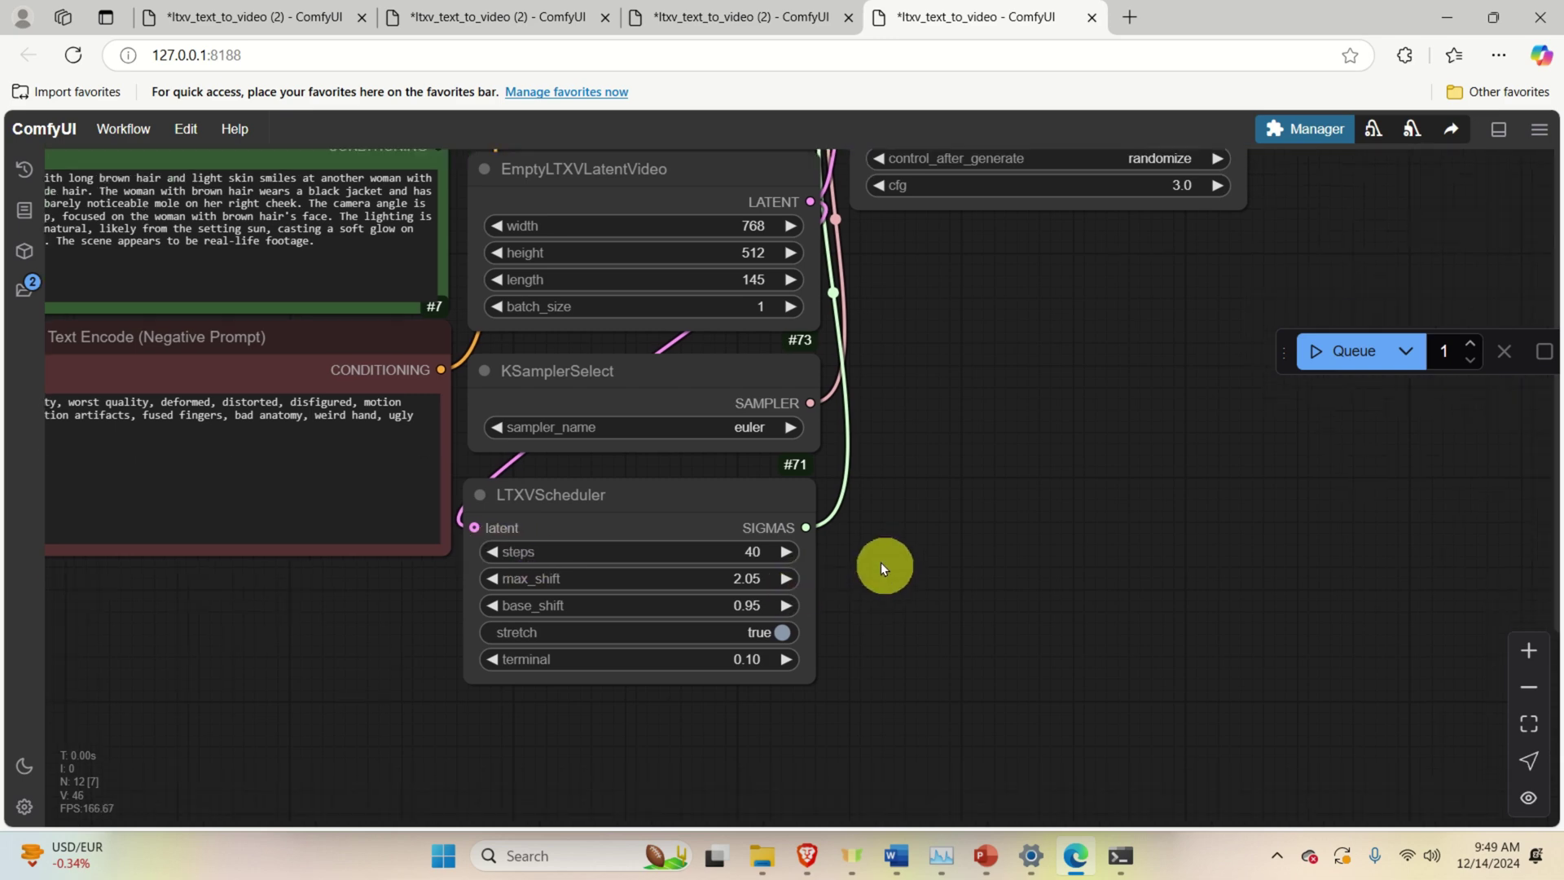
Set the cfg value in the SamplerCustom node to 3.5.
{"action": "left_click_drag", "start_coordinate": [902, 461], "coordinate": [621, 681]}
{"action": "scroll", "coordinate": [744, 493], "scroll_direction": "up", "scroll_amount": 5}
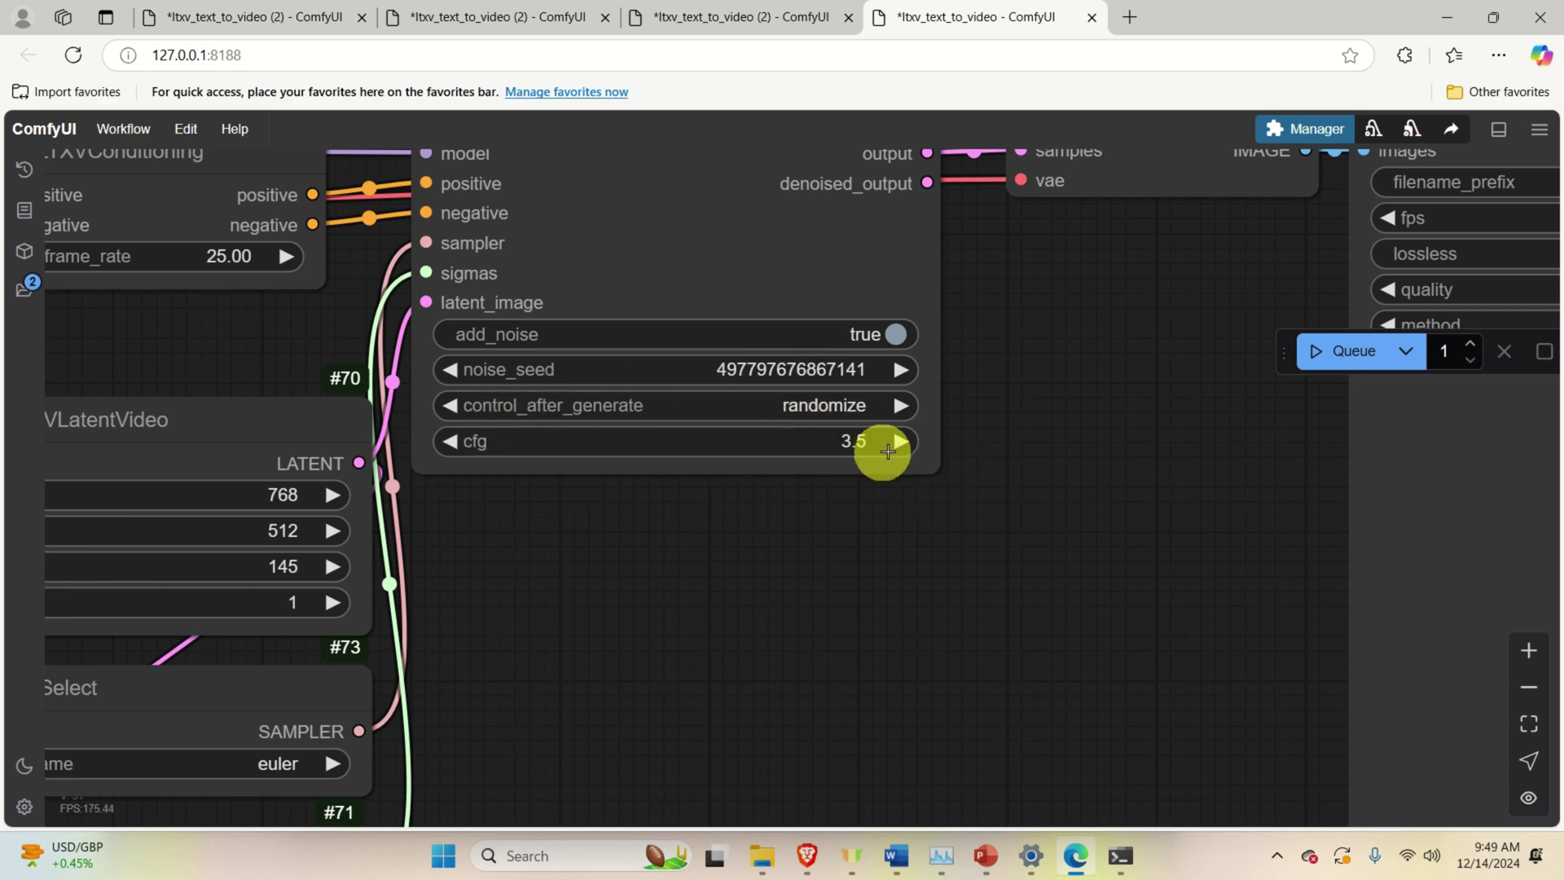
{"action": "scroll", "coordinate": [953, 448], "scroll_direction": "down", "scroll_amount": 7}
{"action": "scroll", "coordinate": [896, 465], "scroll_direction": "up", "scroll_amount": 3}
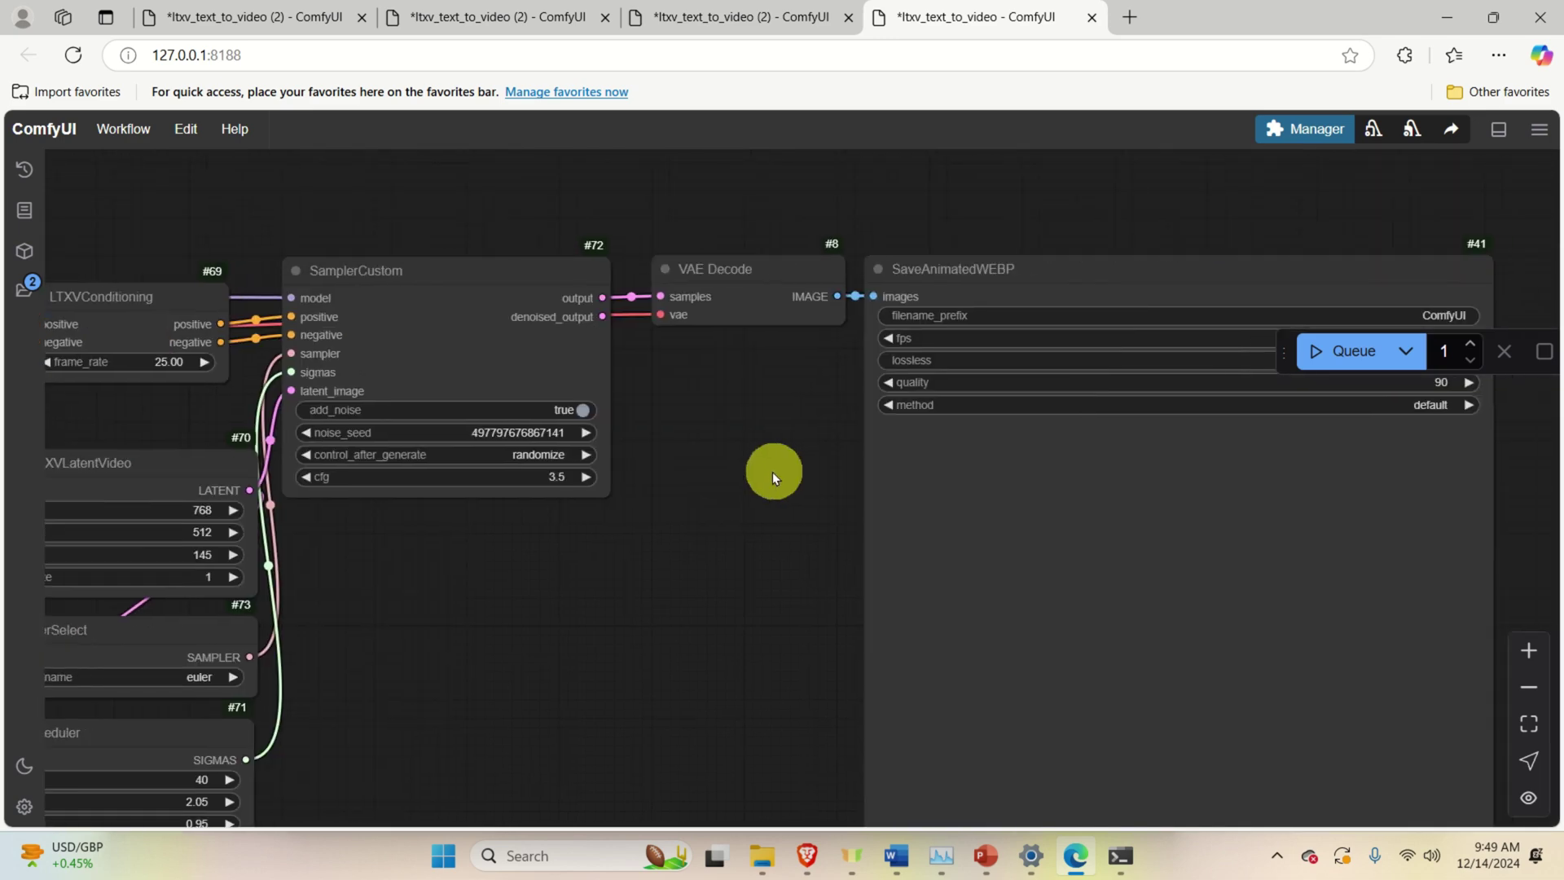
Review the SaveAnimatedWEBP settings, queue the workflow to generate the video, and follow its progress in the ComfyUI console.
{"action": "left_click_drag", "start_coordinate": [774, 471], "coordinate": [443, 464]}
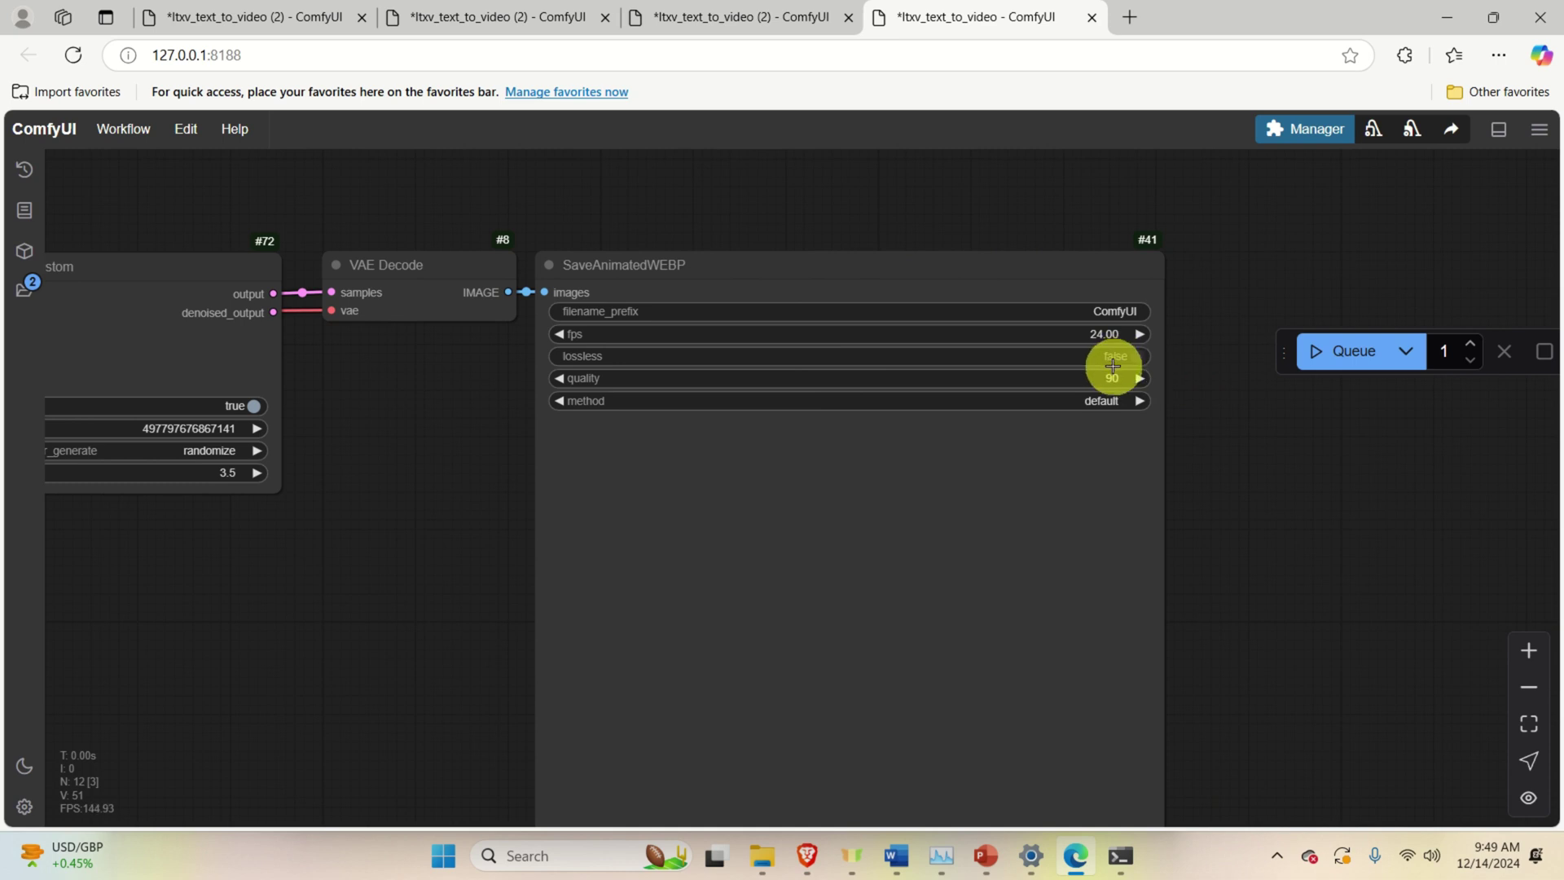
{"action": "scroll", "coordinate": [1214, 481], "scroll_direction": "down", "scroll_amount": 4}
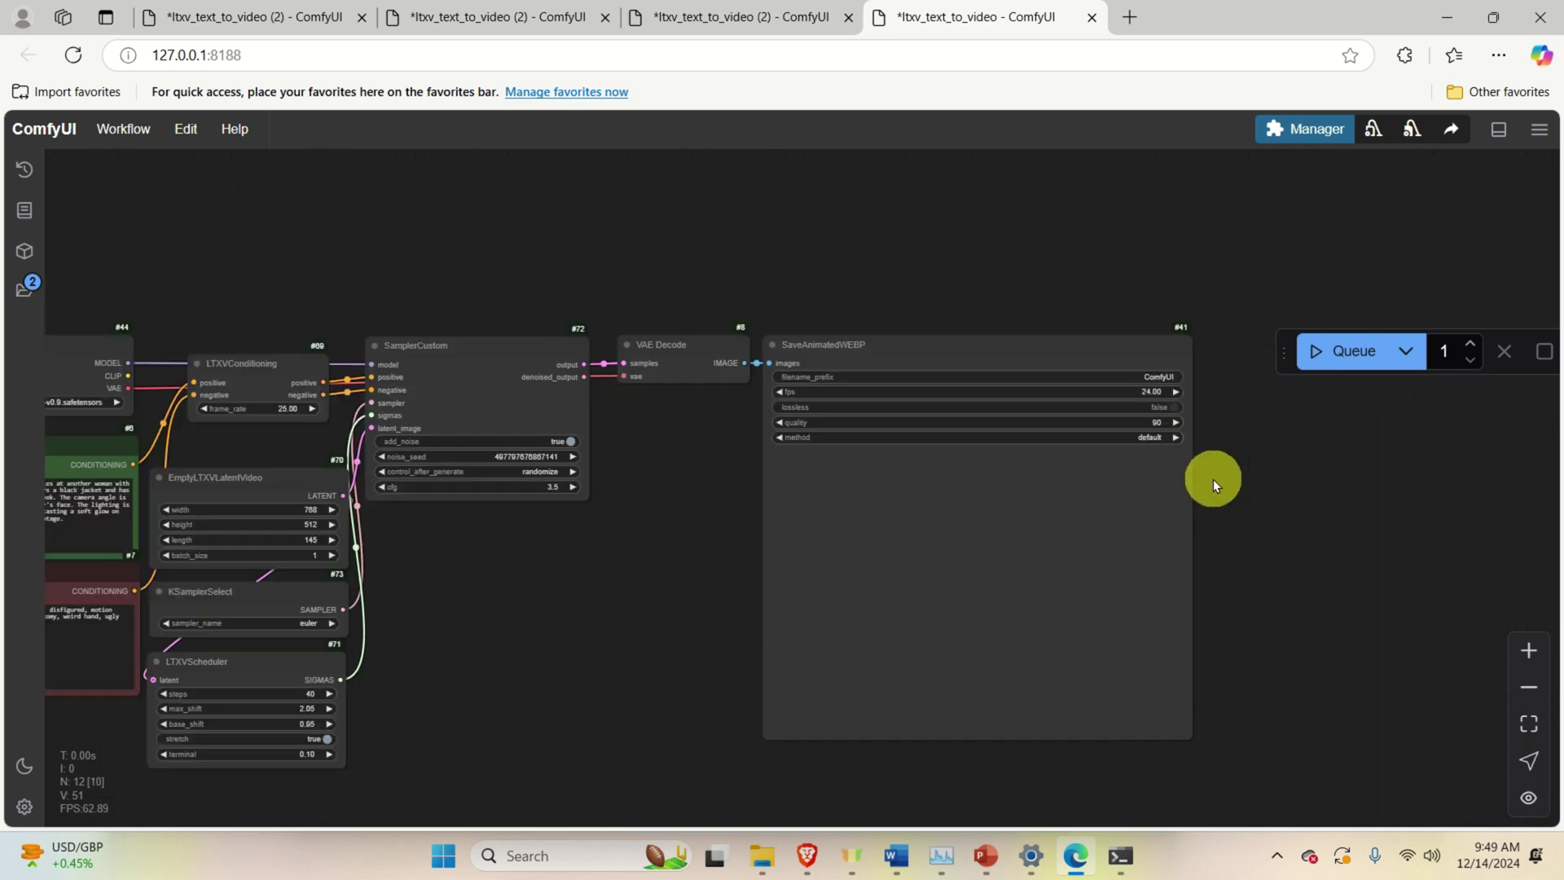
{"action": "left_click_drag", "start_coordinate": [715, 537], "coordinate": [1048, 496]}
{"action": "scroll", "coordinate": [783, 536], "scroll_direction": "up", "scroll_amount": 3}
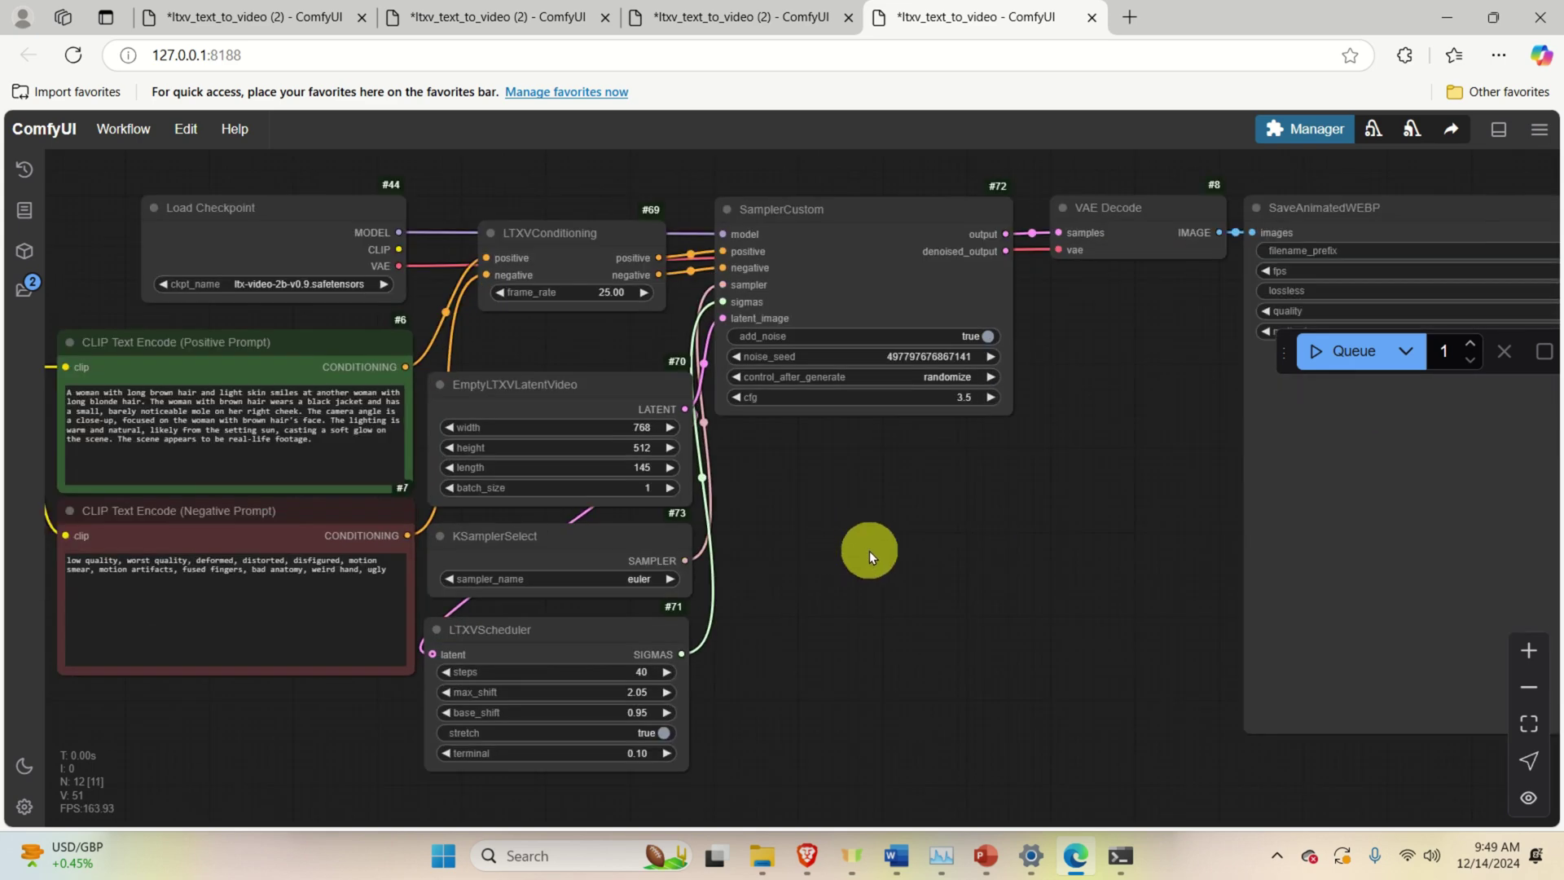
{"action": "left_click_drag", "start_coordinate": [859, 554], "coordinate": [579, 563]}
{"action": "scroll", "coordinate": [579, 563], "scroll_direction": "up", "scroll_amount": 1}
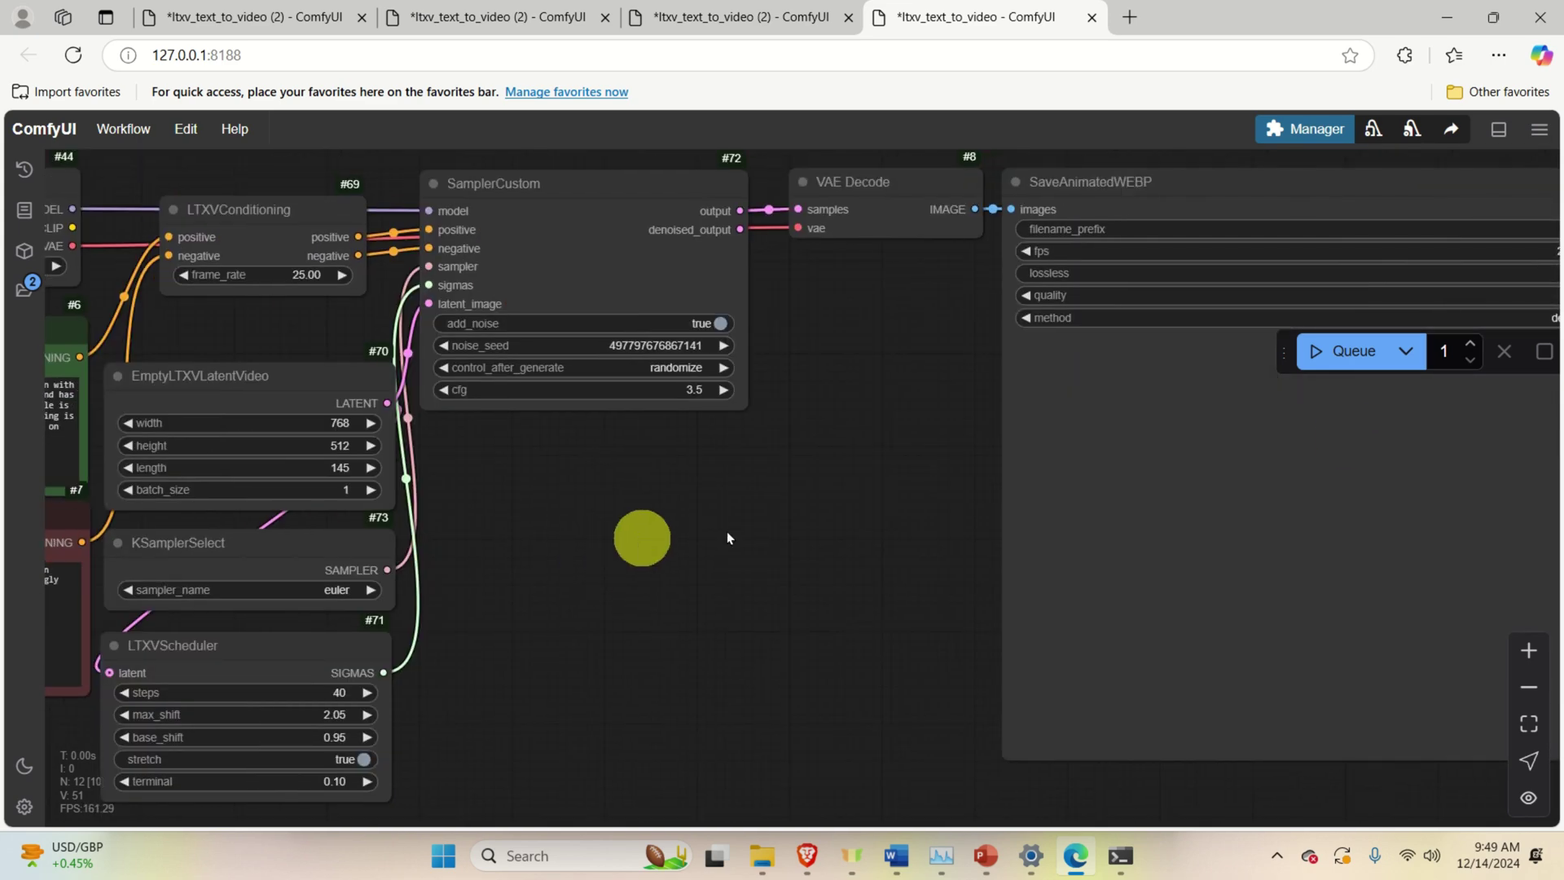
{"action": "left_click", "coordinate": [1346, 352]}
{"action": "left_click", "coordinate": [1118, 854]}
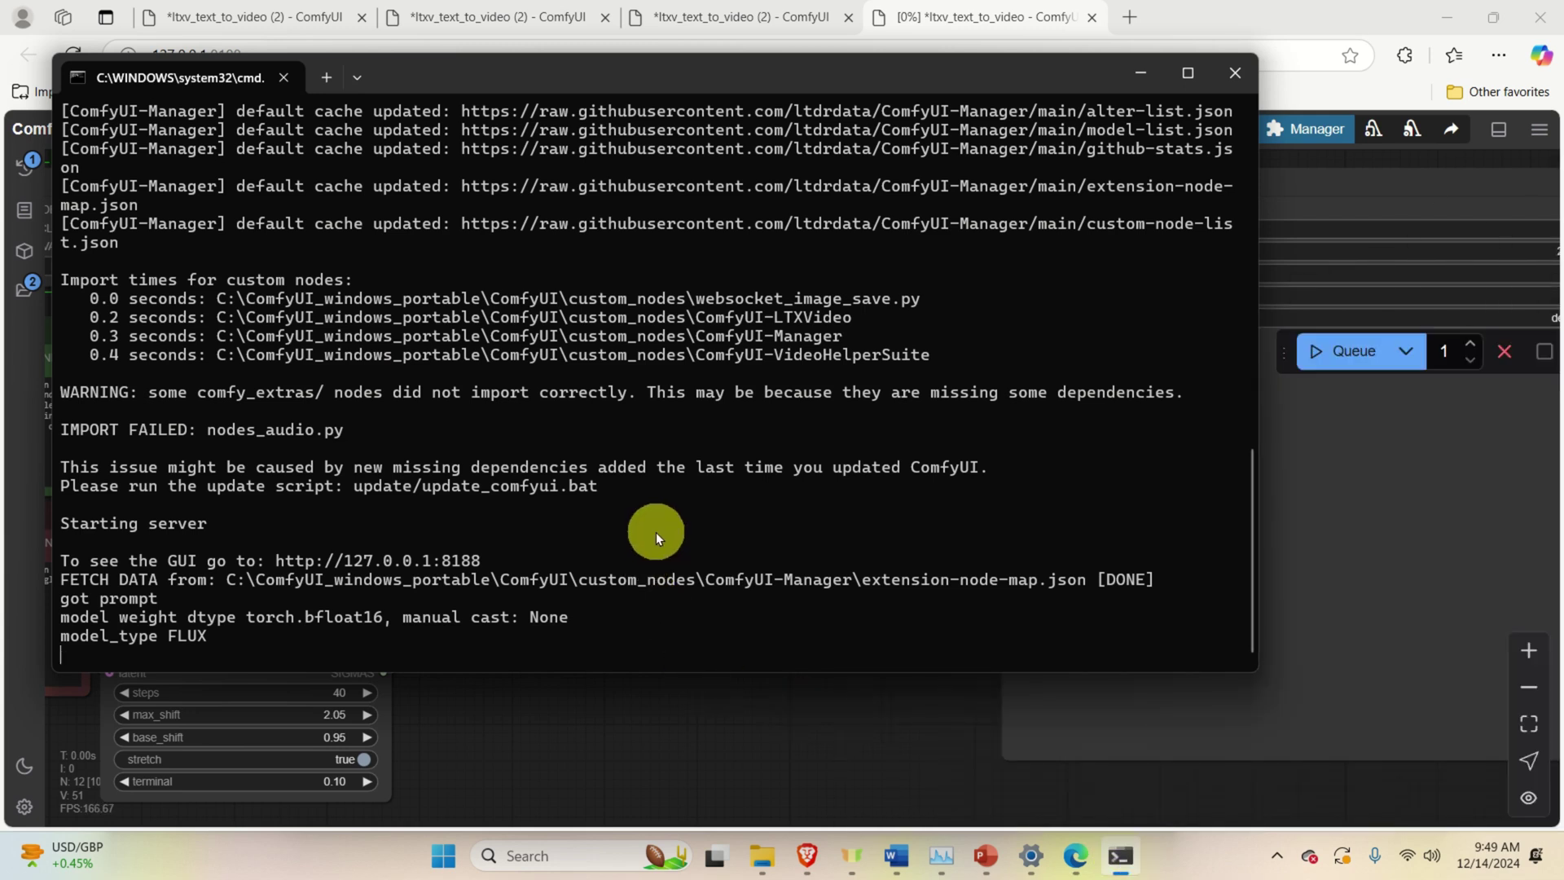
{"action": "scroll", "coordinate": [497, 638], "scroll_direction": "up", "scroll_amount": 1}
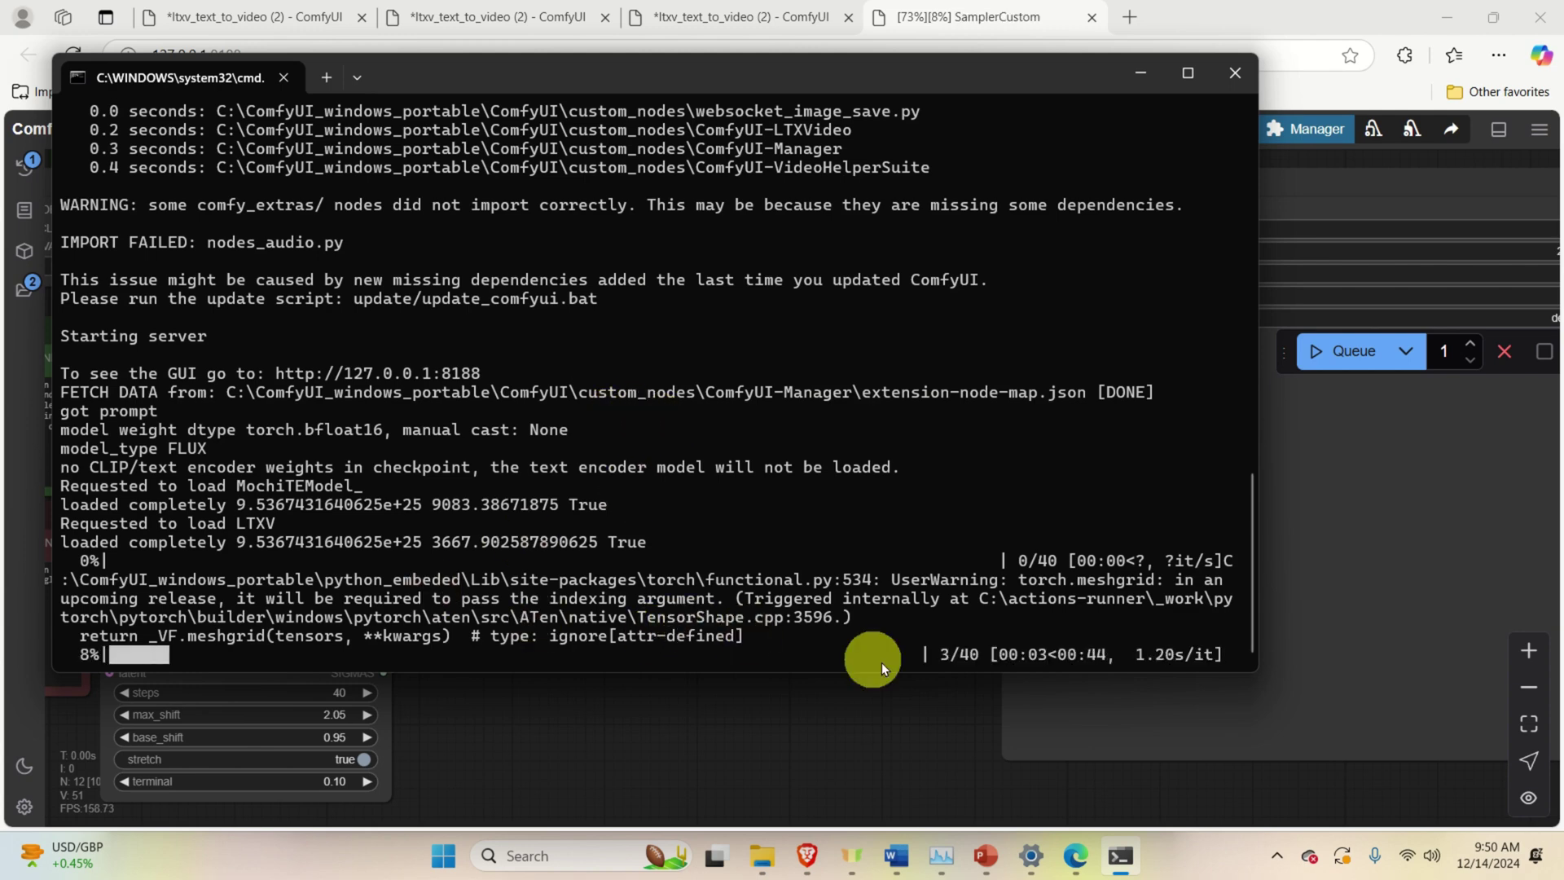
Check the GPU's performance in Task Manager while the video generates, and return to the console to follow the sampling progress.
{"action": "left_click", "coordinate": [944, 865]}
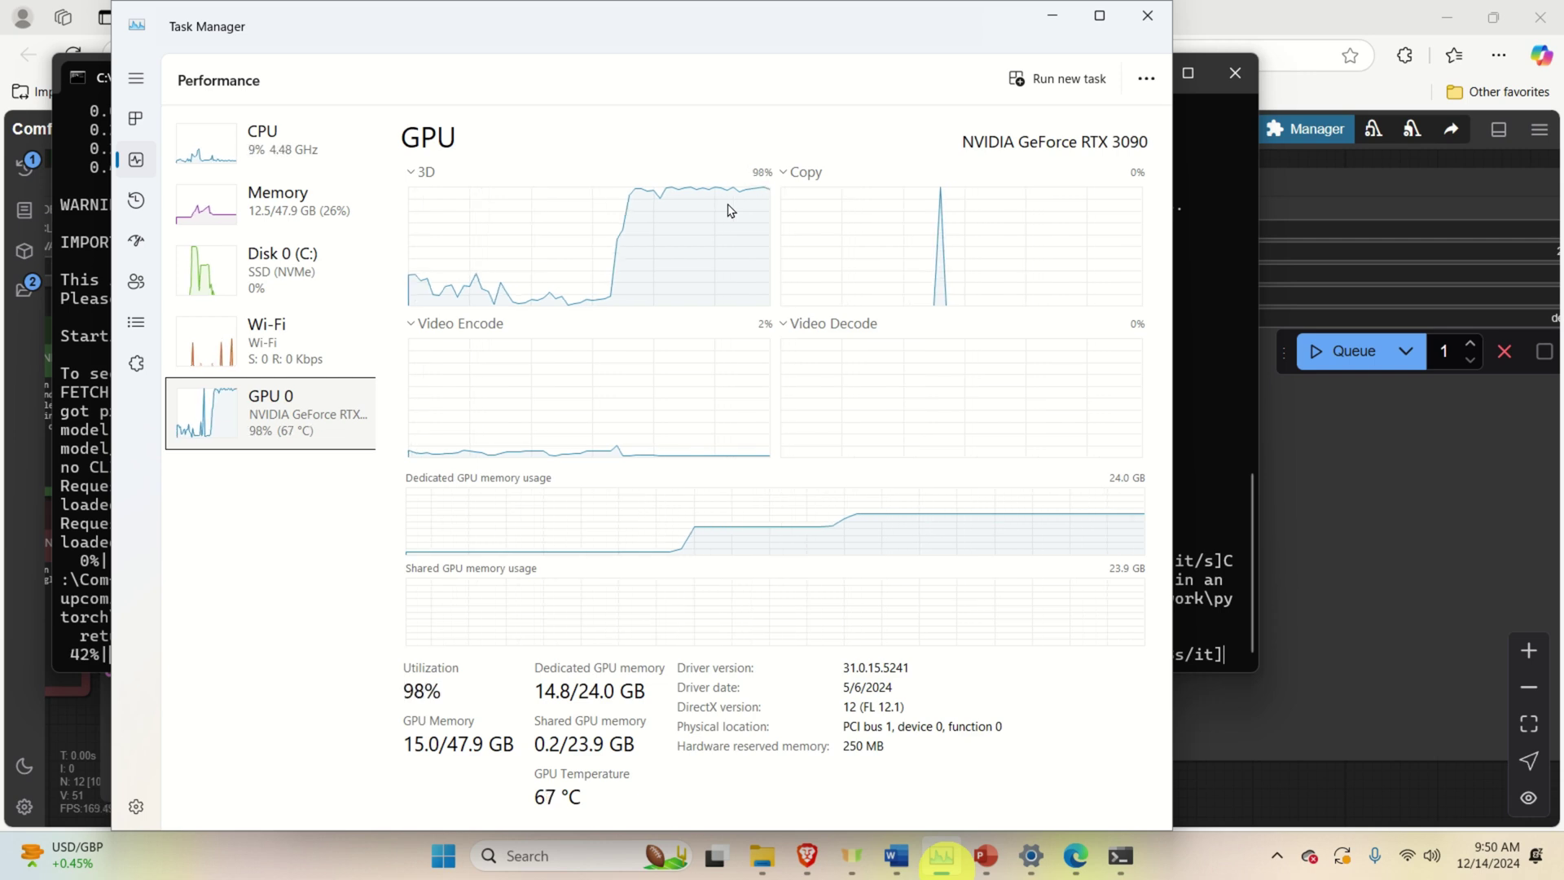
{"action": "left_click", "coordinate": [1176, 576]}
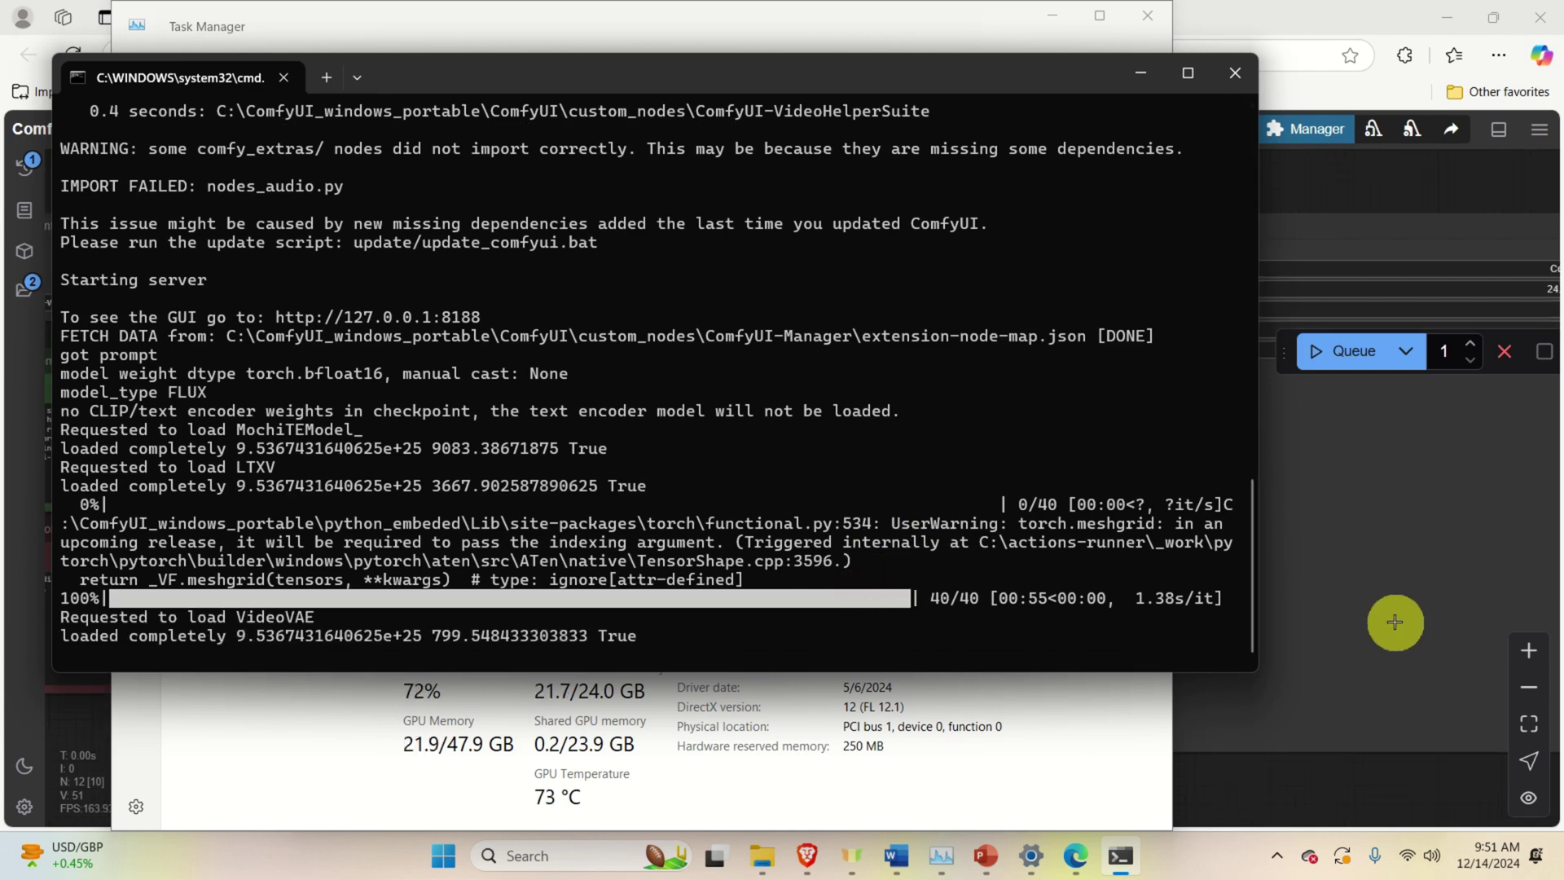
Check the SaveAnimatedWEBP node in the ComfyUI workflow for output, and return to the console to check the decoding progress.
{"action": "left_click", "coordinate": [1394, 620]}
{"action": "scroll", "coordinate": [1395, 620], "scroll_direction": "down", "scroll_amount": 3}
{"action": "scroll", "coordinate": [1141, 604], "scroll_direction": "up", "scroll_amount": 5}
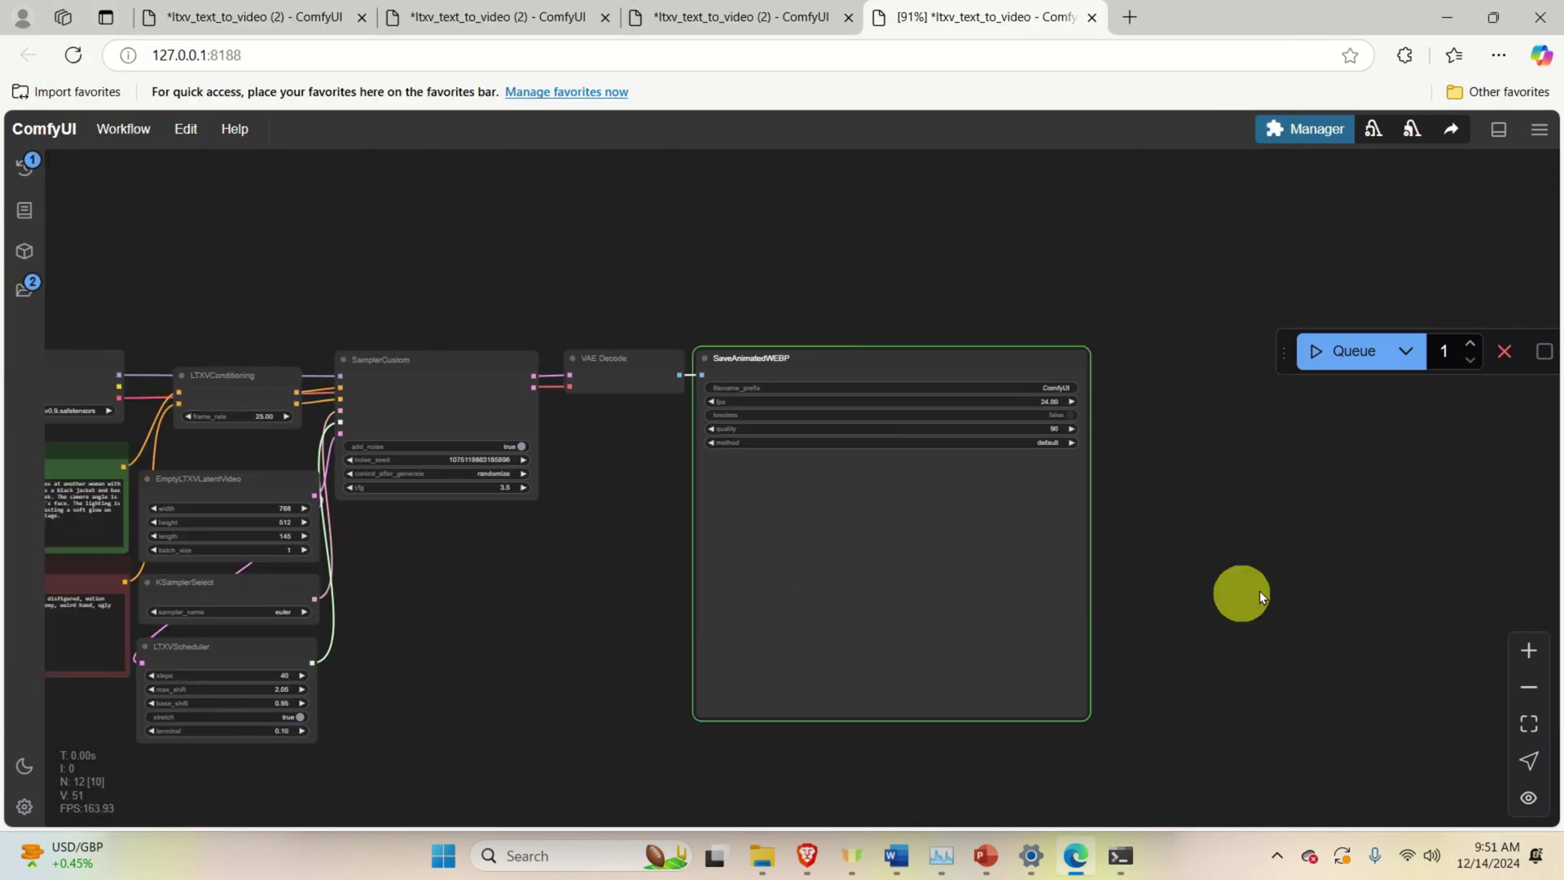
{"action": "scroll", "coordinate": [1271, 582], "scroll_direction": "down", "scroll_amount": 2}
{"action": "left_click_drag", "start_coordinate": [1277, 576], "coordinate": [925, 527]}
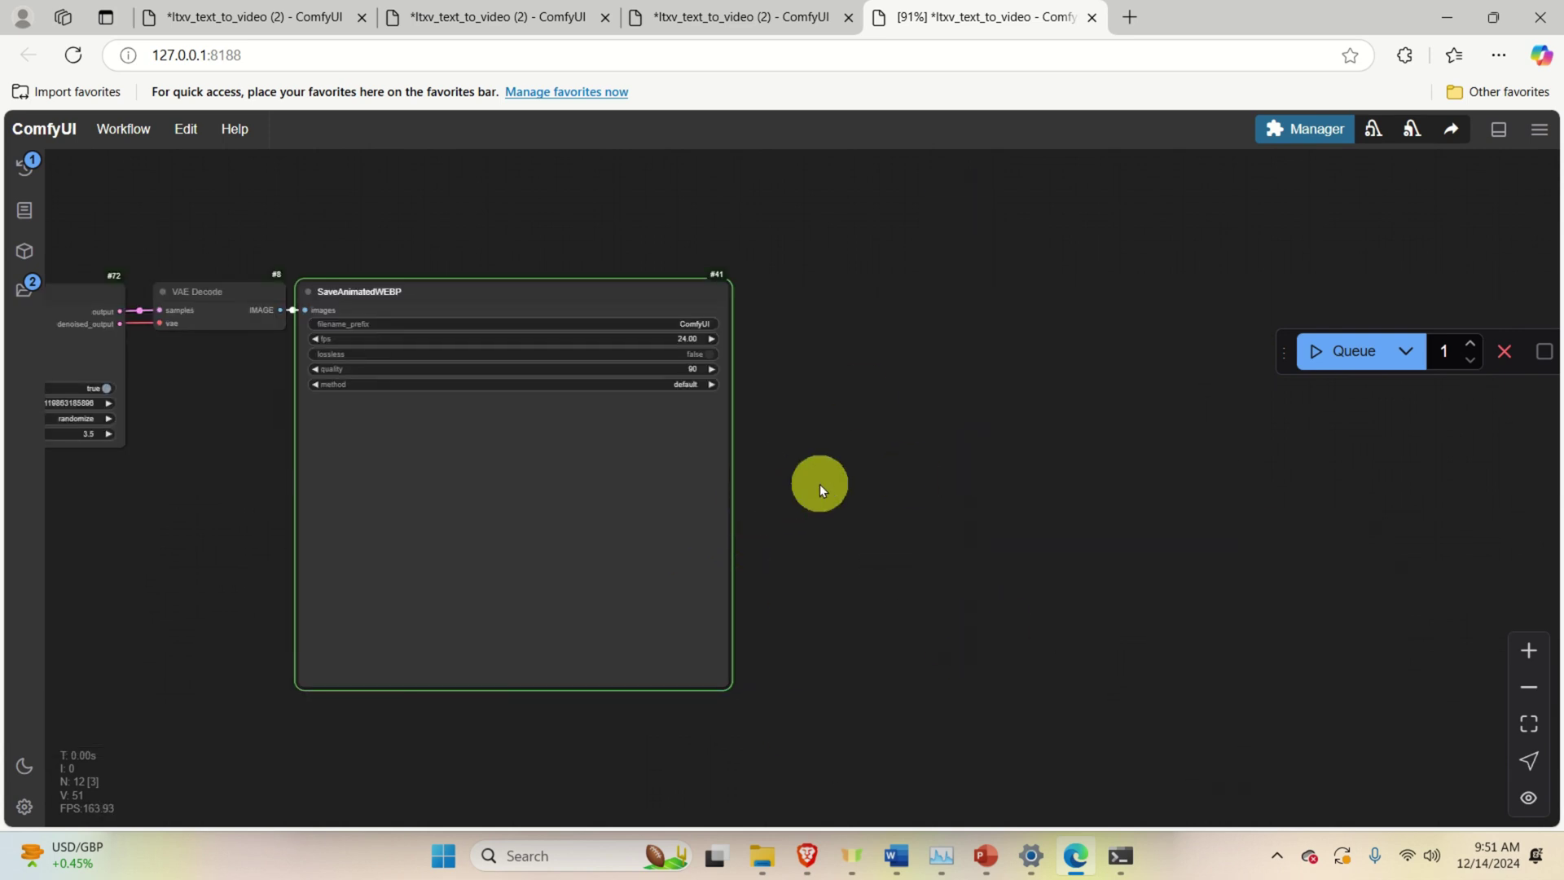
{"action": "left_click", "coordinate": [1120, 855]}
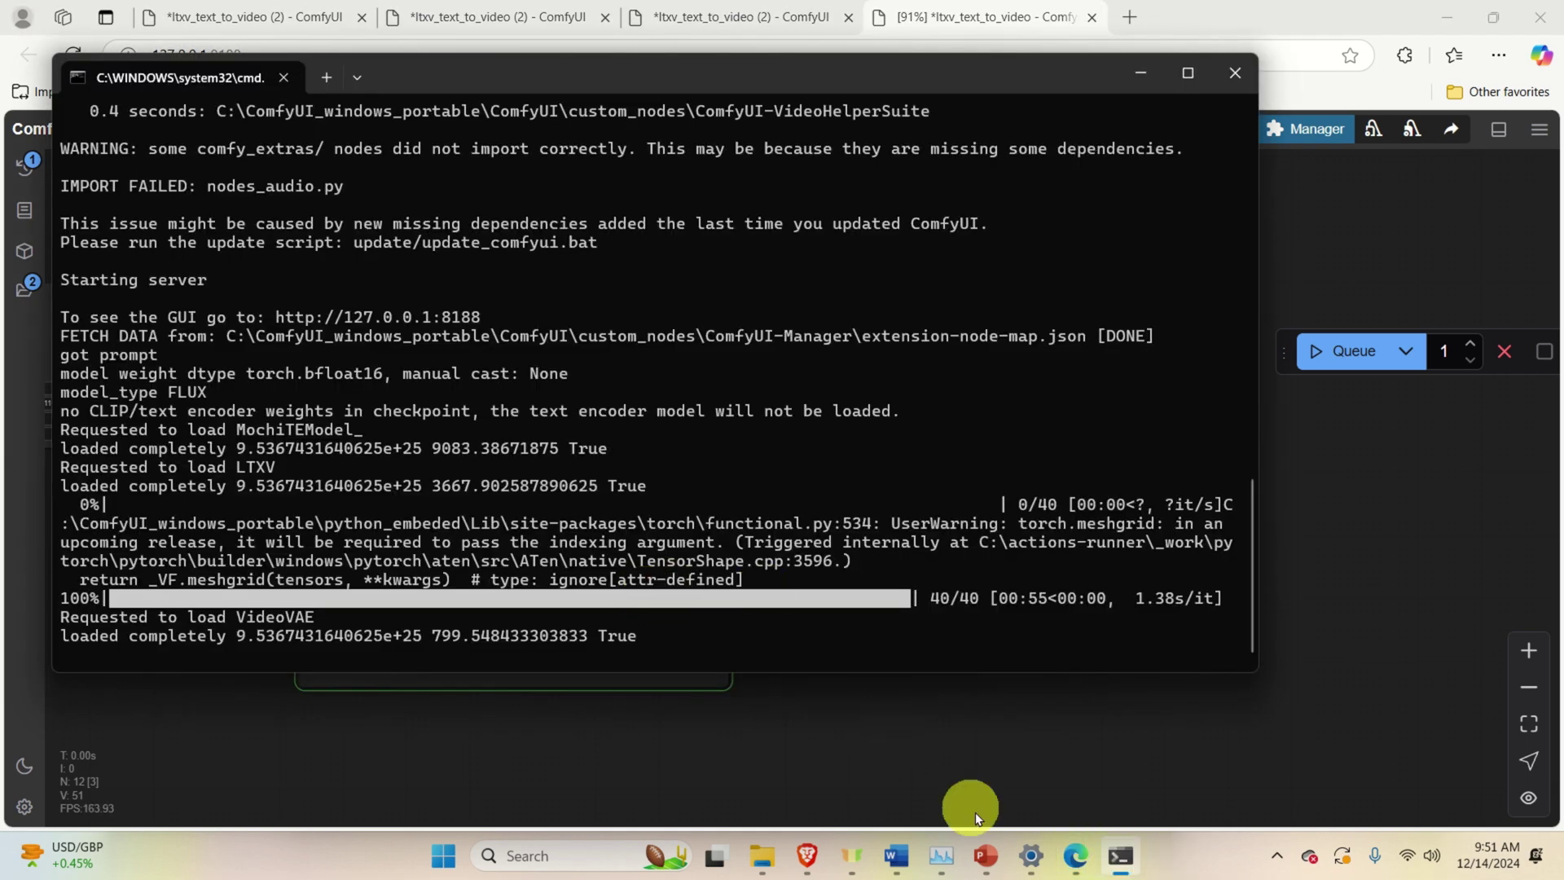
Return to the ComfyUI workflow and watch the generated video preview in the SaveAnimatedWEBP node.
{"action": "left_click", "coordinate": [943, 750]}
{"action": "scroll", "coordinate": [506, 516], "scroll_direction": "up", "scroll_amount": 5}
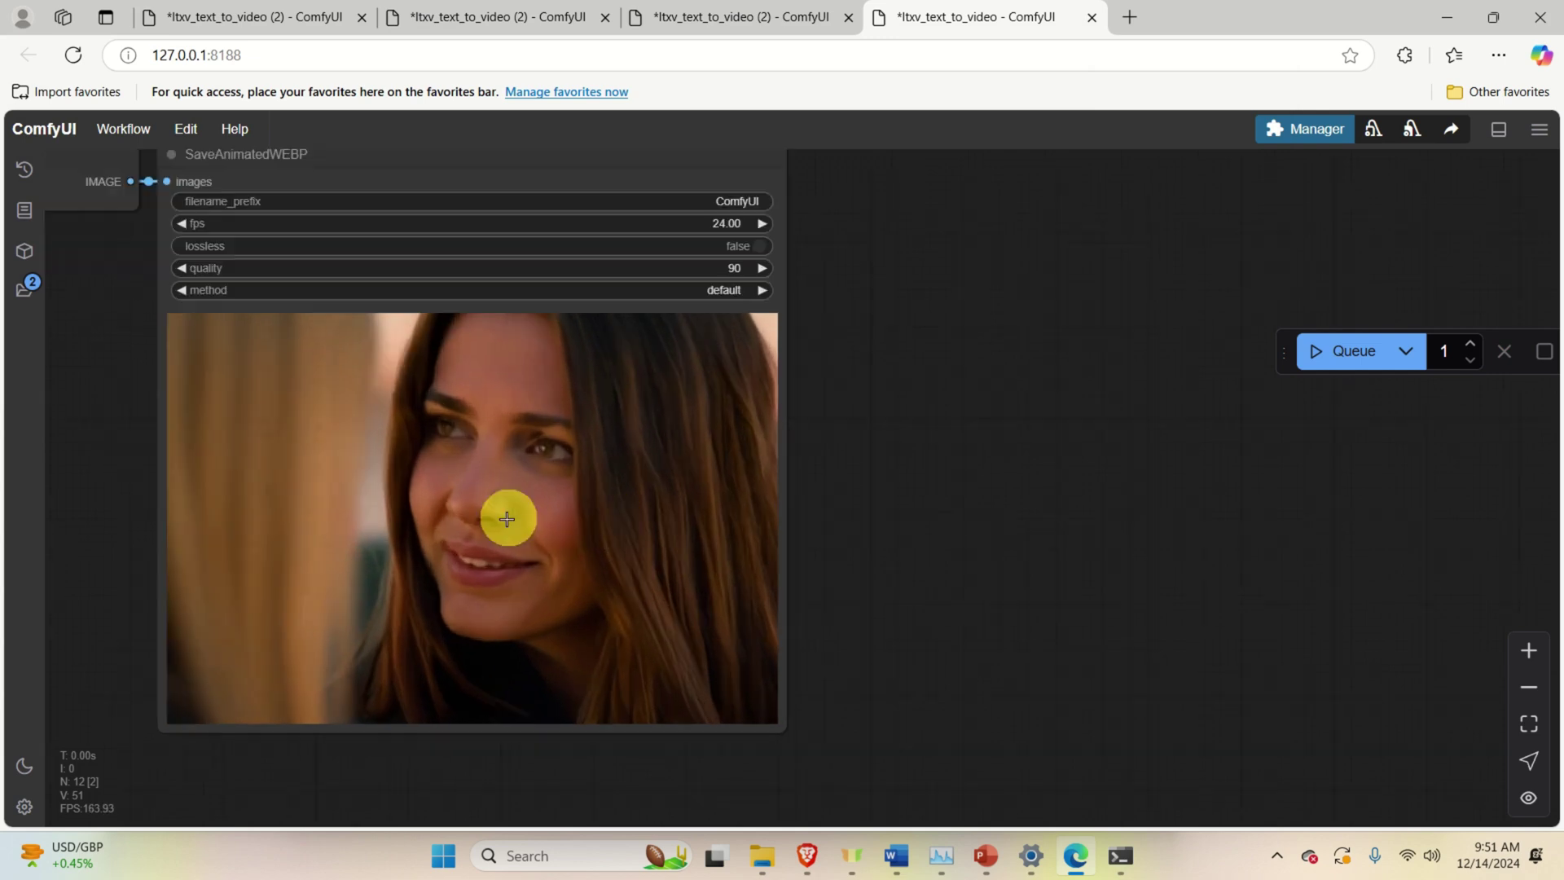
{"action": "left_click_drag", "start_coordinate": [869, 461], "coordinate": [1220, 409]}
{"action": "scroll", "coordinate": [1051, 423], "scroll_direction": "down", "scroll_amount": 2}
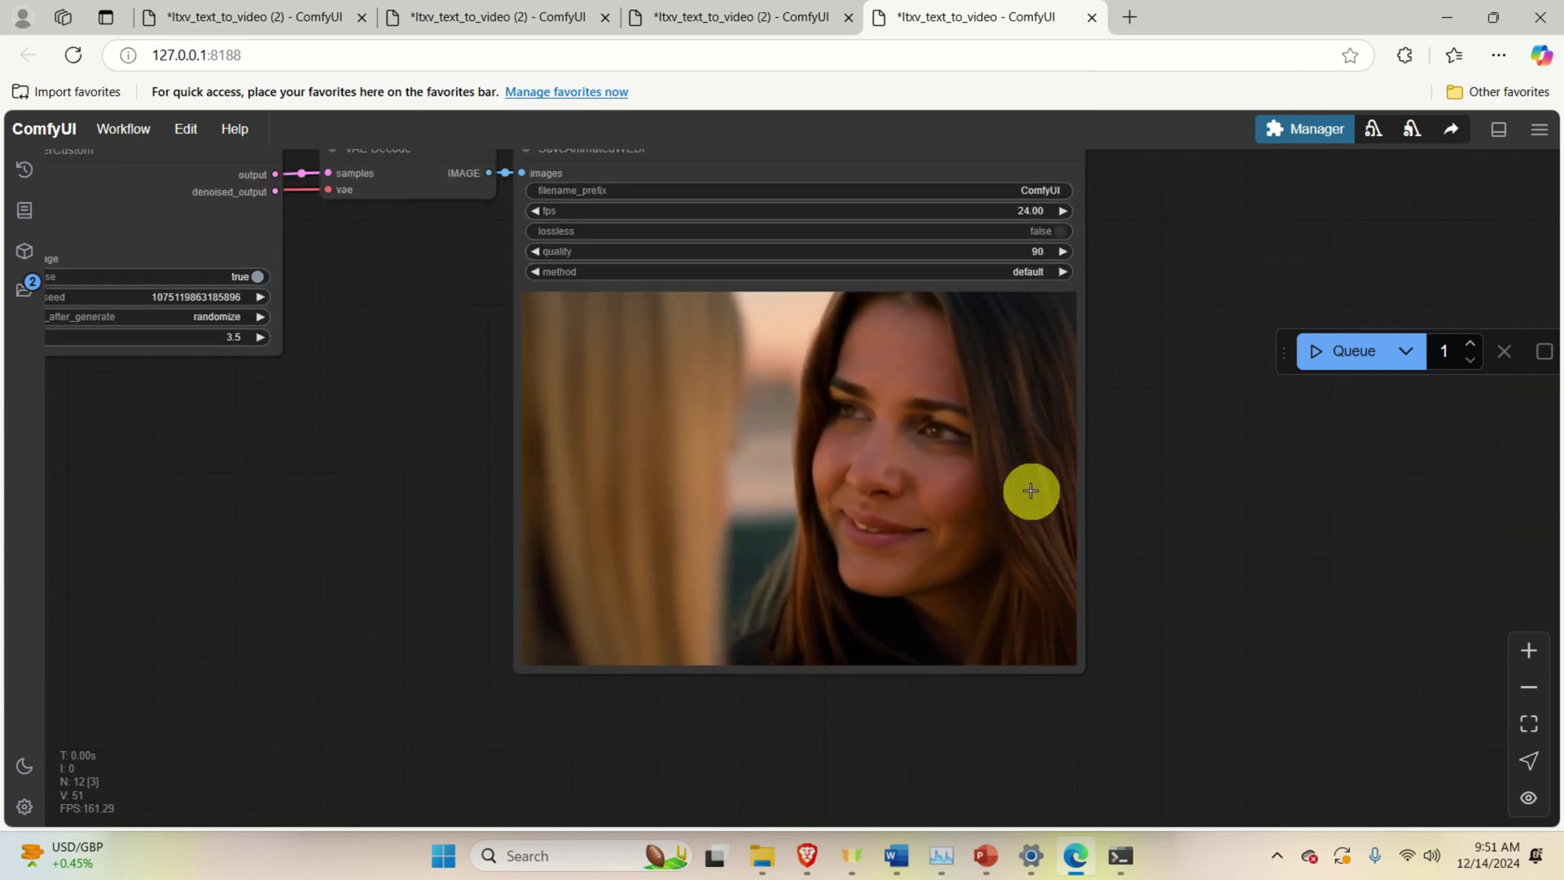
{"action": "scroll", "coordinate": [1020, 489], "scroll_direction": "up", "scroll_amount": 2}
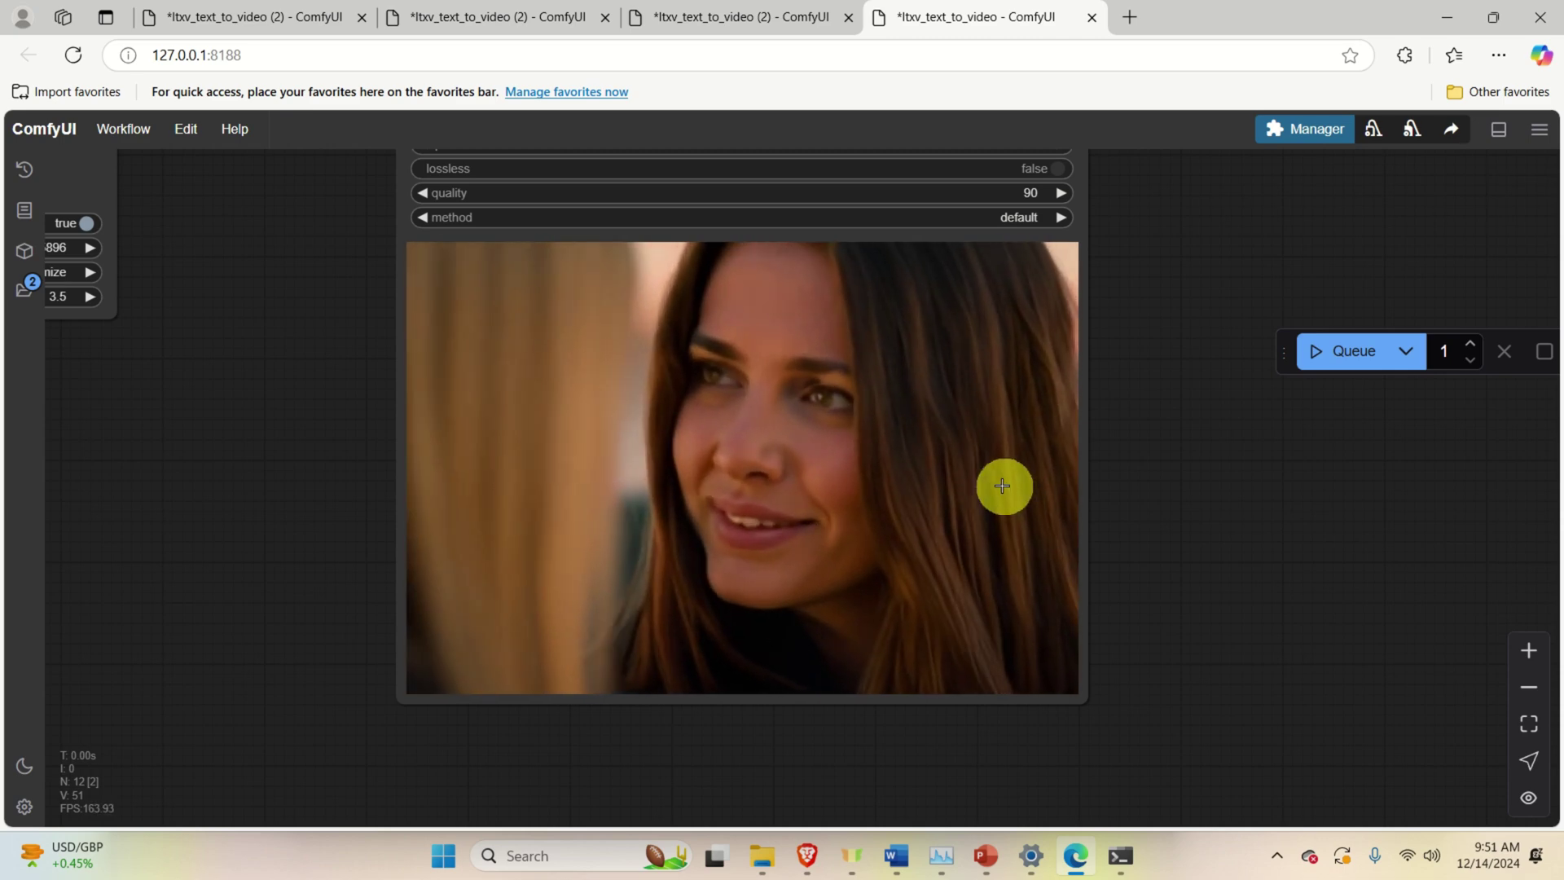
Review the text in the CLIP Text Encode (Positive Prompt) node to compare it with the generated video.
{"action": "scroll", "coordinate": [1005, 486], "scroll_direction": "down", "scroll_amount": 3}
{"action": "left_click_drag", "start_coordinate": [470, 485], "coordinate": [781, 524]}
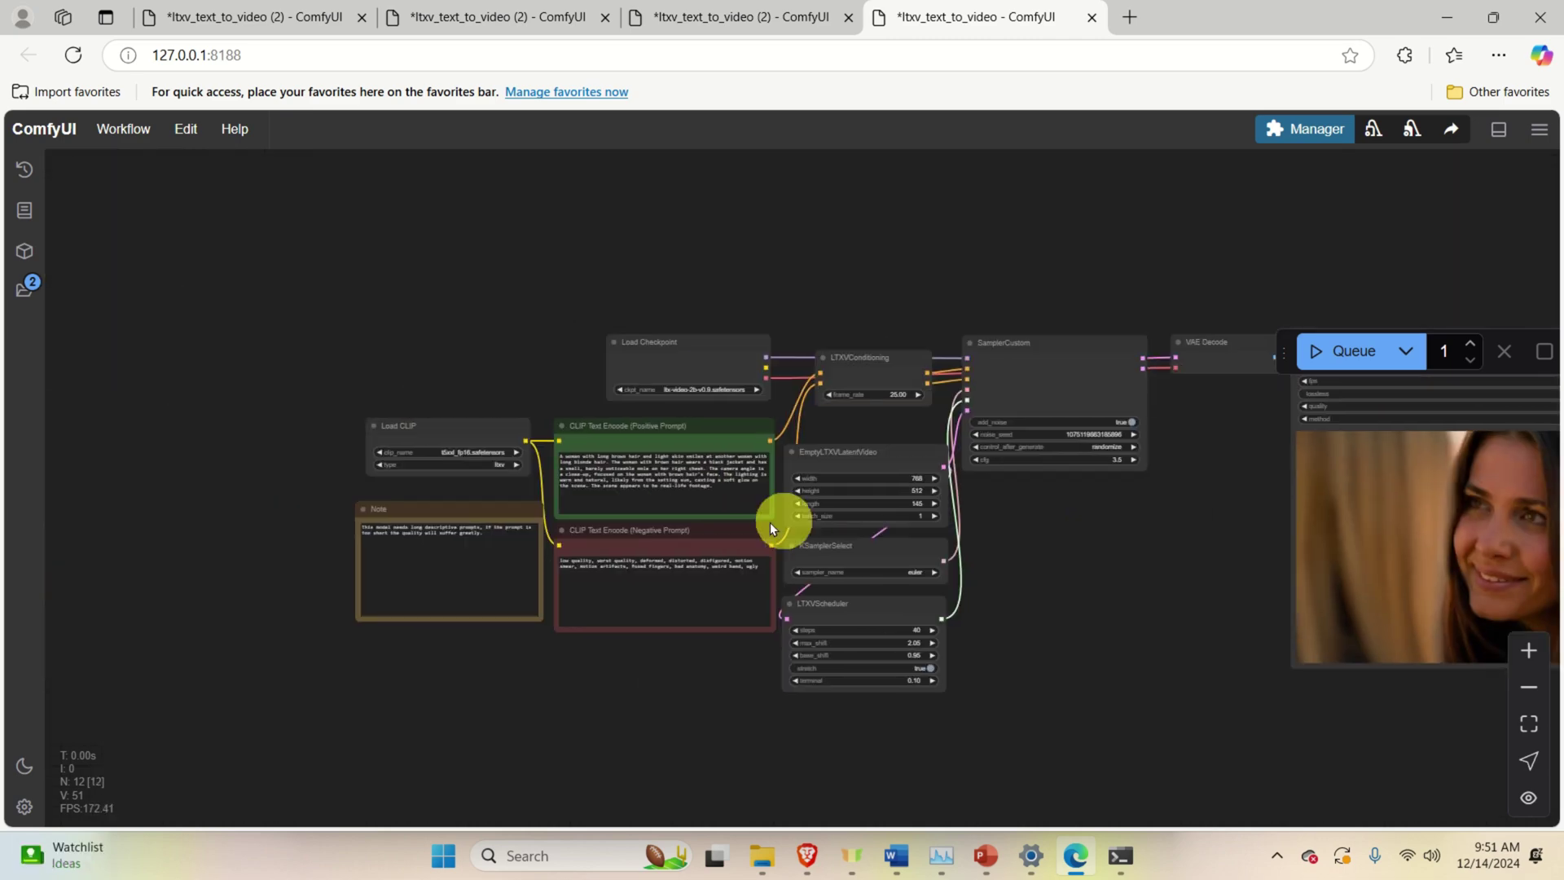
{"action": "scroll", "coordinate": [733, 497], "scroll_direction": "up", "scroll_amount": 2}
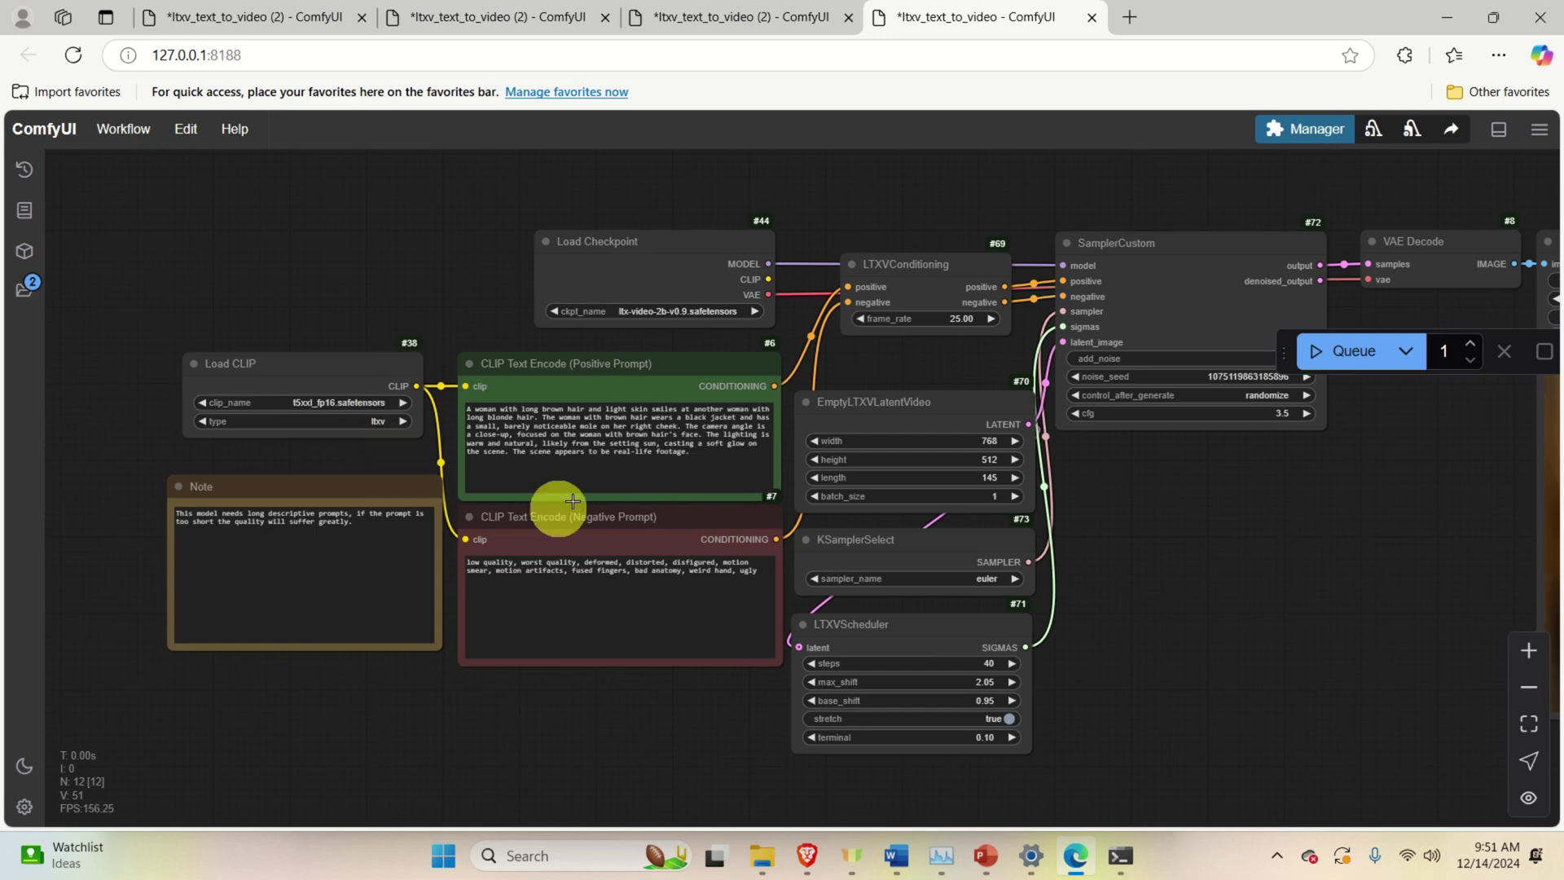
{"action": "scroll", "coordinate": [569, 385], "scroll_direction": "up", "scroll_amount": 3}
{"action": "scroll", "coordinate": [569, 385], "scroll_direction": "up", "scroll_amount": 1}
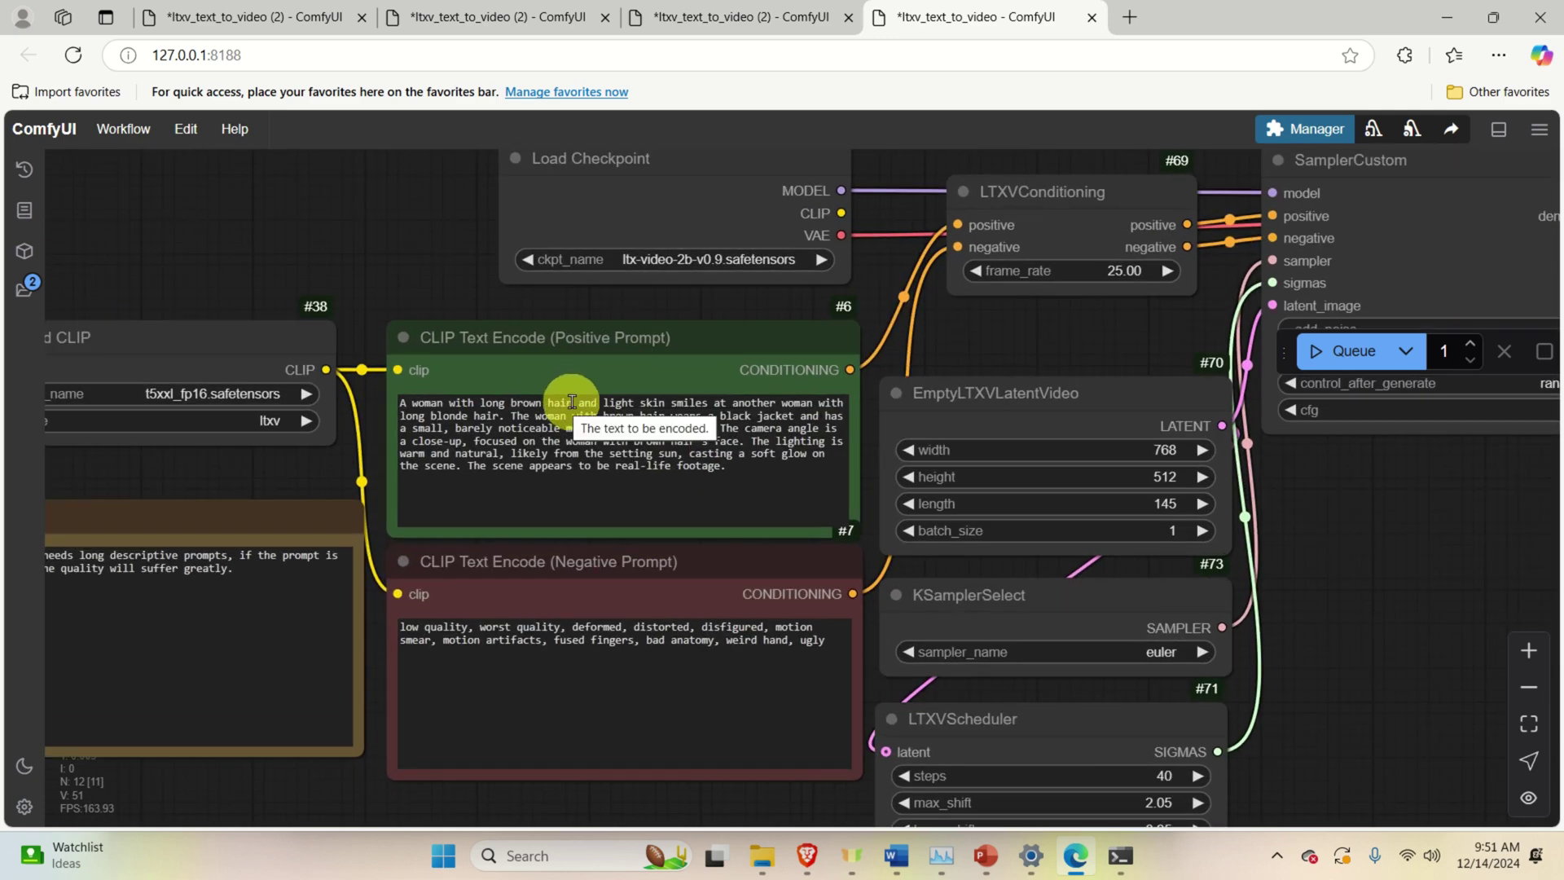